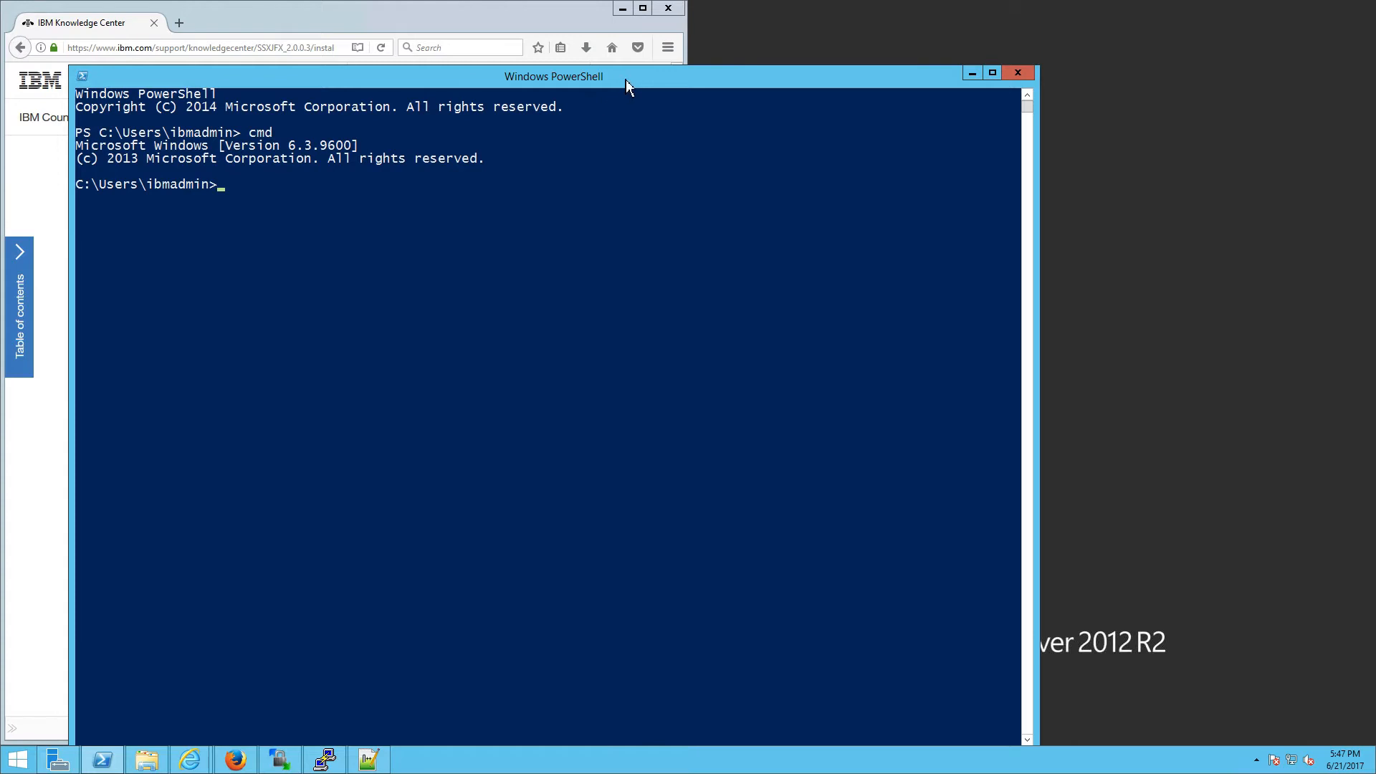
Step: Dock PowerShell on the right half and run services.msc to open the Services console
drag(625, 80, 1374, 186)
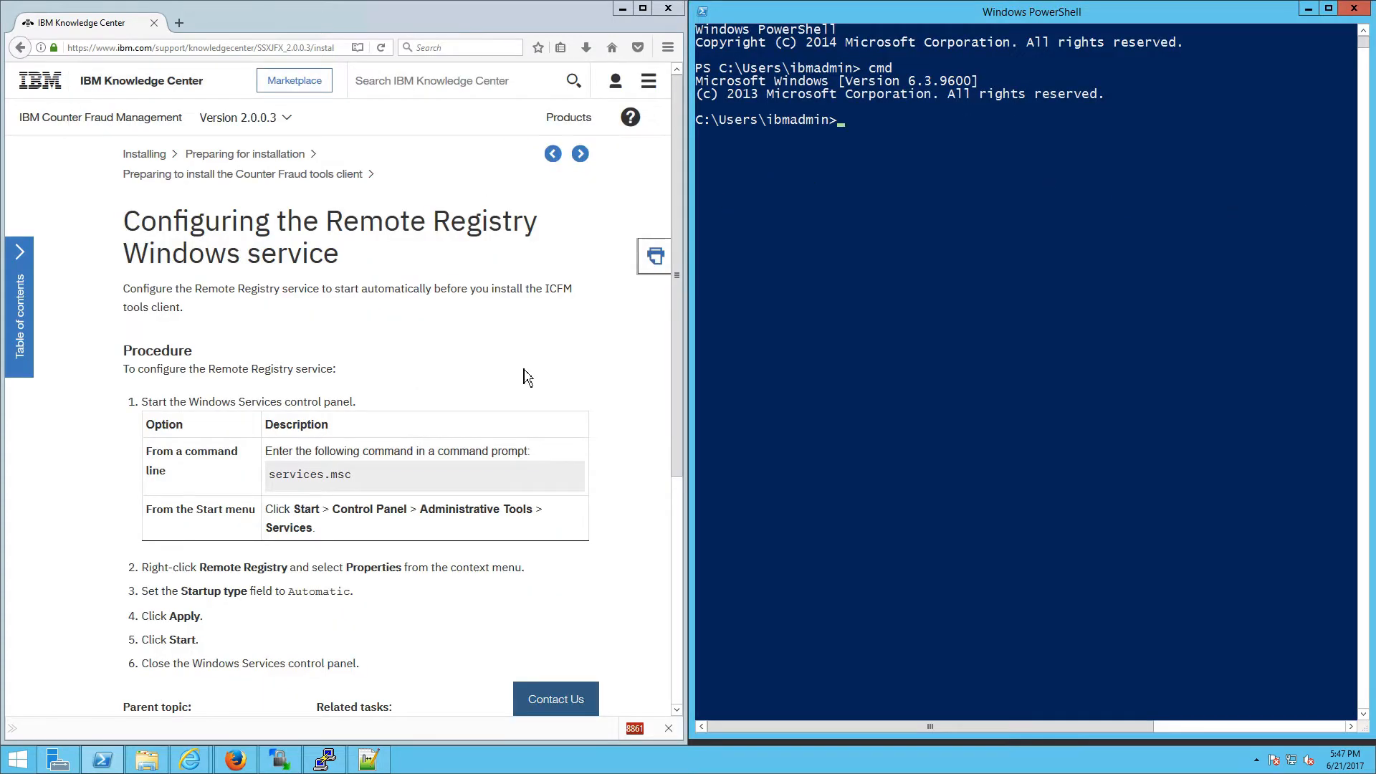
text(services.msc)
key(Return)
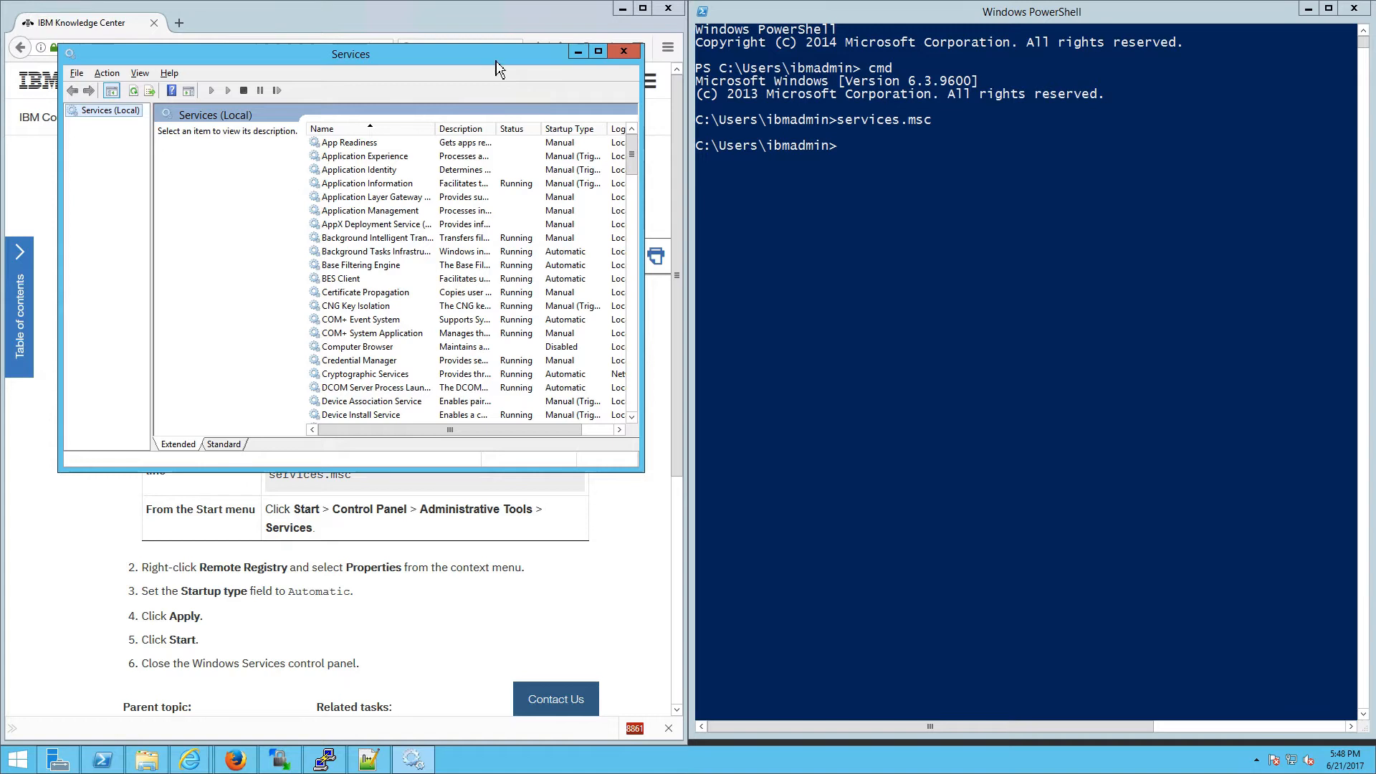
Step: Start the Remote Registry service from its Properties dialog, then close the Services console
drag(493, 61, 1374, 208)
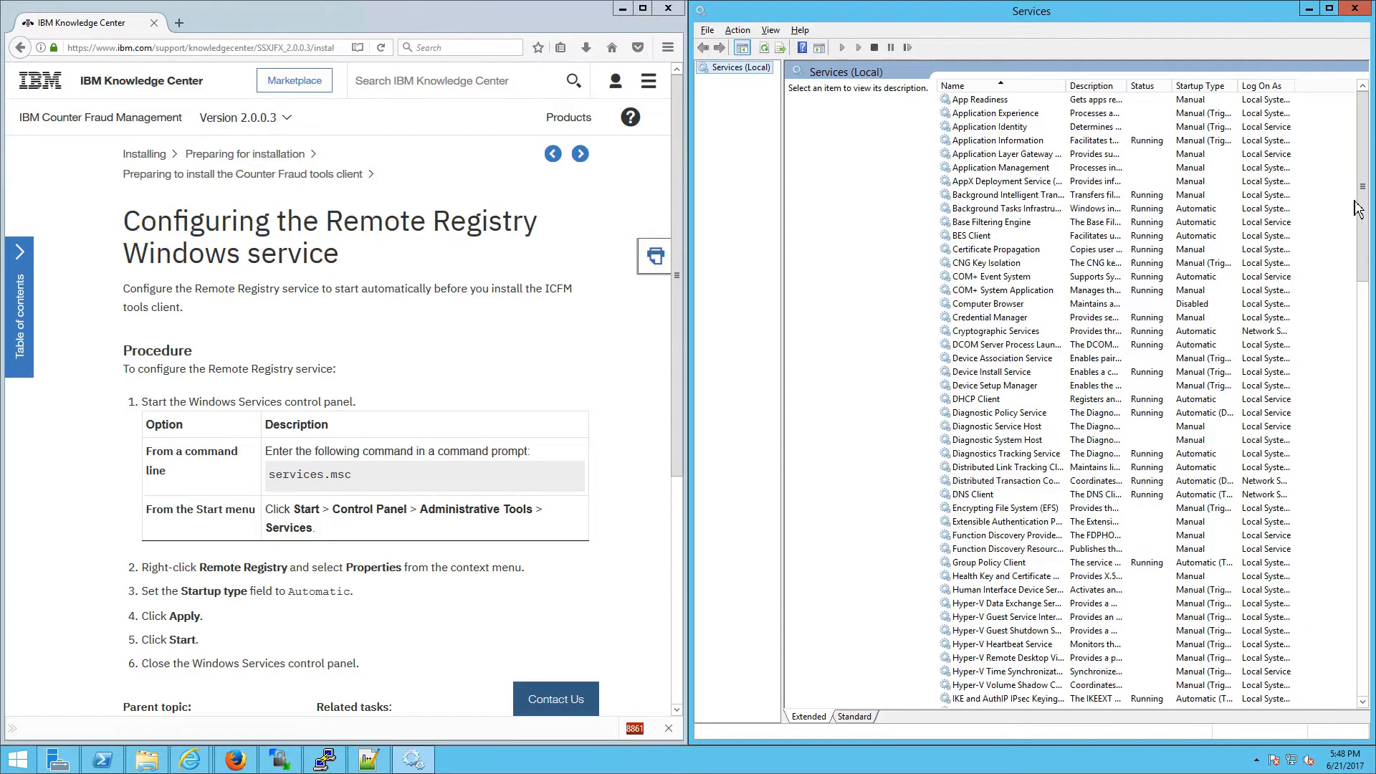
click(851, 720)
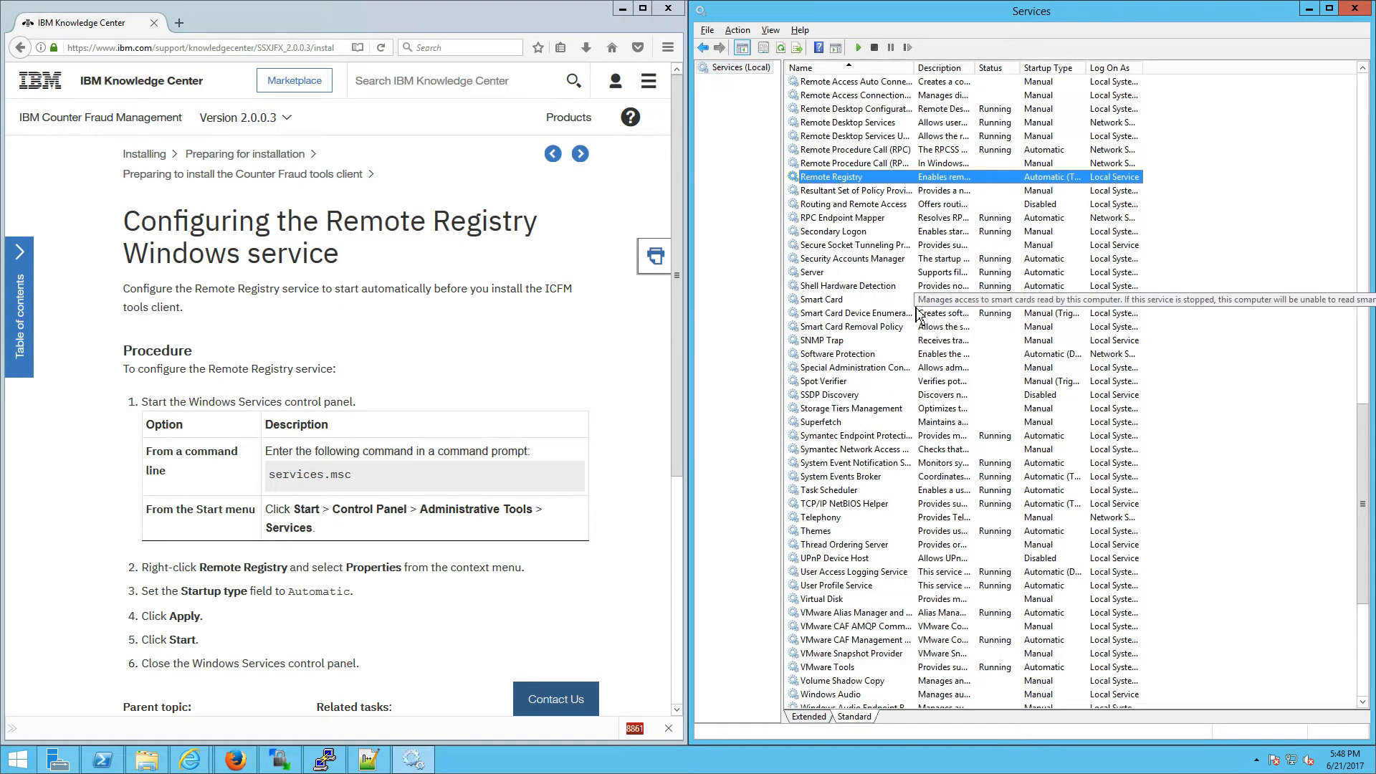
right_click(936, 178)
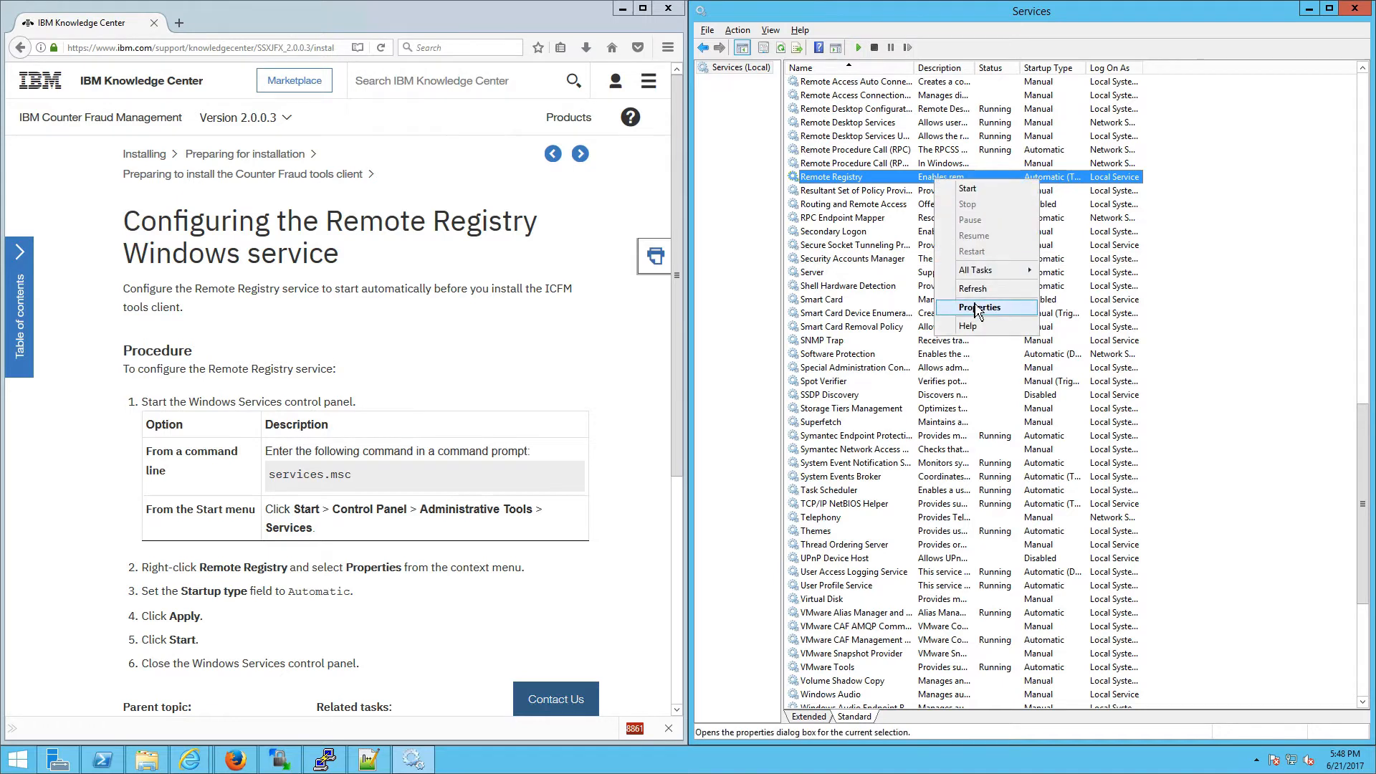
click(976, 308)
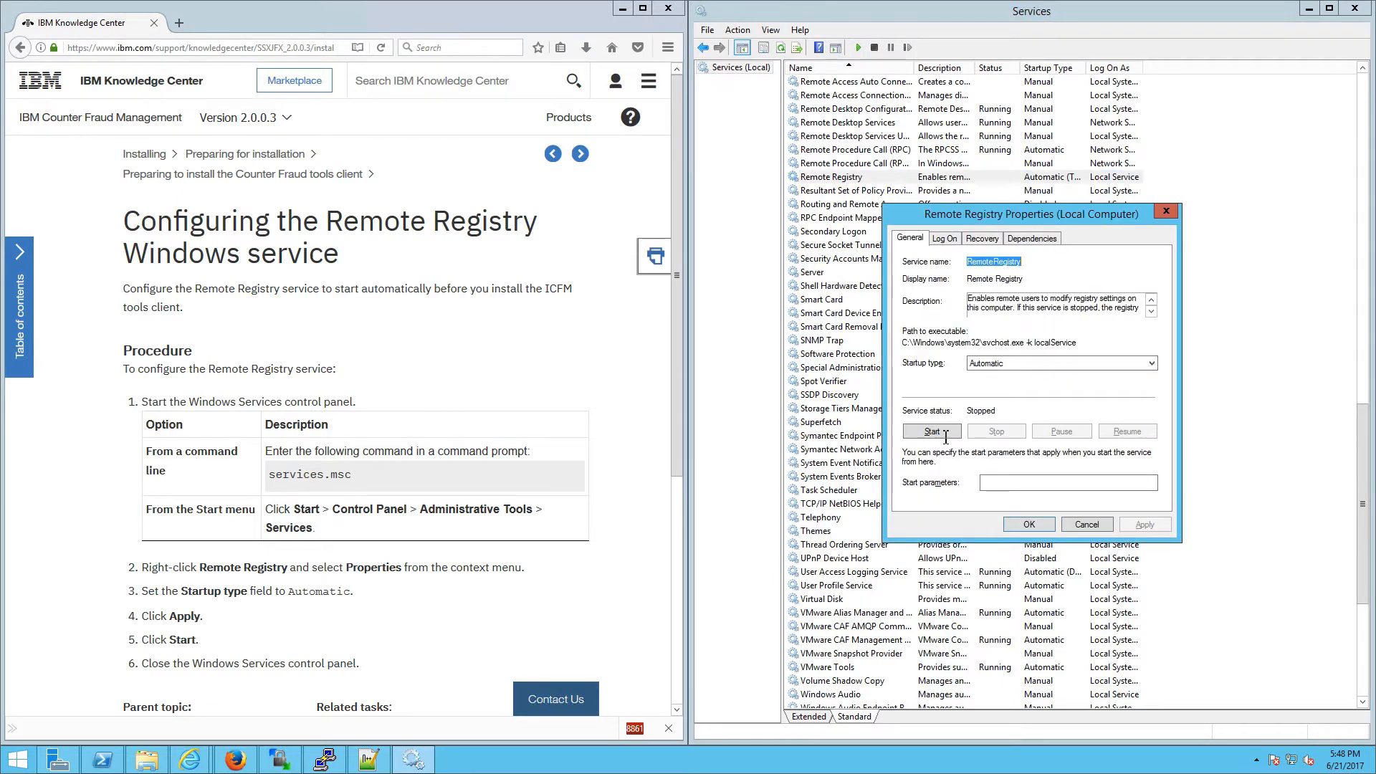
click(944, 434)
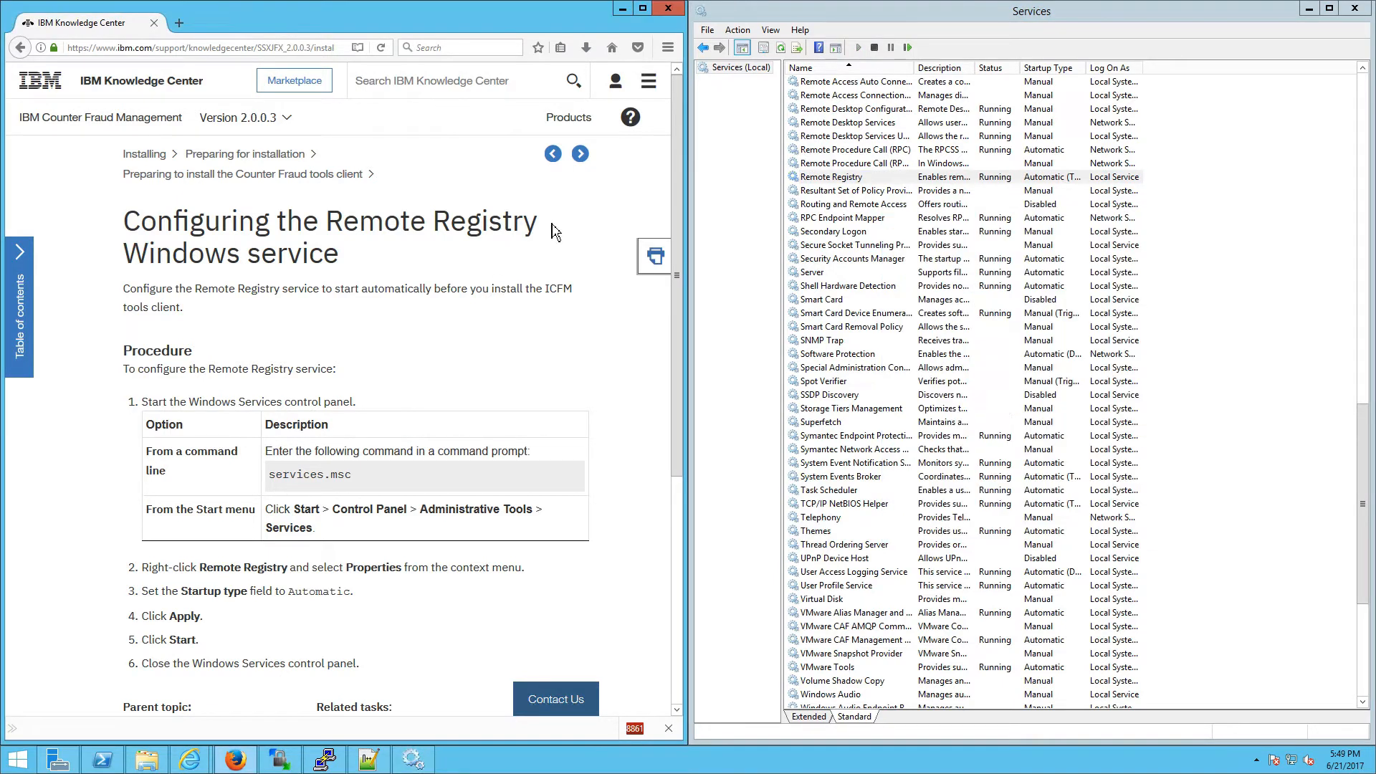
click(580, 156)
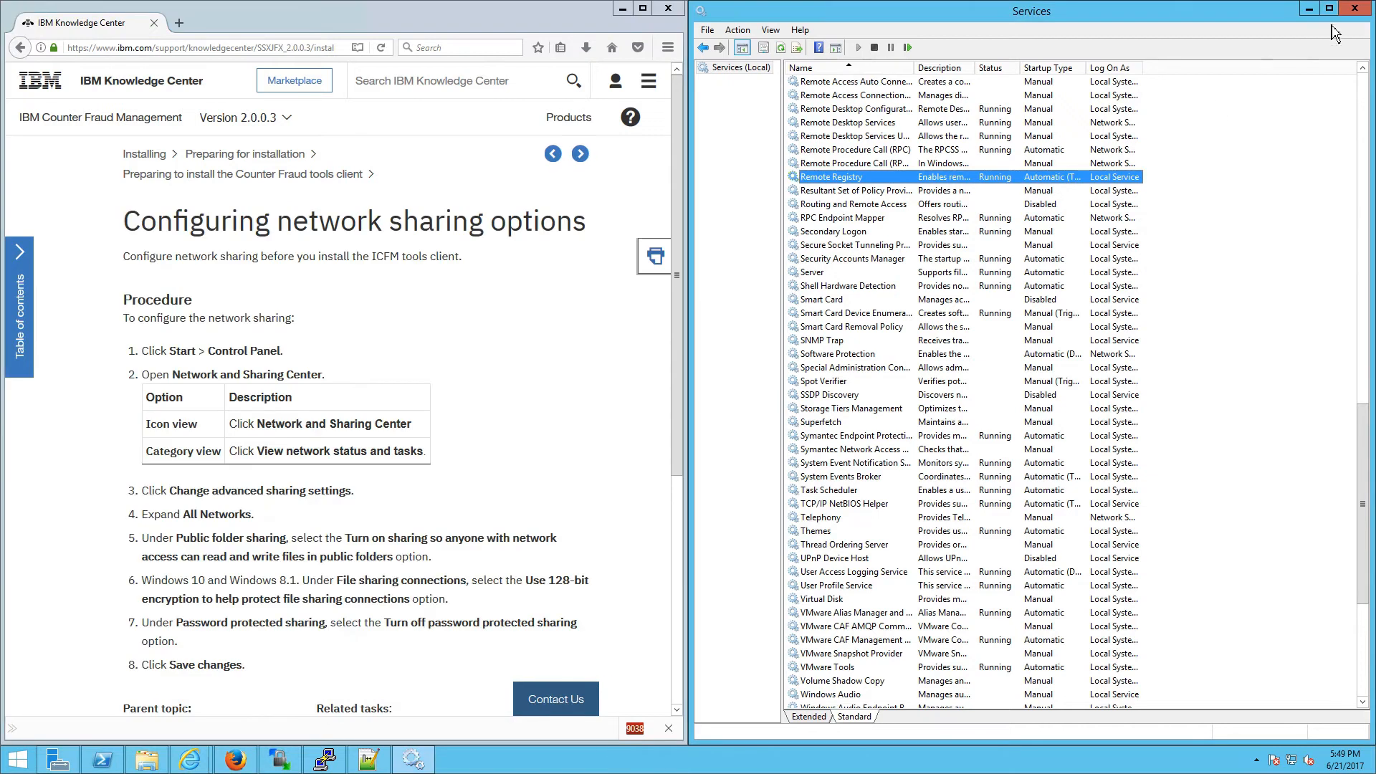
click(1353, 10)
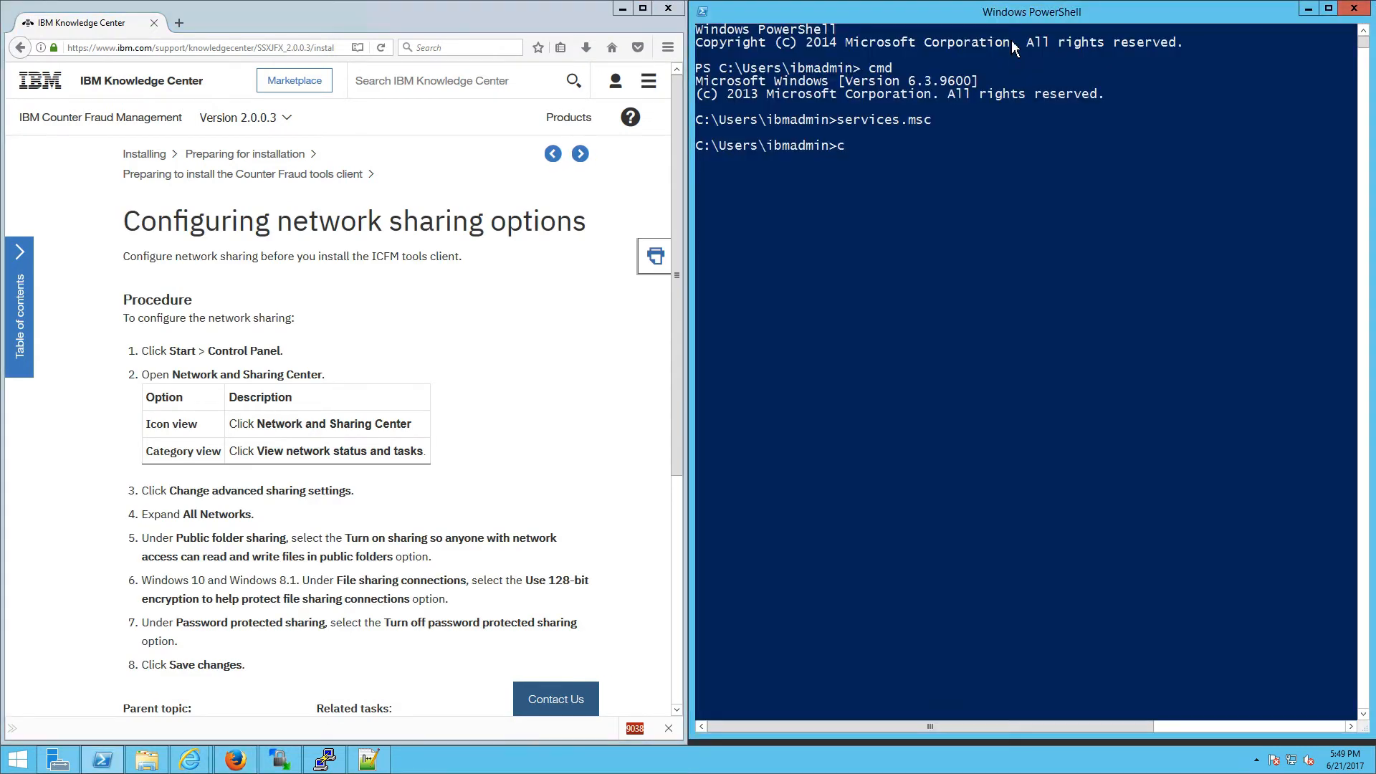
Step: Open the Network and Sharing Center through Control Panel, docked on the right half
text(control)
key(Return)
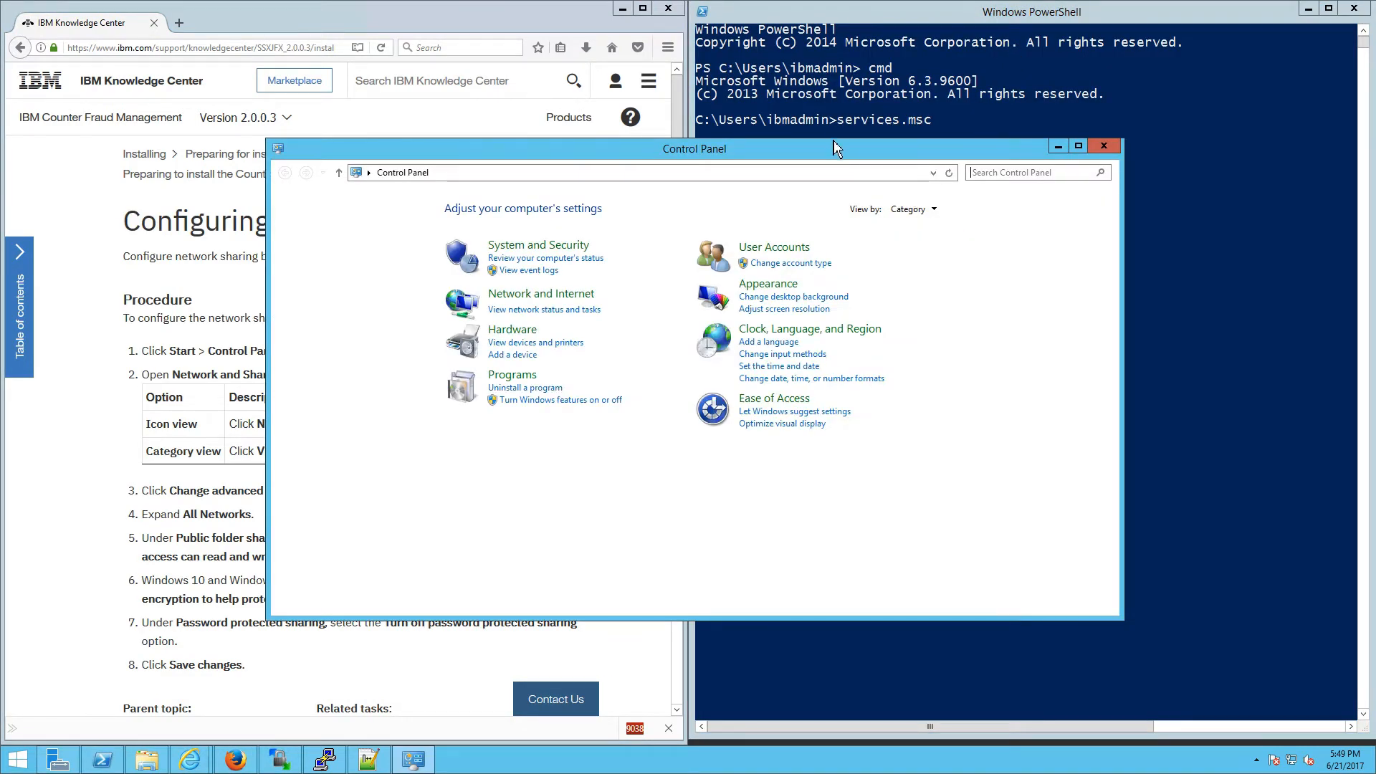
drag(817, 153, 1369, 221)
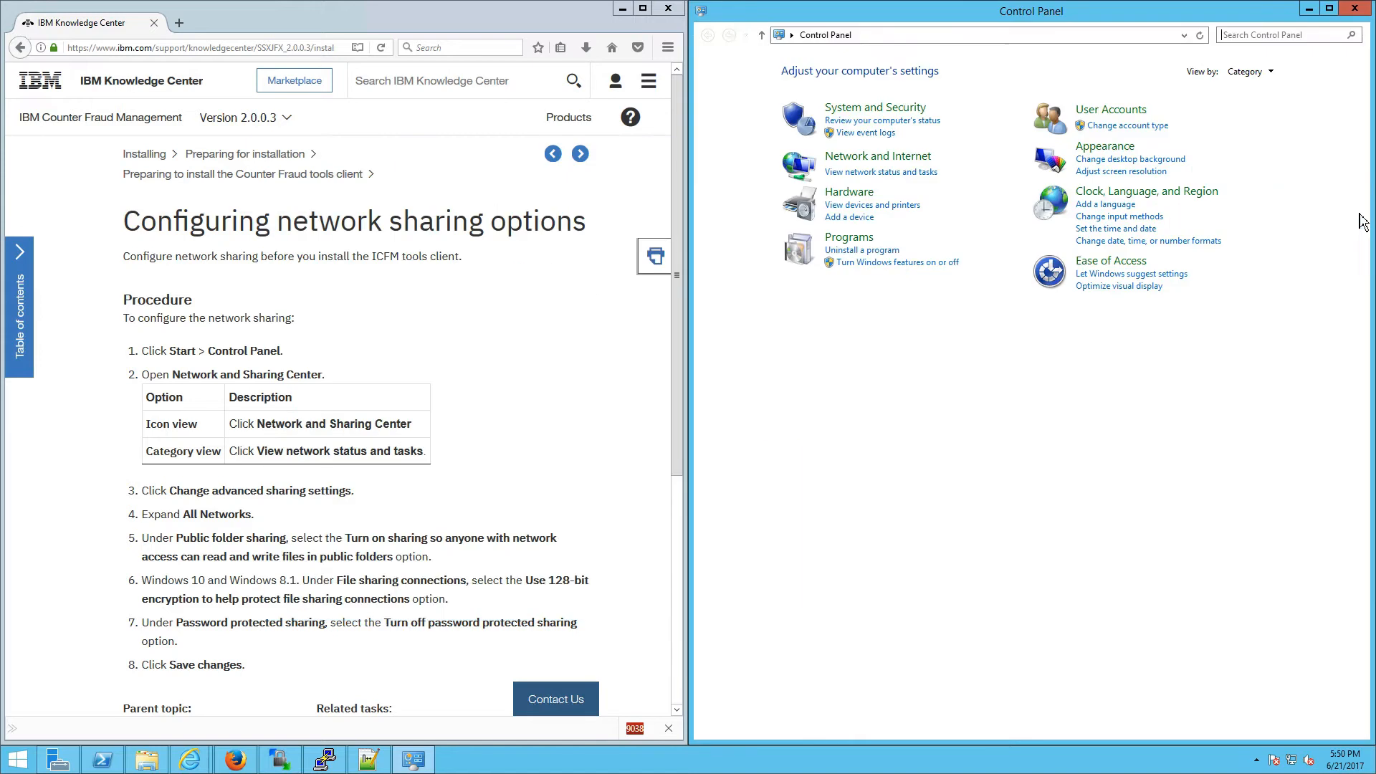
click(921, 160)
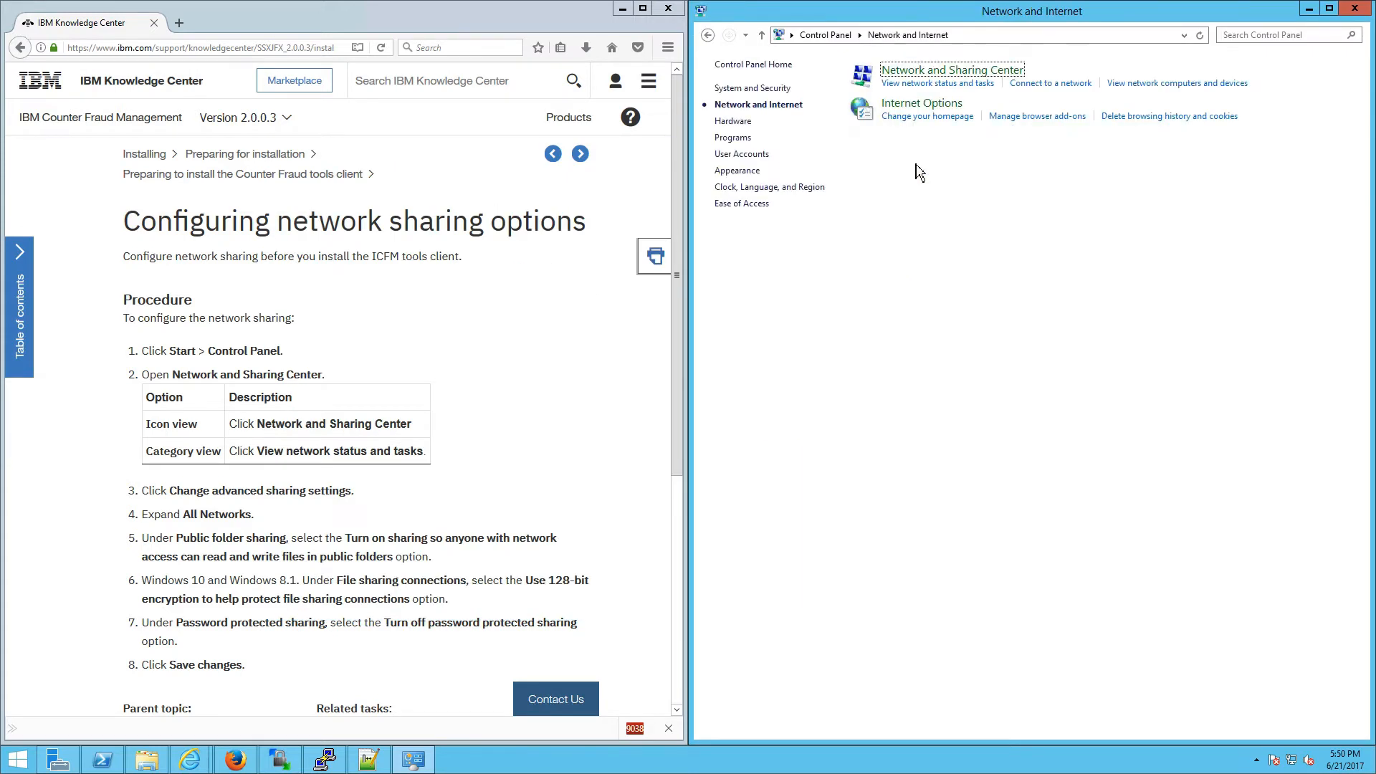
click(951, 72)
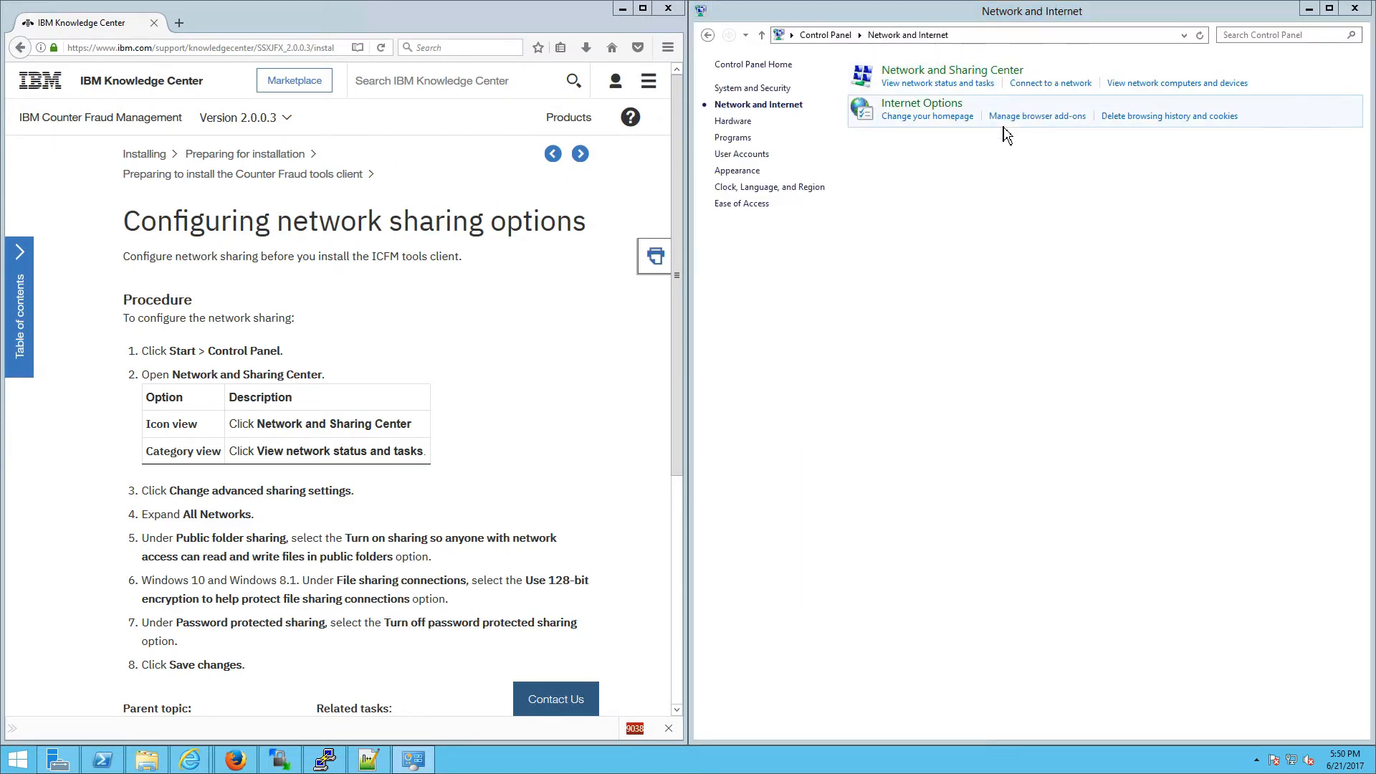
key(super+Right)
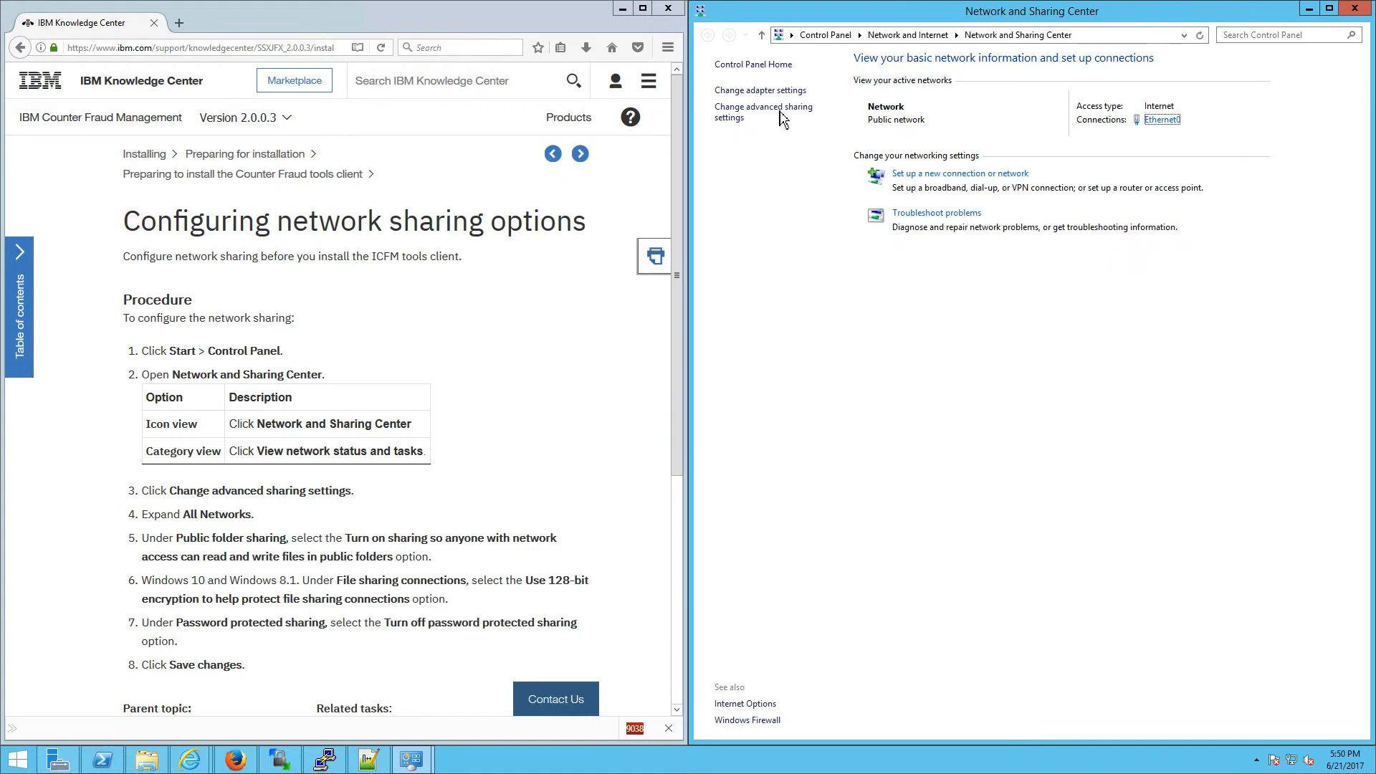
Step: Under All Networks, enable Public folder sharing and save the advanced sharing settings, then close the windows
click(779, 109)
click(859, 342)
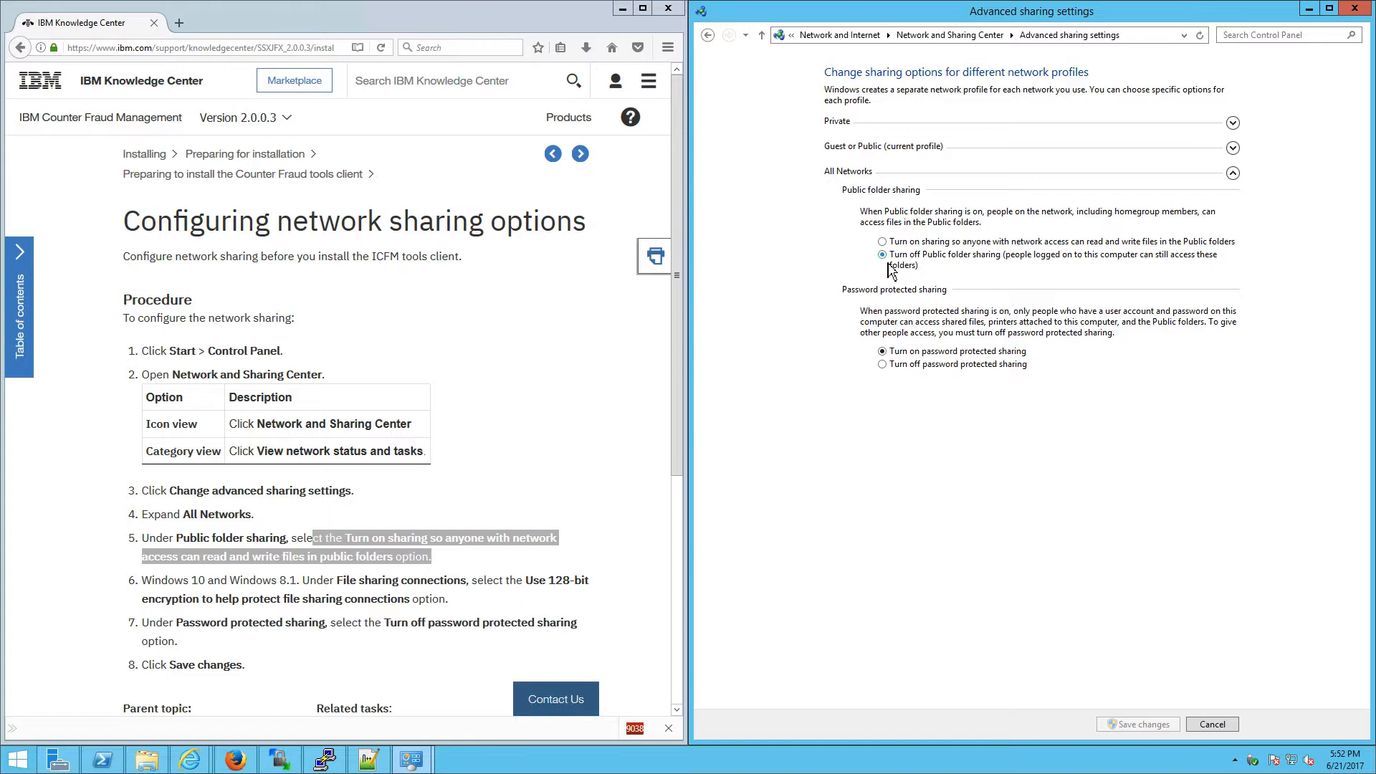
click(882, 242)
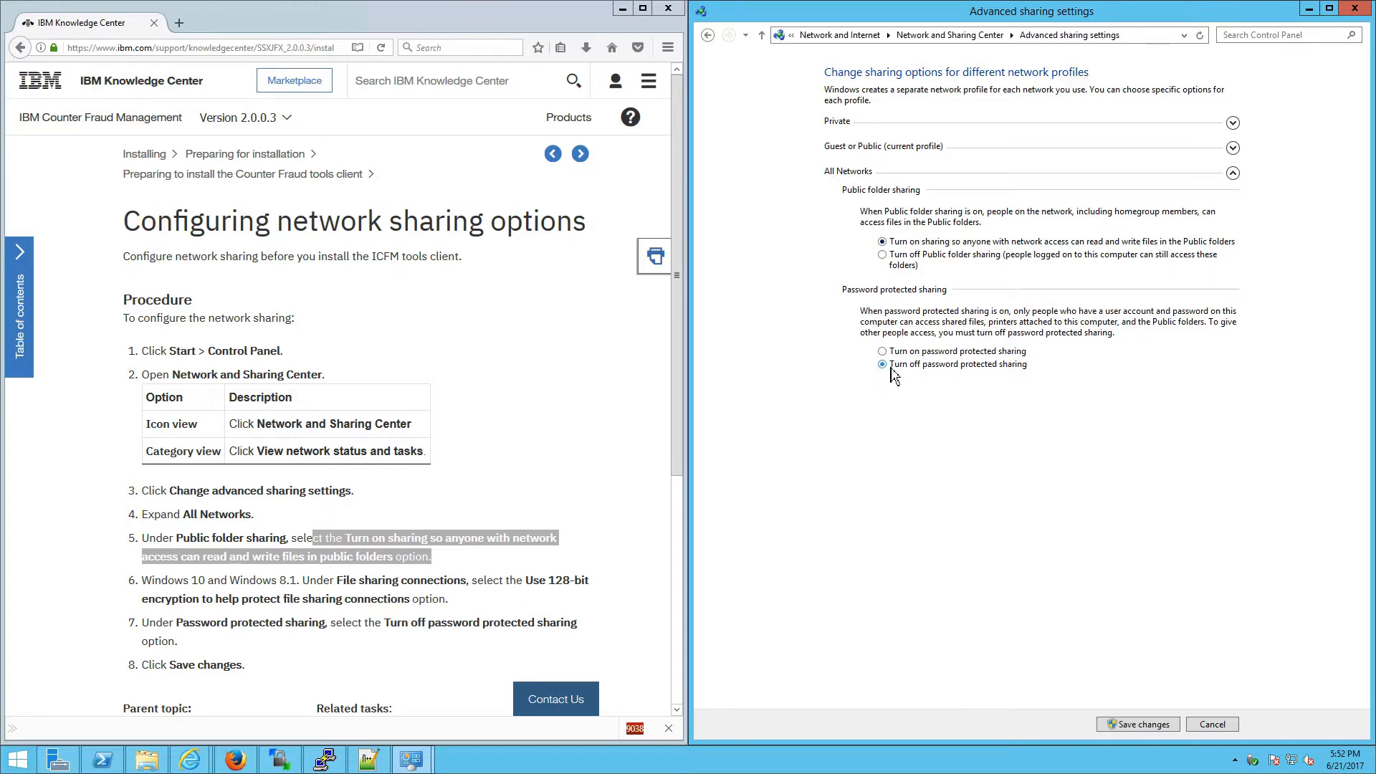
click(1151, 724)
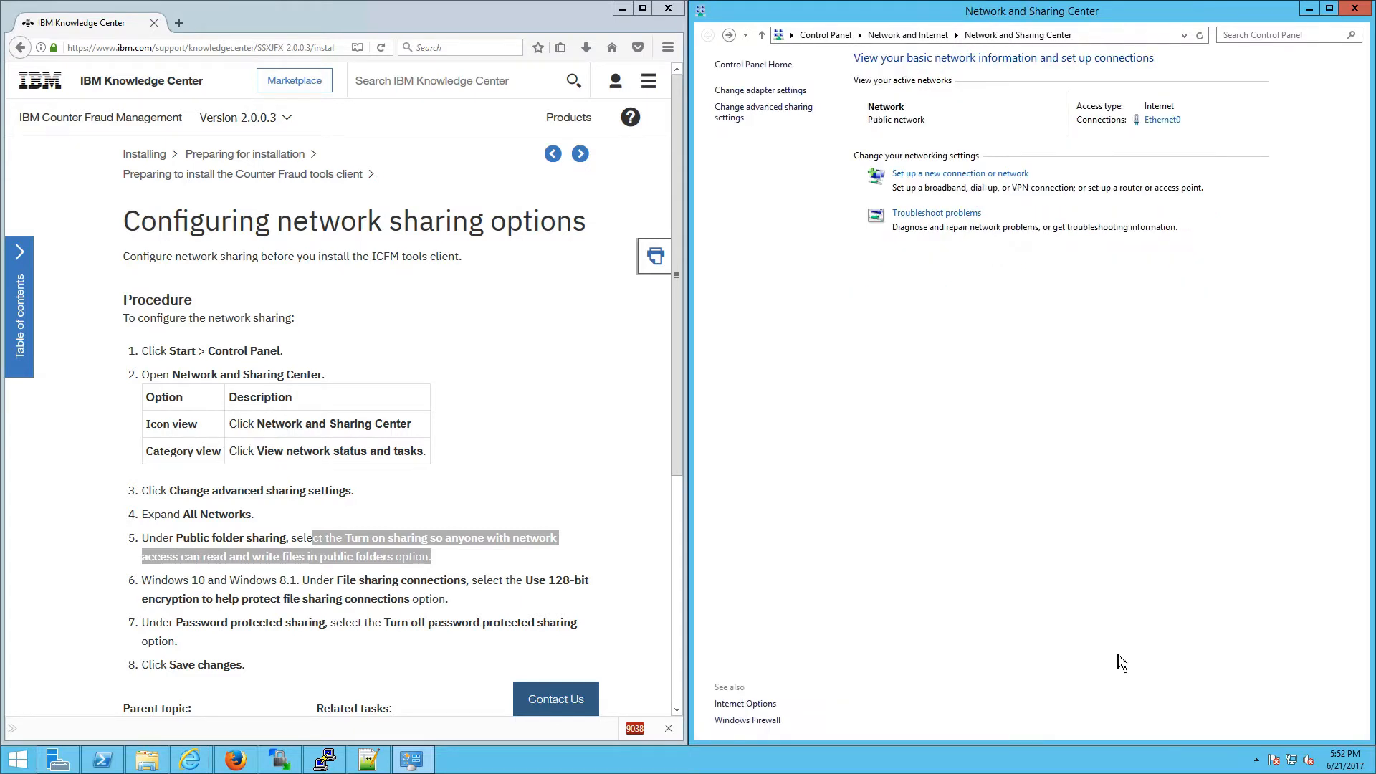
click(1354, 11)
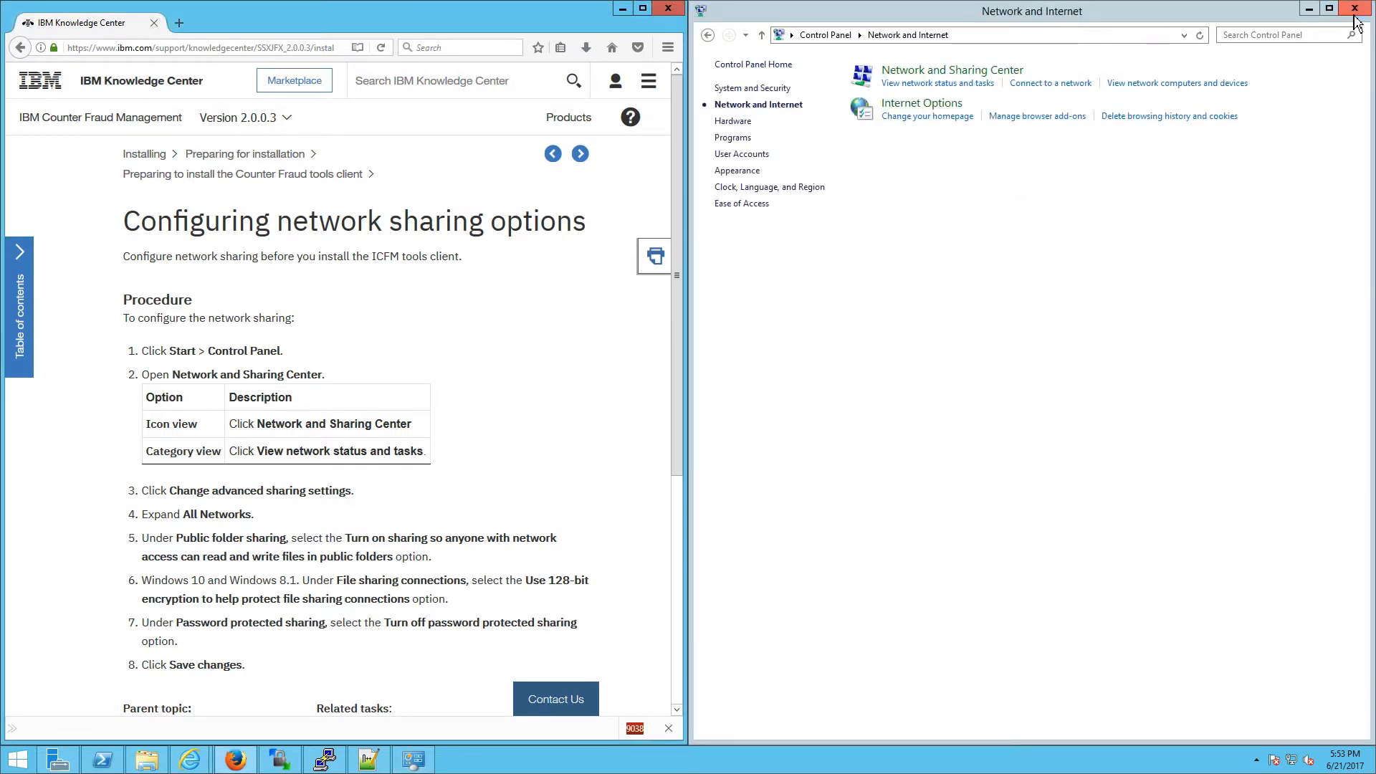
click(1354, 10)
click(581, 154)
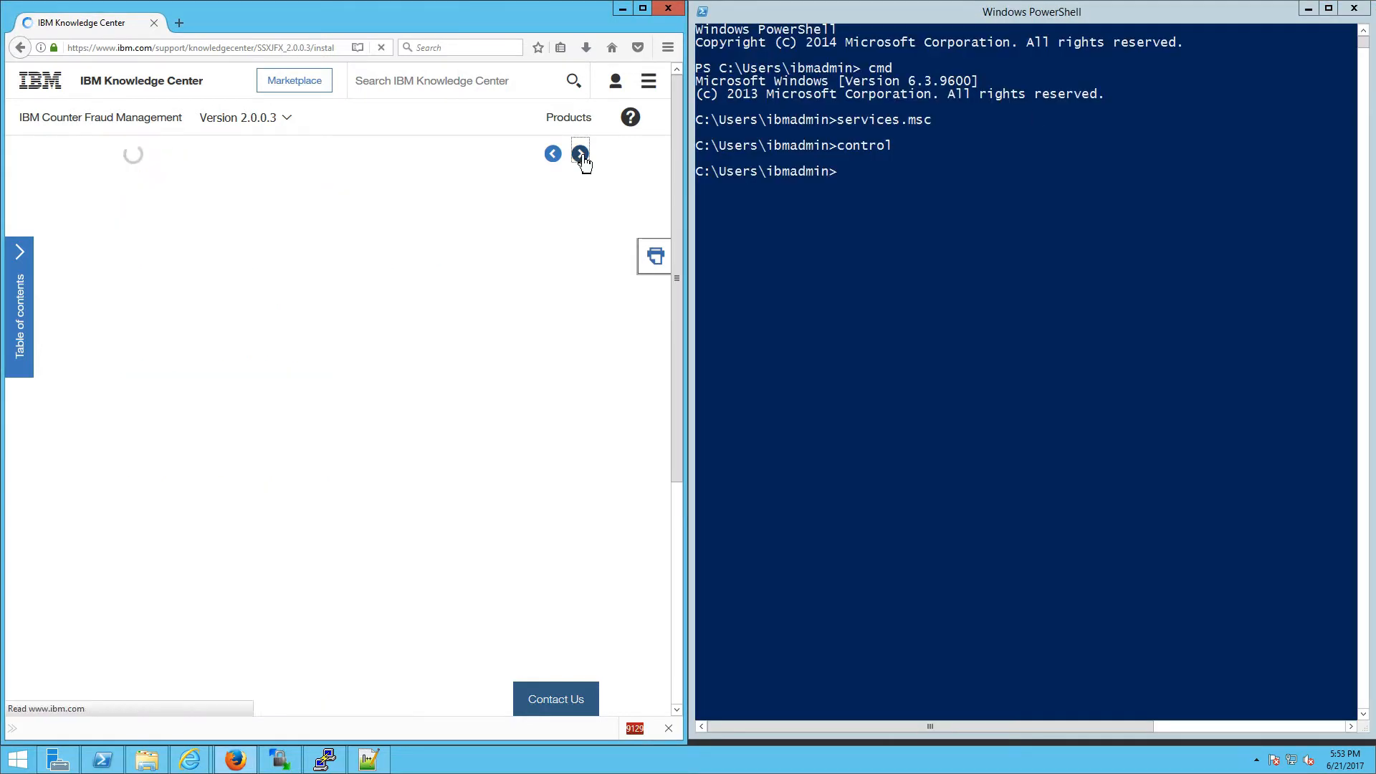
Step: Open the User Account Control settings from Control Panel's User Accounts
click(925, 64)
text(control)
key(Return)
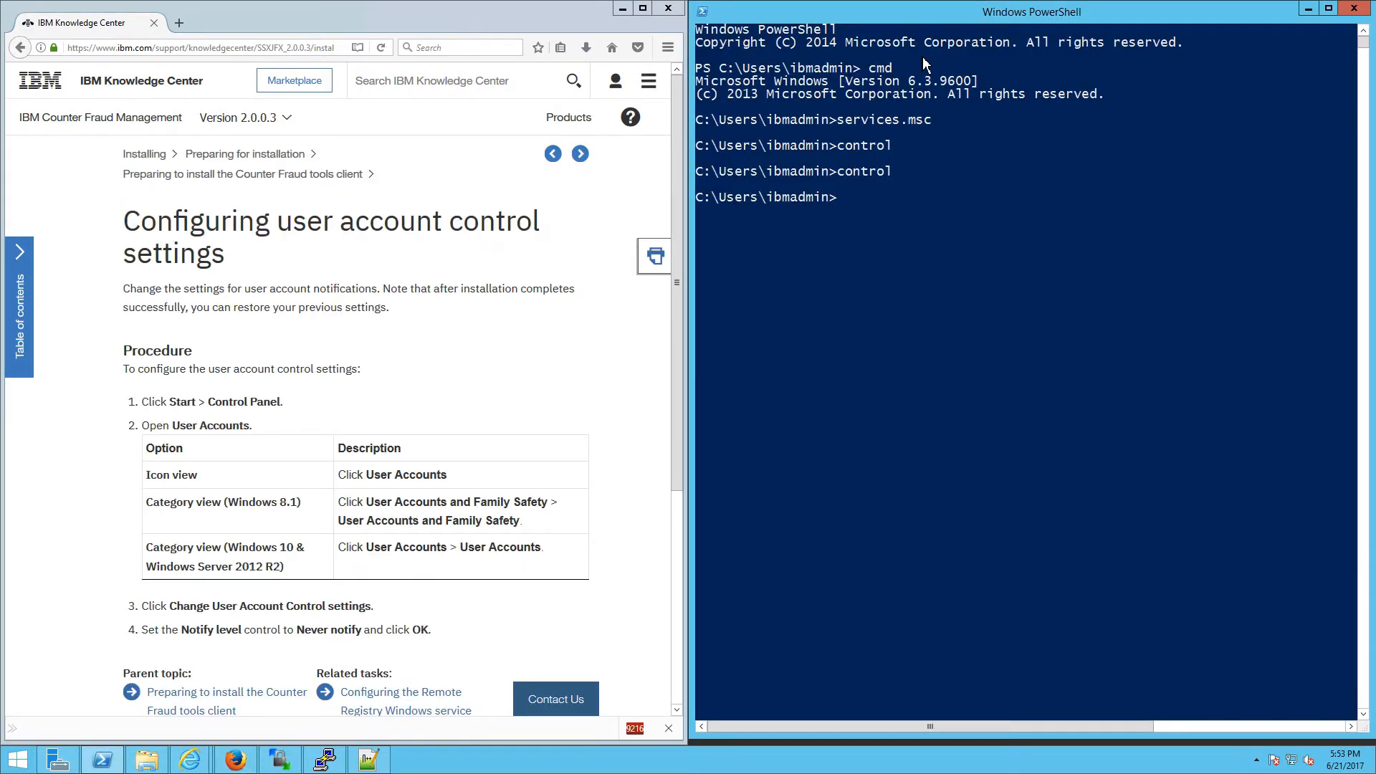
click(1114, 112)
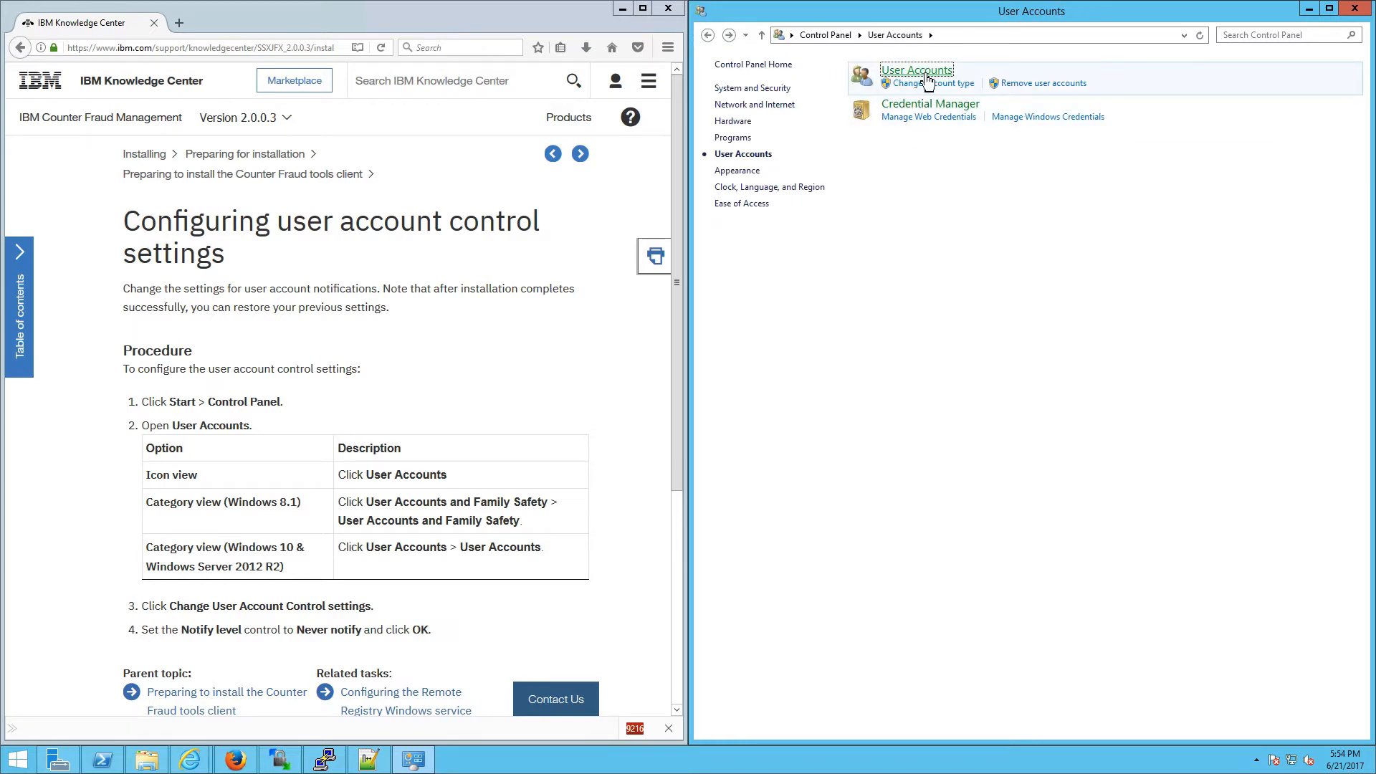
click(927, 74)
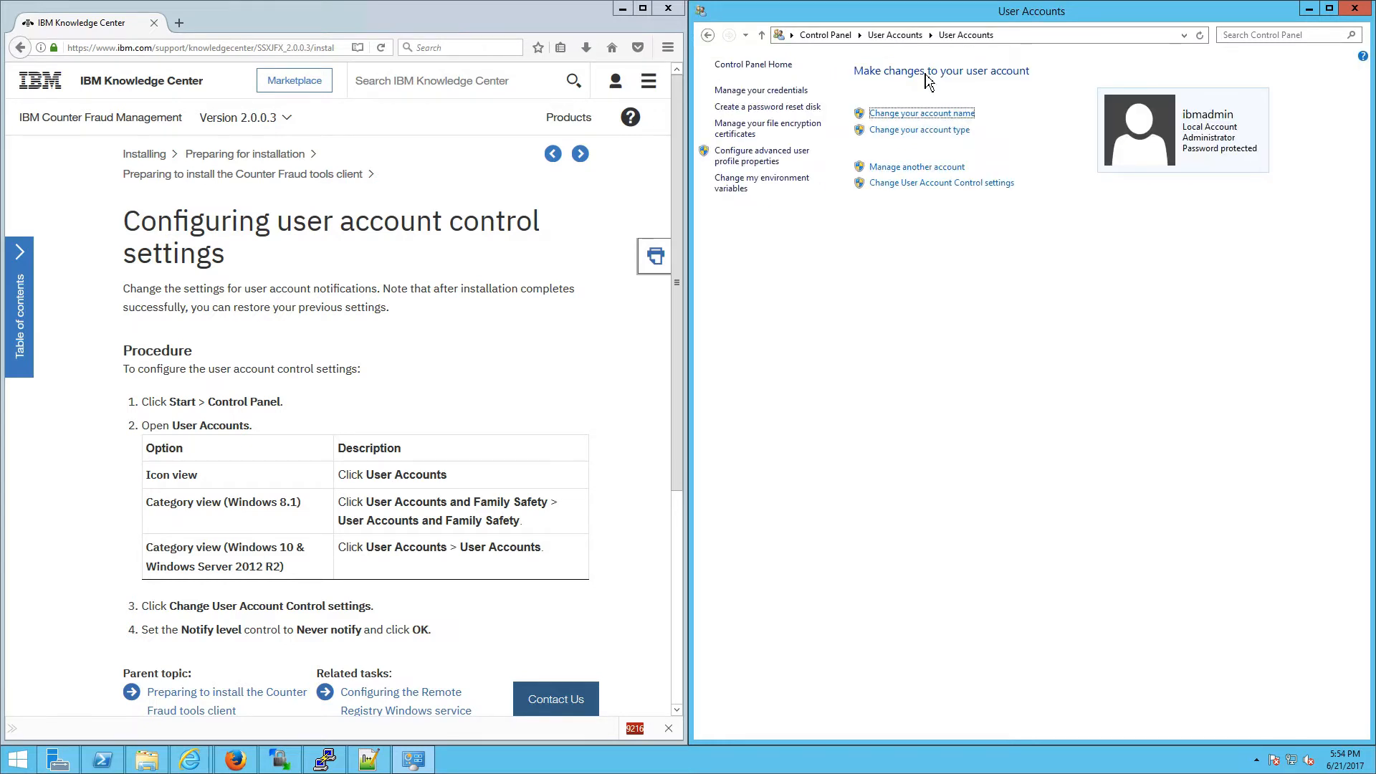
click(939, 184)
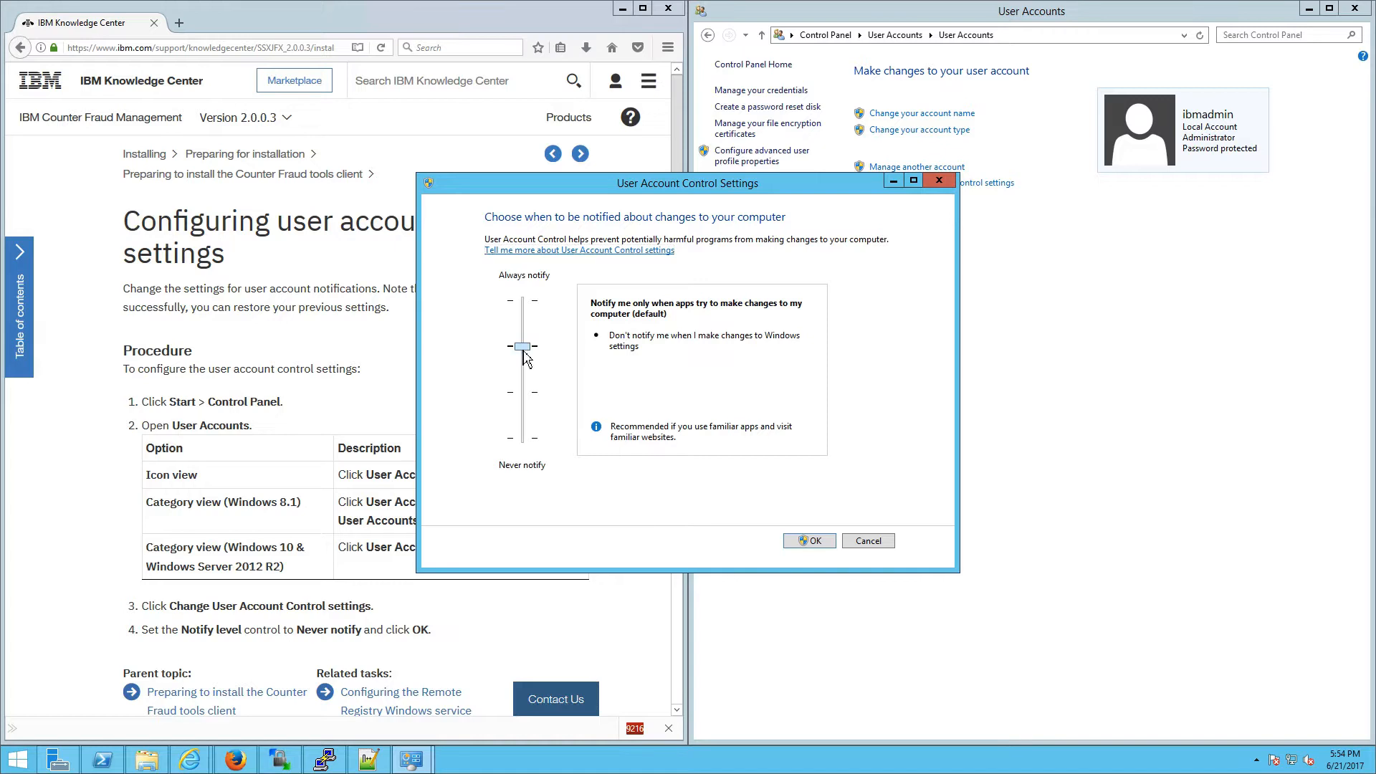
Step: Lower the UAC slider to Never notify, approve the change, and close User Accounts
drag(523, 349, 524, 466)
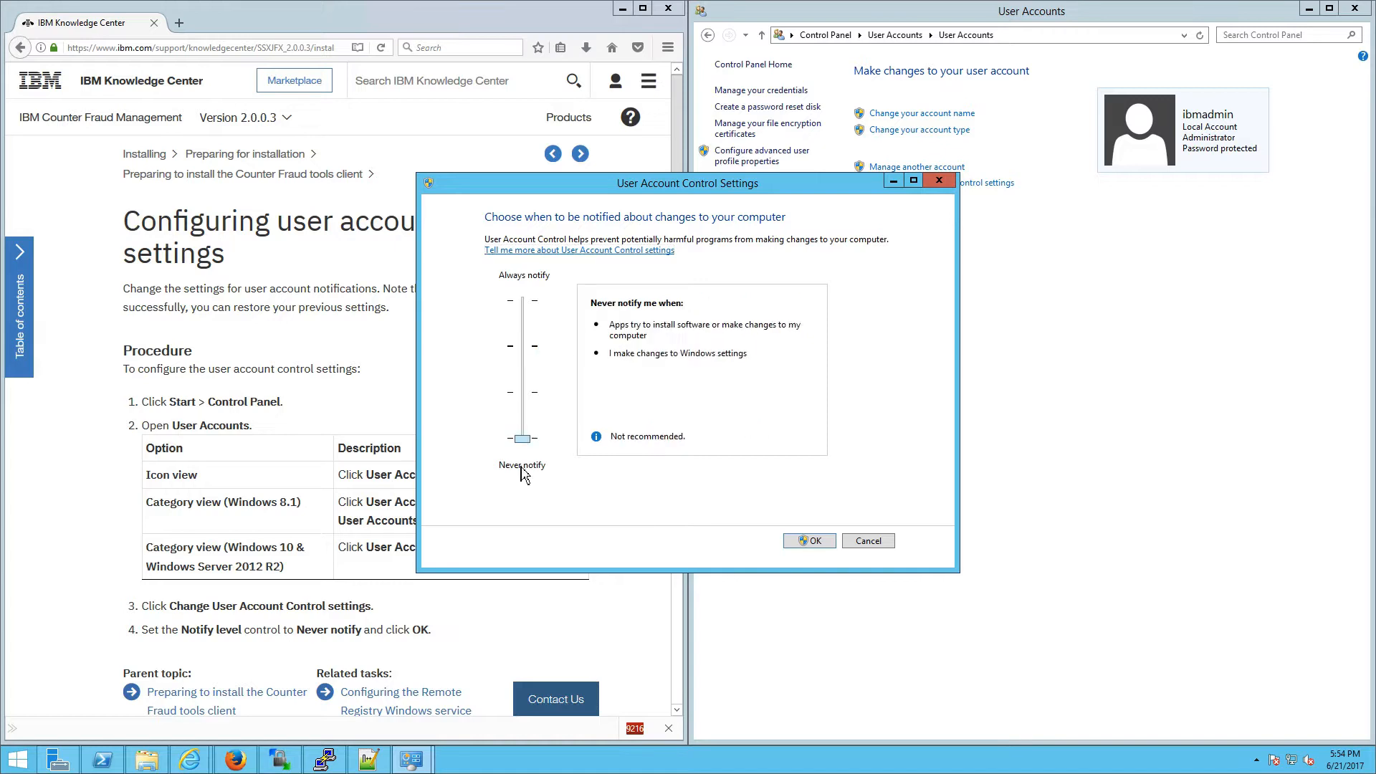
click(809, 541)
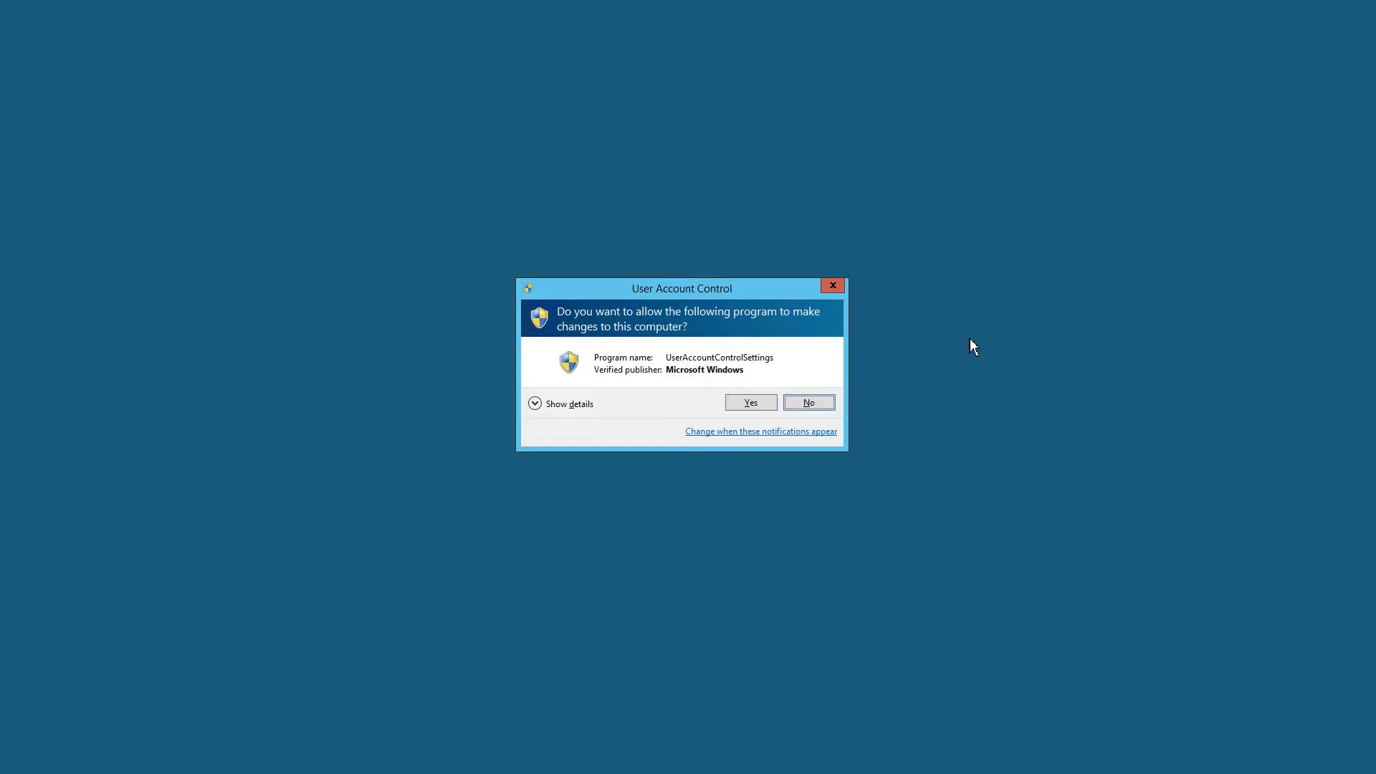
click(764, 403)
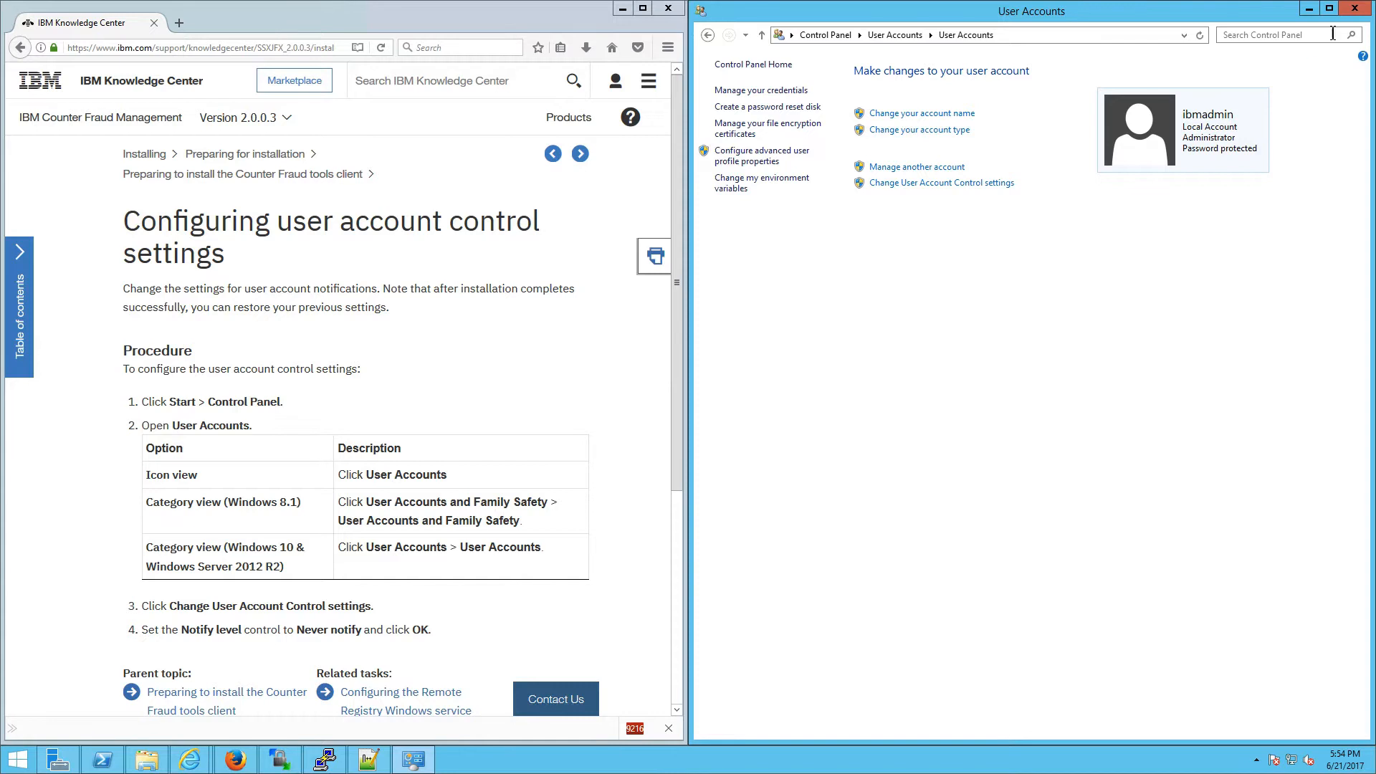
click(1355, 7)
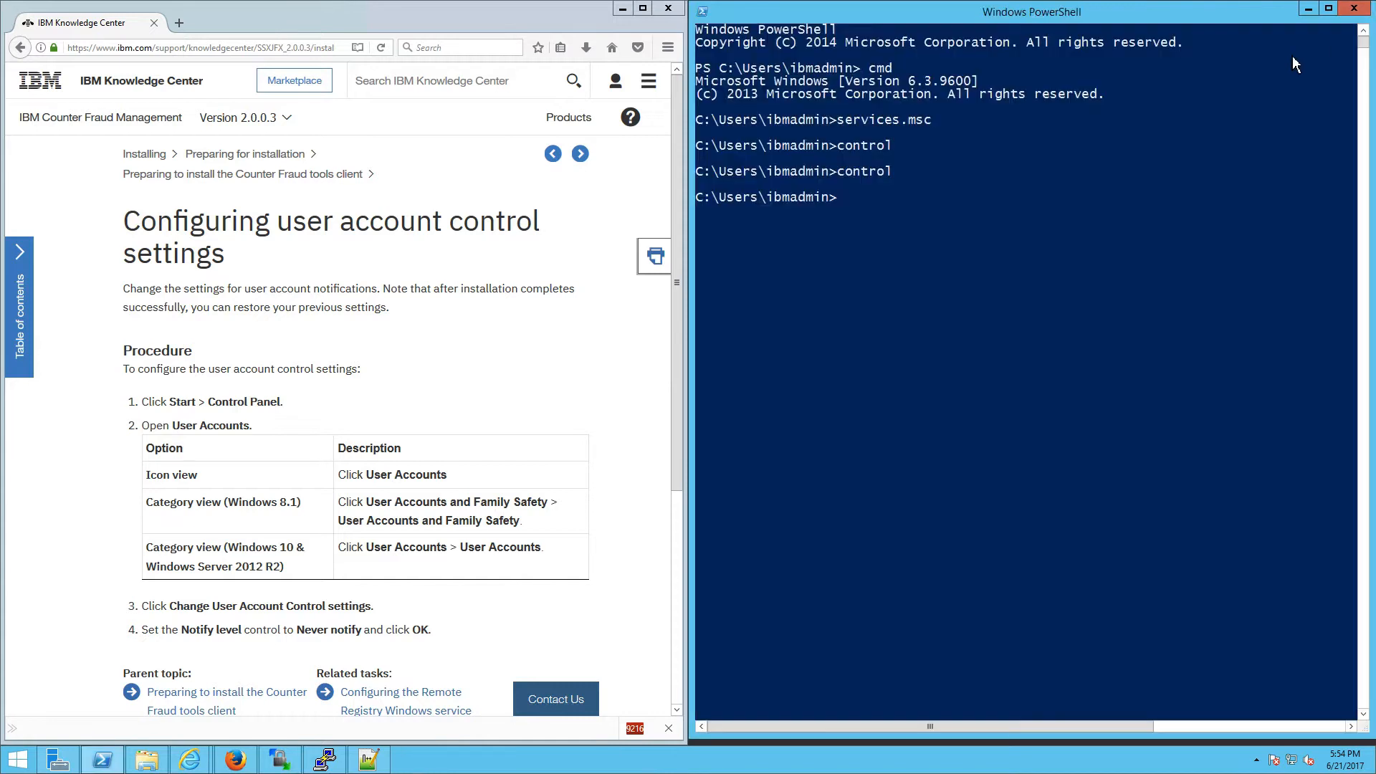
click(579, 153)
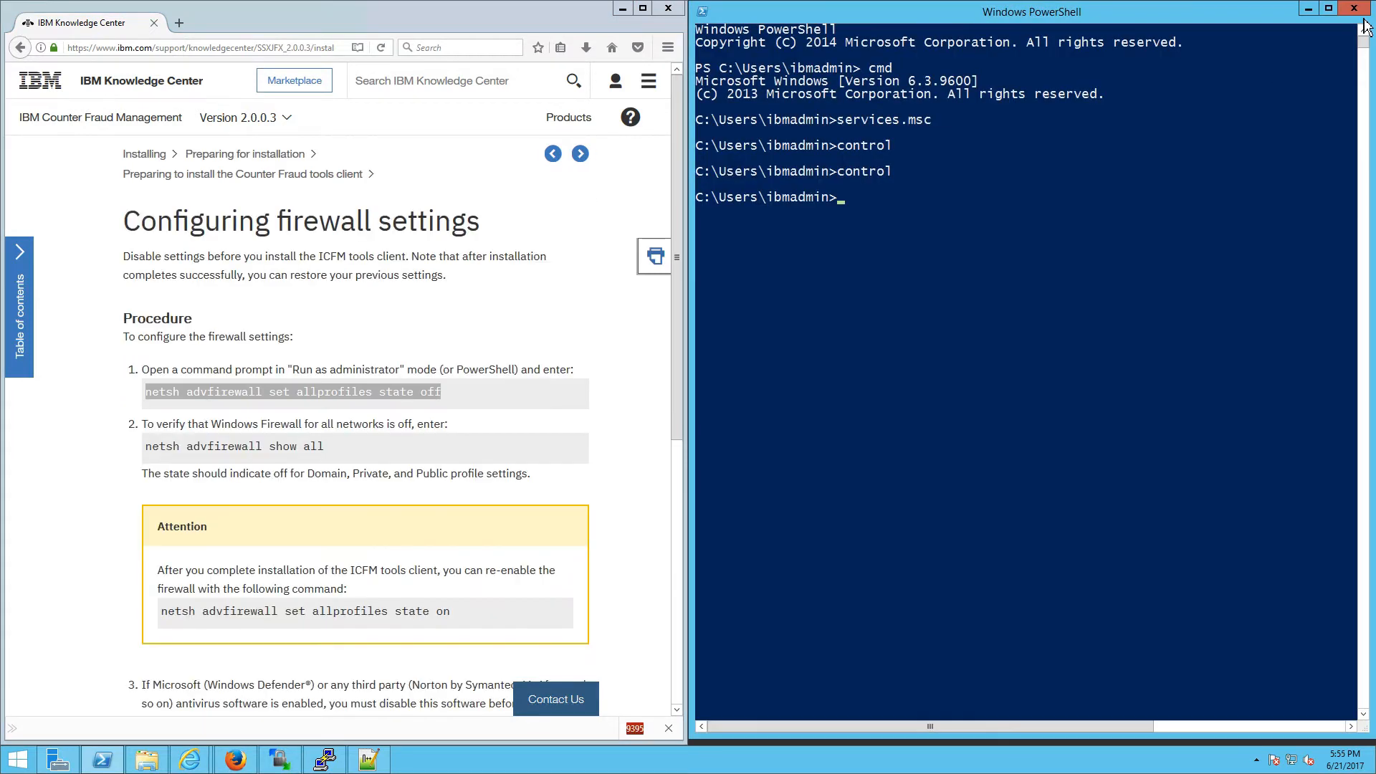
Step: Close PowerShell and launch Command Prompt as administrator from a Start screen search for cmd
click(1354, 8)
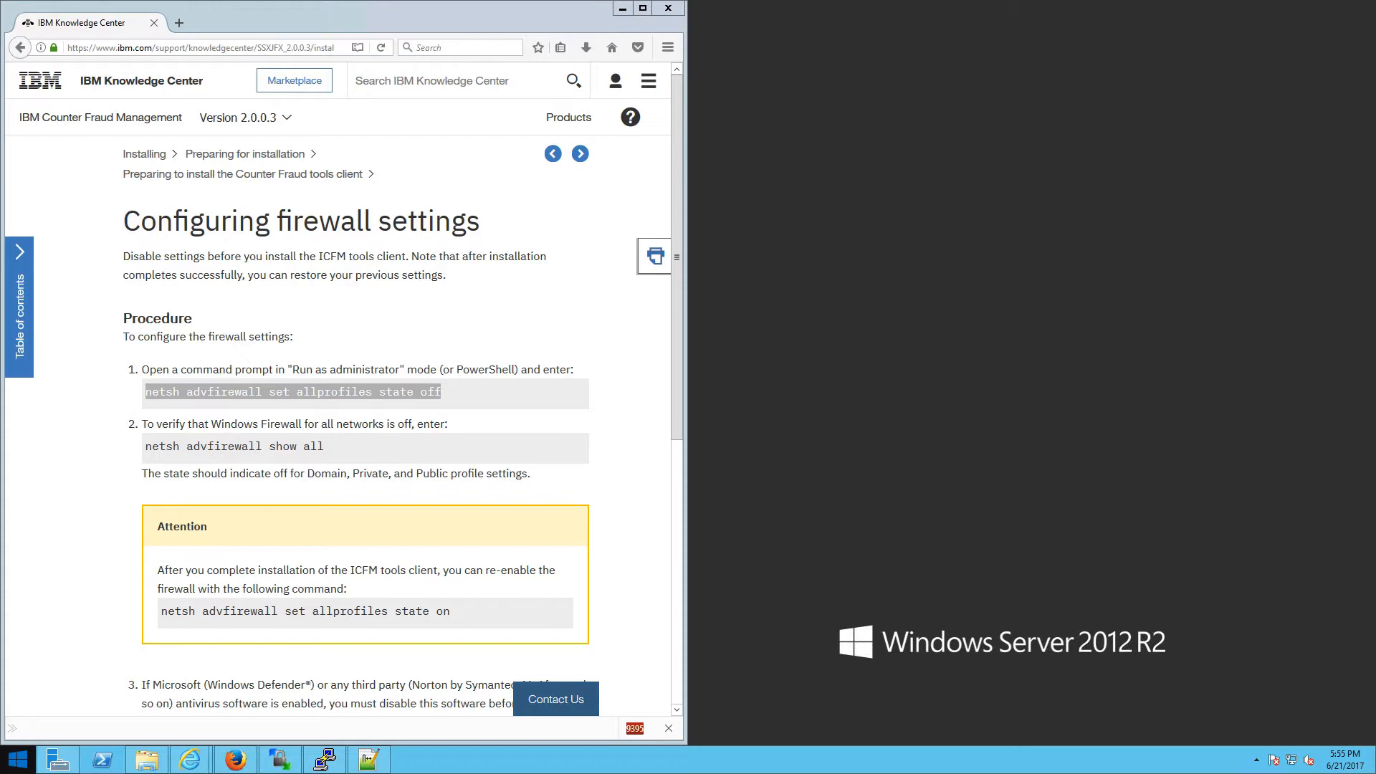
click(16, 763)
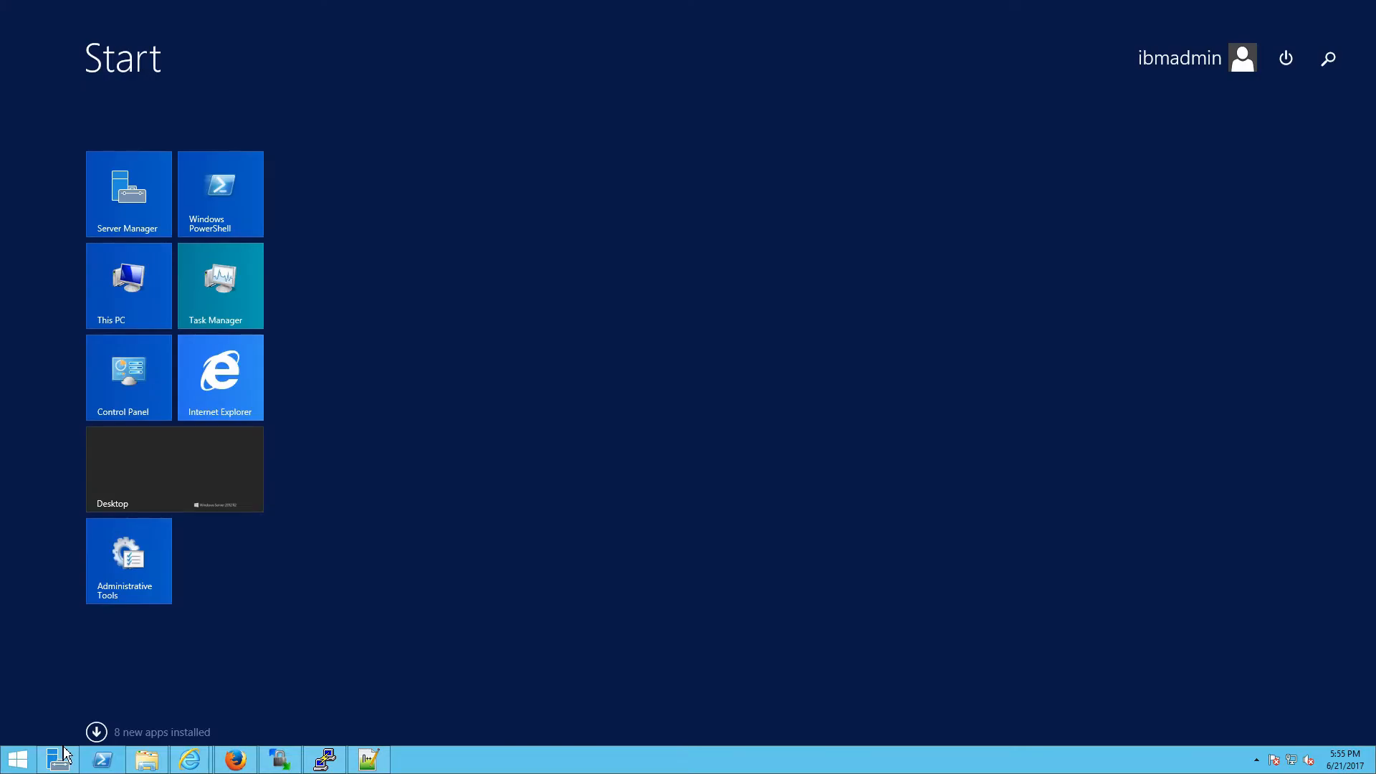
text(cmd)
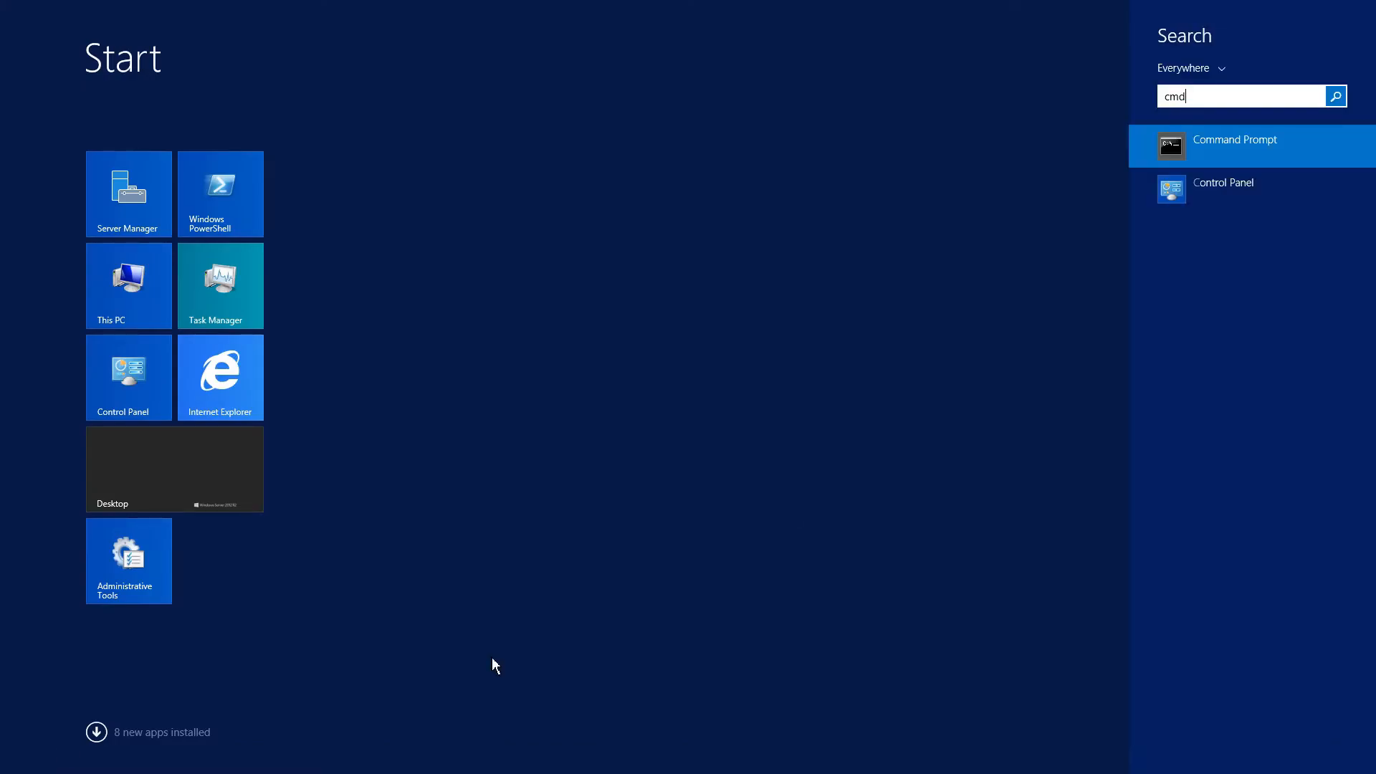
right_click(1219, 152)
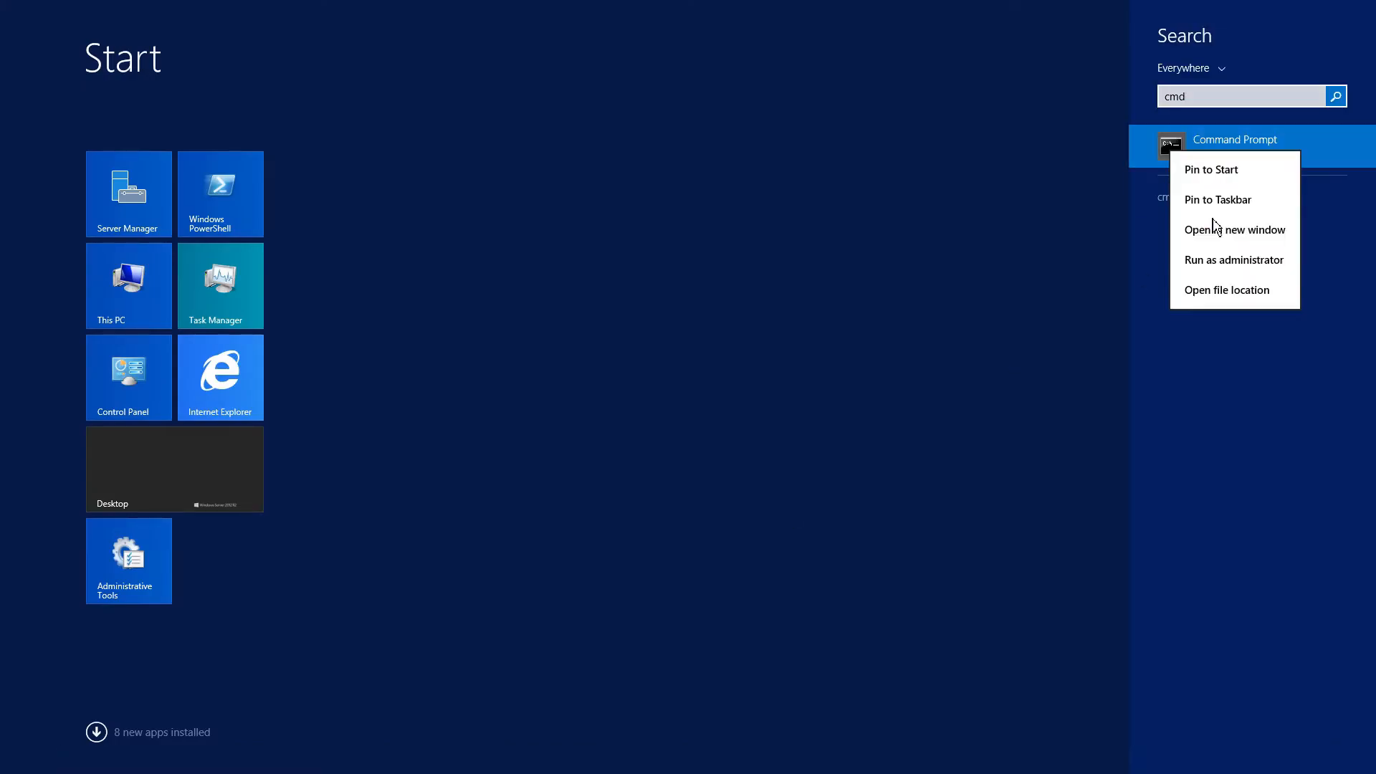
click(1230, 260)
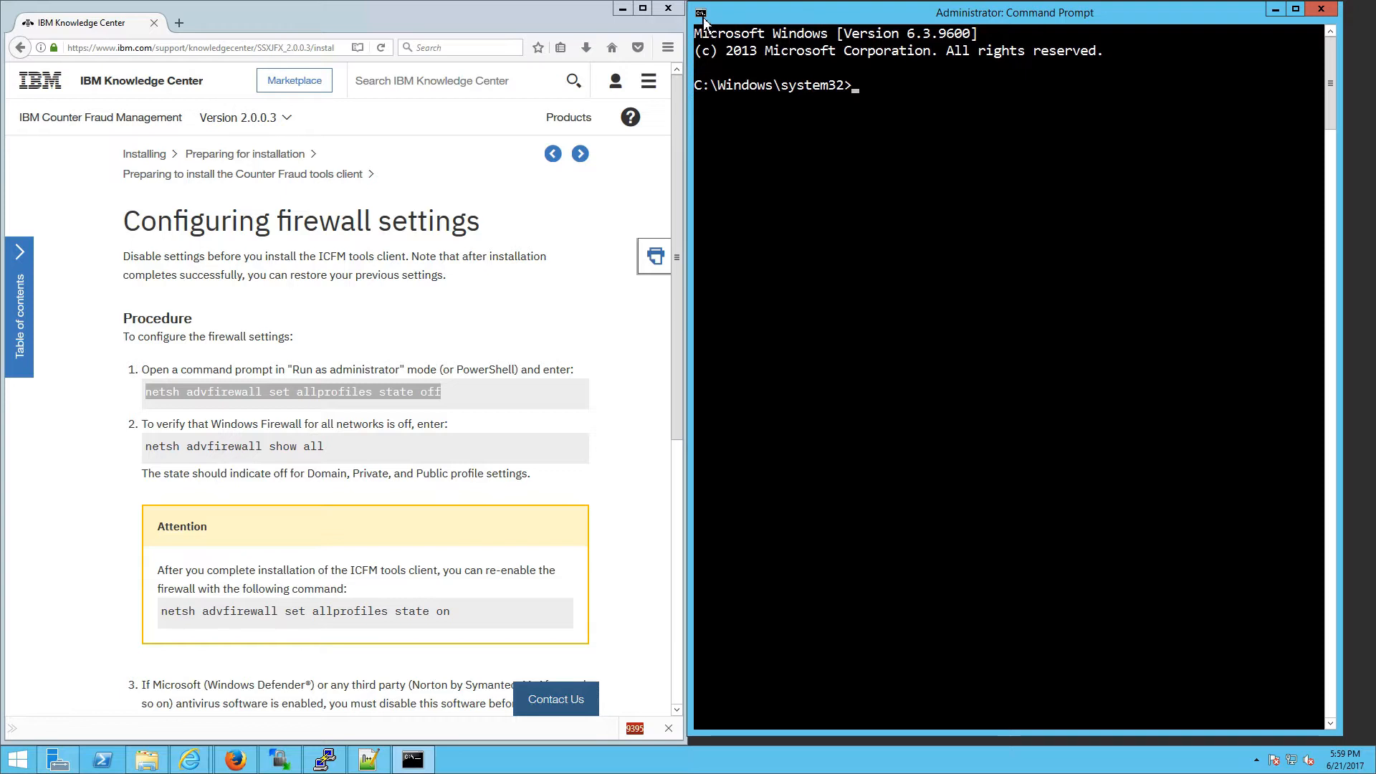
Step: Turn on QuickEdit Mode in the Command Prompt properties and return to the docs for the firewall command
click(704, 18)
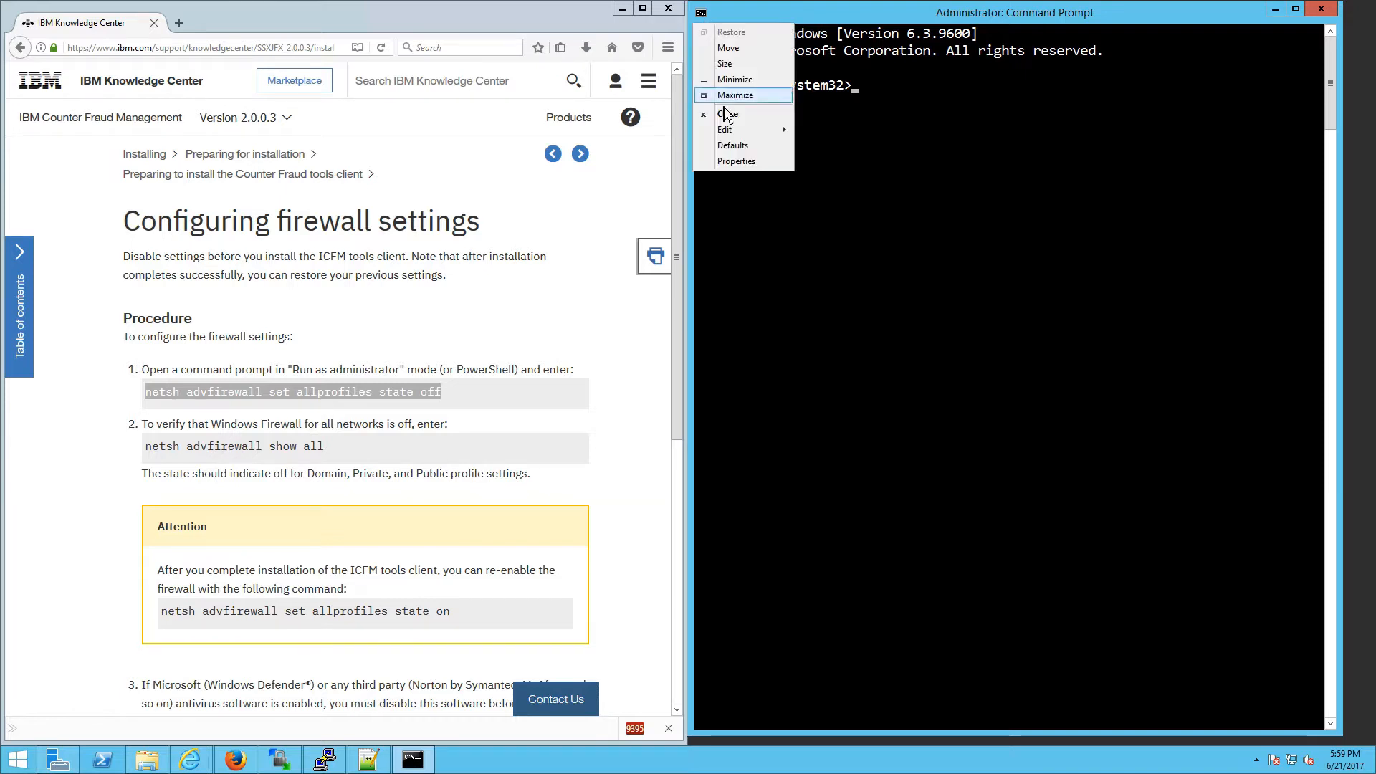
click(733, 164)
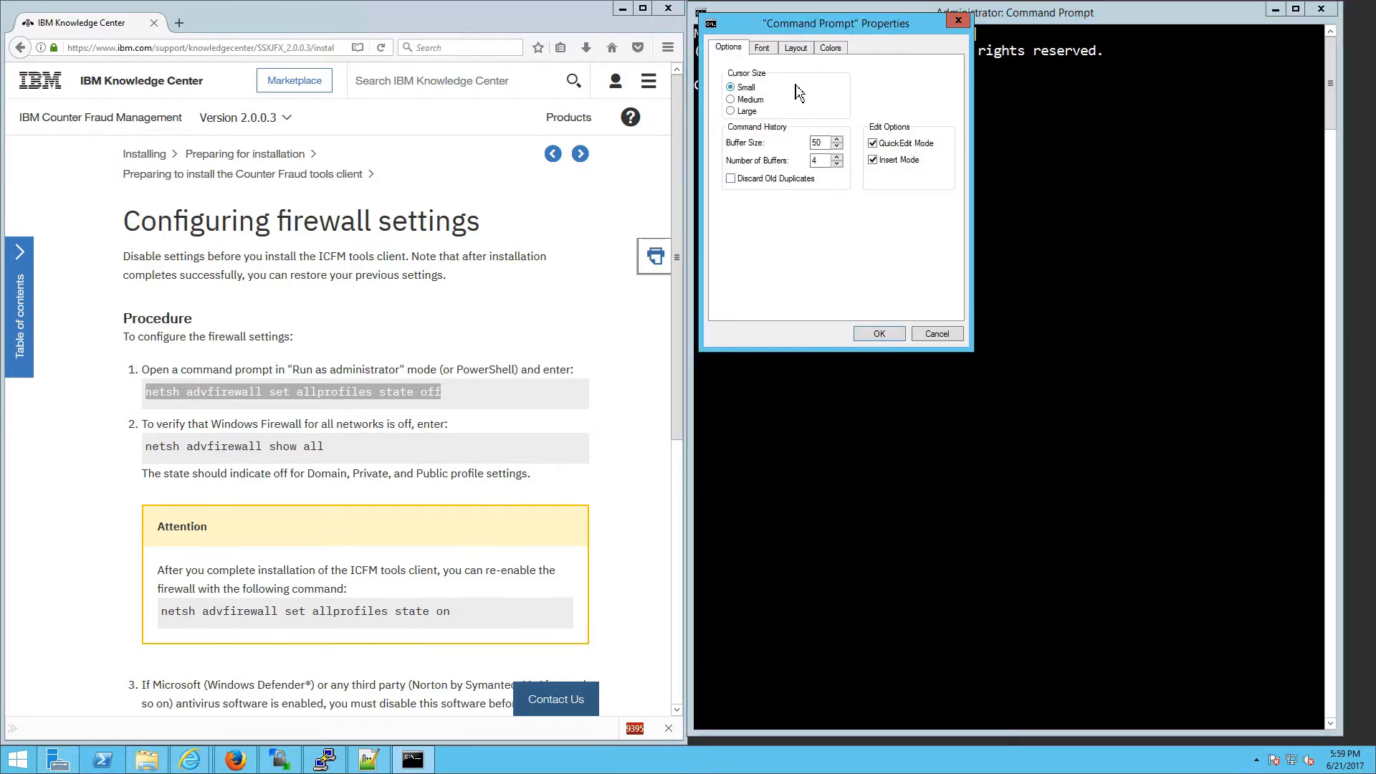
click(872, 144)
click(763, 48)
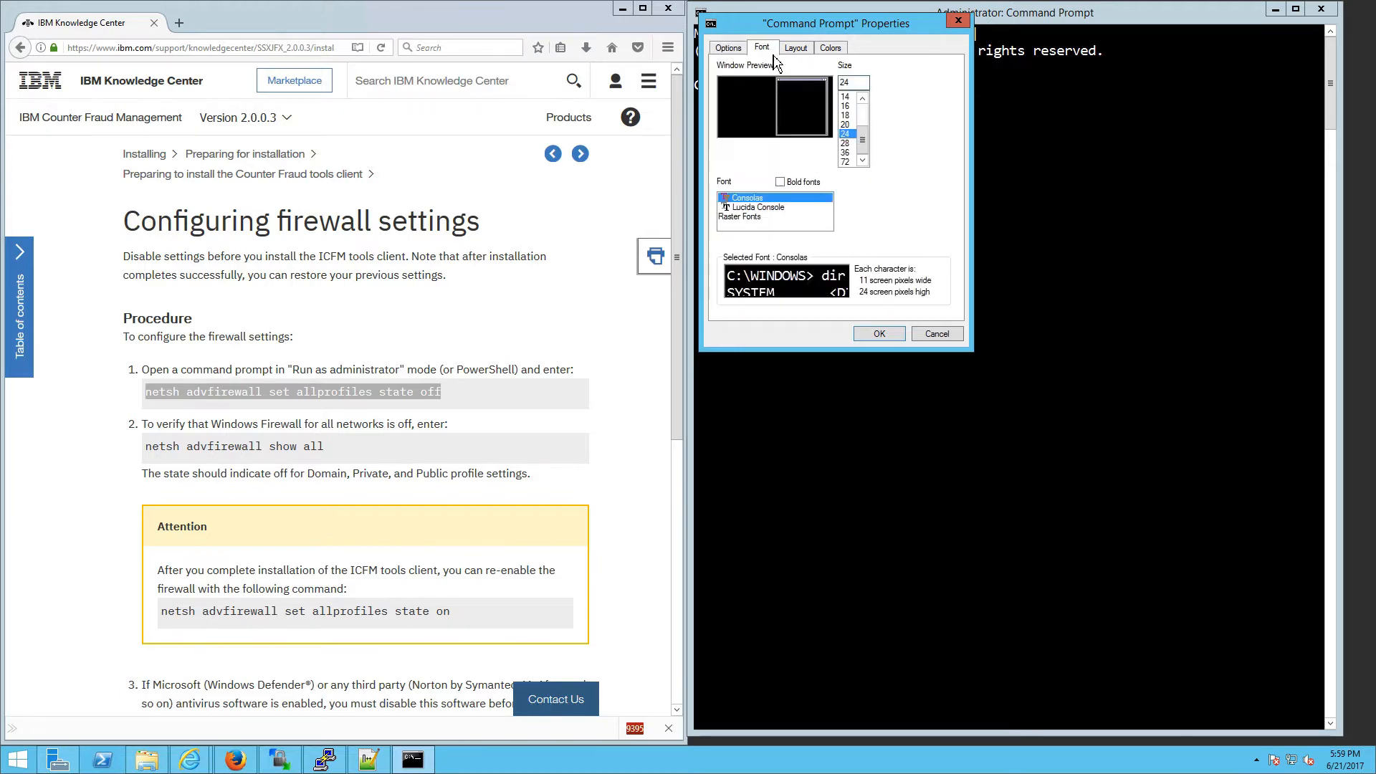
click(796, 48)
click(830, 48)
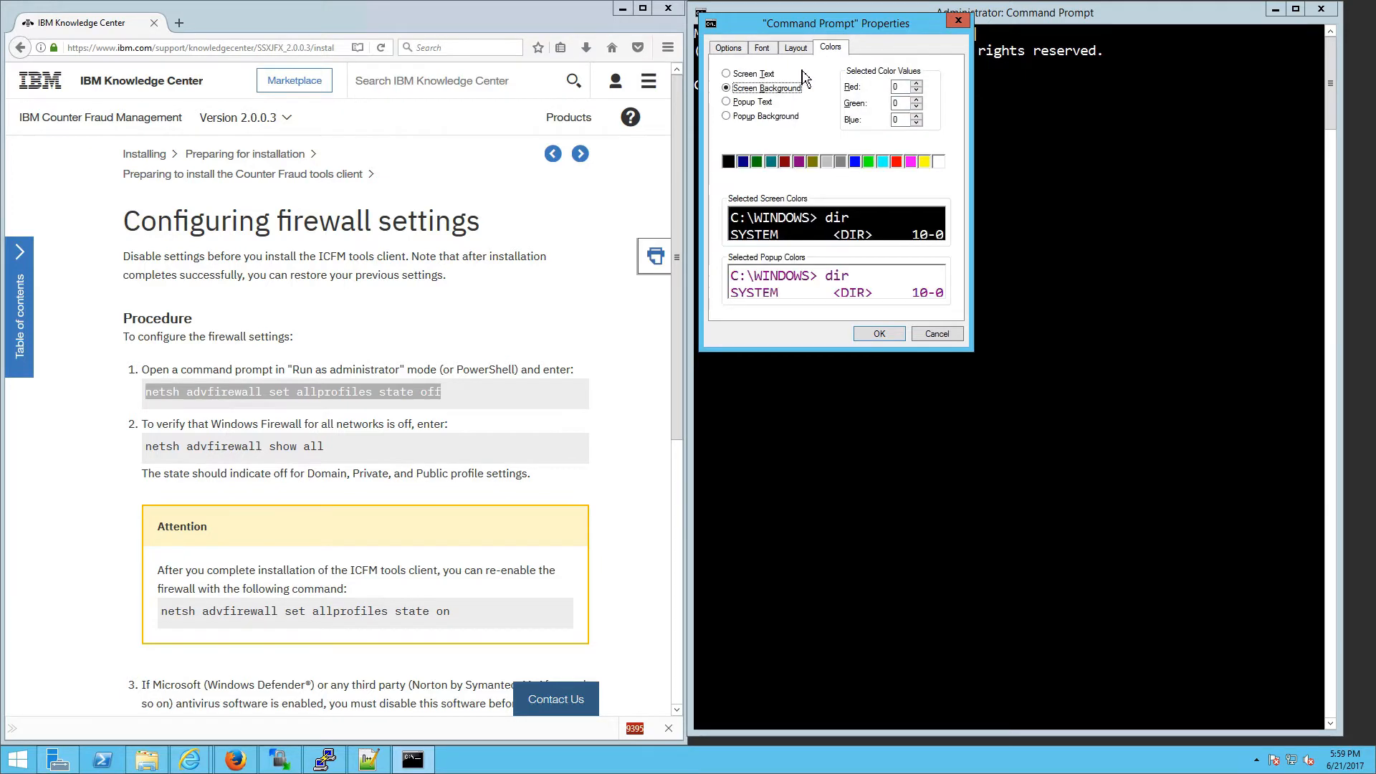
click(868, 335)
key(alt+Tab)
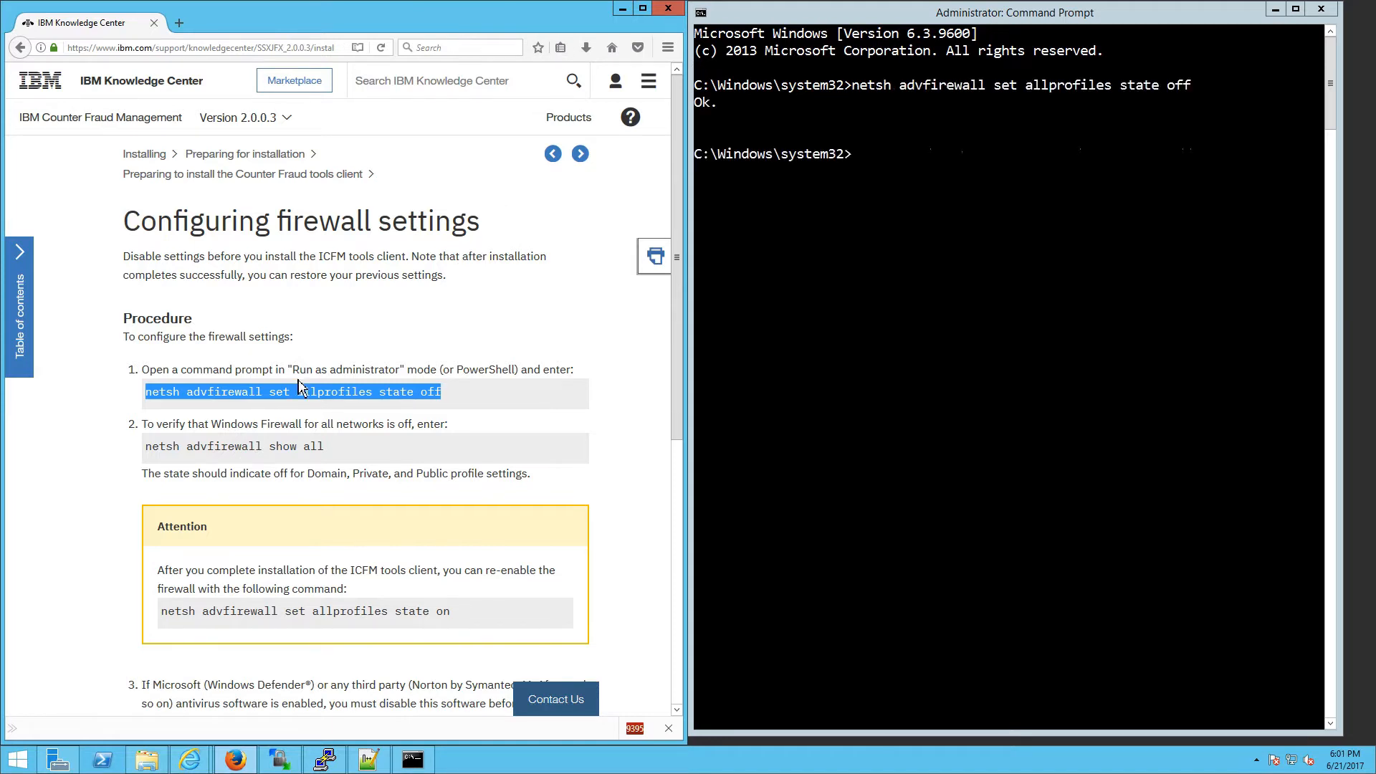
Step: Copy netsh advfirewall show all from the docs and run it in the console
click(300, 388)
drag(459, 399, 150, 398)
drag(342, 444, 165, 448)
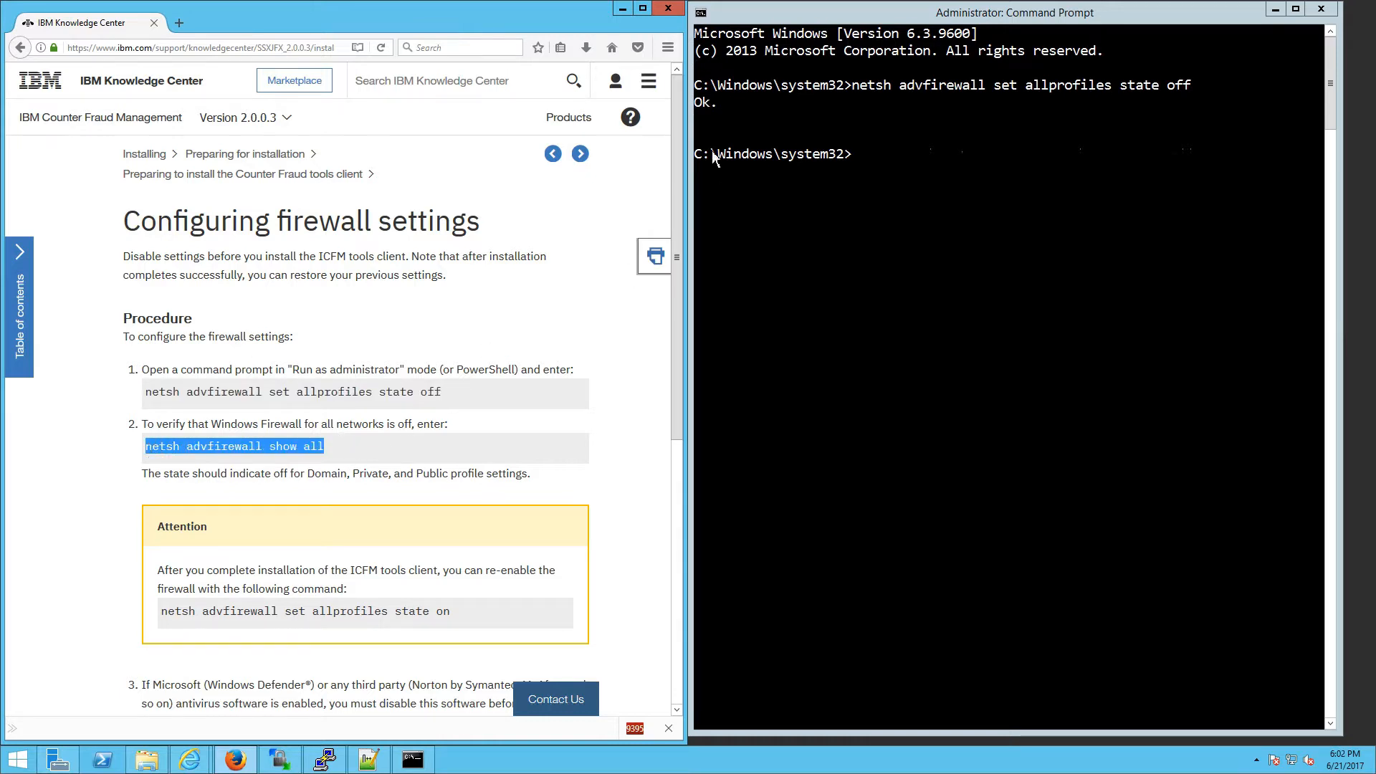
click(807, 188)
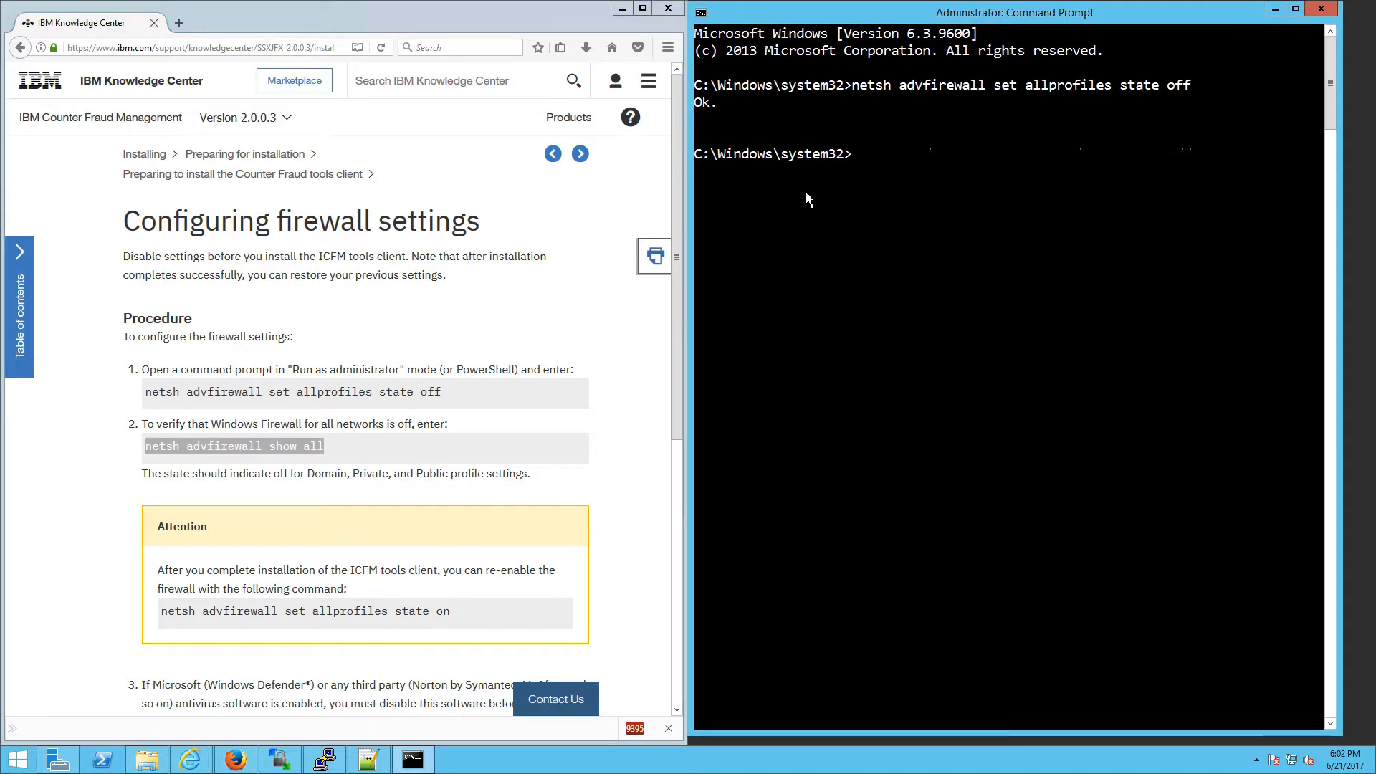
right_click(806, 191)
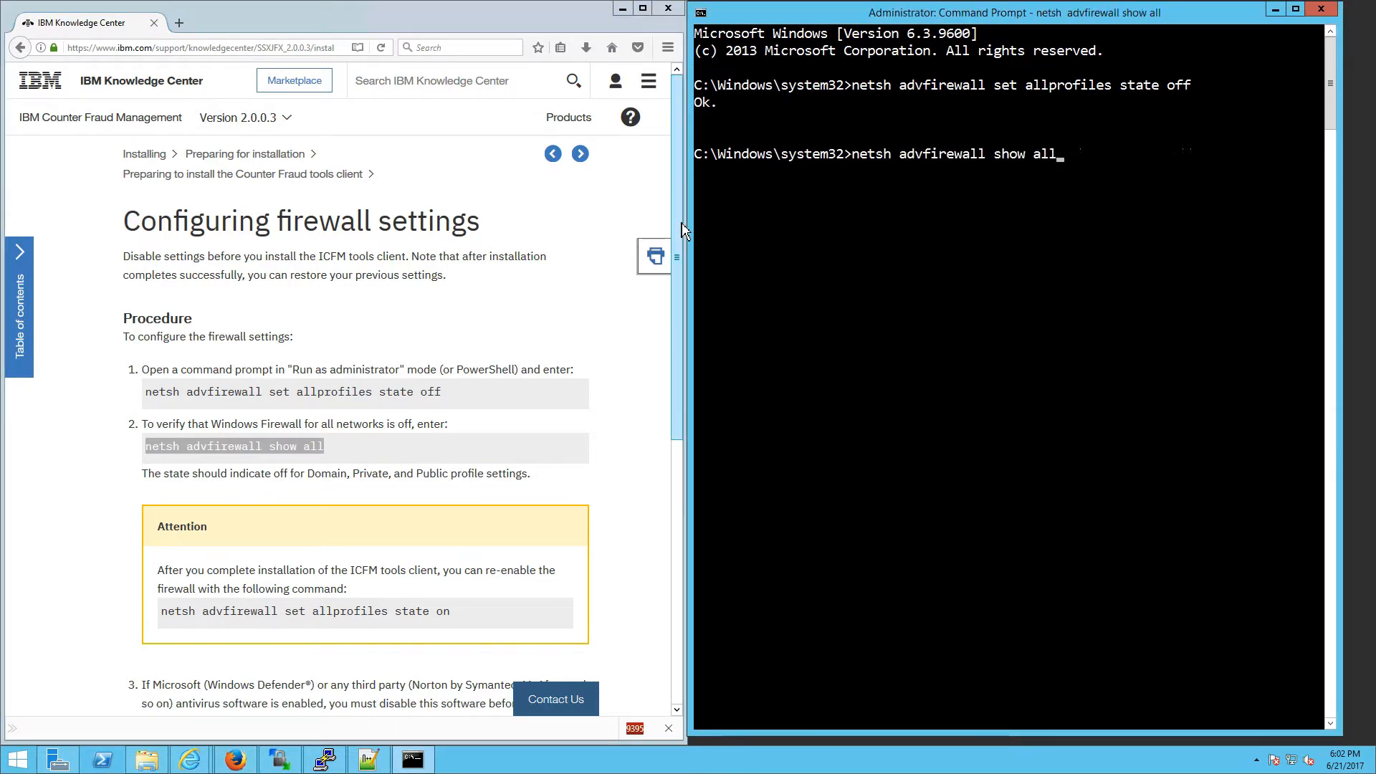
key(Return)
Step: Check that the Domain, Private and Public profiles each show State OFF, and note the antivirus step
drag(1014, 154, 1003, 155)
drag(1018, 464, 979, 465)
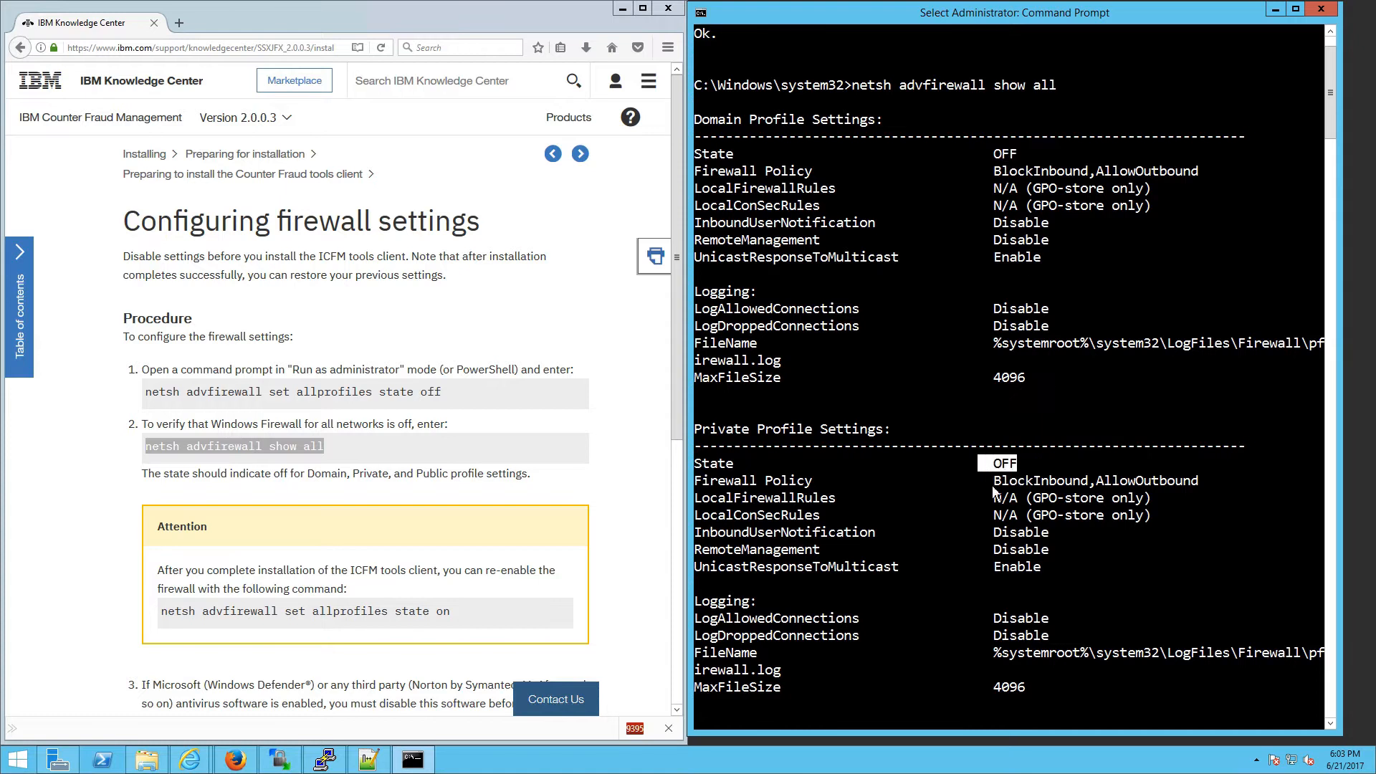
scroll(994, 498, down, 3)
drag(1032, 620, 970, 619)
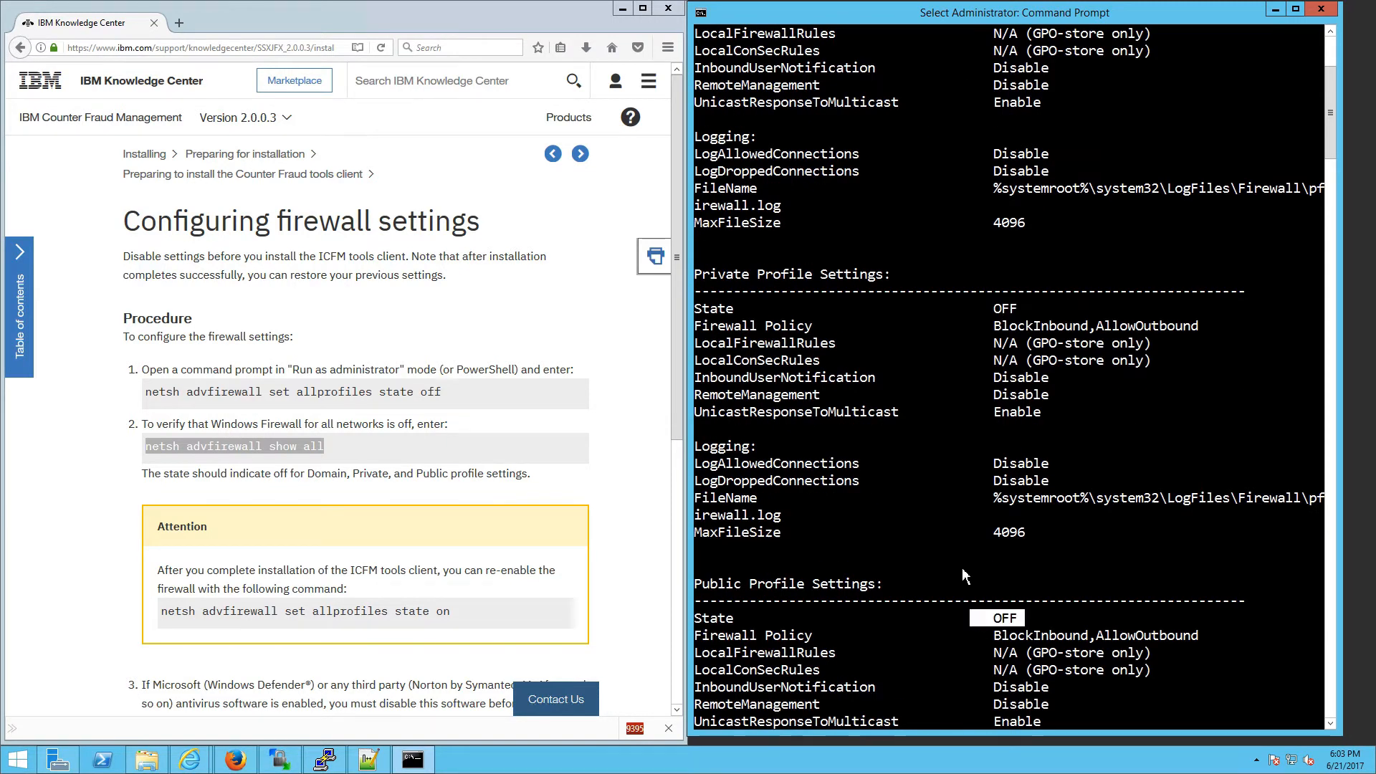
scroll(450, 482, down, 3)
drag(453, 442, 517, 446)
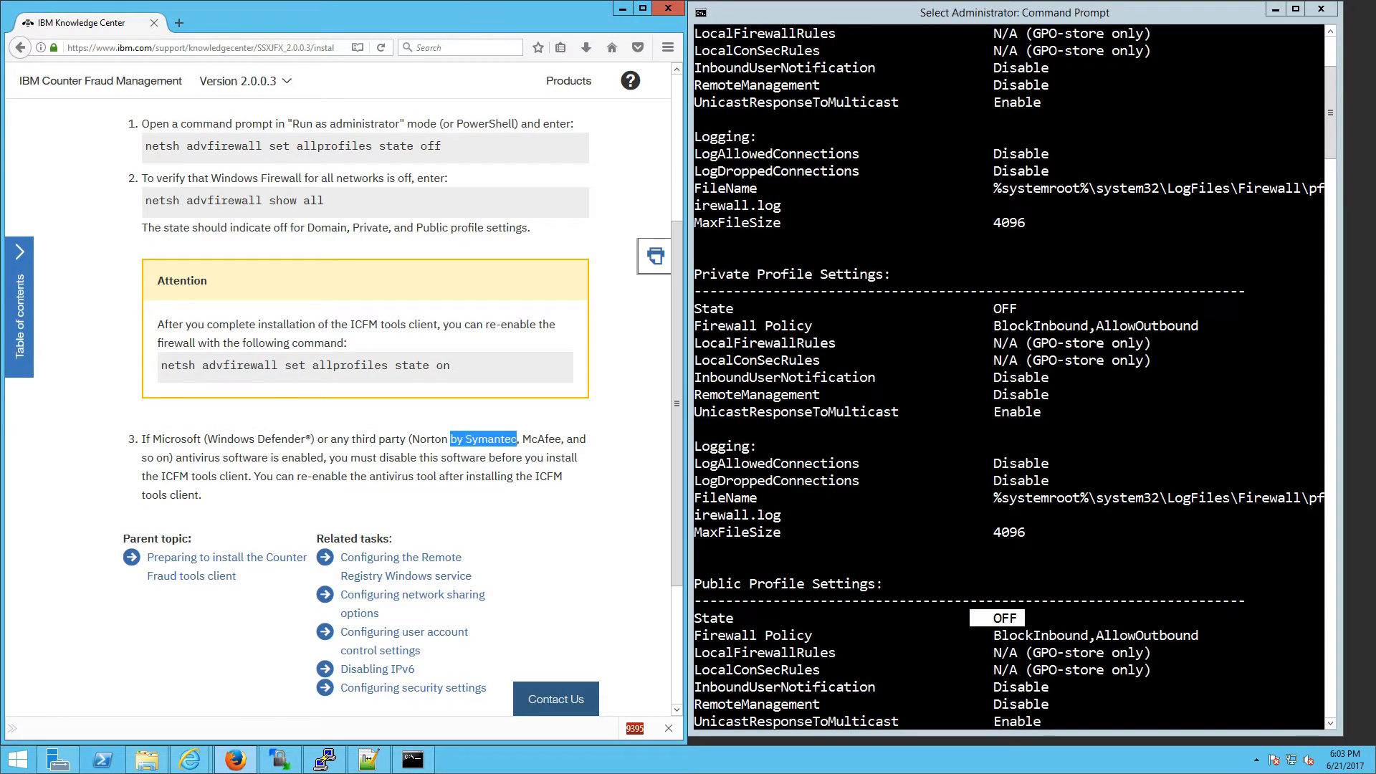
click(1257, 759)
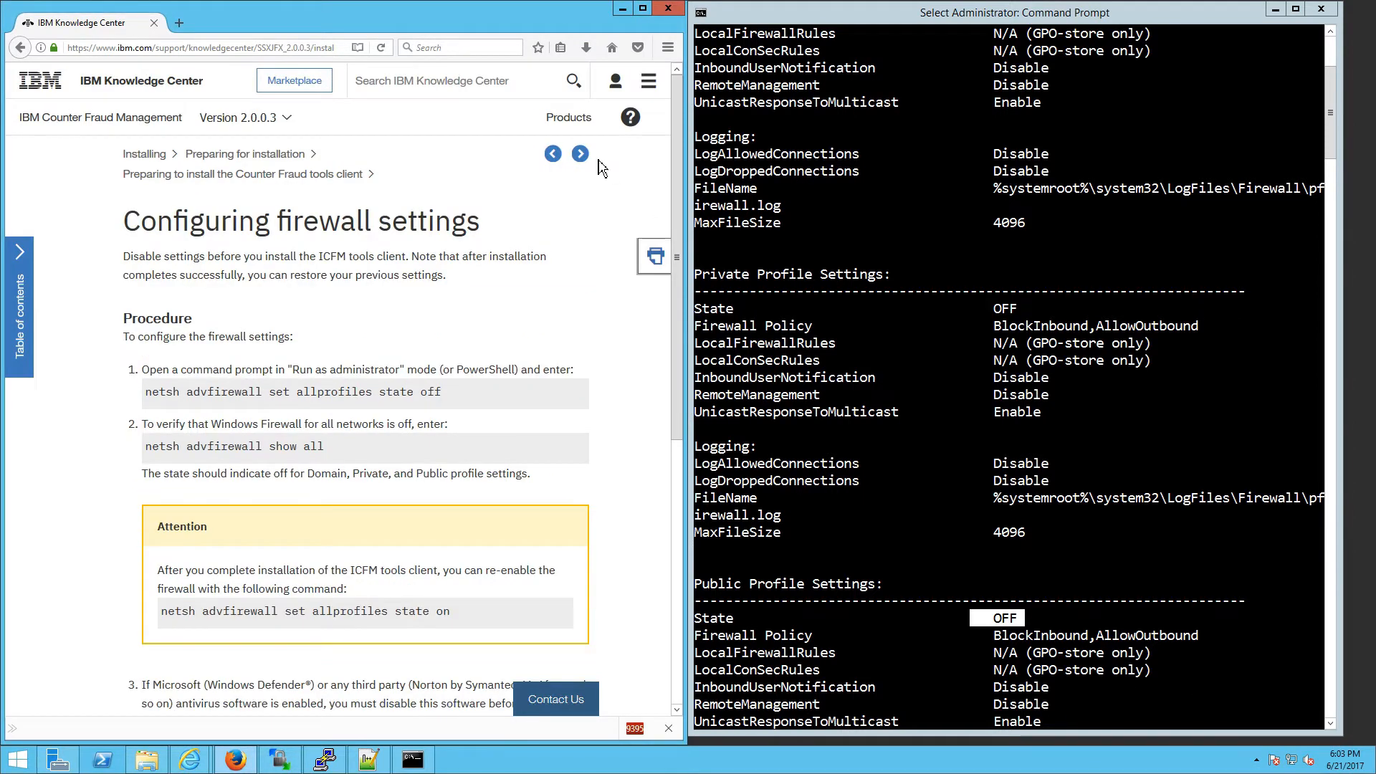
Step: Move to the next documentation topic and open Control Panel docked on the right half
click(585, 156)
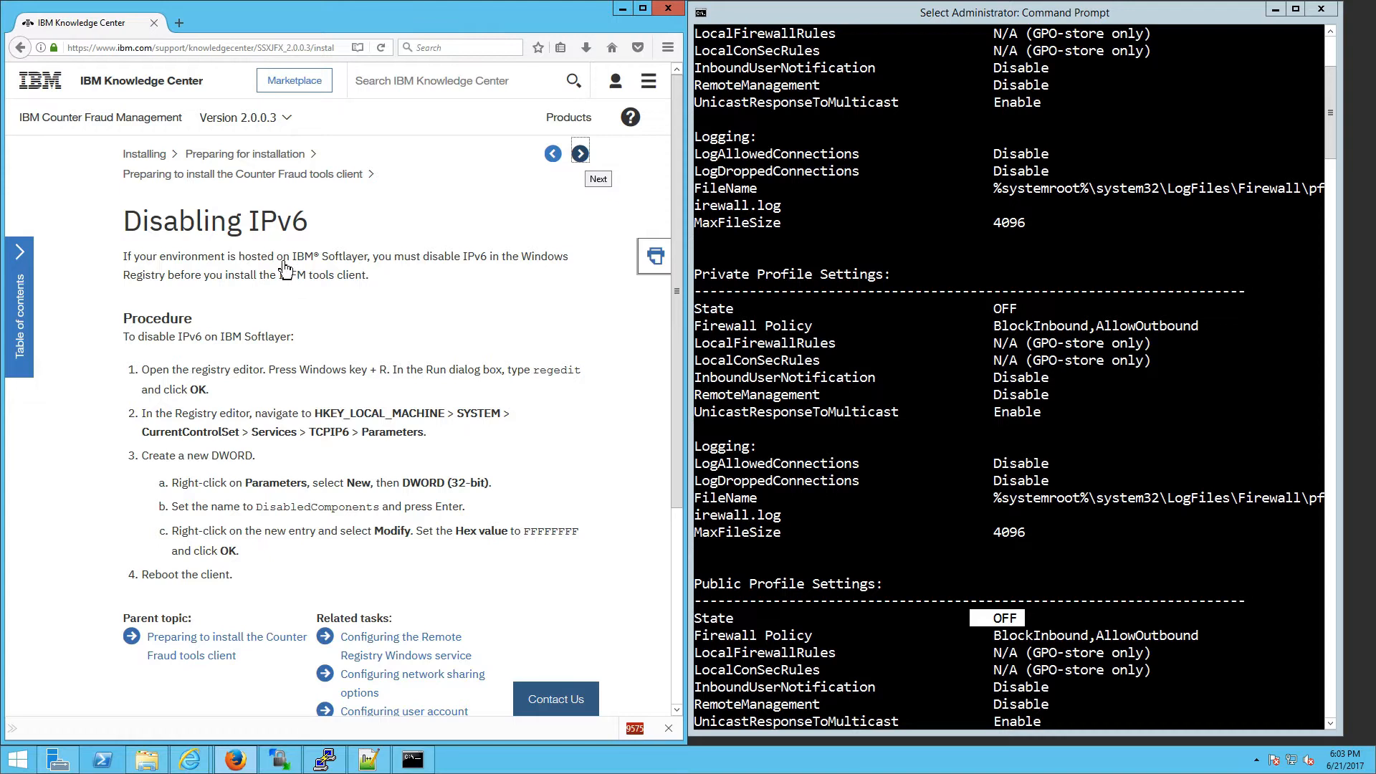
drag(384, 259, 291, 259)
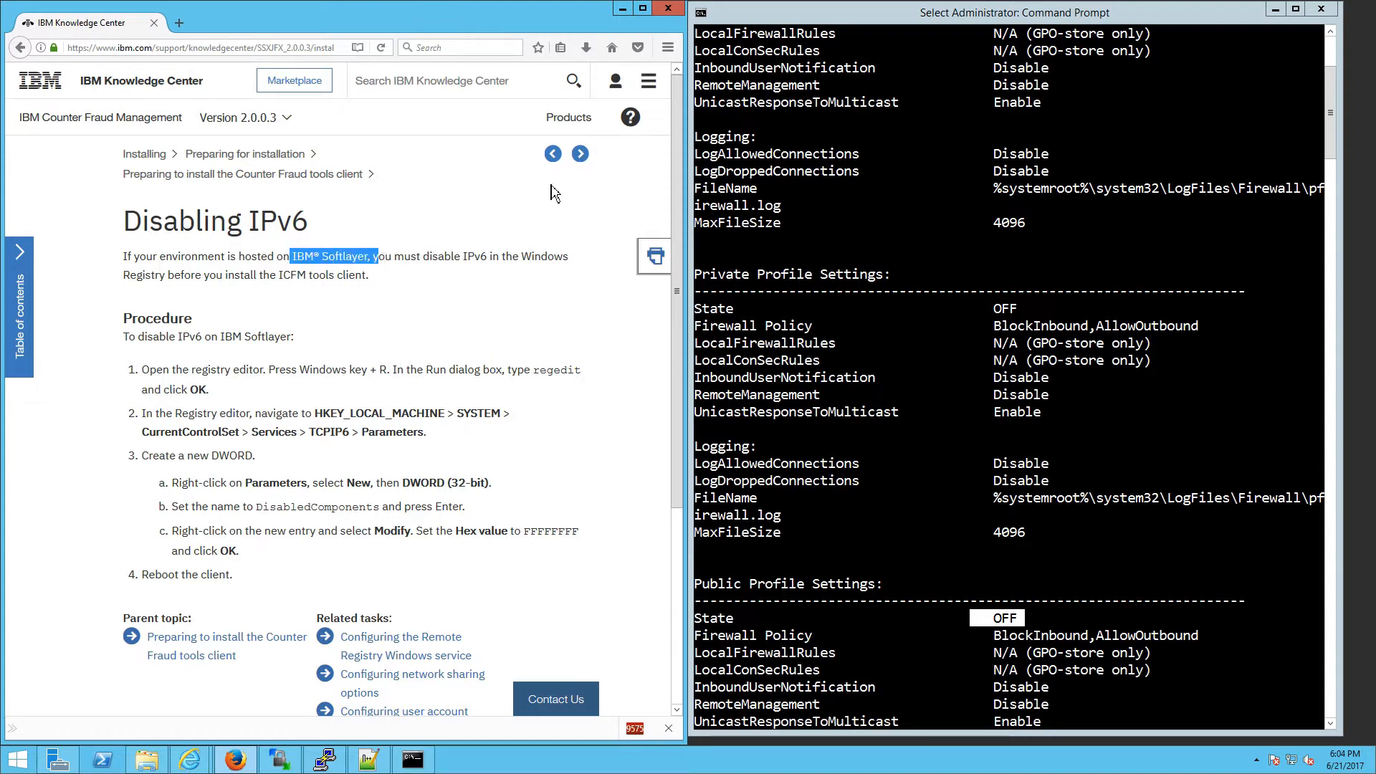
click(580, 154)
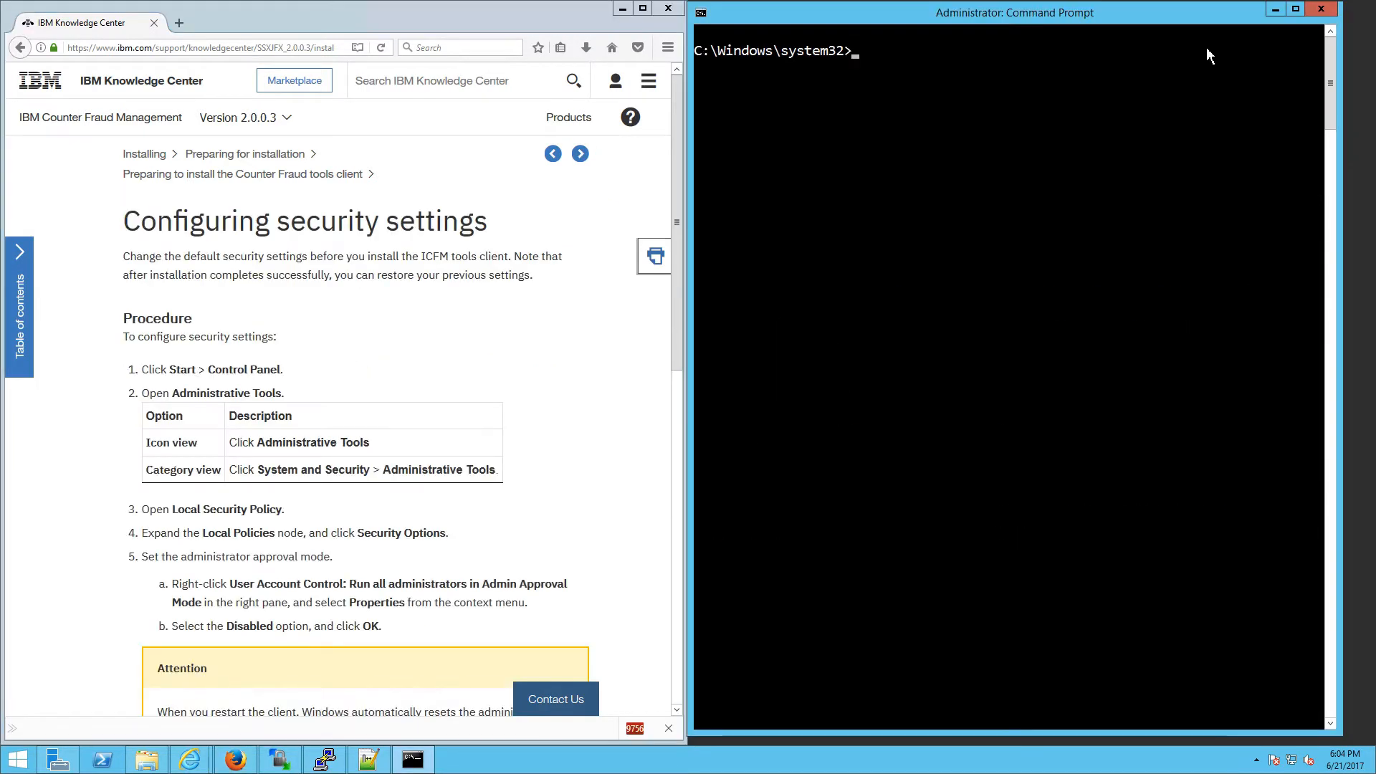
text(rol)
key(Return)
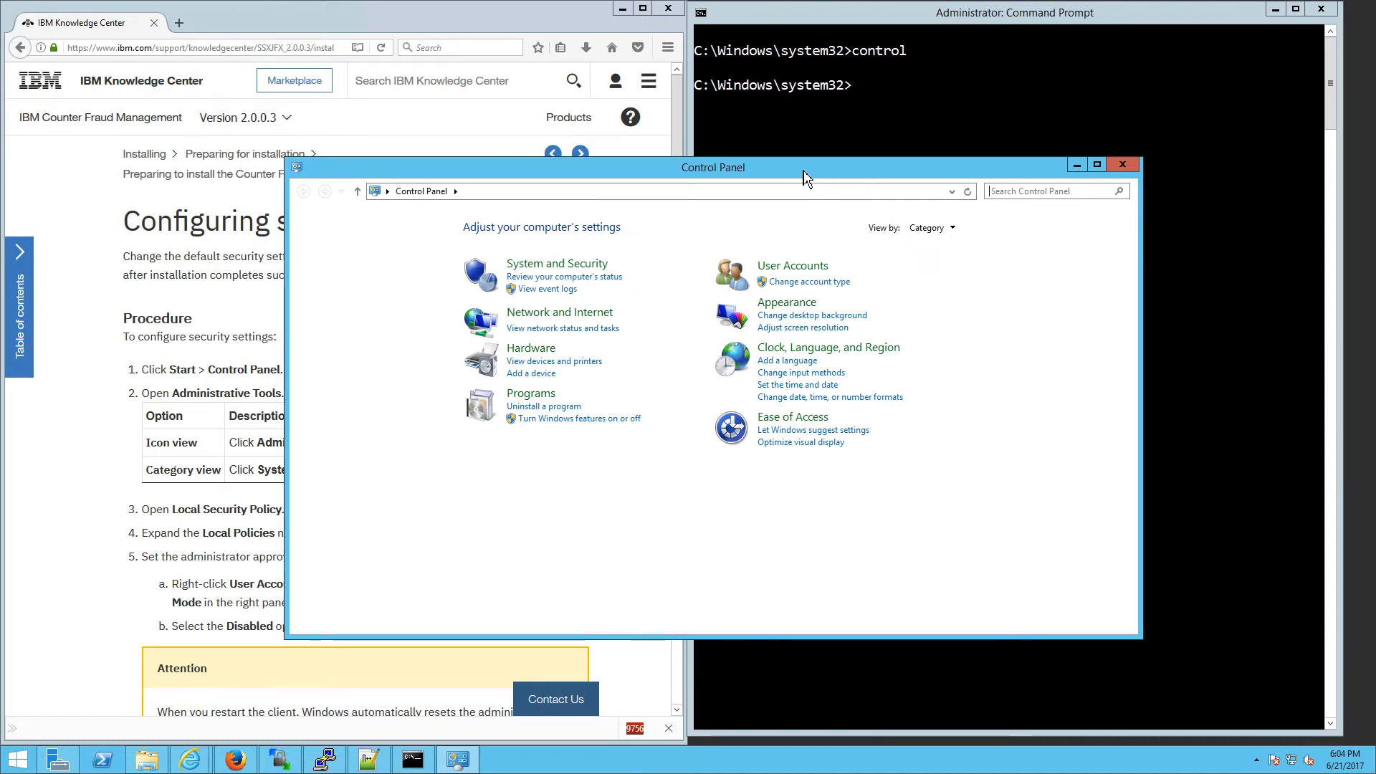
drag(803, 172, 1373, 215)
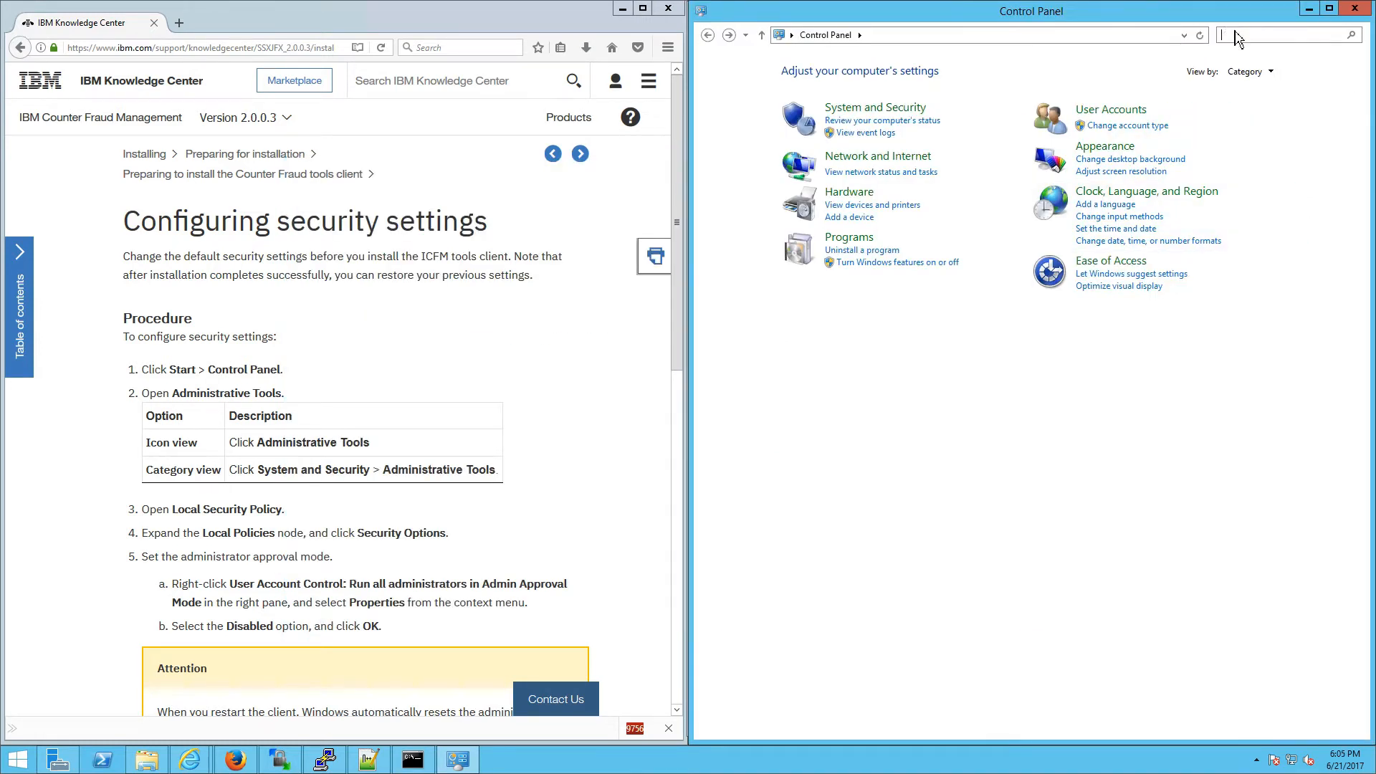
Step: Search for administrative tools and open Local Security Policy from Administrative Tools
text(administrative tools)
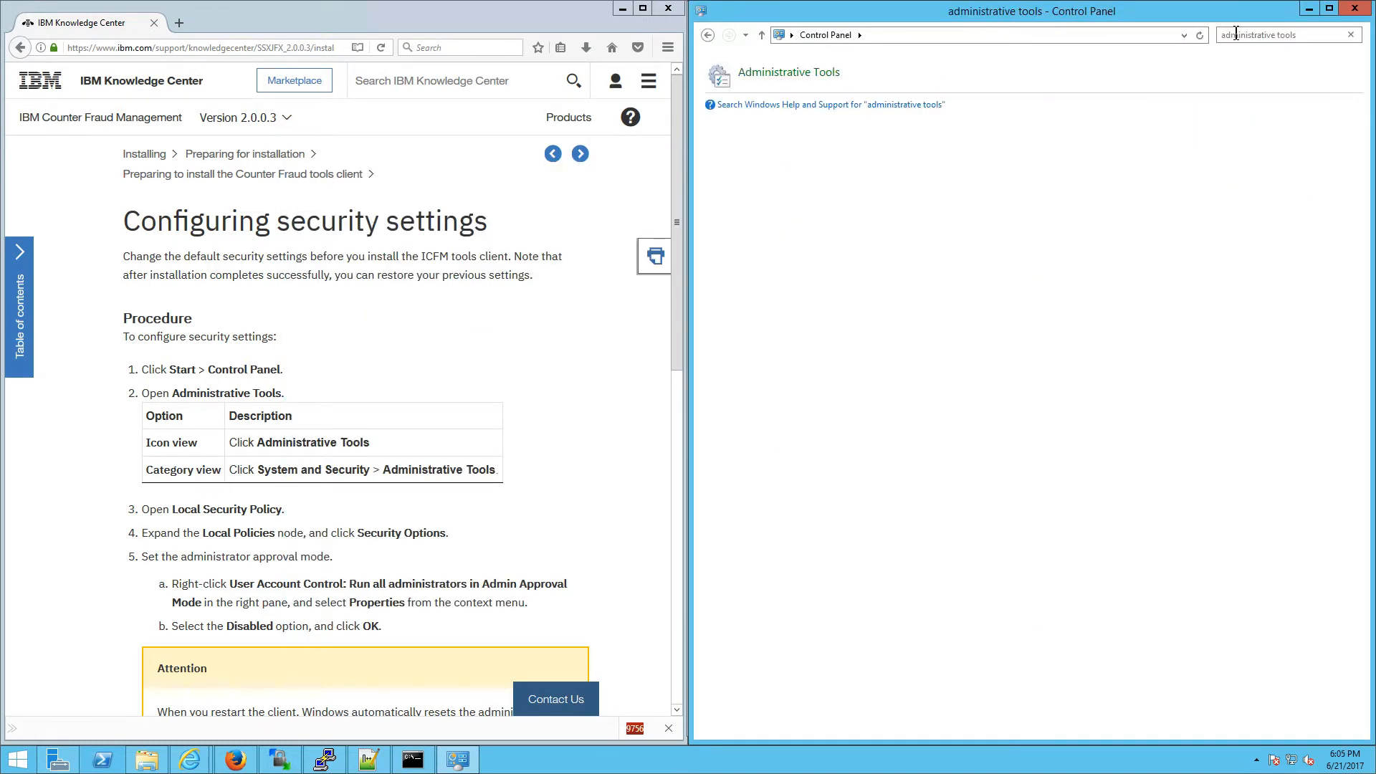
click(810, 74)
drag(600, 197, 1372, 207)
click(896, 190)
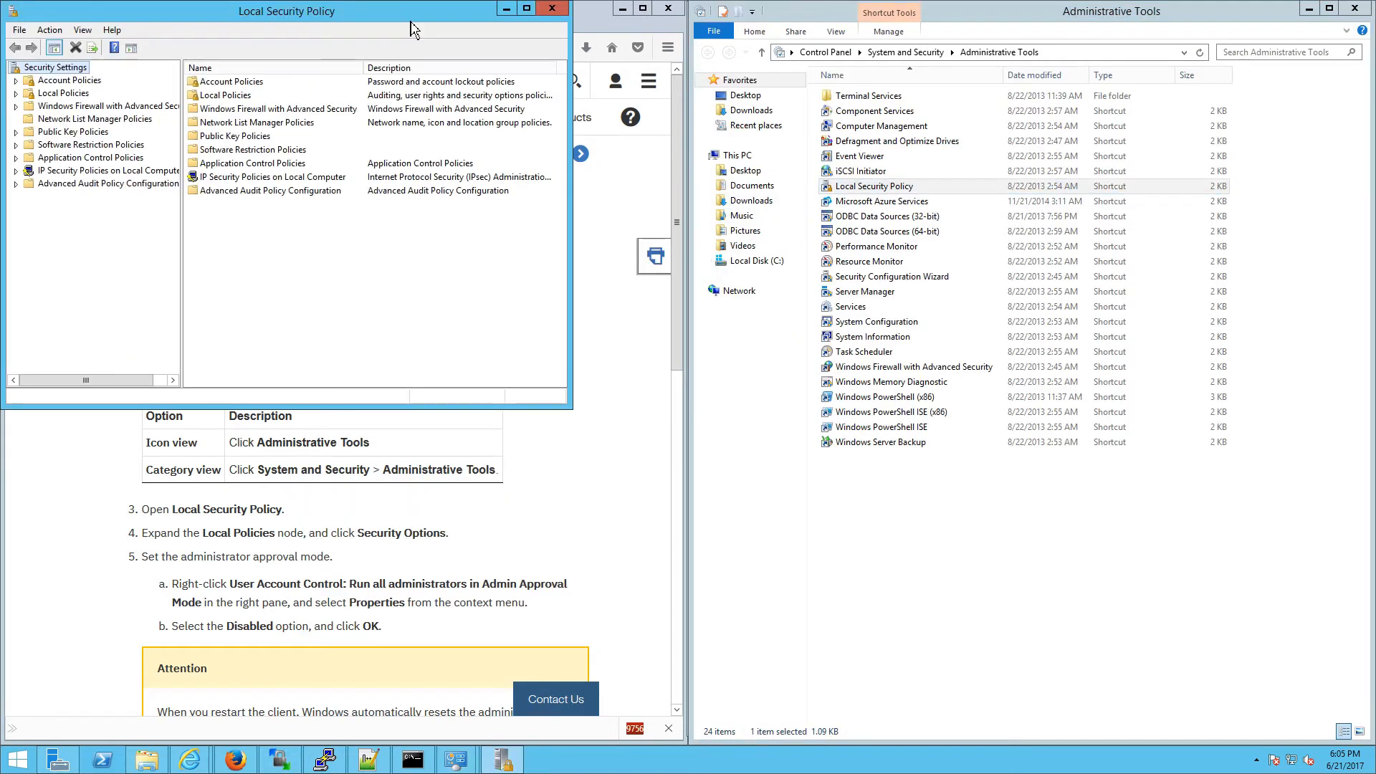
Step: Under Local Policies > Security Options, set Run all administrators in Admin Approval Mode to Disabled
drag(404, 28, 1373, 169)
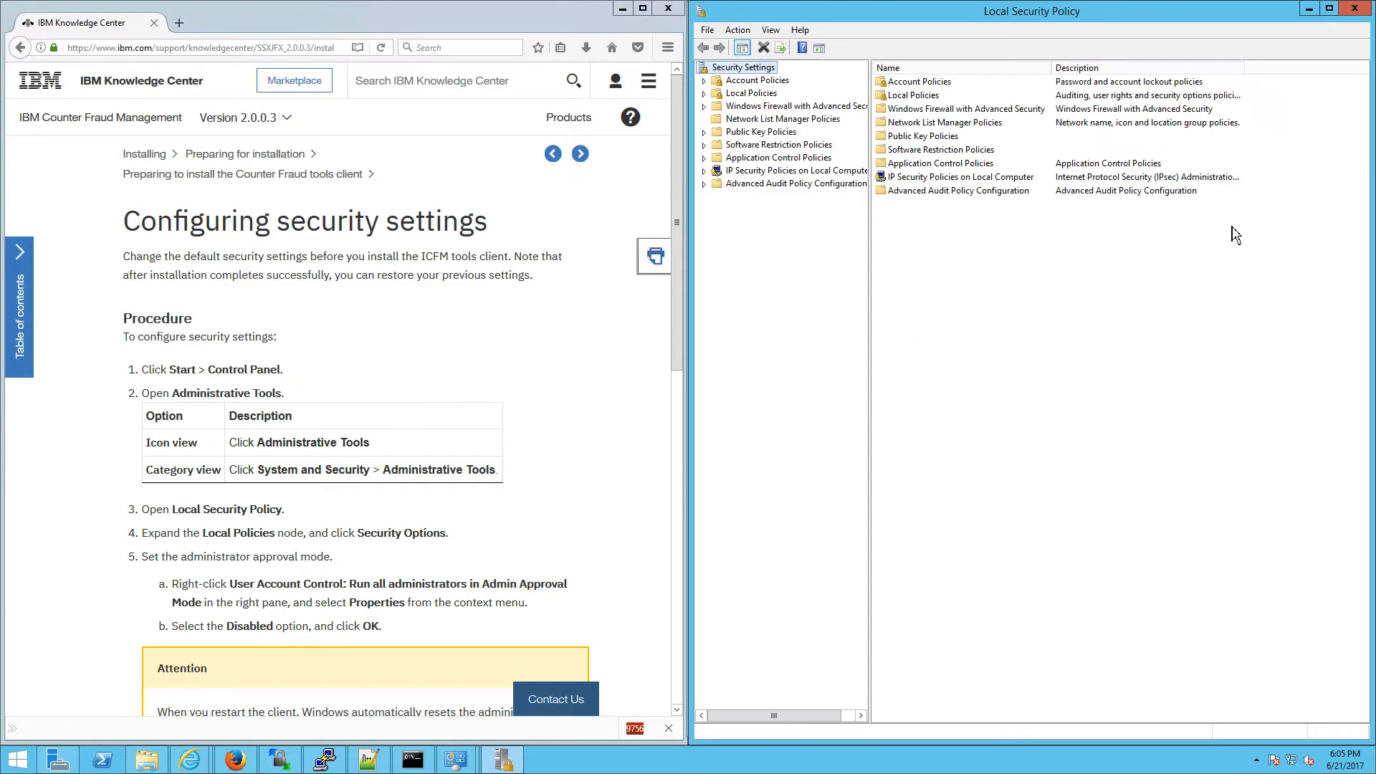
click(743, 98)
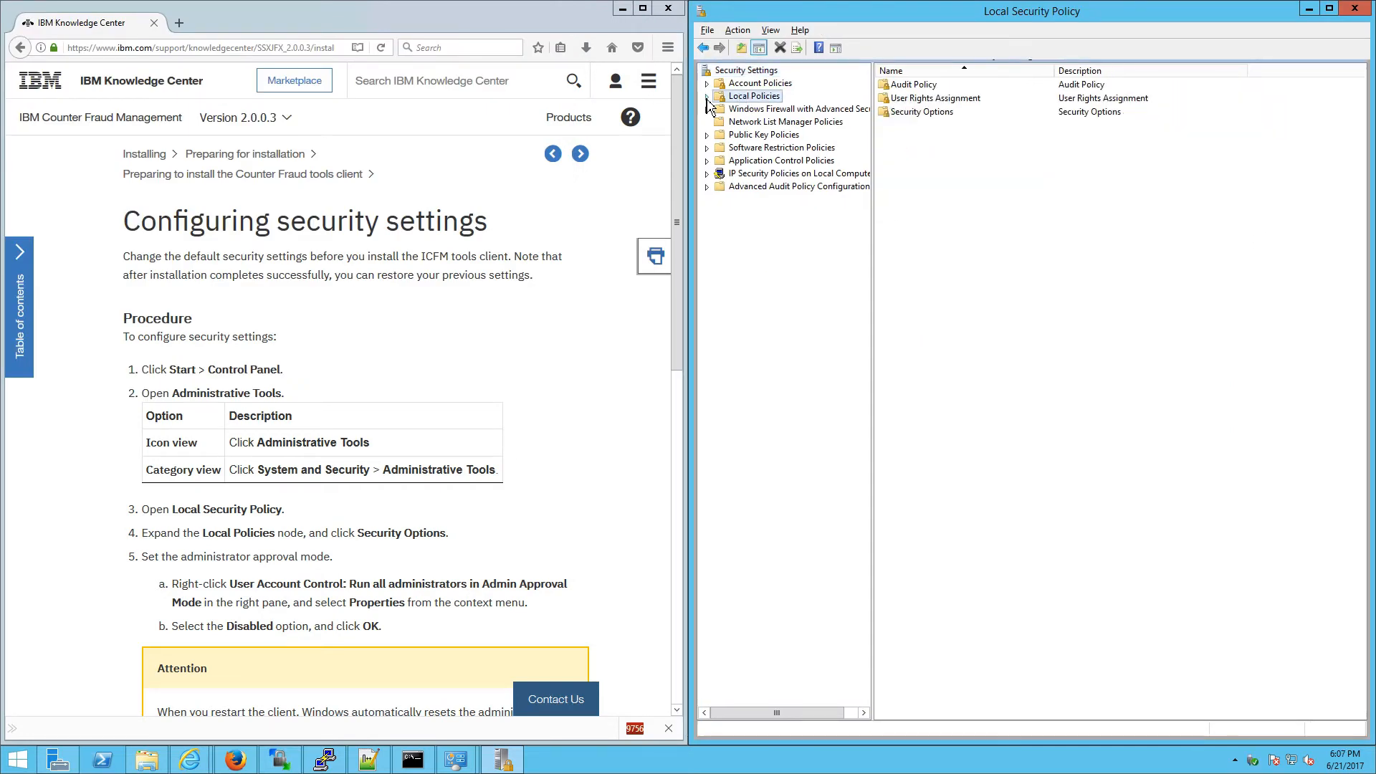
click(708, 96)
click(743, 136)
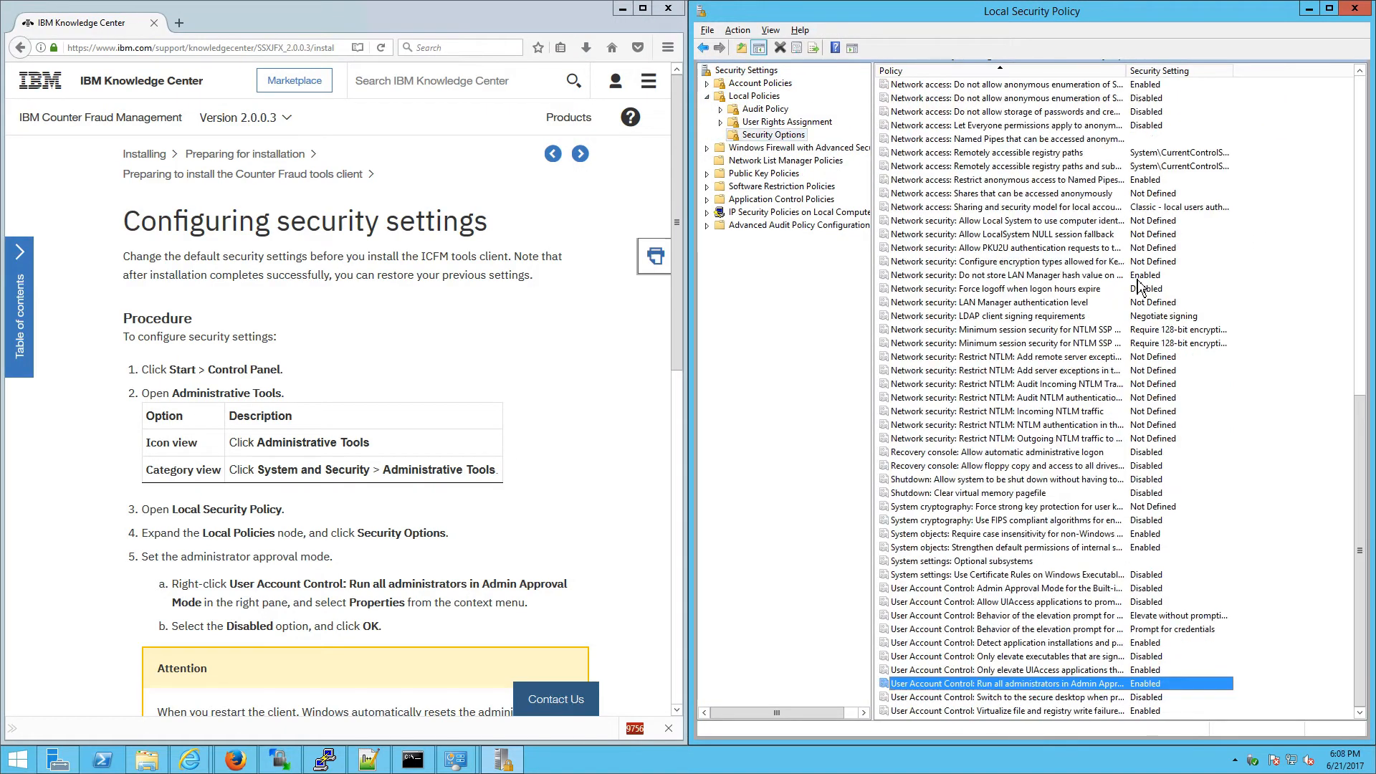
double_click(1110, 683)
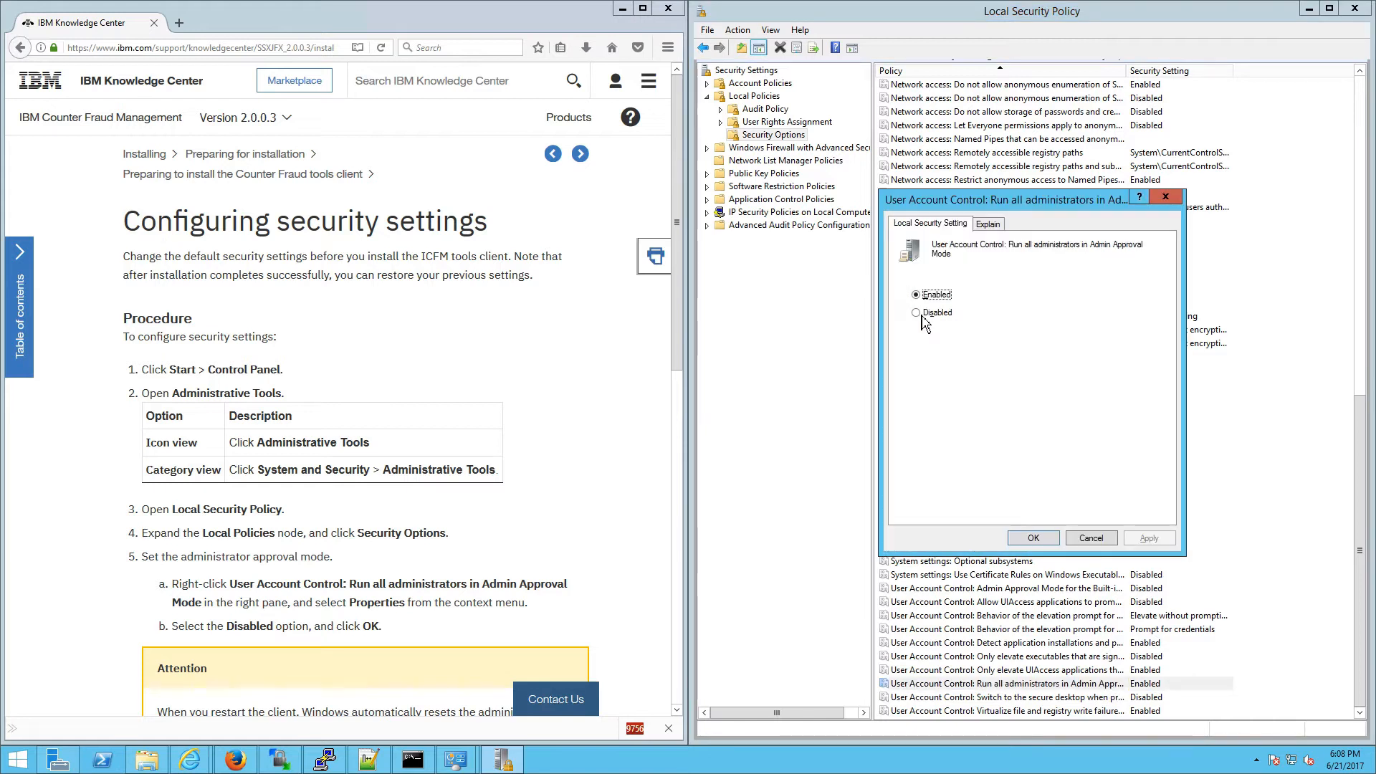
click(923, 314)
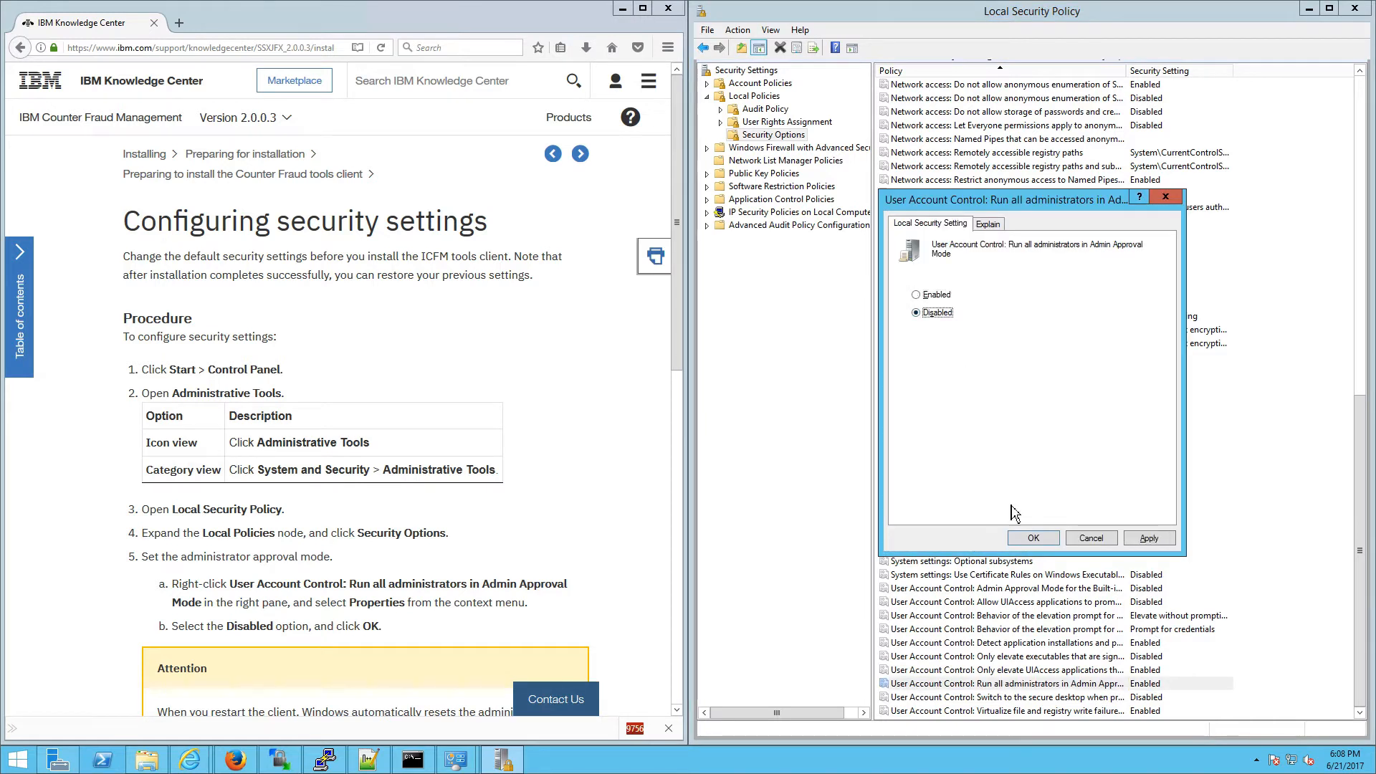
click(1025, 541)
Step: Highlight the docs' Attention note warning about restarting the client
scroll(166, 631, down, 2)
mouse_move(165, 630)
mouse_down()
mouse_move(367, 634)
mouse_move(341, 652)
mouse_move(170, 631)
mouse_up()
click(336, 655)
click(165, 634)
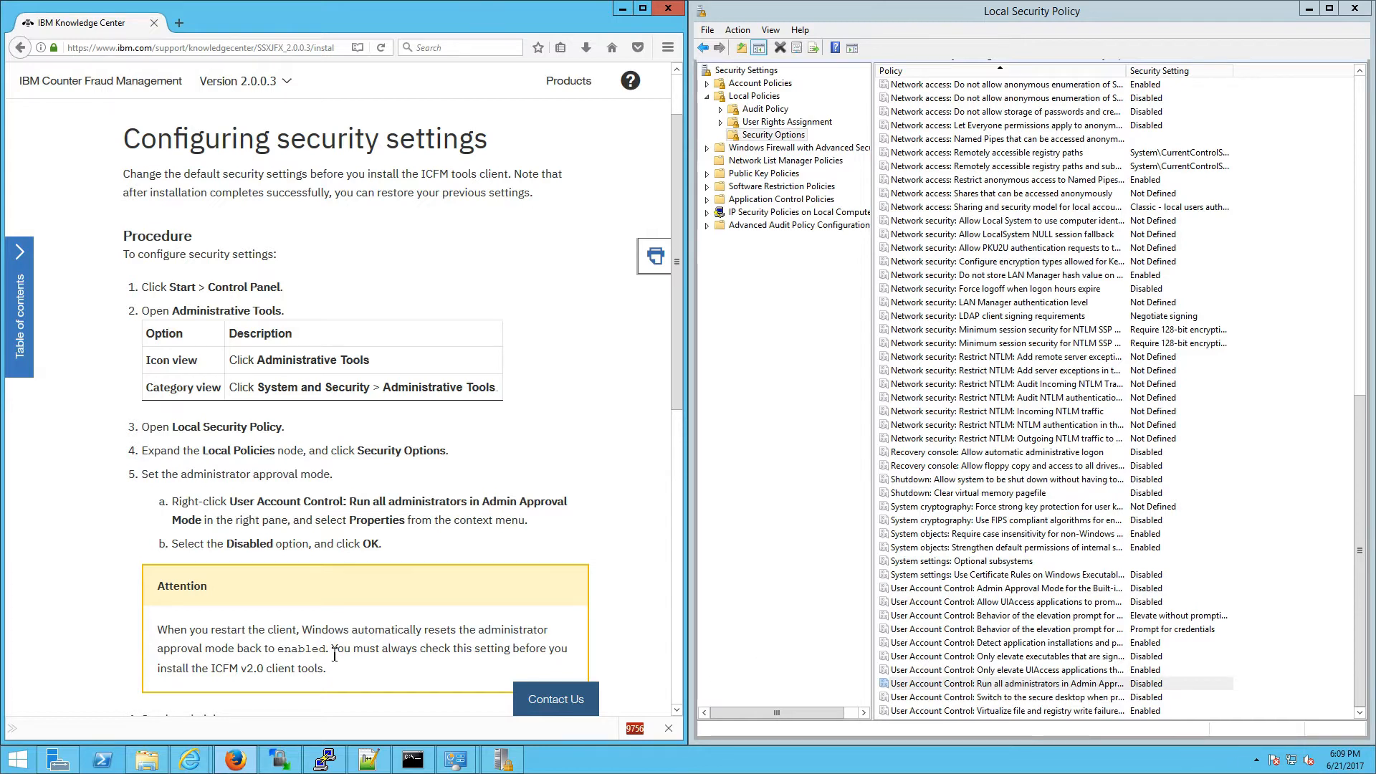
drag(332, 654, 161, 631)
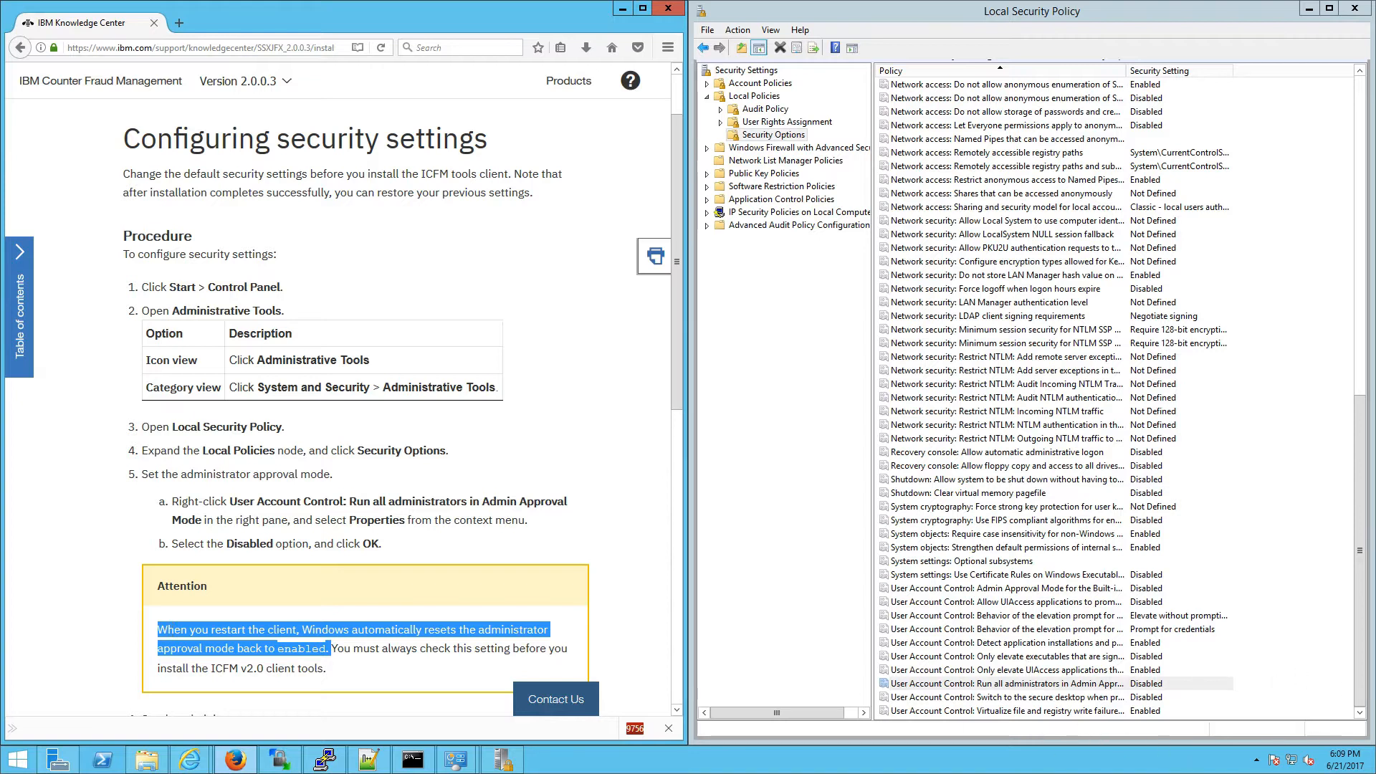
click(391, 643)
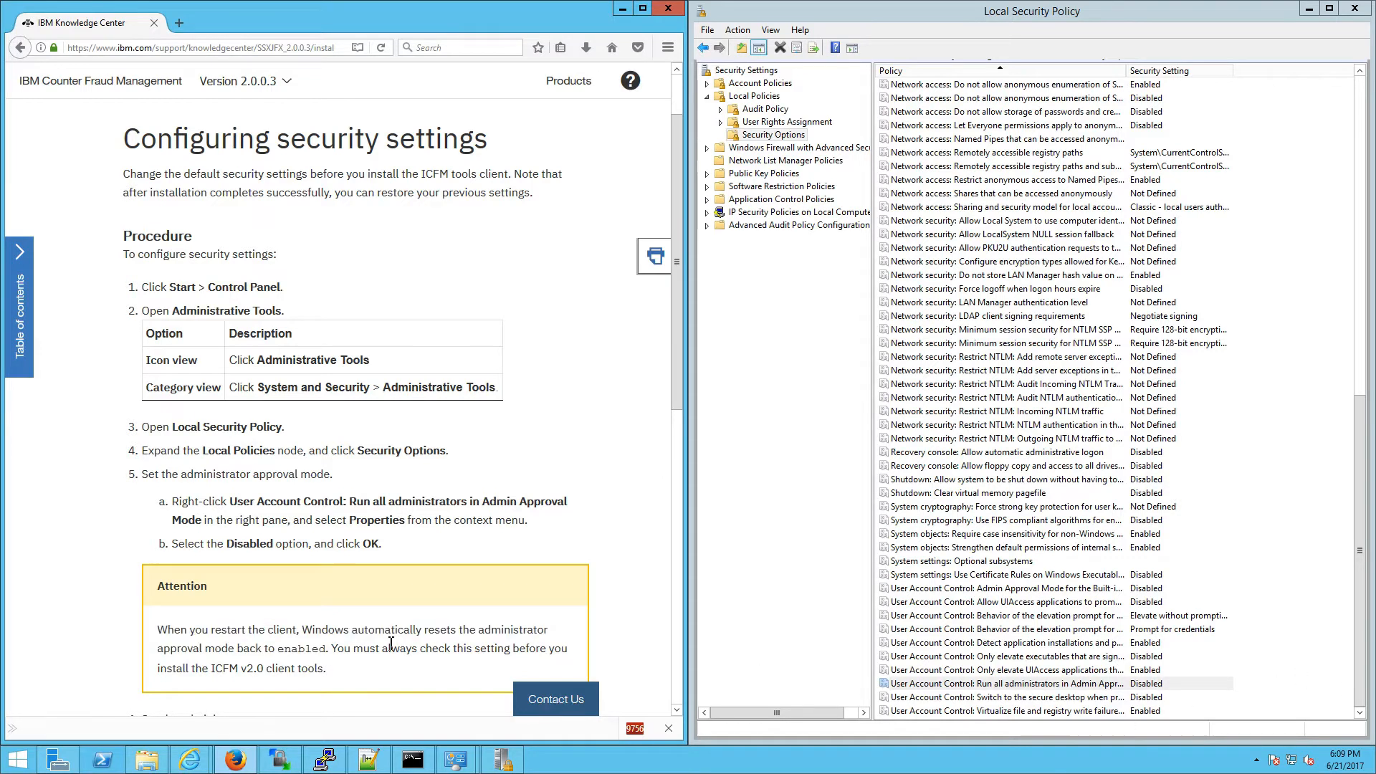
drag(331, 649, 205, 630)
click(281, 640)
double_click(287, 649)
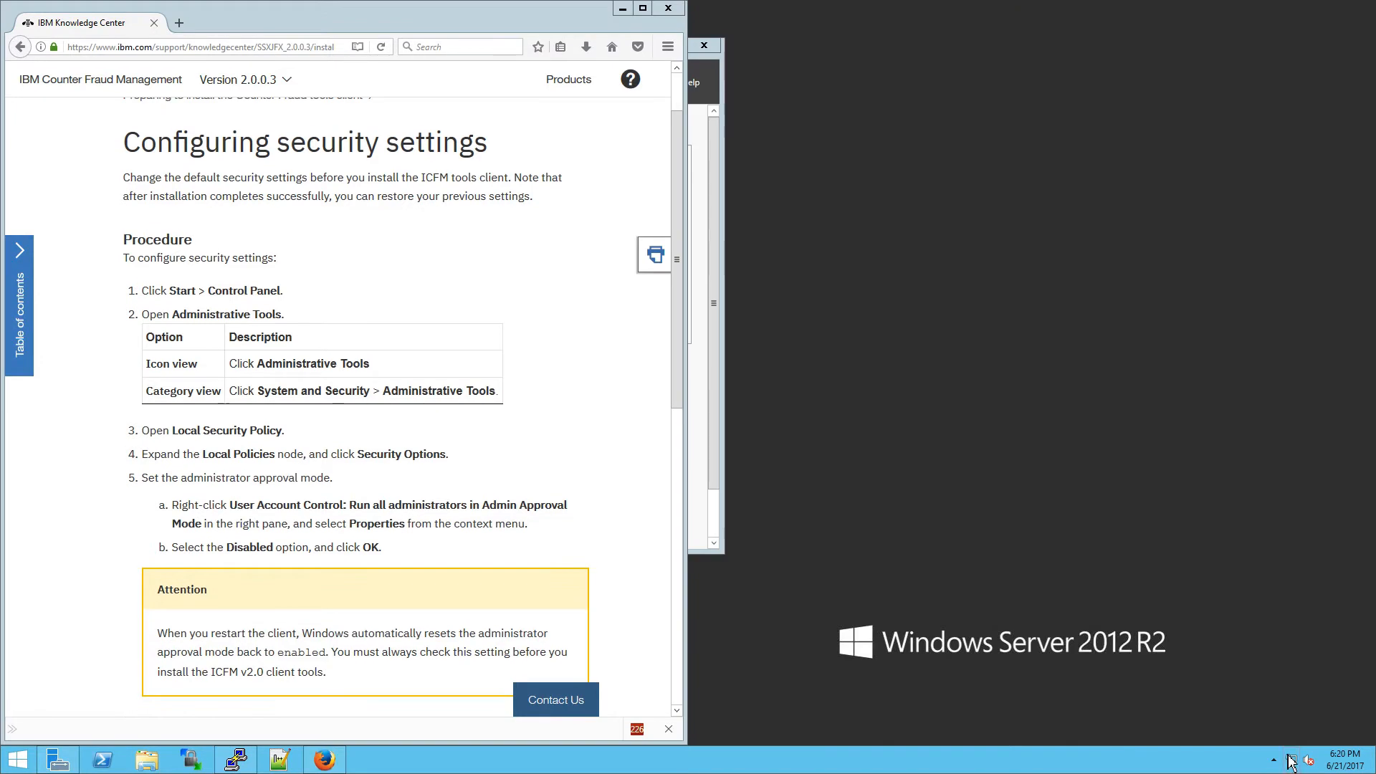
Step: Check the Symantec icon's options in the hidden notification area, then open the Start screen
click(1275, 760)
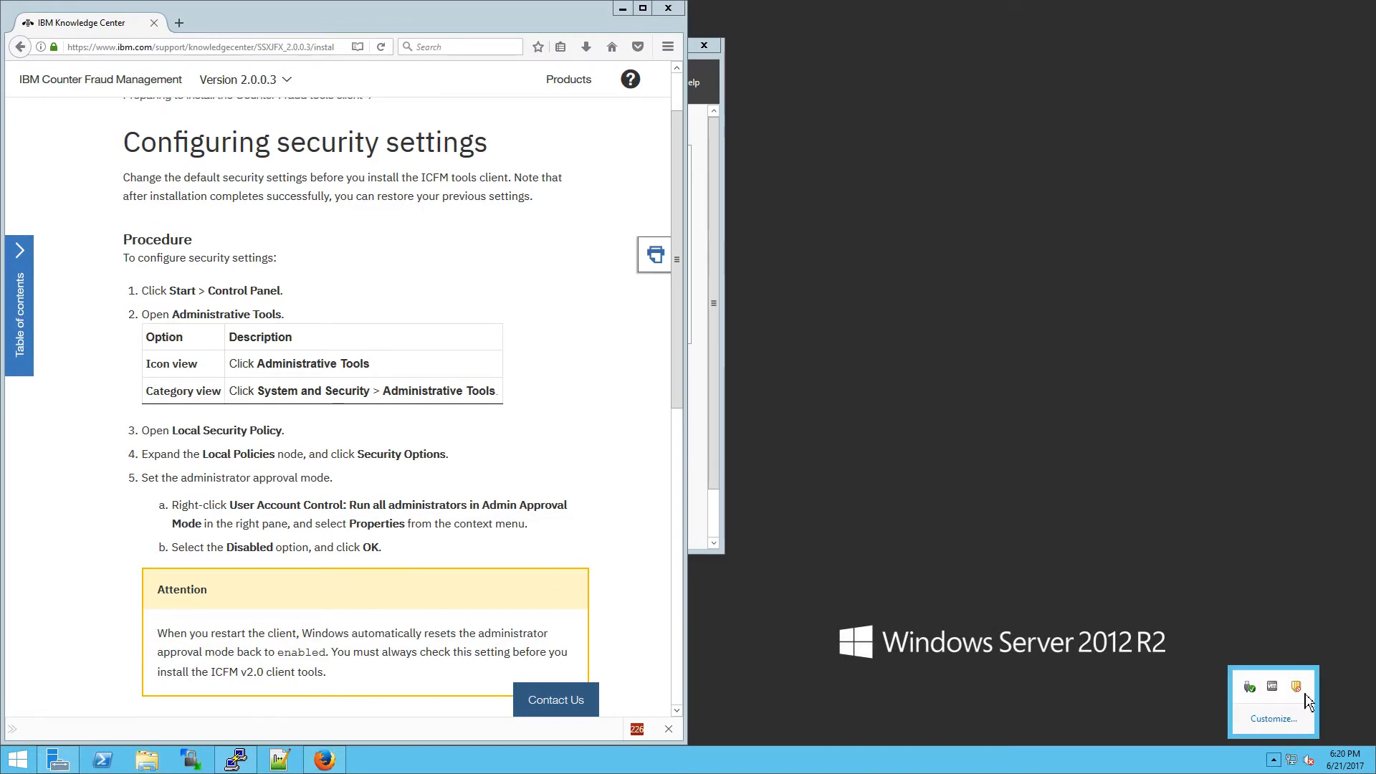
right_click(1299, 686)
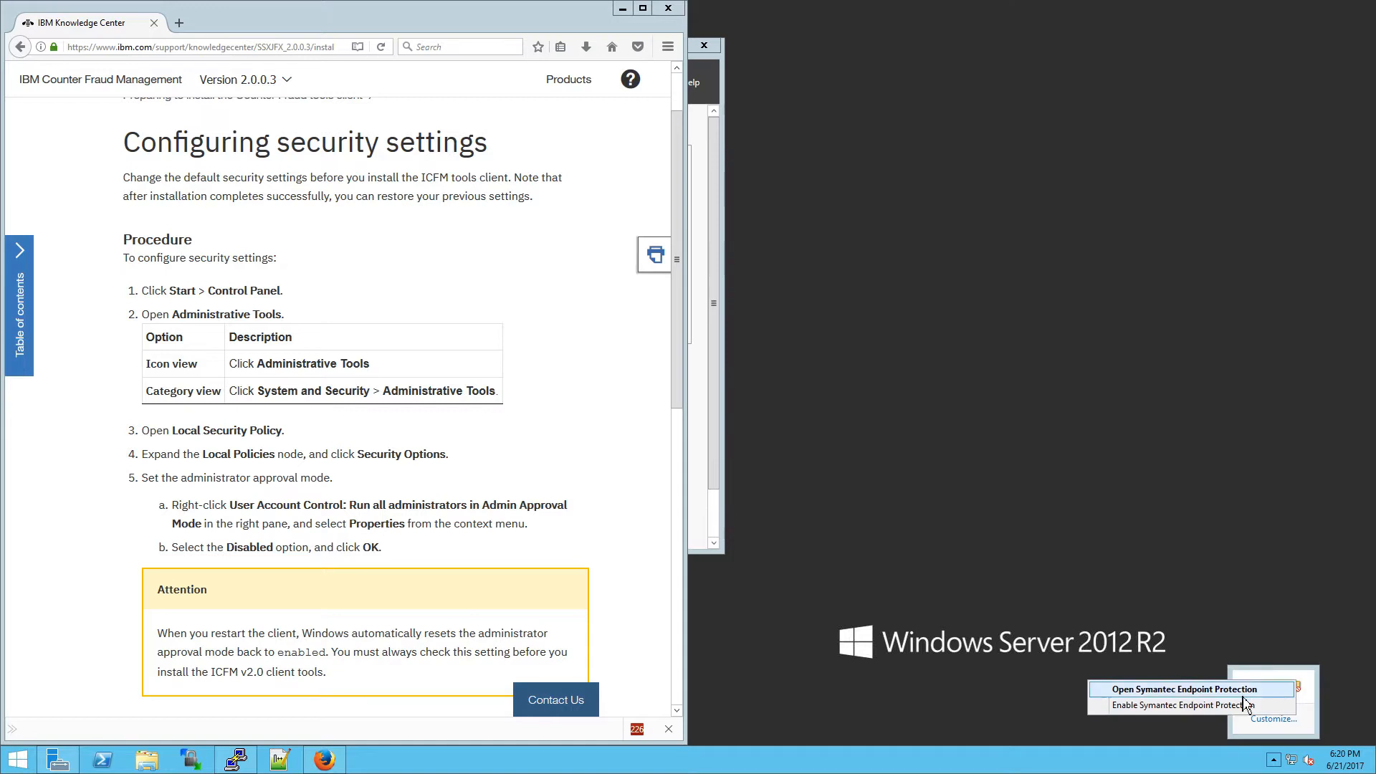
click(845, 585)
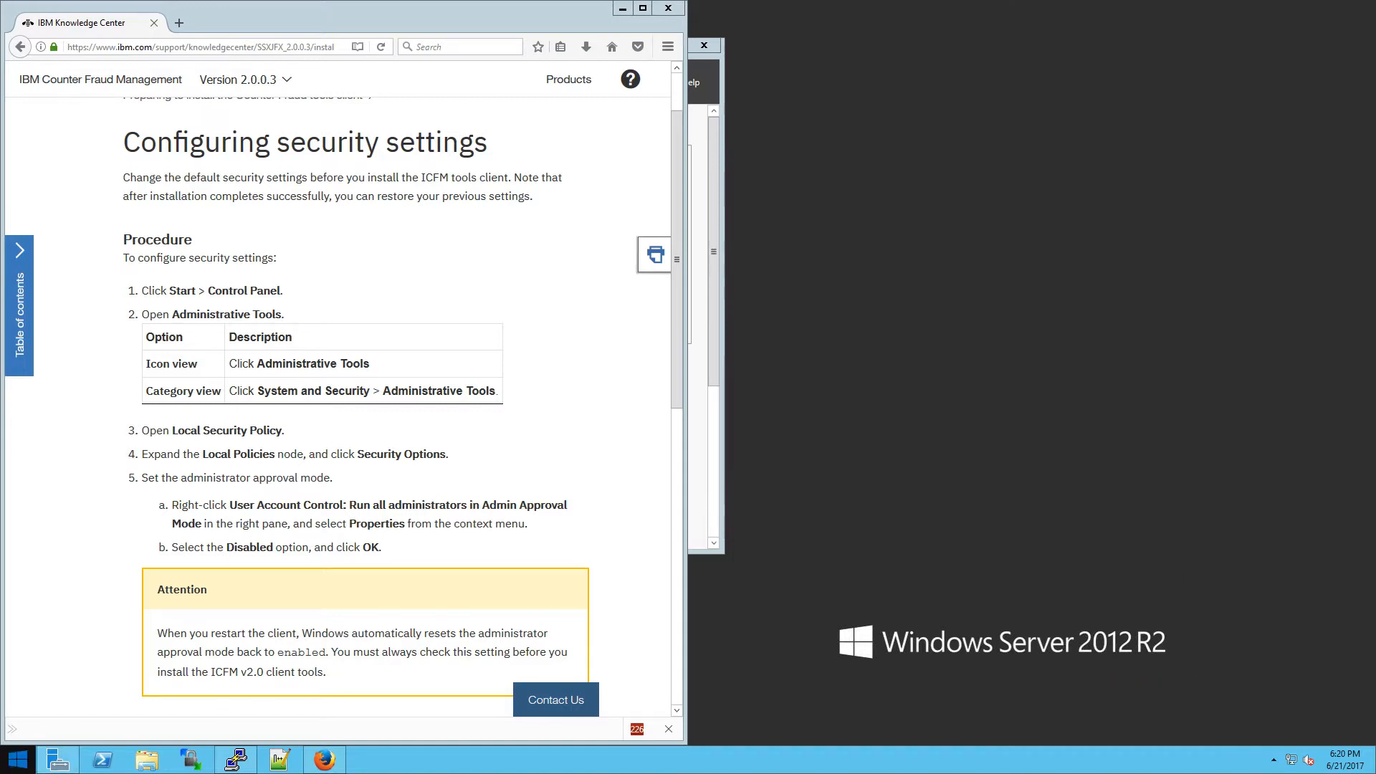
click(17, 759)
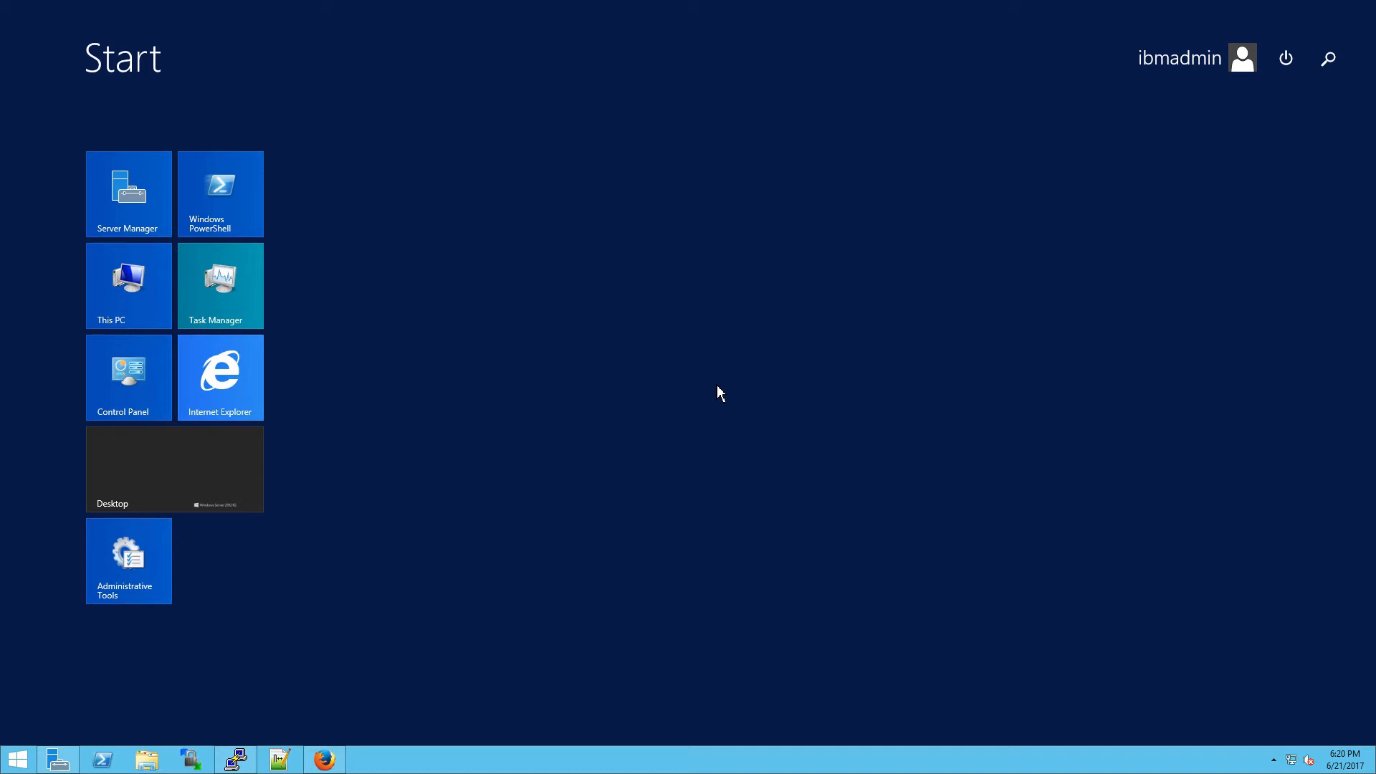
Step: From an elevated Command Prompt, open Local Security Policy at Security Options via Control Panel
text(cmd)
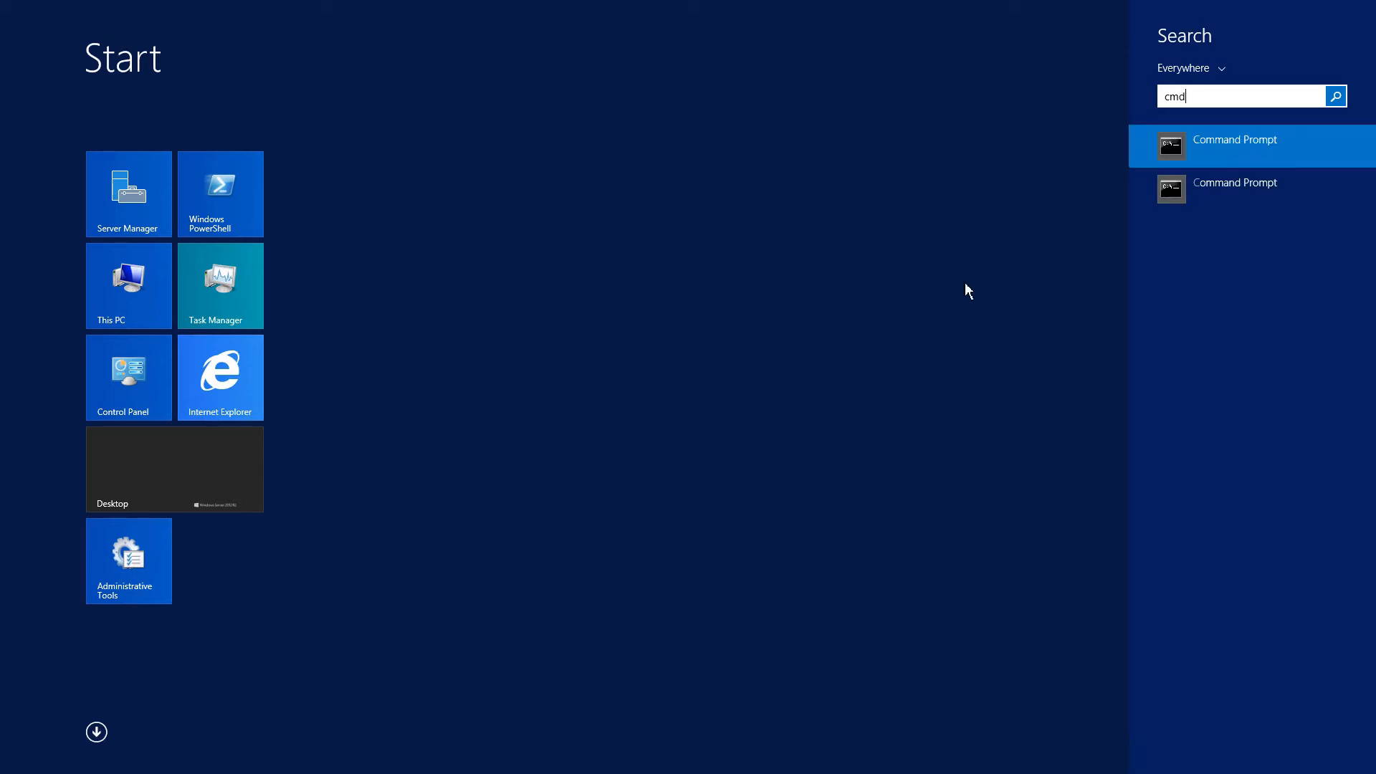
right_click(1221, 164)
click(1232, 267)
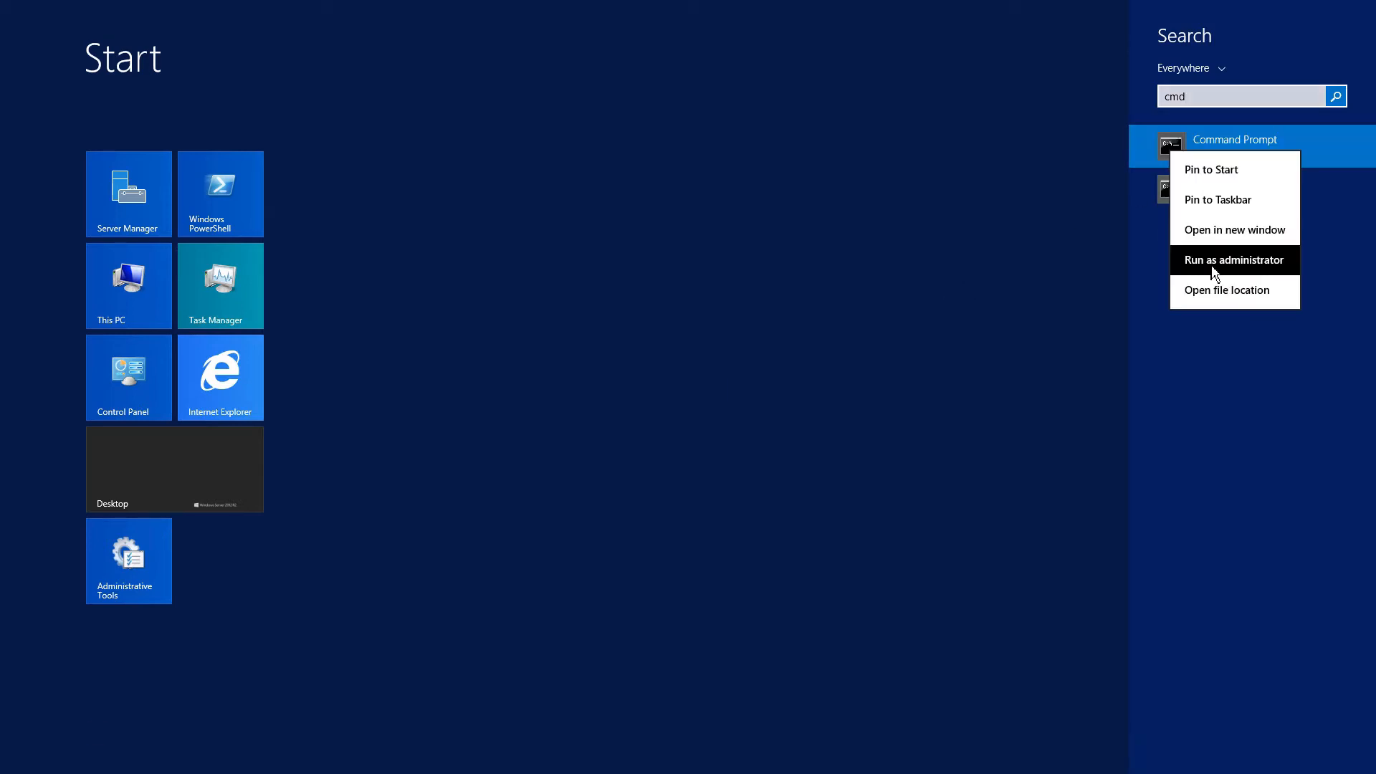
text(control)
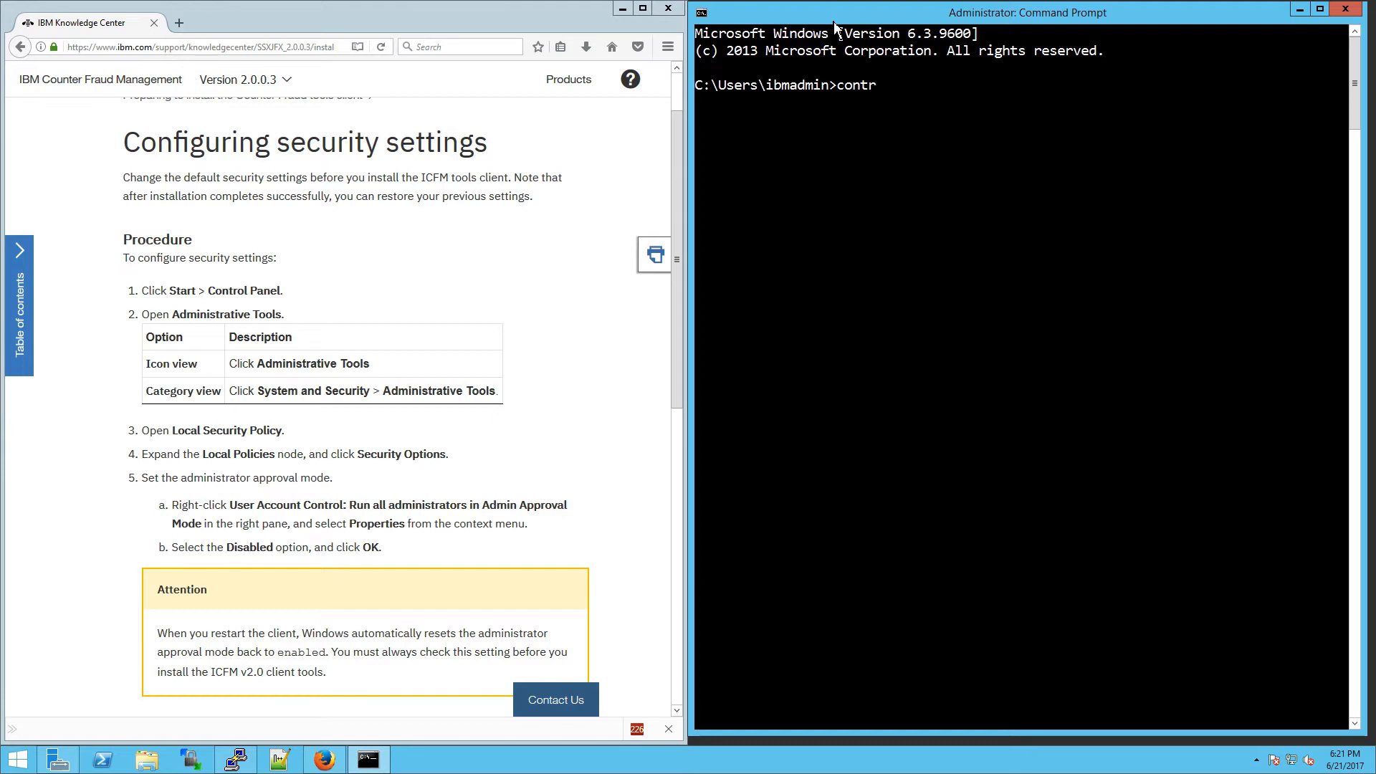
key(Return)
text(admin)
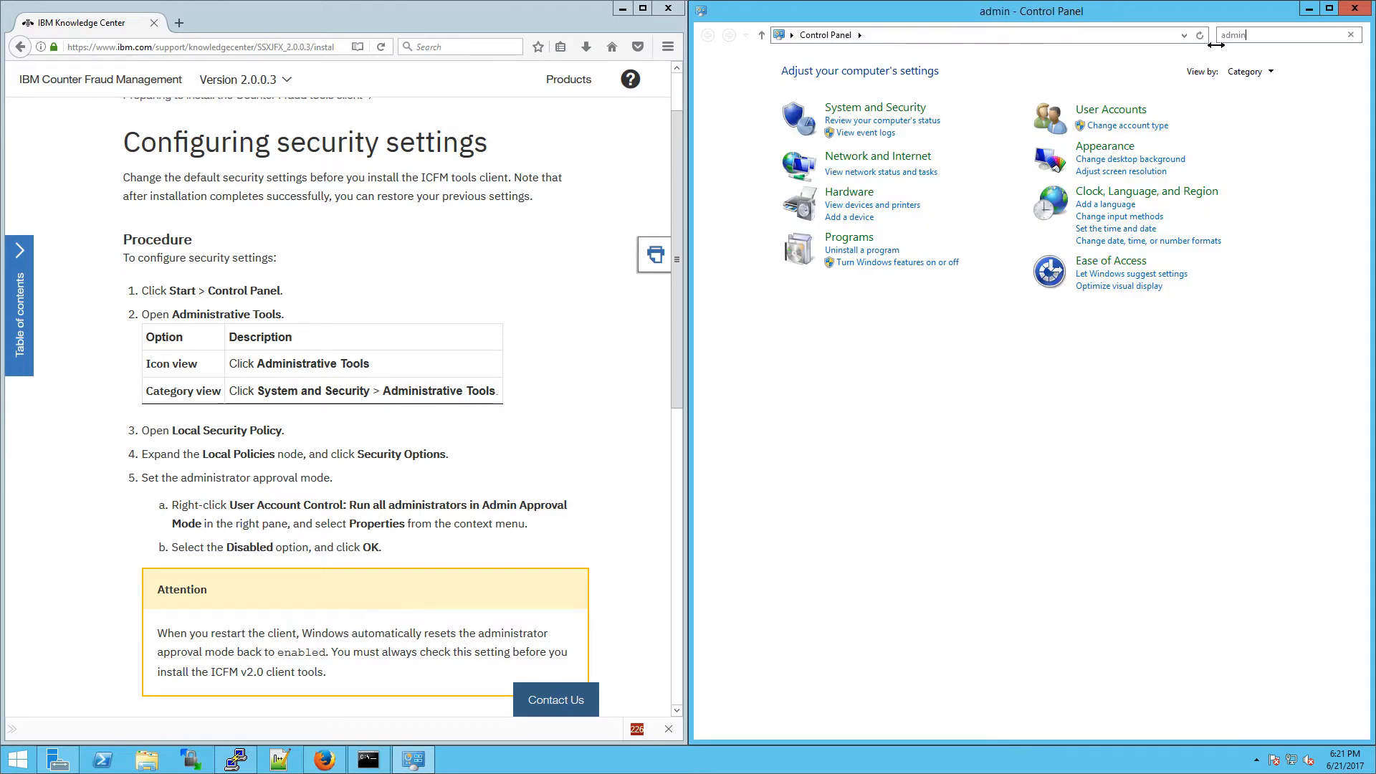
text(istrative tools)
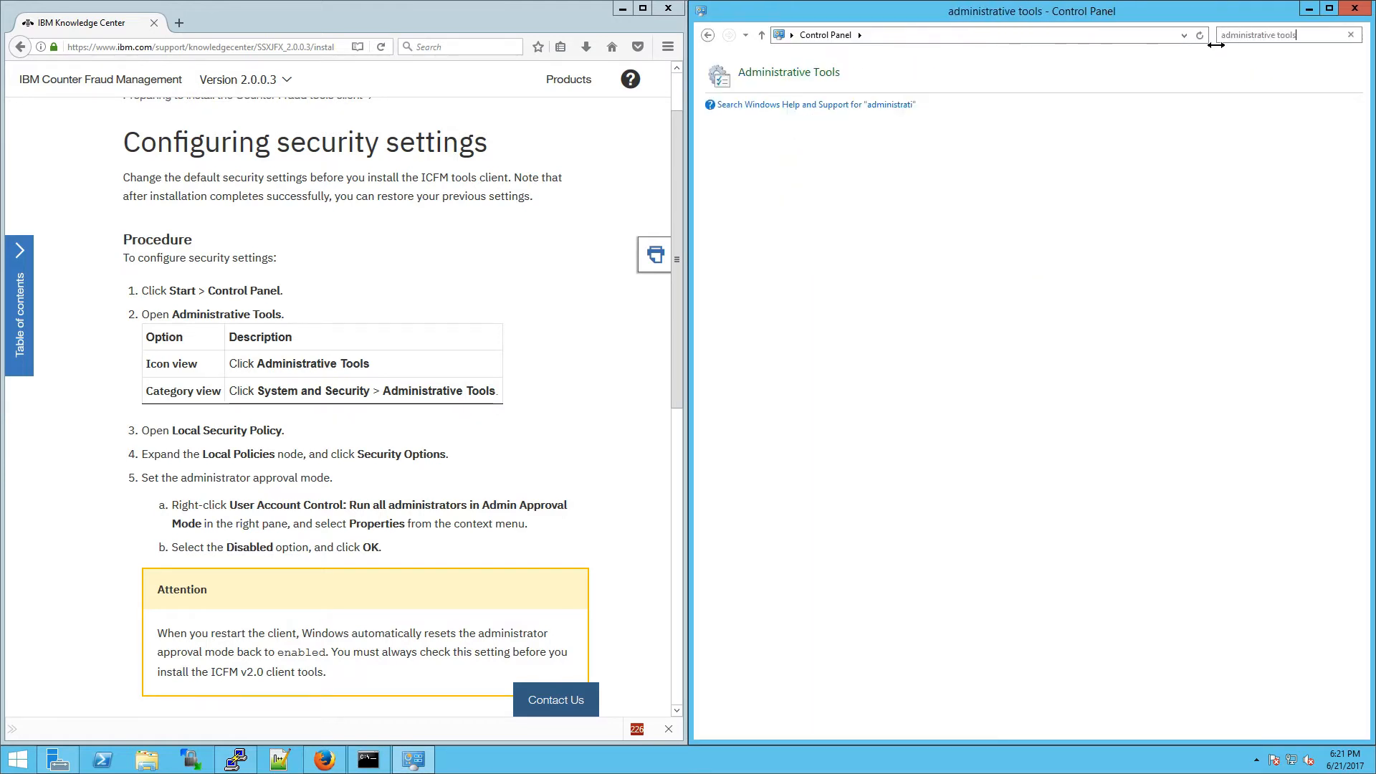
click(789, 72)
click(917, 188)
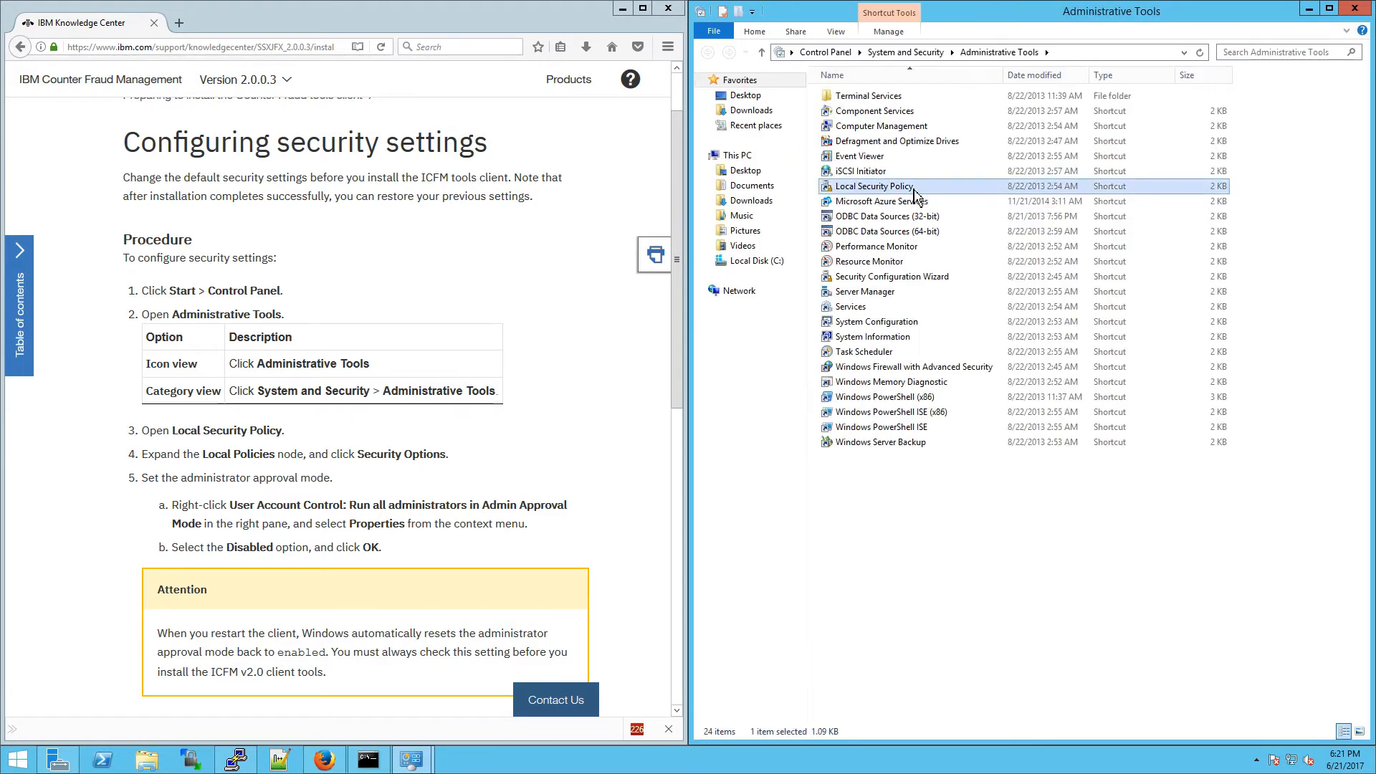
click(769, 132)
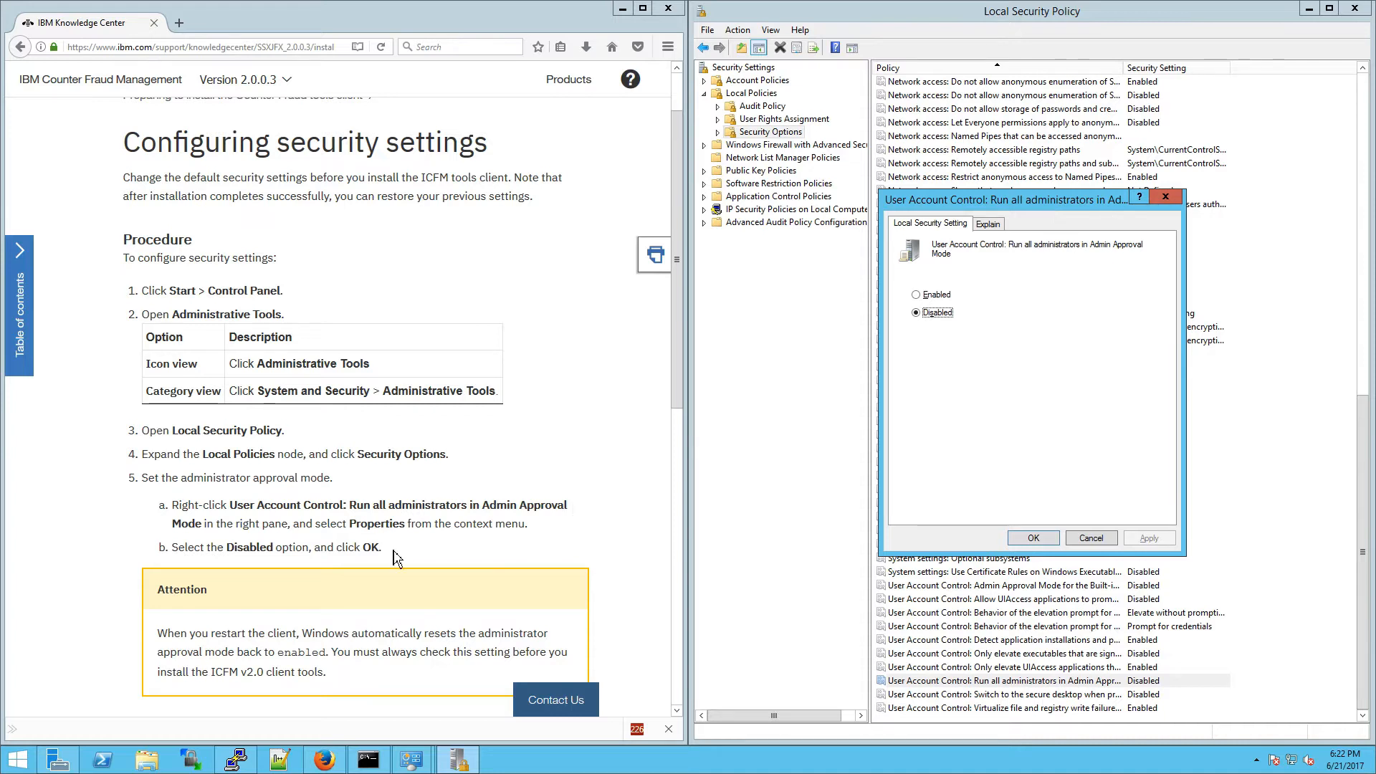
Step: Note the documentation's restart warning and close the Admin Approval Mode policy, left Disabled
click(169, 635)
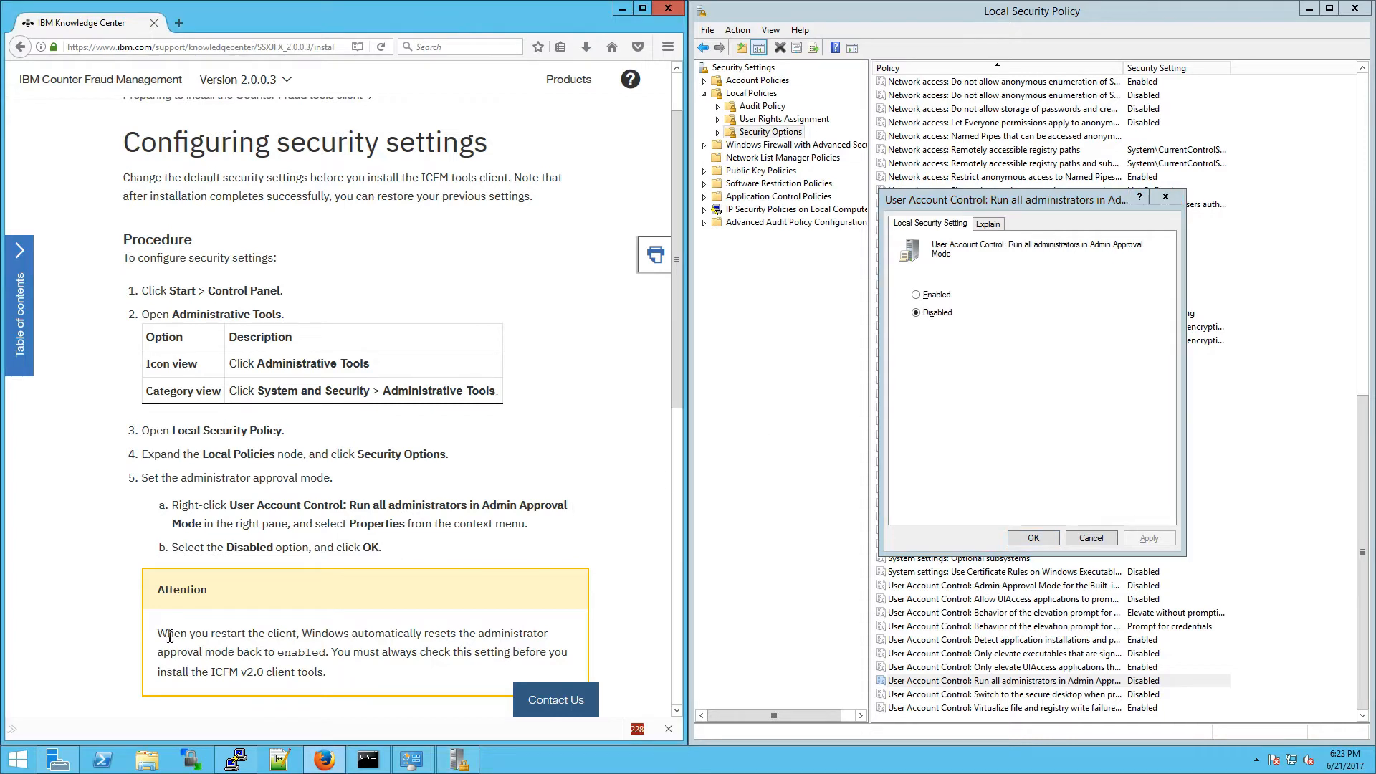
drag(162, 637, 337, 649)
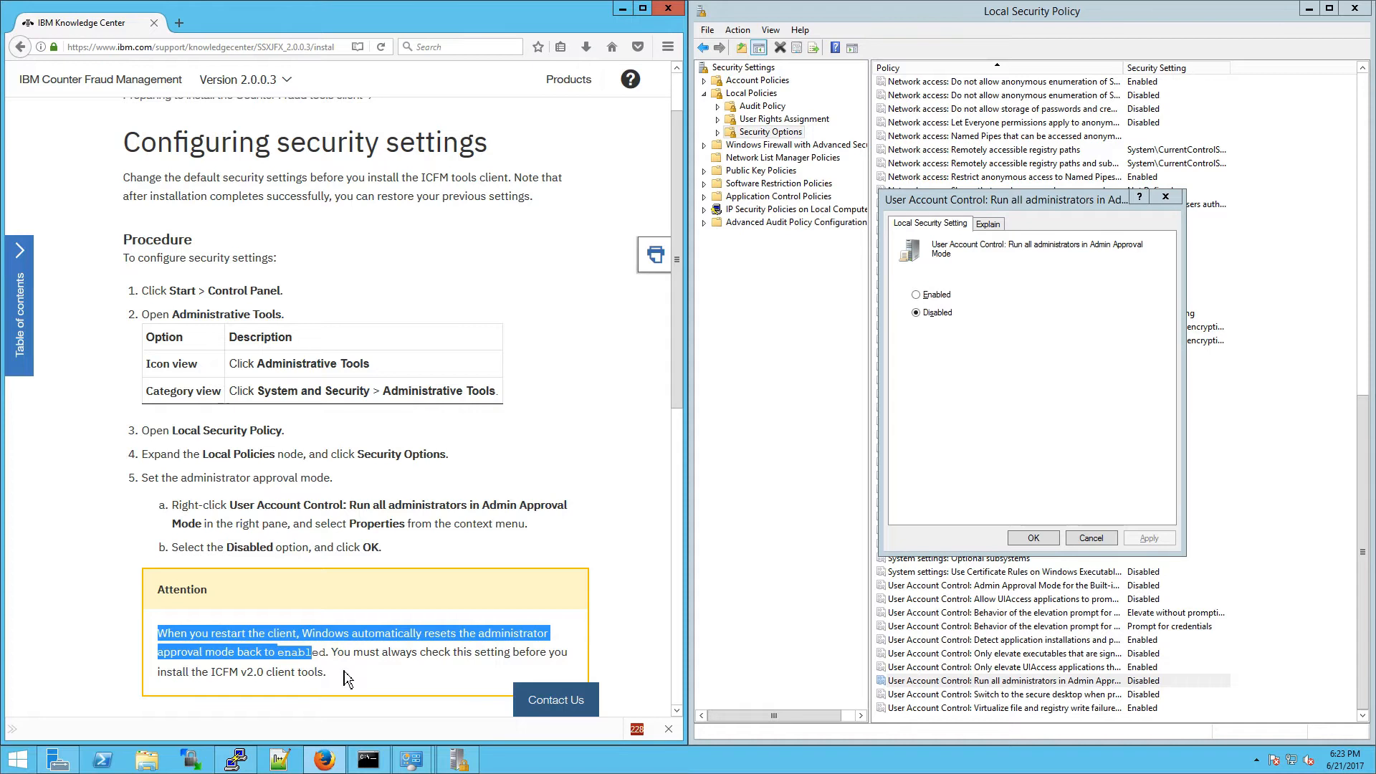
scroll(346, 677, down, 5)
click(1034, 538)
key(Home)
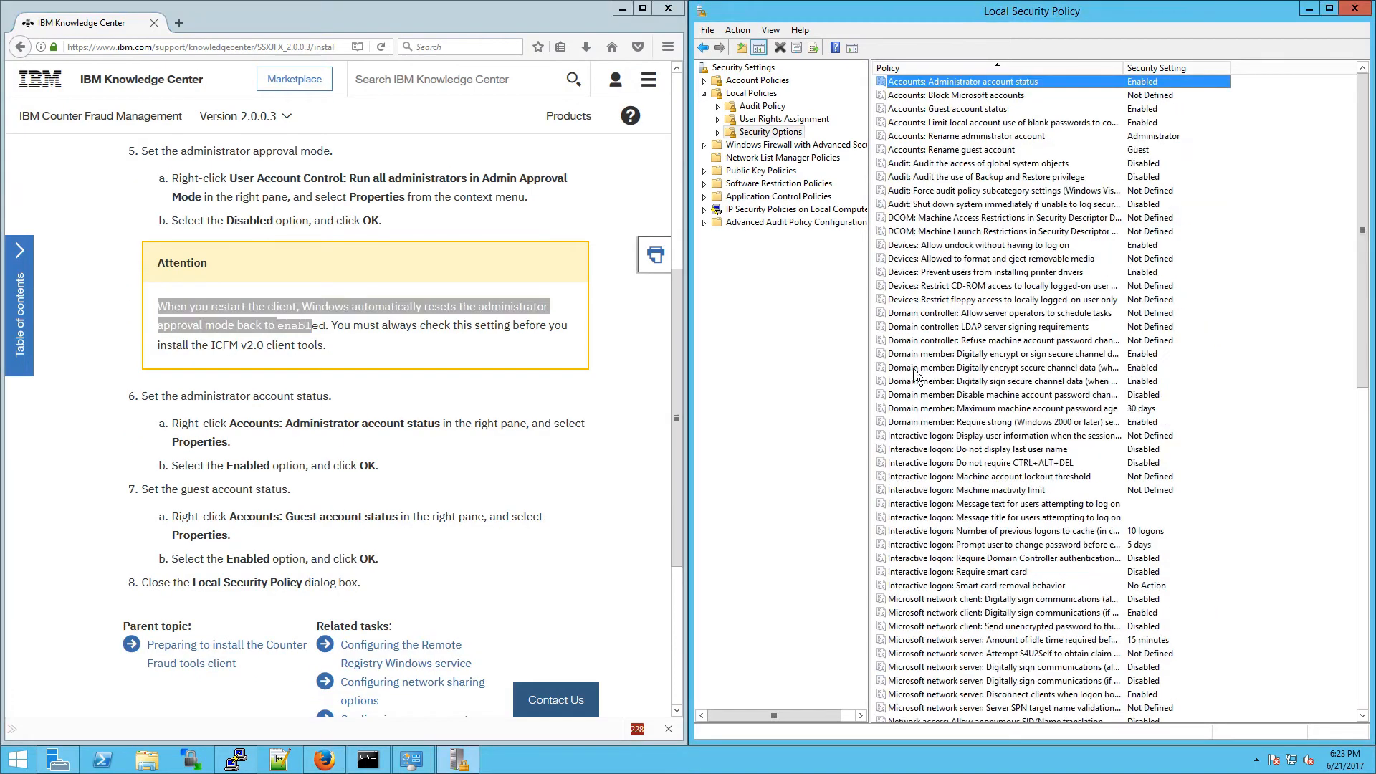
Step: Leave Accounts: Administrator and Guest account status Enabled, then close both policy windows
double_click(993, 85)
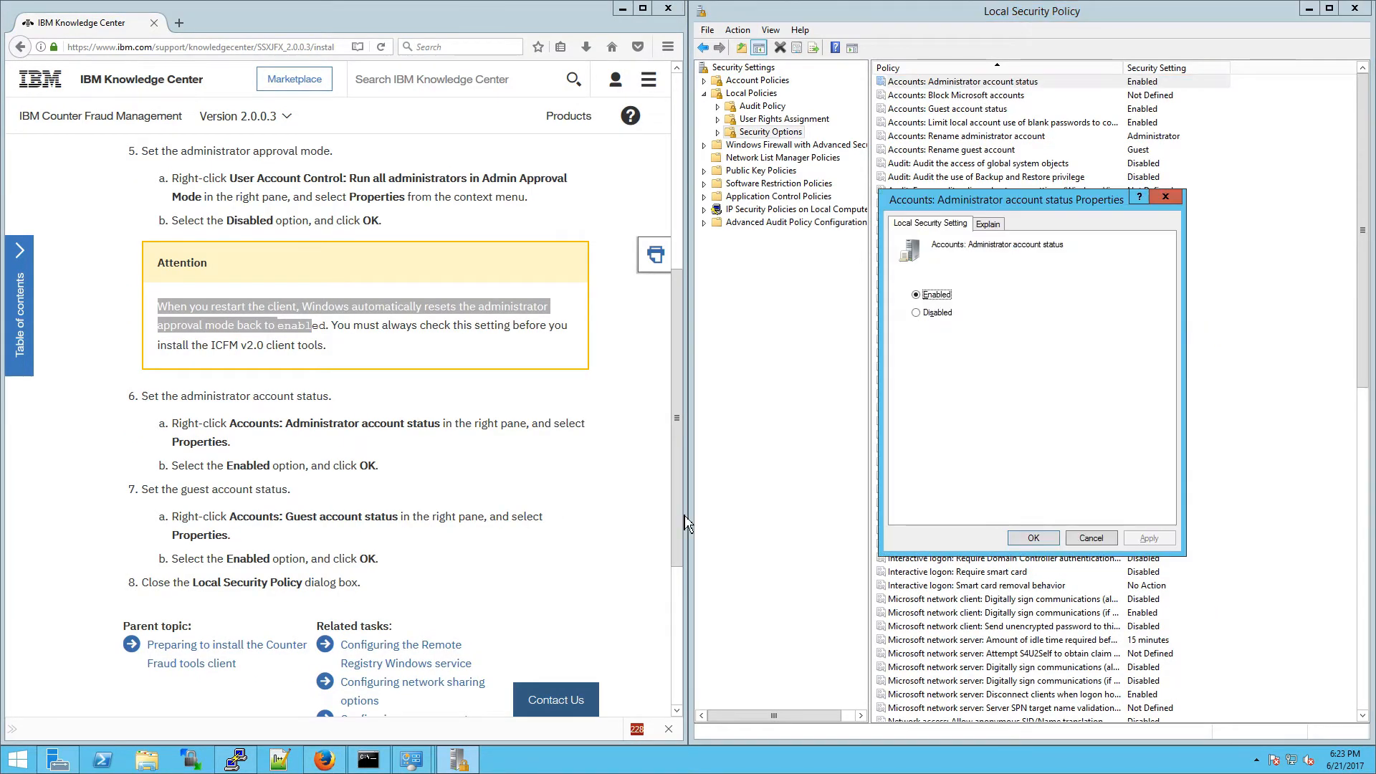
click(1034, 539)
key(Down)
key(Down)
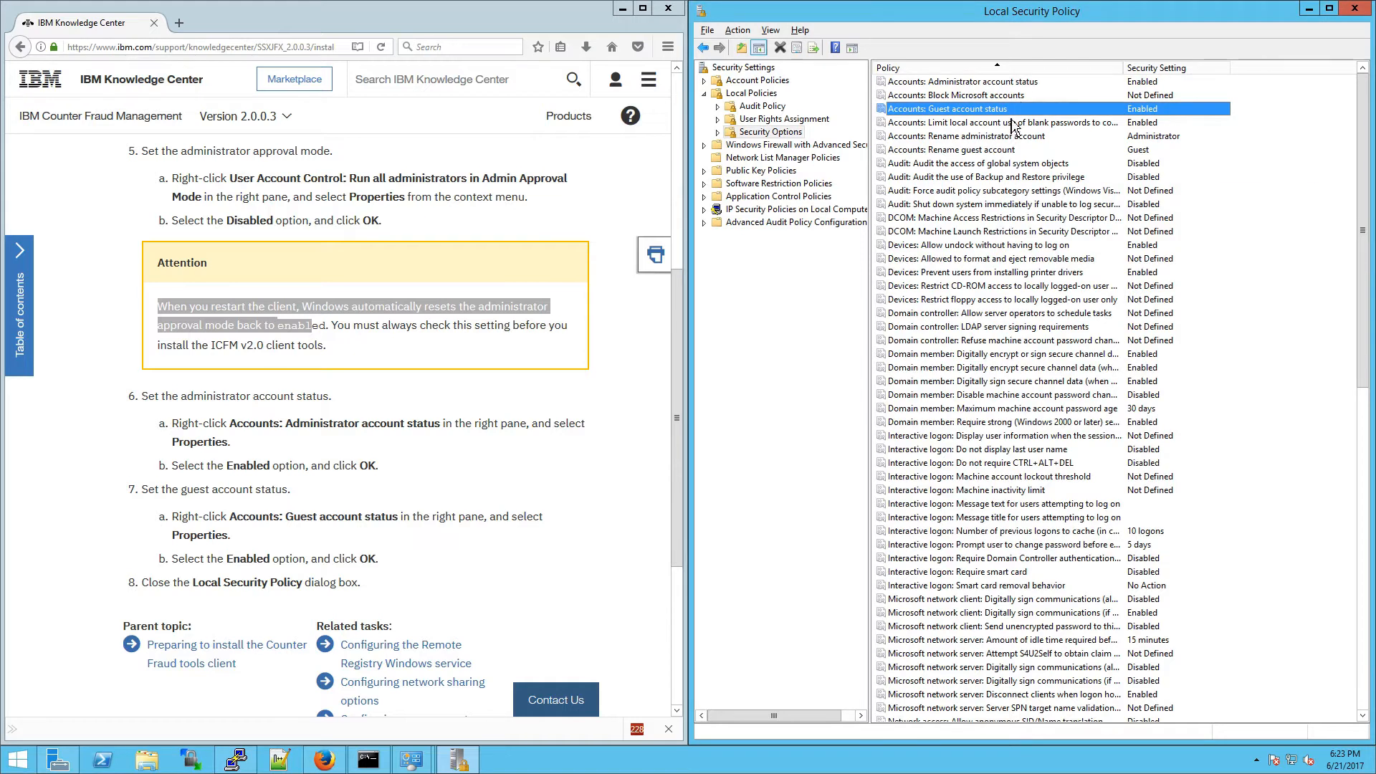
key(Return)
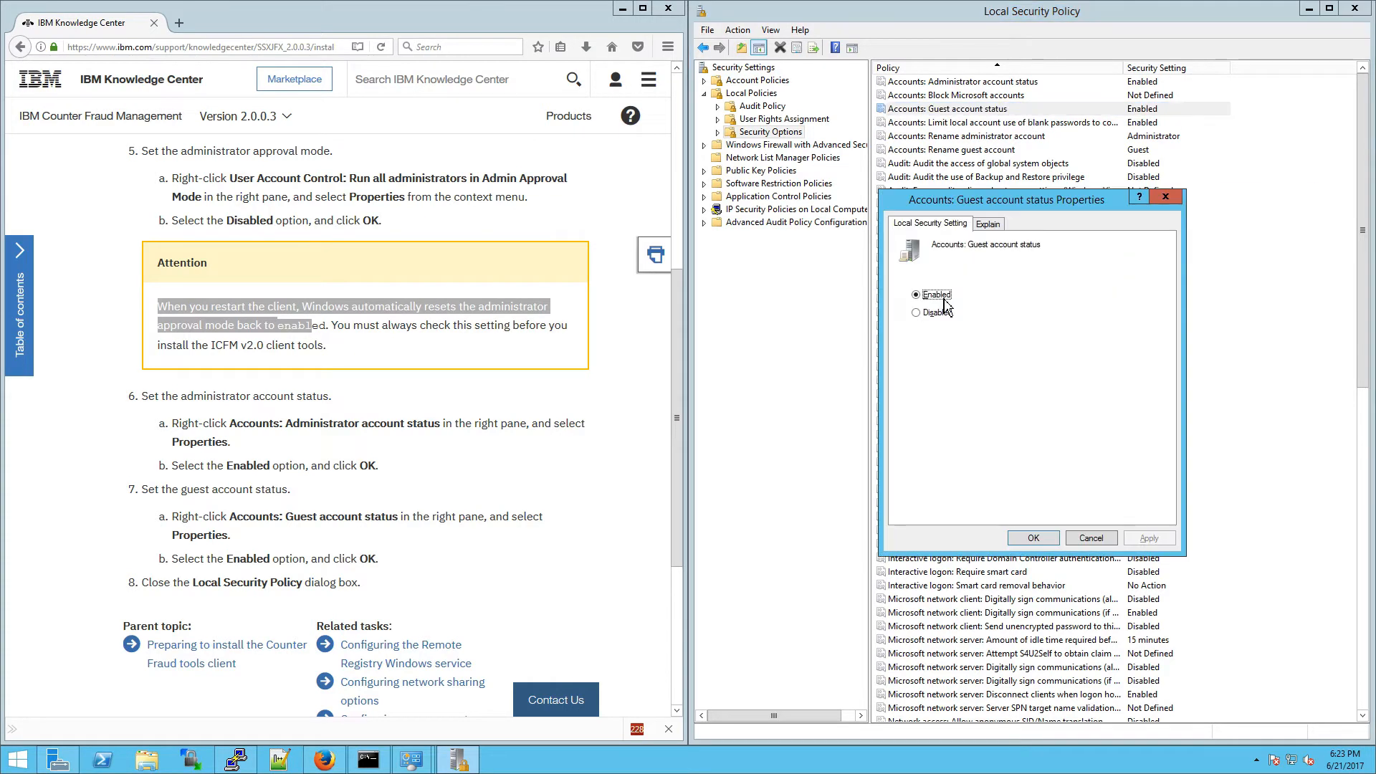
click(1039, 539)
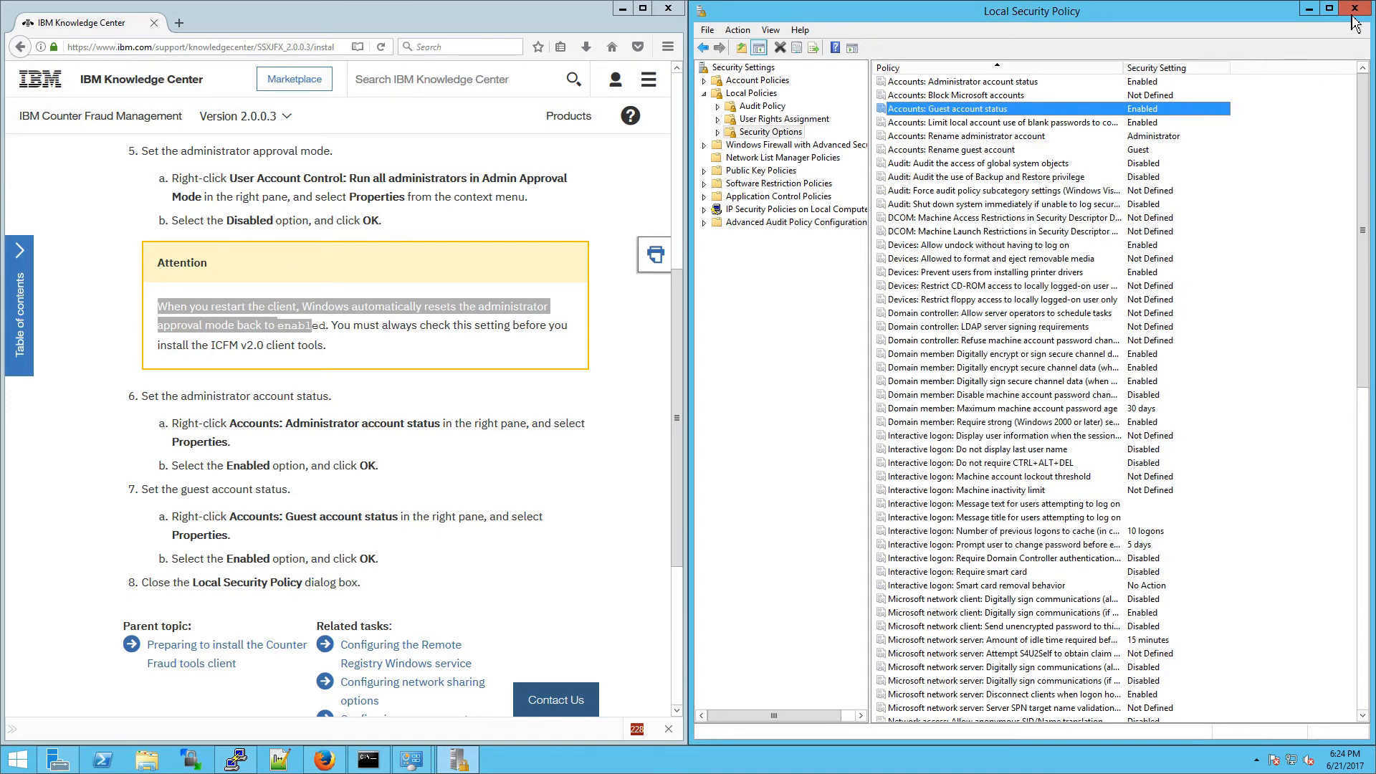
click(1354, 10)
click(1353, 11)
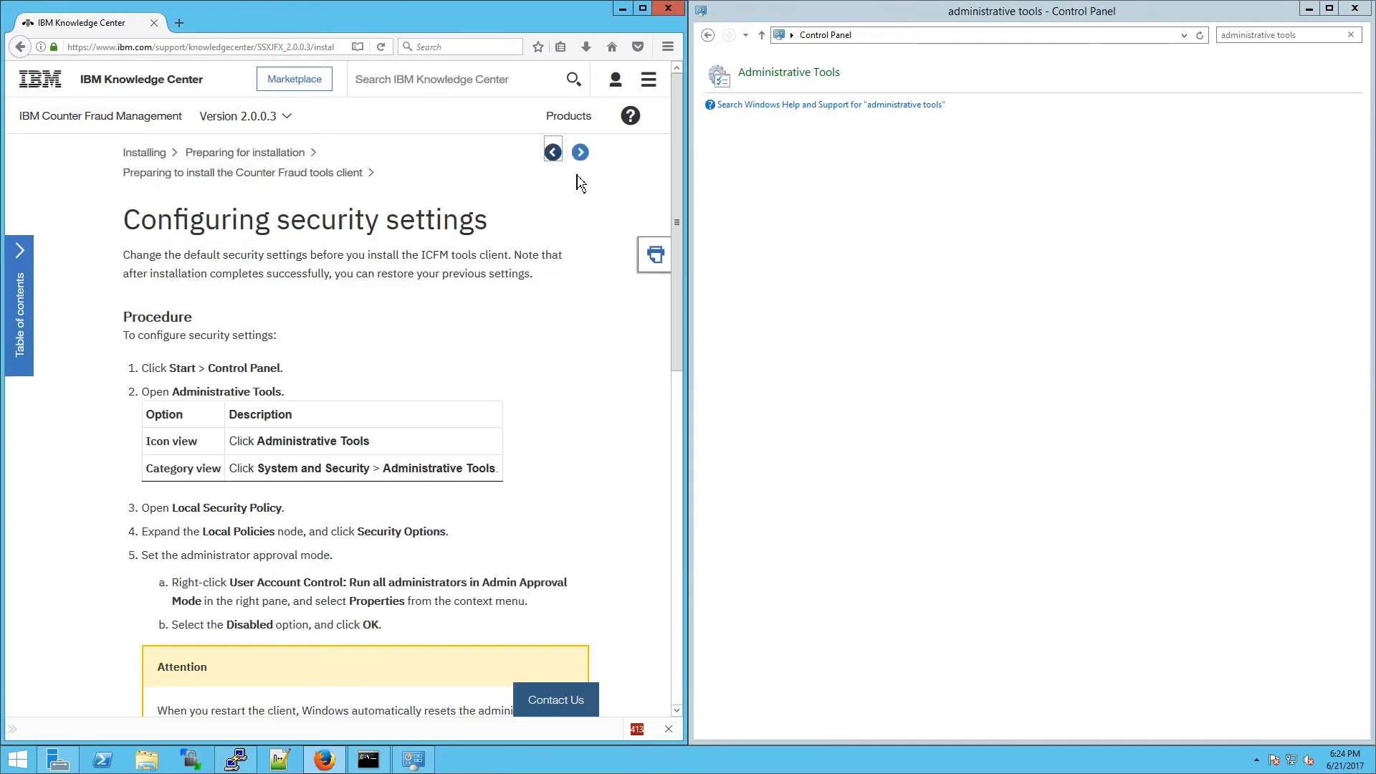
Step: Advance past the server software topic to the Installing the Counter Fraud tools client page
click(579, 154)
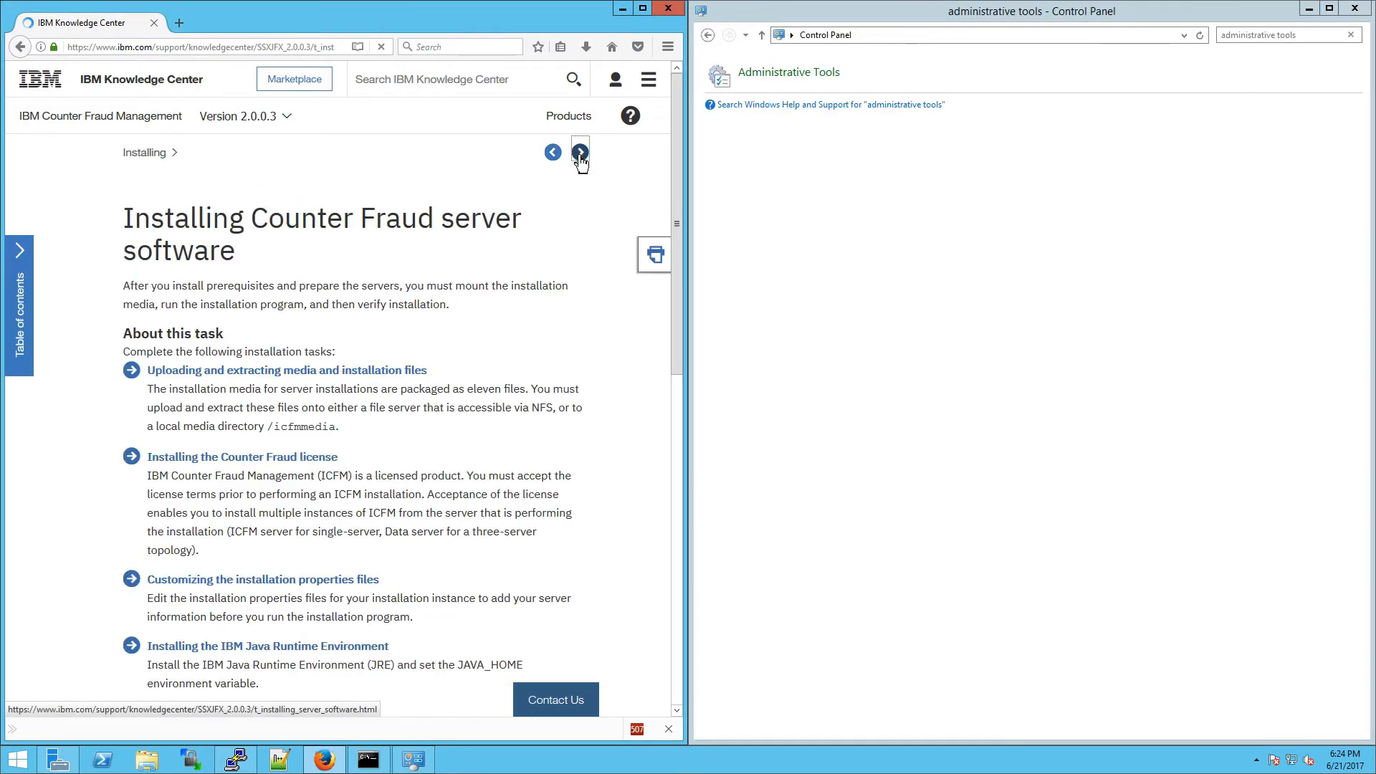
drag(371, 239, 316, 208)
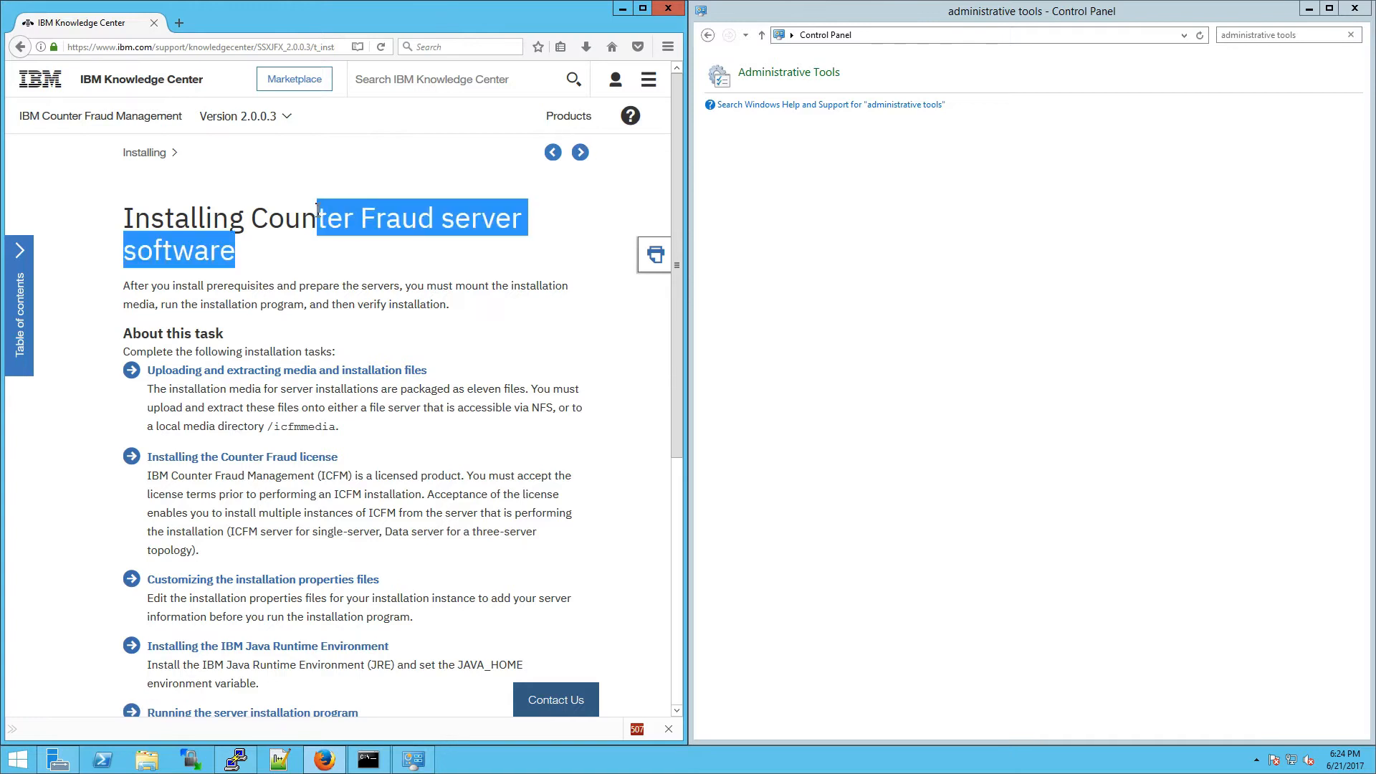
click(374, 224)
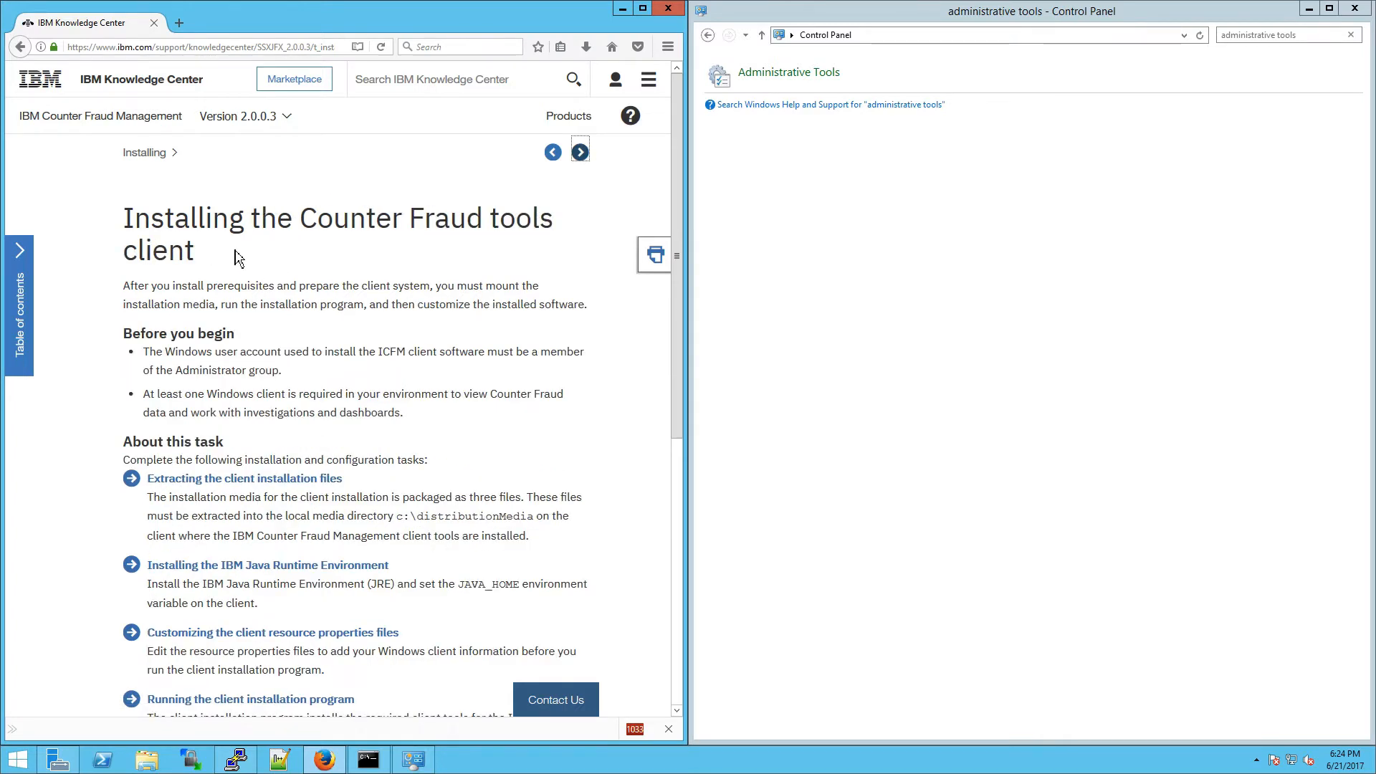
drag(215, 258, 123, 218)
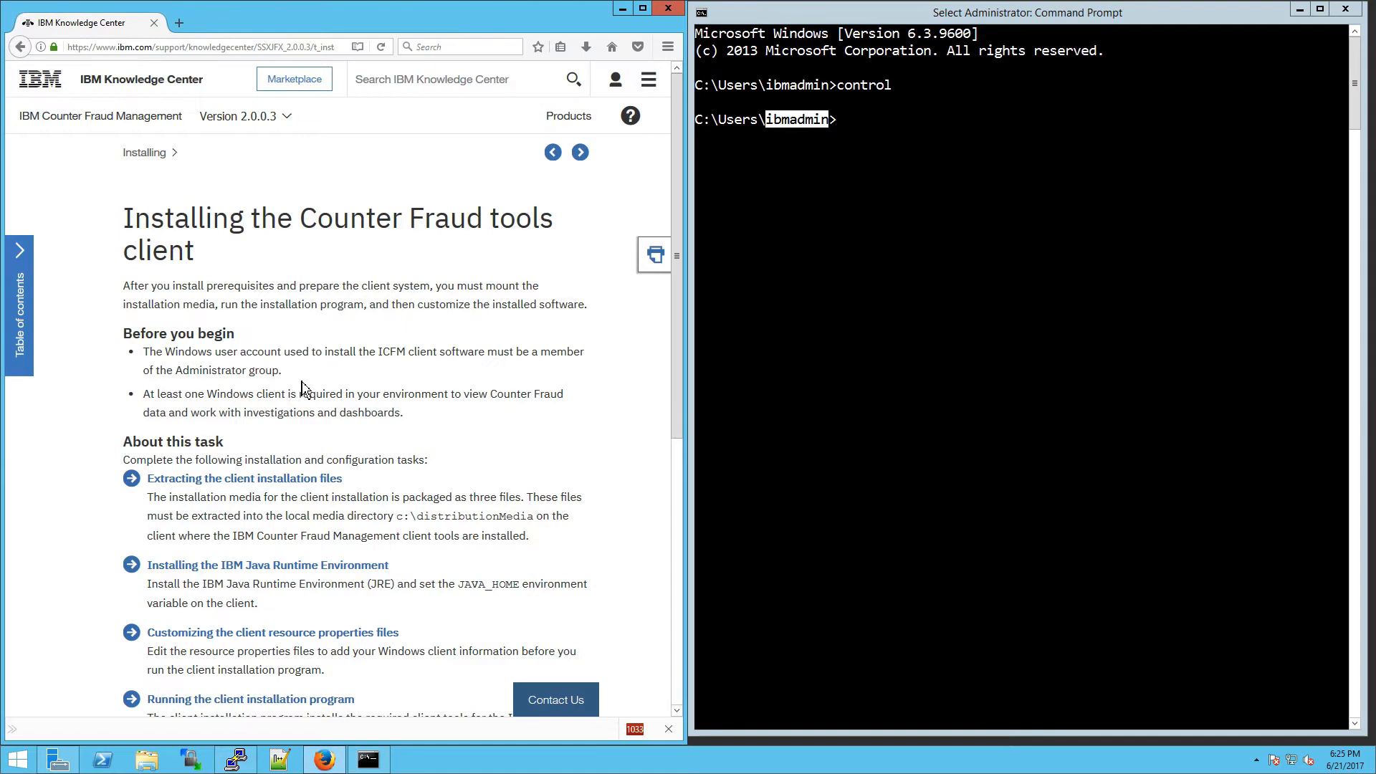
Step: Run lusrmgr.msc, verify the current user is in Administrators, then close the console
drag(282, 371, 165, 353)
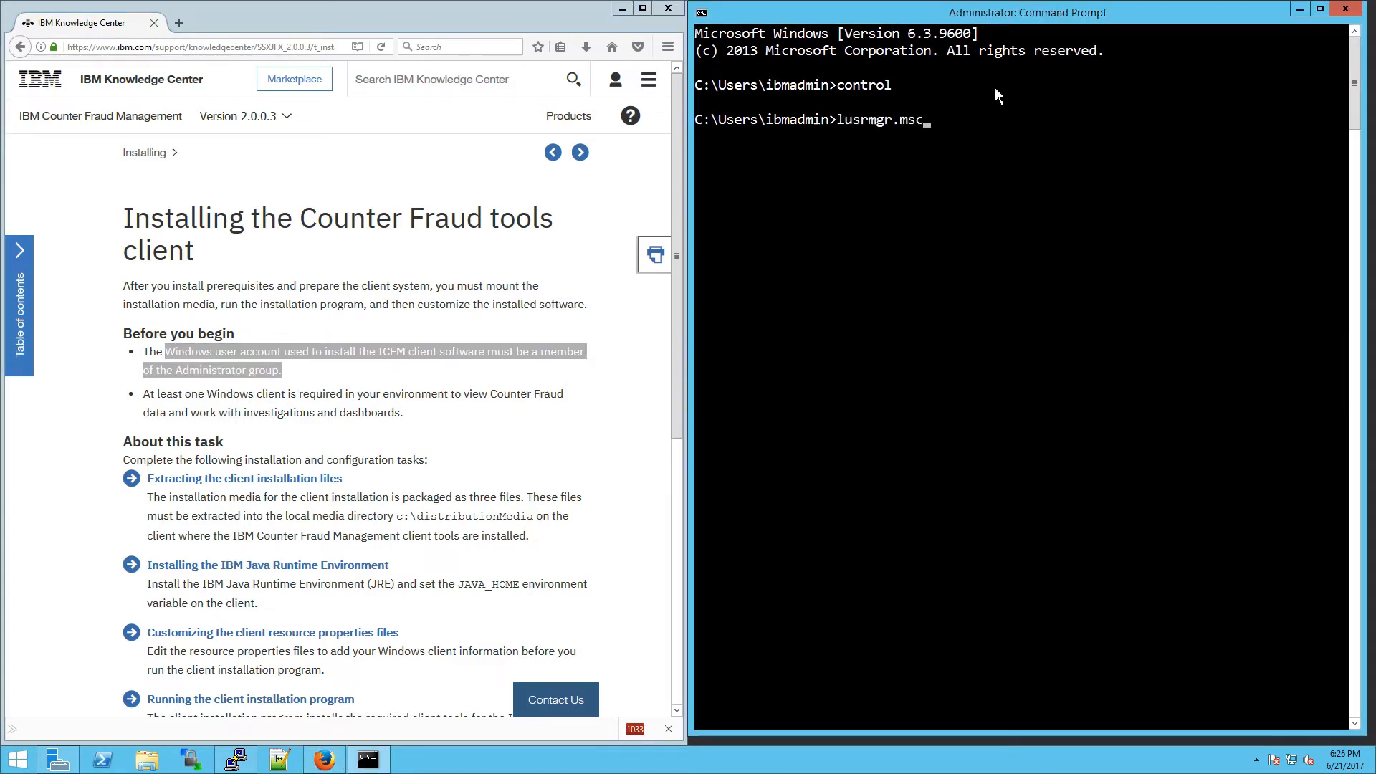
key(Return)
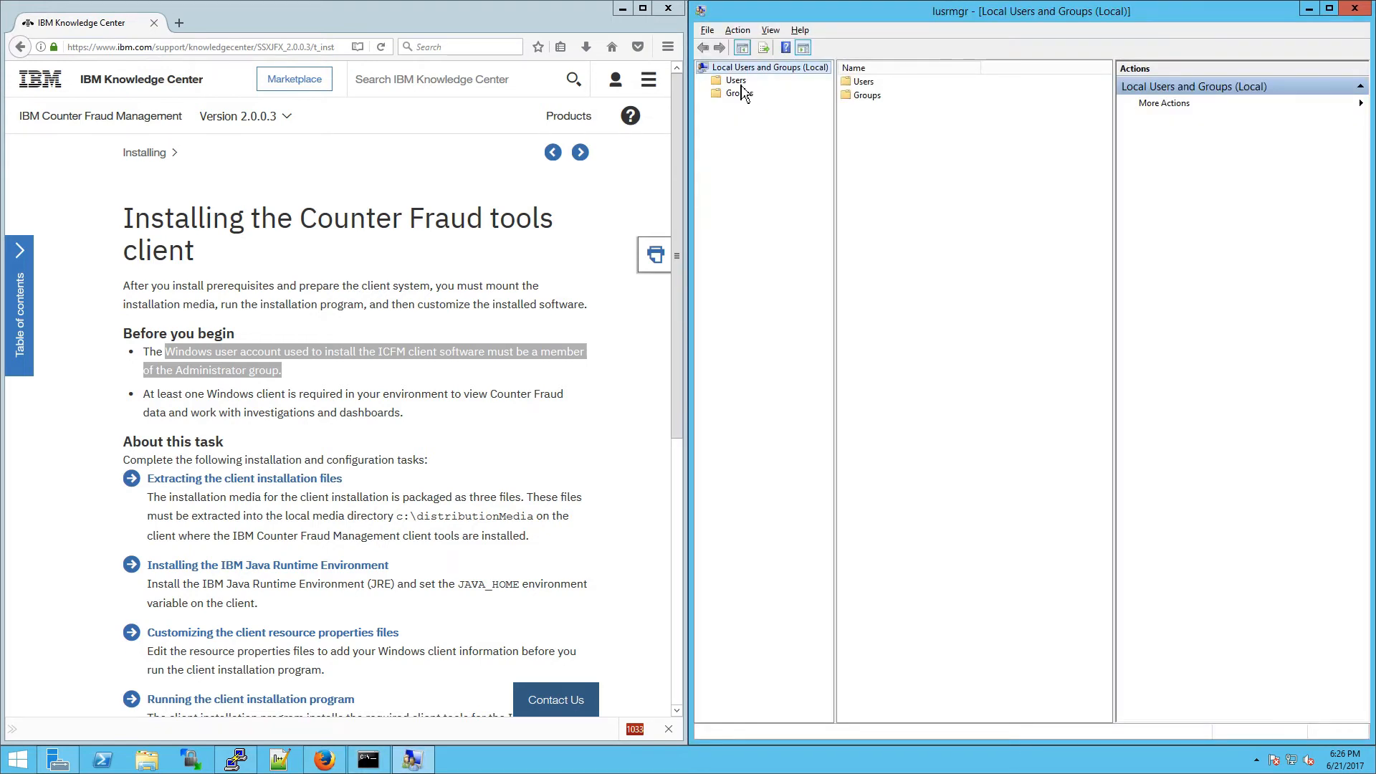
click(736, 80)
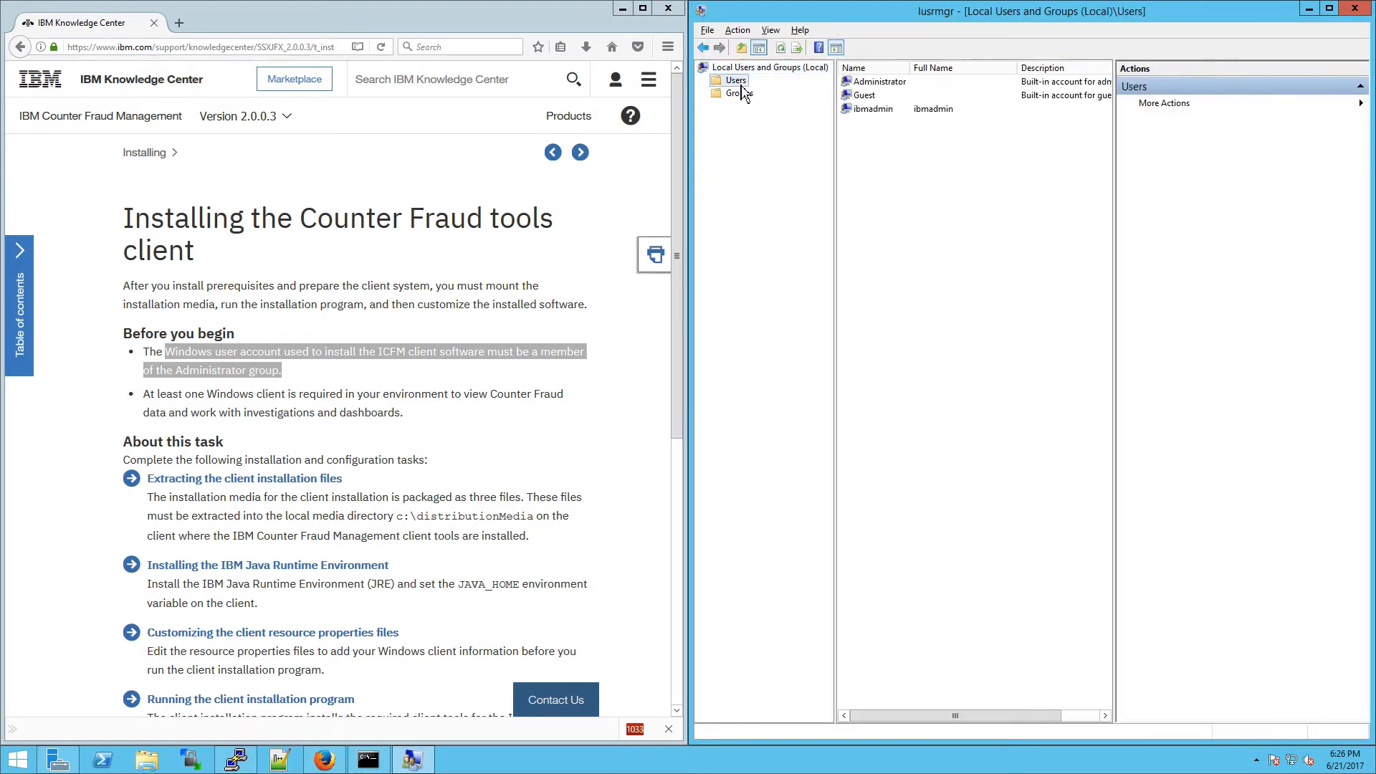
click(724, 94)
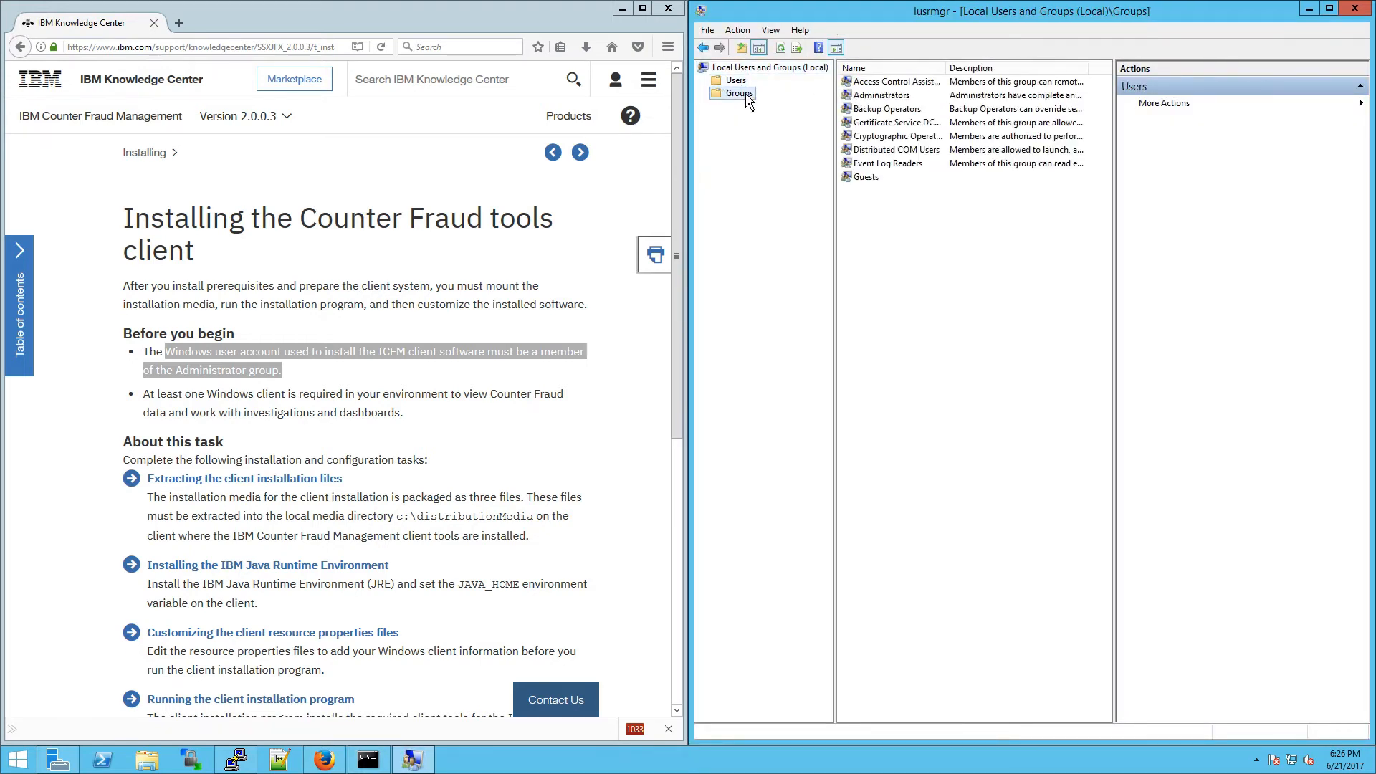
double_click(895, 96)
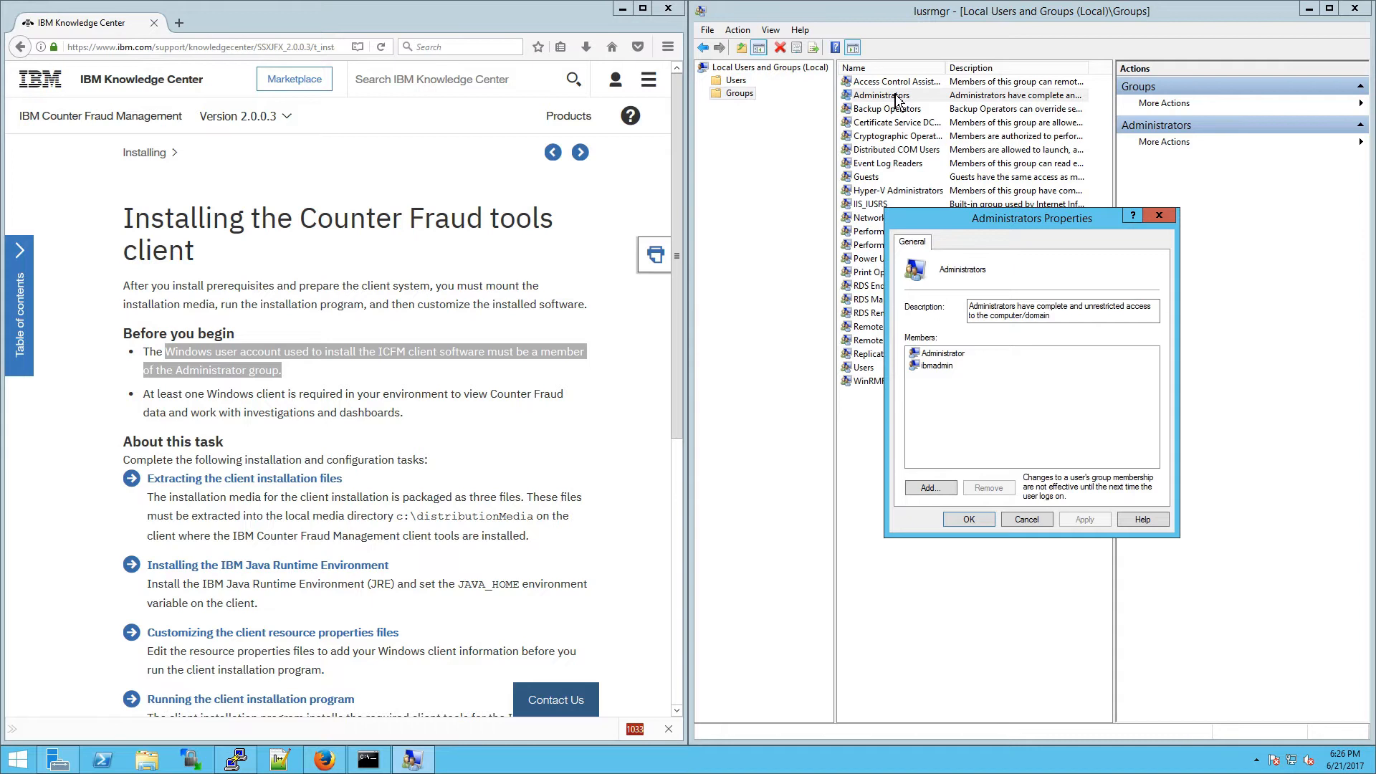
click(943, 369)
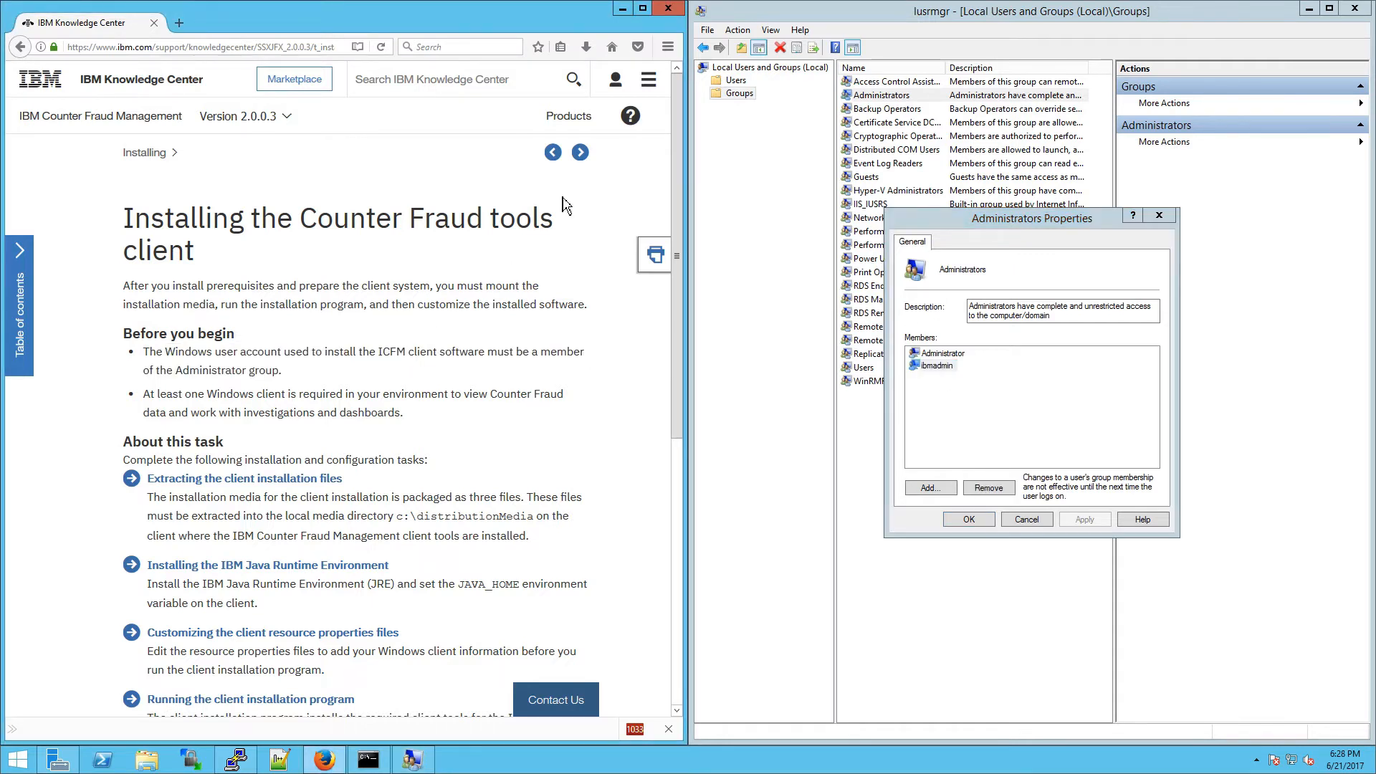
click(989, 526)
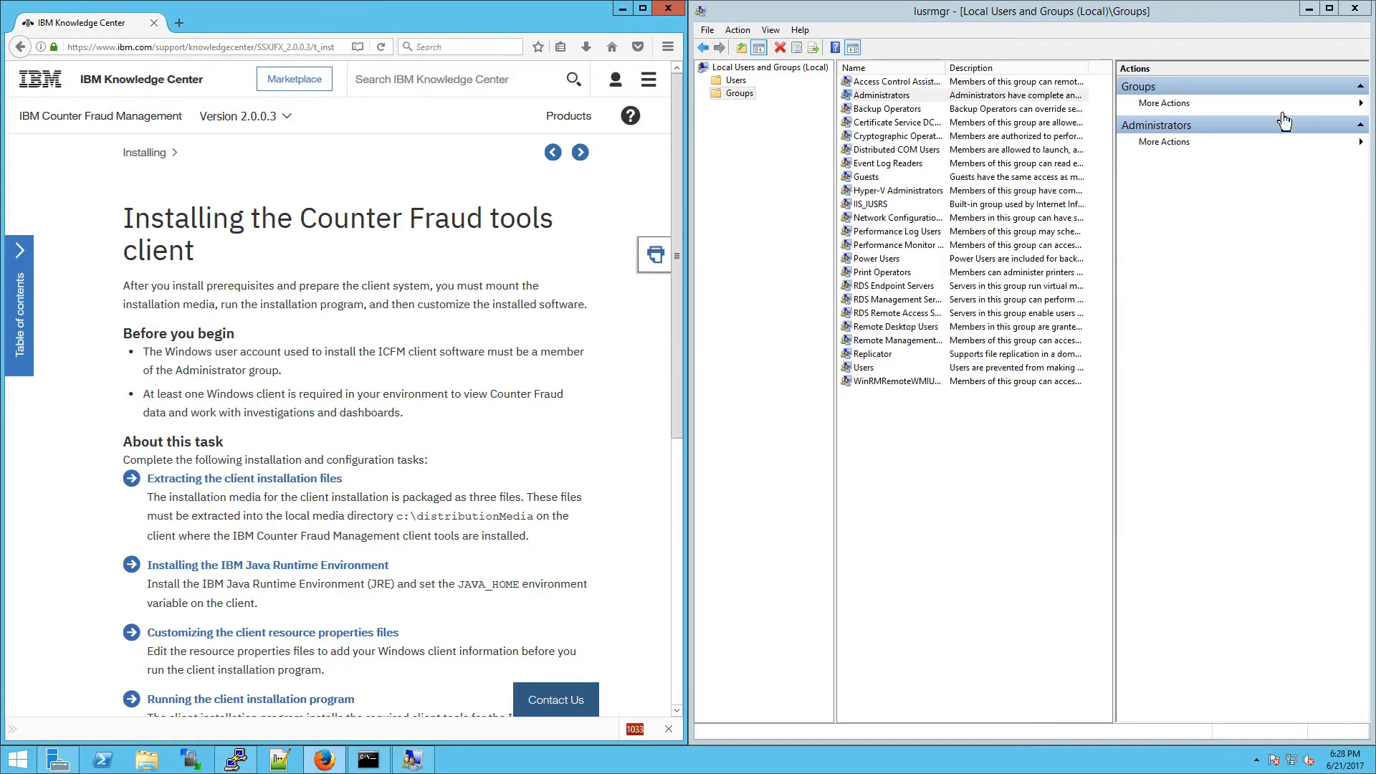
click(1354, 9)
click(580, 152)
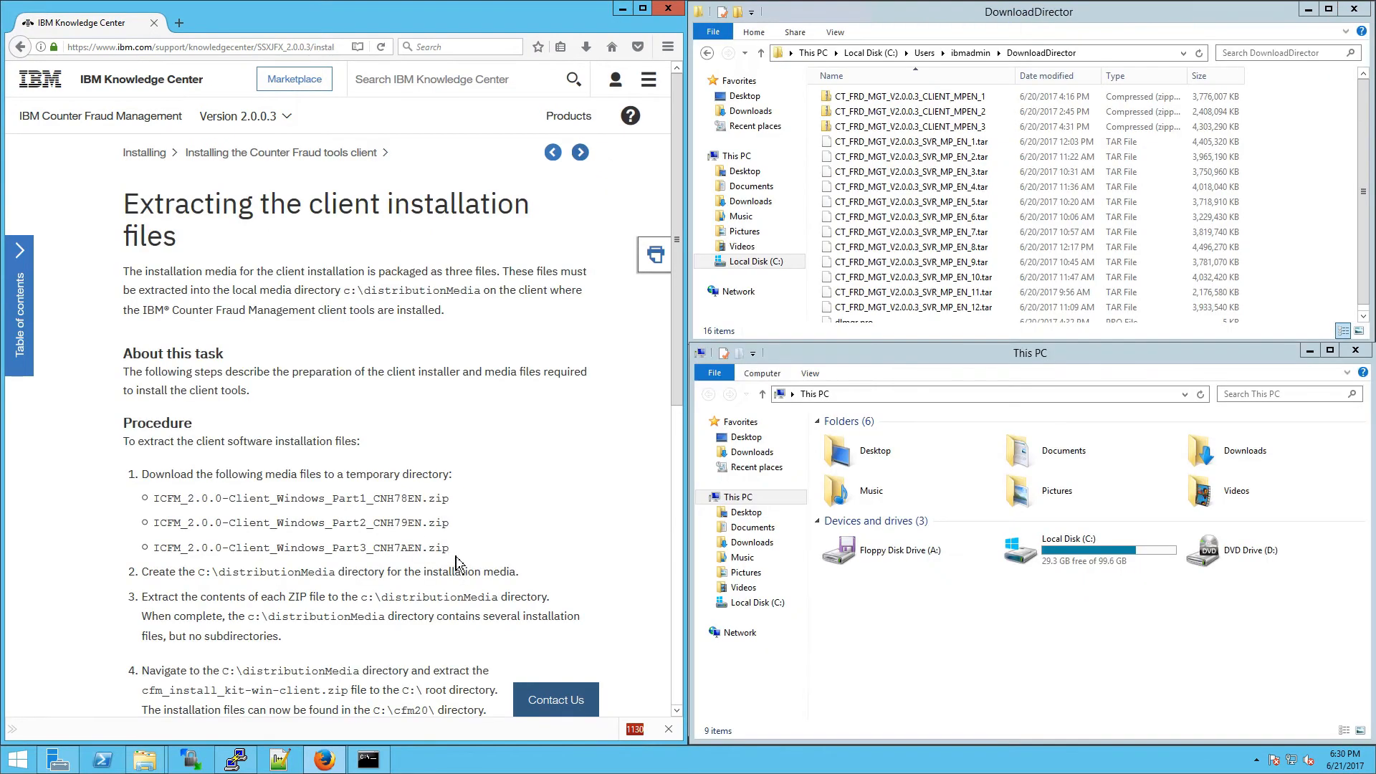
Step: Select the three CLIENT_MPEN client zip archives and open drive C:
drag(461, 557, 153, 502)
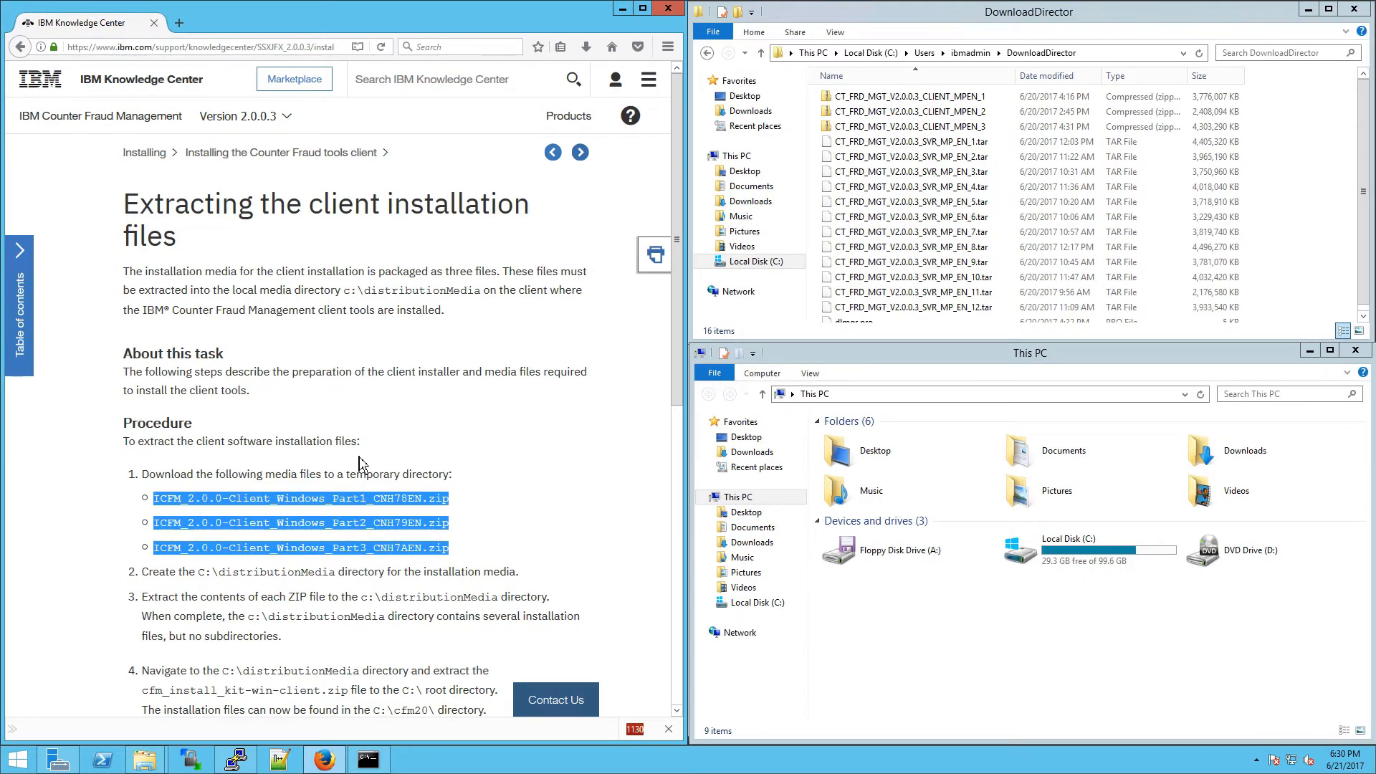
click(914, 96)
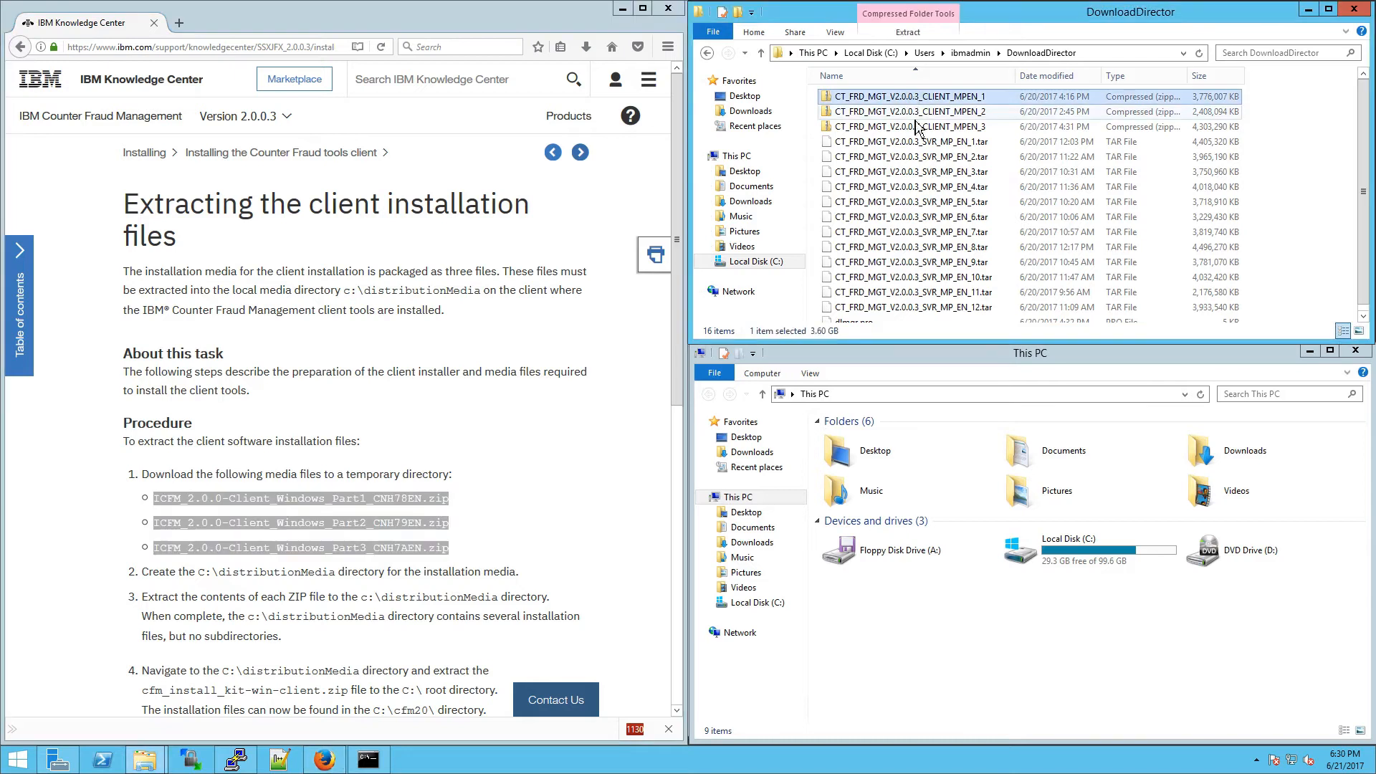
shift+click(915, 127)
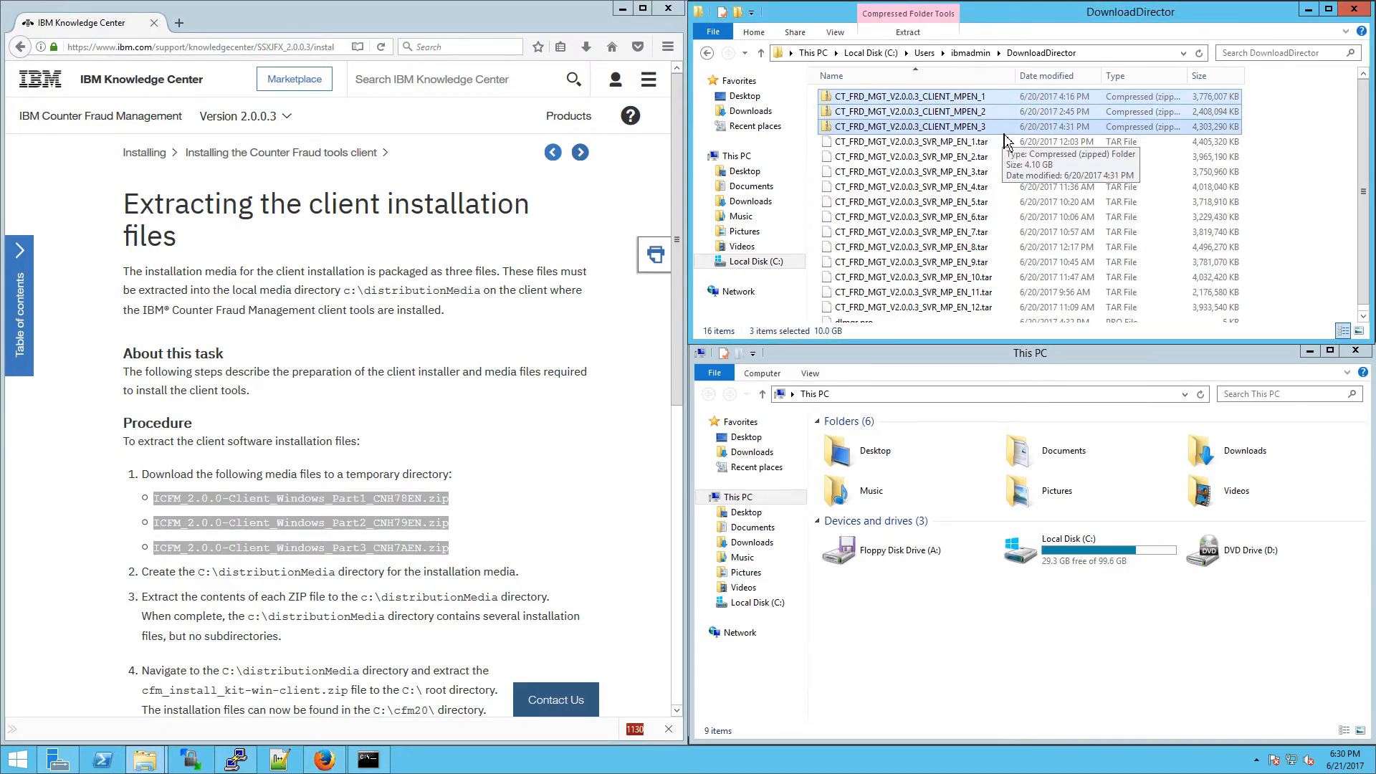
click(1098, 549)
double_click(1099, 548)
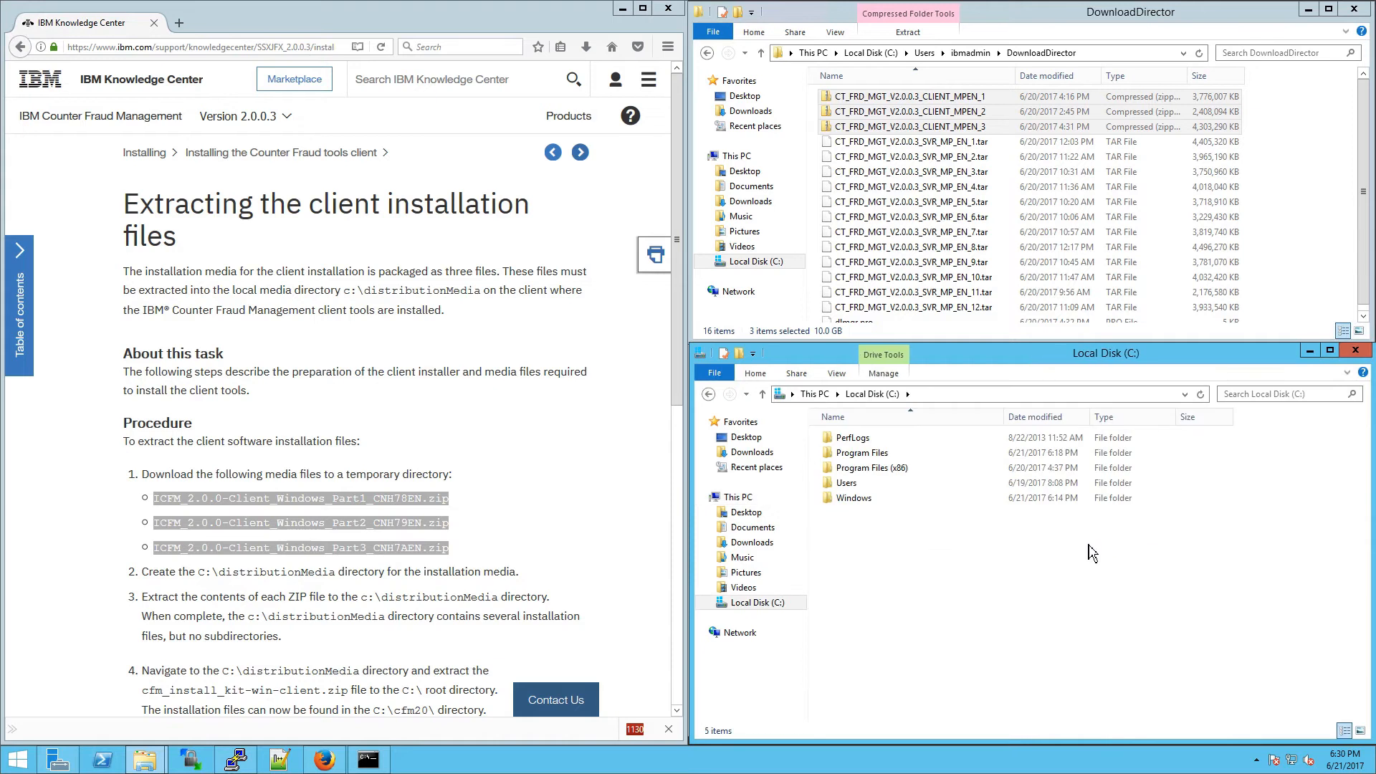
Step: Create and open C:\distributionMedia, then right-drag the three client zips onto it
click(175, 574)
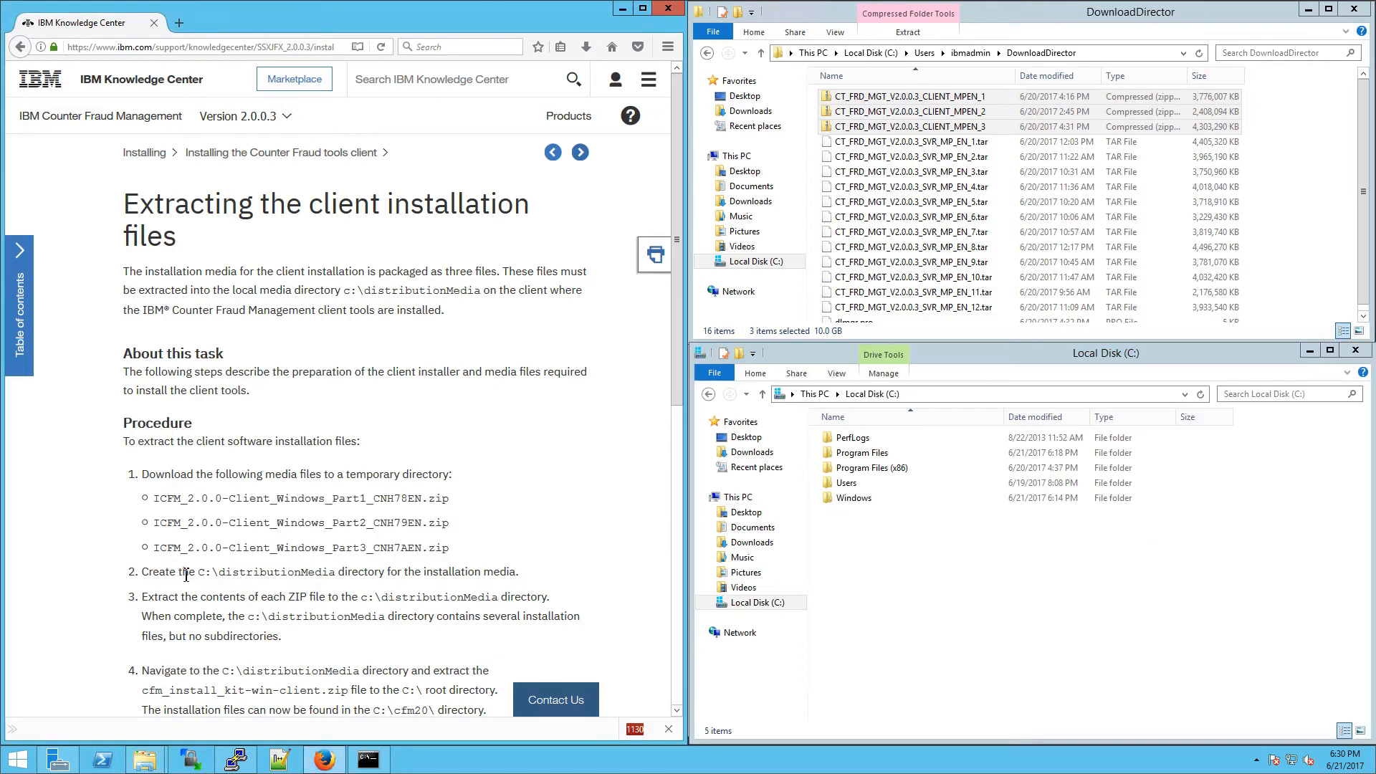
drag(186, 575, 337, 574)
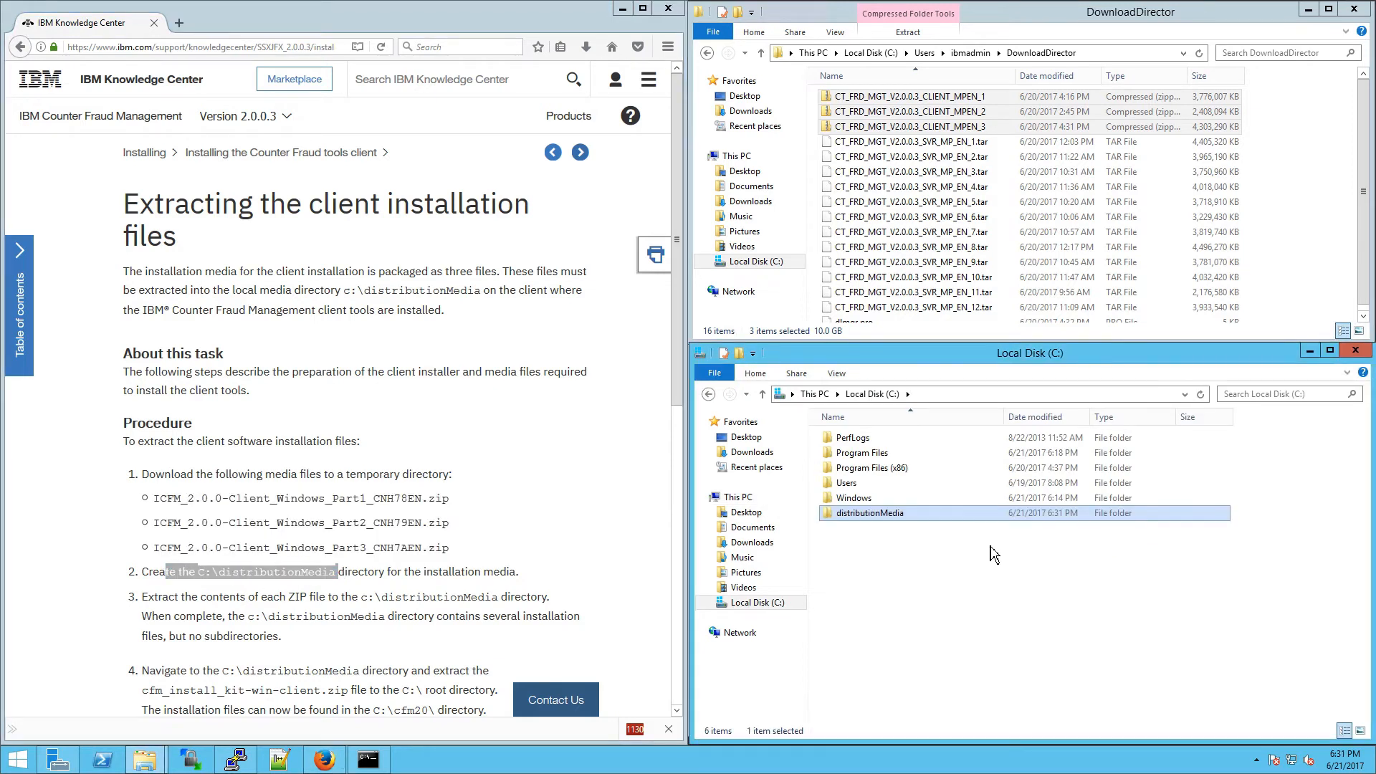
key(Return)
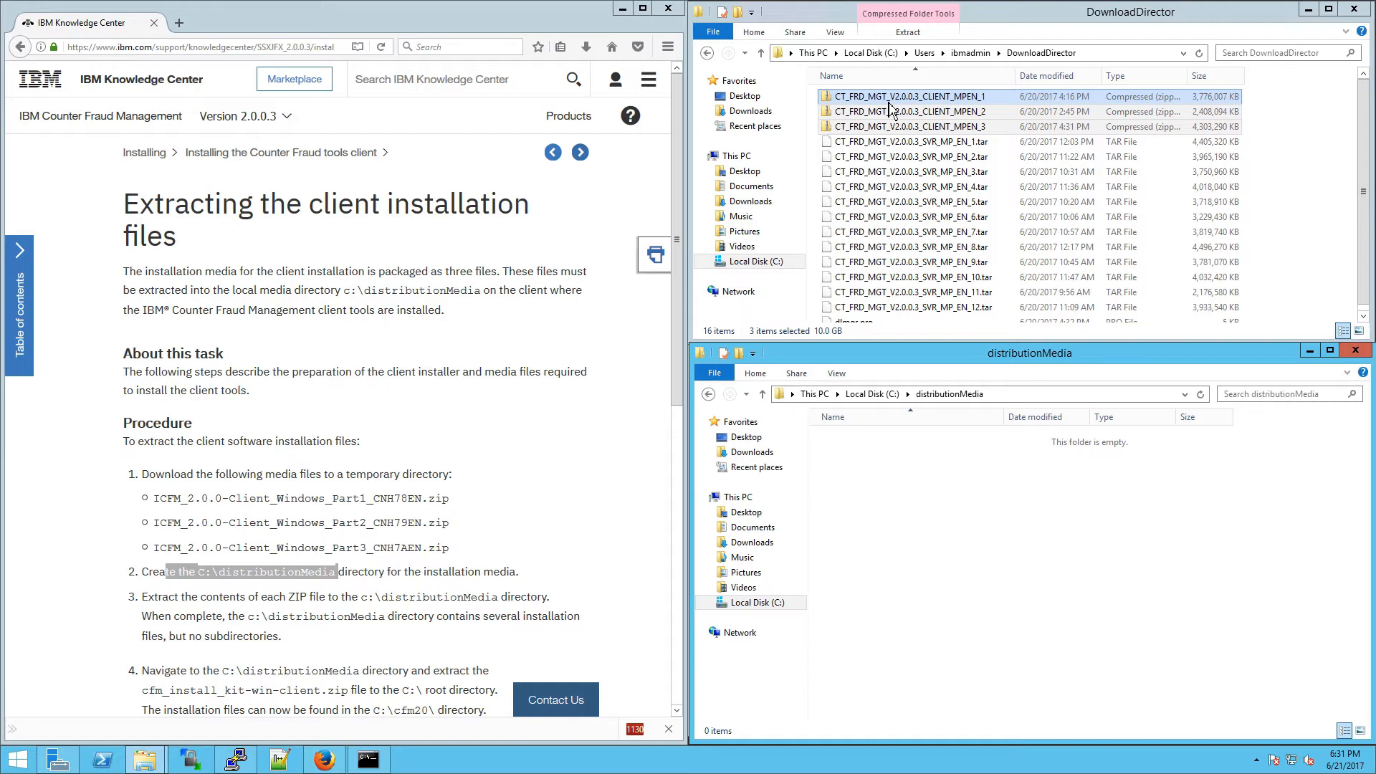
click(889, 100)
shift+click(893, 127)
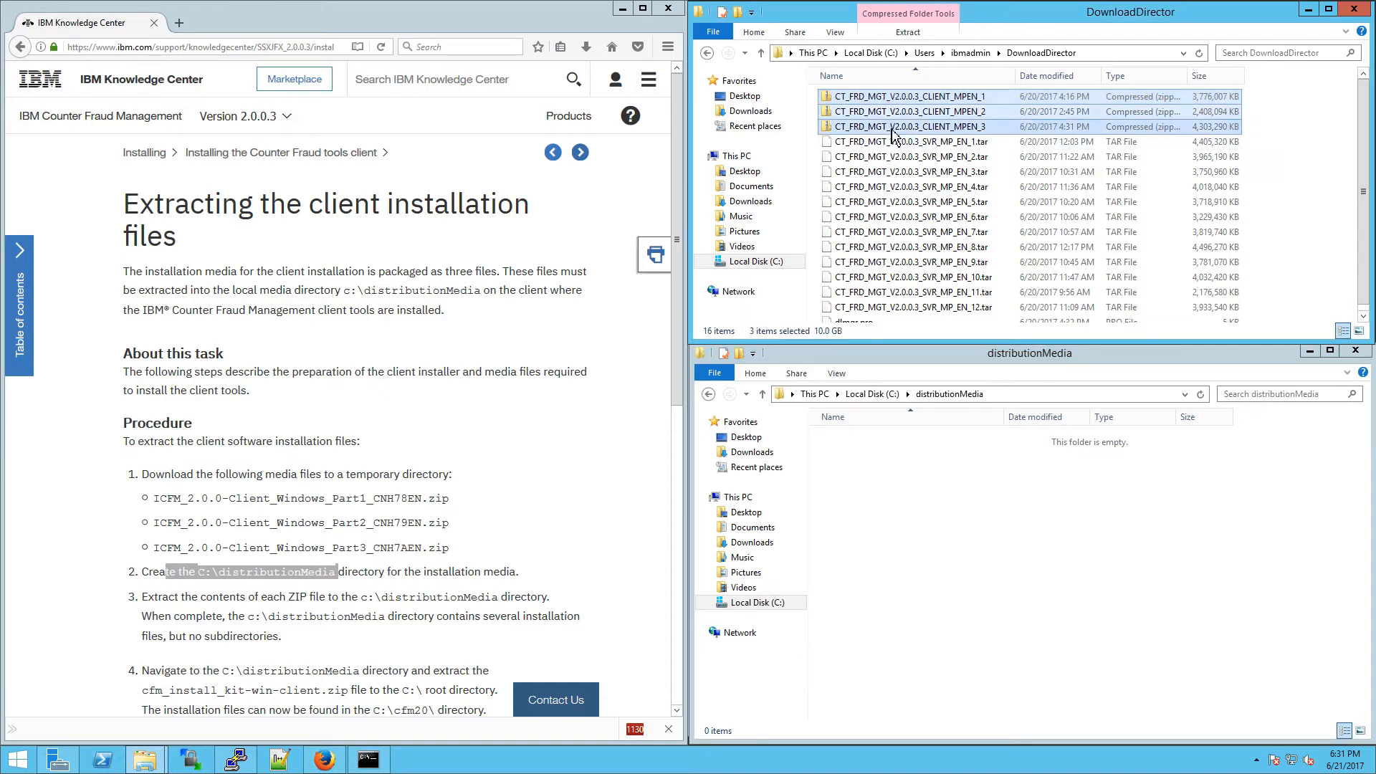
drag(893, 133, 918, 483)
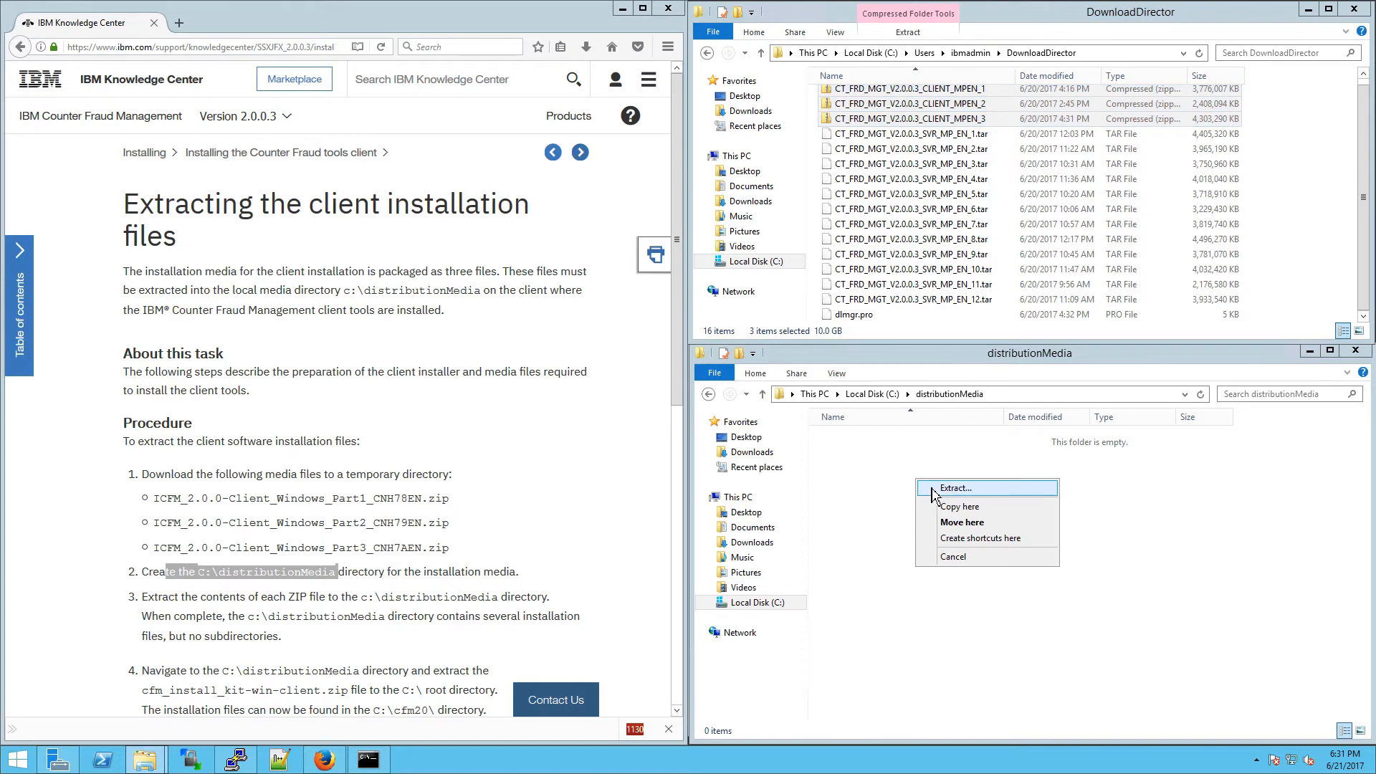
Step: Extract the first client archive into C:\distributionMedia\ without its archive-name subfolder
click(932, 490)
click(743, 316)
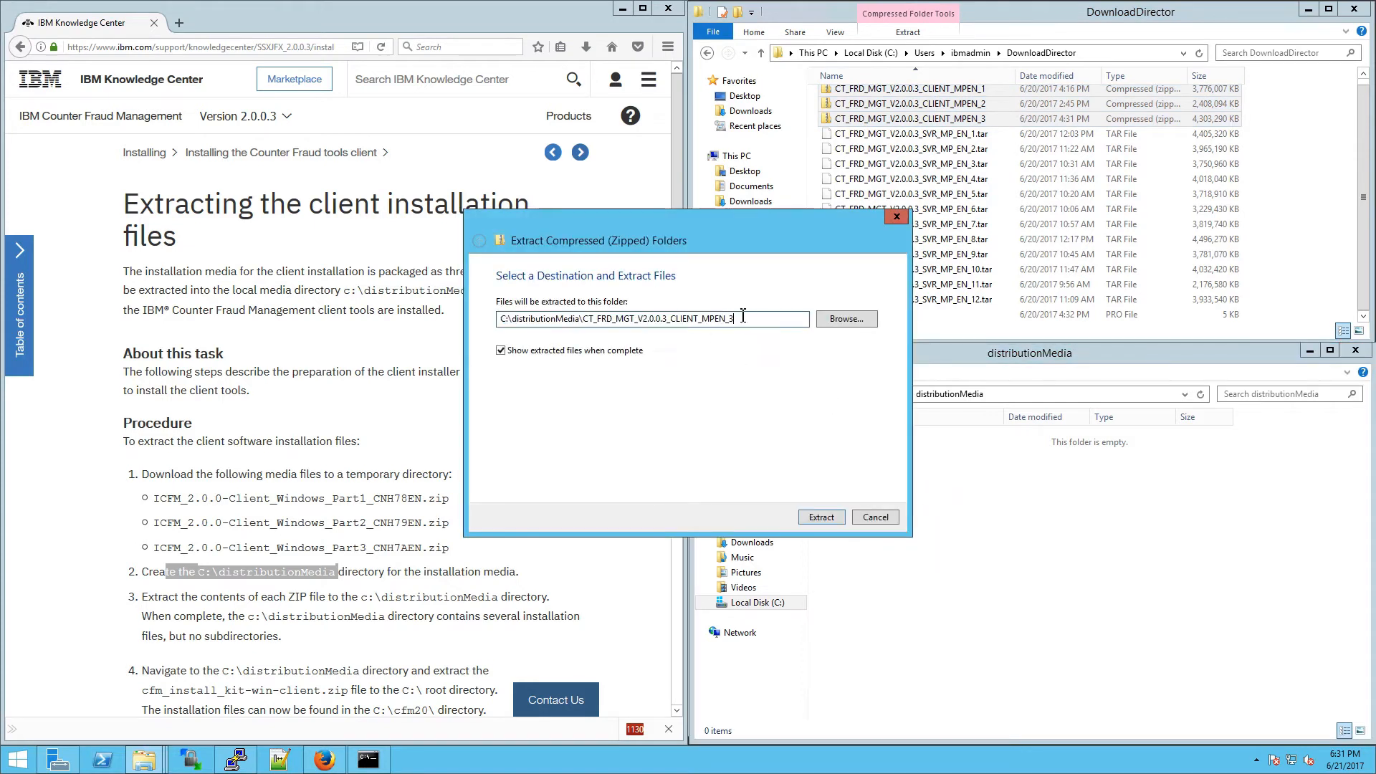
key(ctrl+shift+Left)
key(ctrl+shift+Left)
key(ctrl+shift+Left)
key(ctrl+shift+Left)
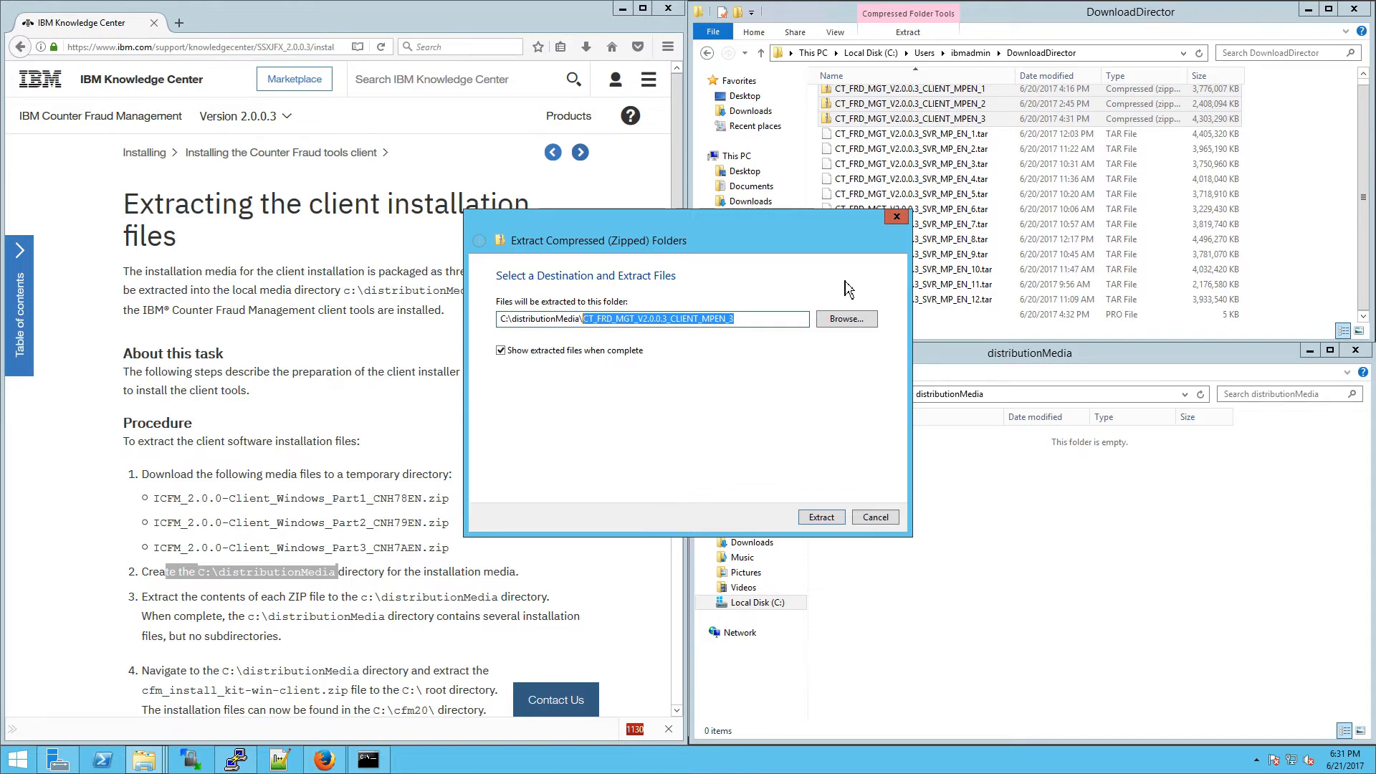
key(BackSpace)
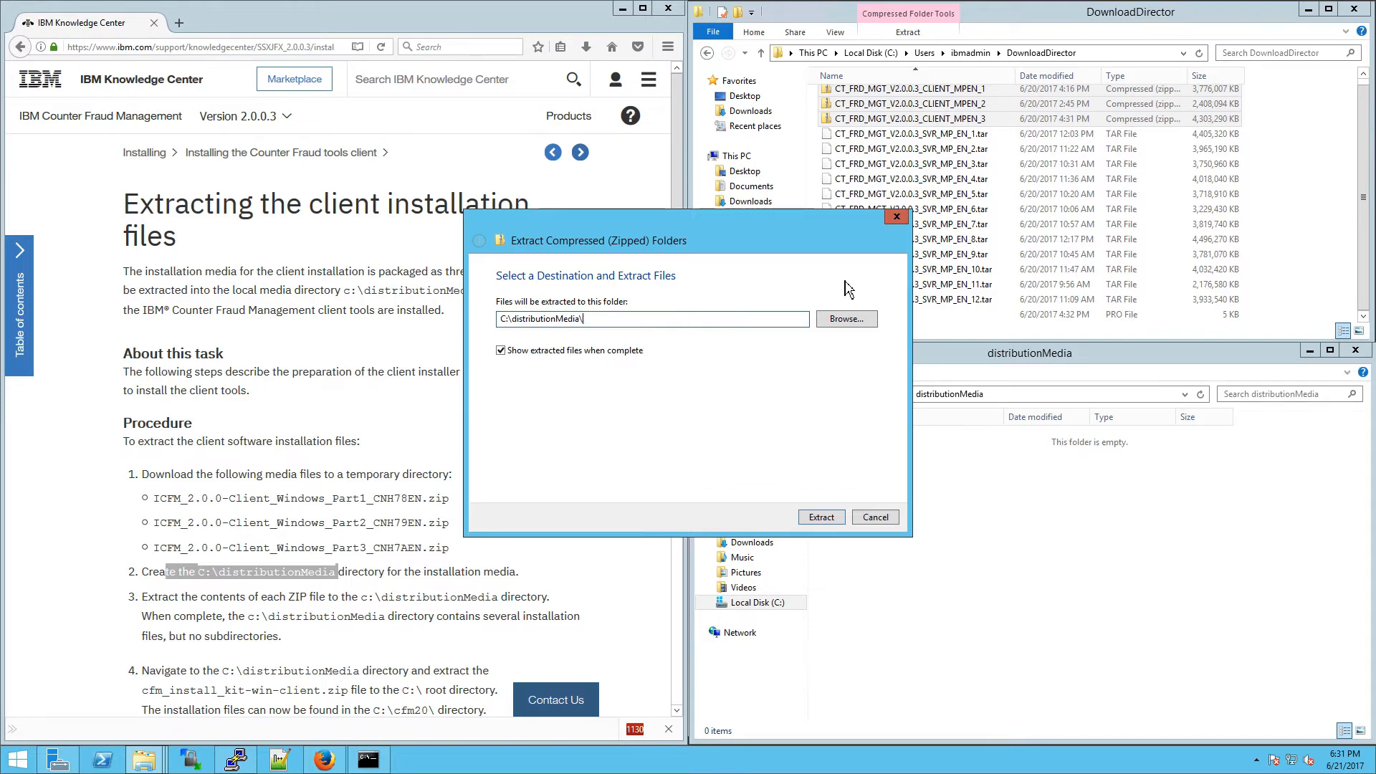
key(Return)
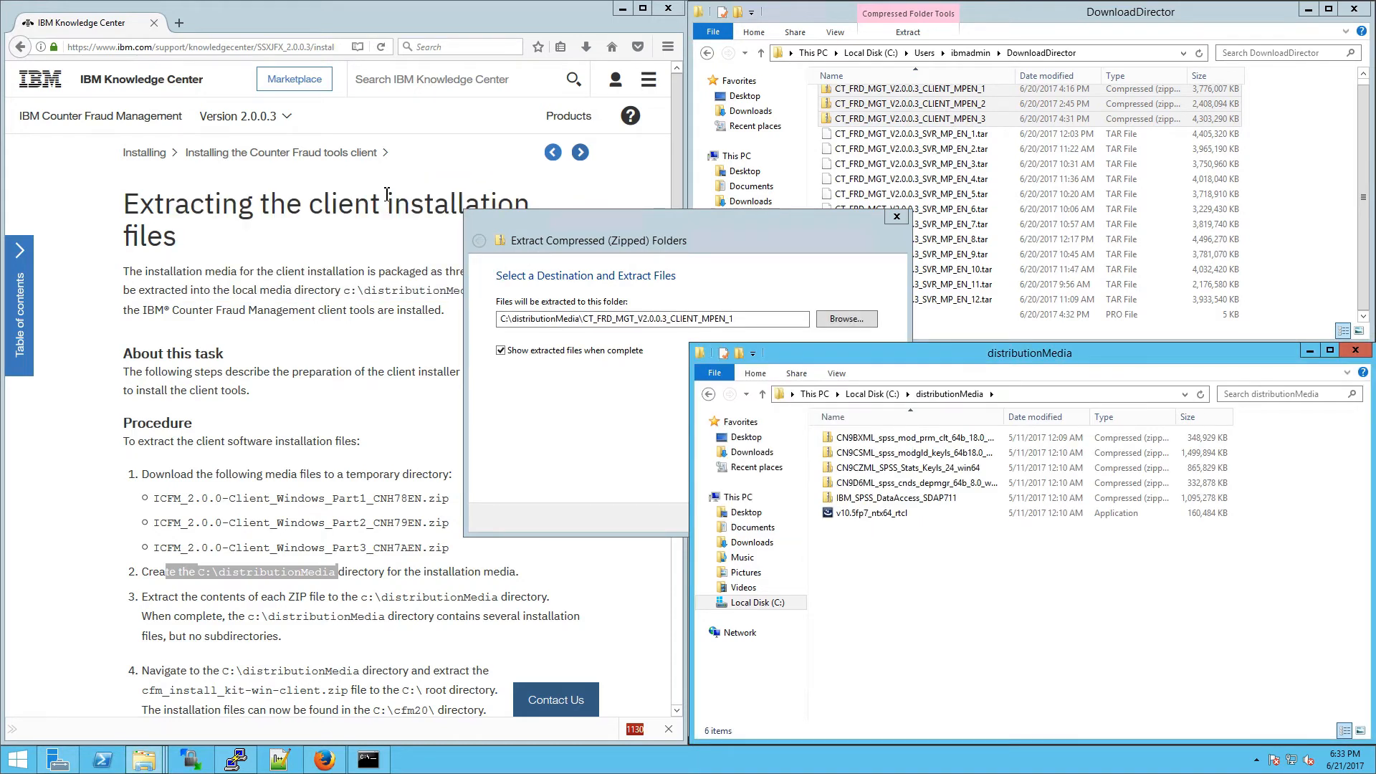
Step: Extract the other two archives straight into C:\distributionMedia\, trimming each archive-name subfolder
click(763, 320)
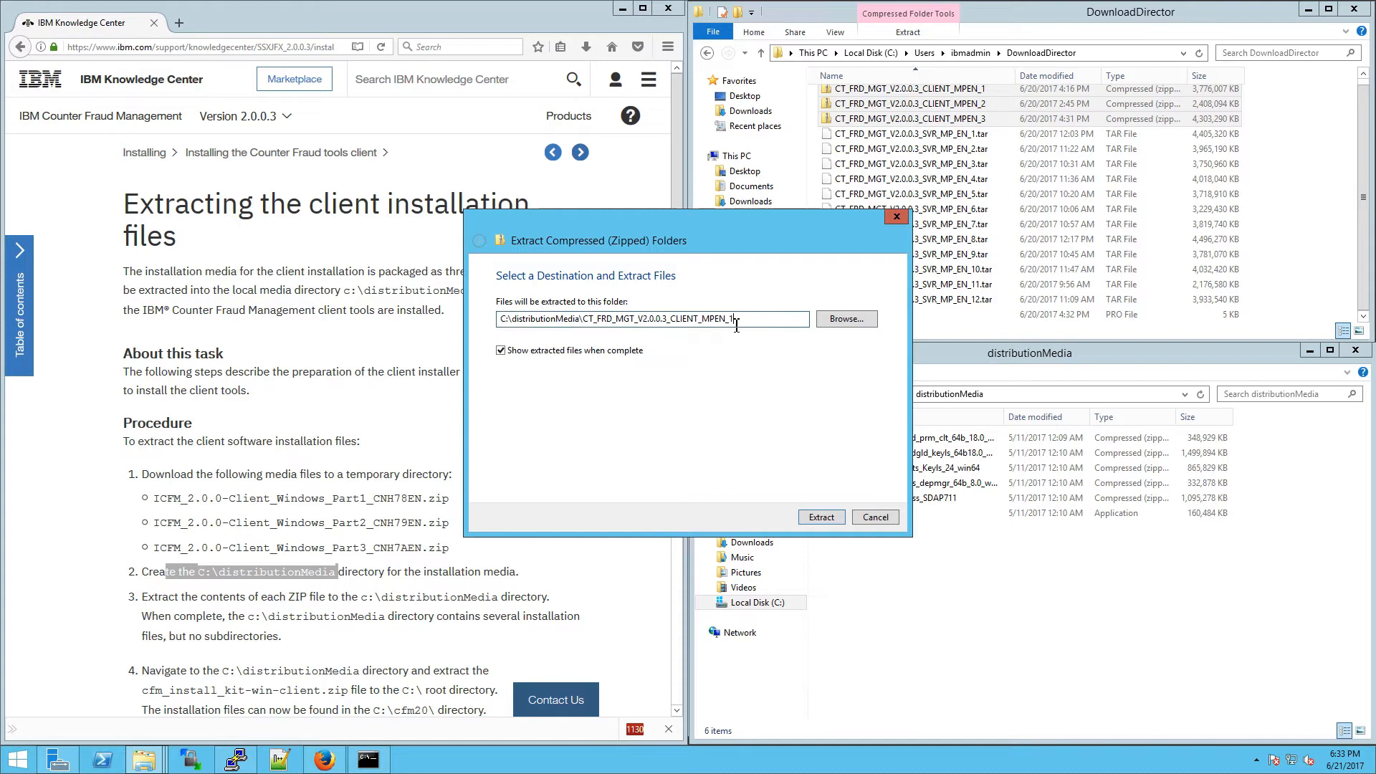
key(shift+Left)
key(shift+Left)
key(shift+Left)
key(shift+Left)
key(shift+Left)
key(shift+Left)
key(shift+Left)
key(shift+Left)
key(shift+Left)
key(shift+Left)
key(shift+Left)
key(shift+Left)
key(shift+Left)
key(shift+Left)
key(shift+Left)
key(shift+Left)
key(shift+Left)
key(shift+Left)
key(shift+Left)
key(shift+Left)
key(shift+Left)
key(shift+Left)
key(shift+Left)
key(shift+Left)
key(shift+Left)
key(shift+Left)
key(shift+Left)
key(BackSpace)
key(BackSpace)
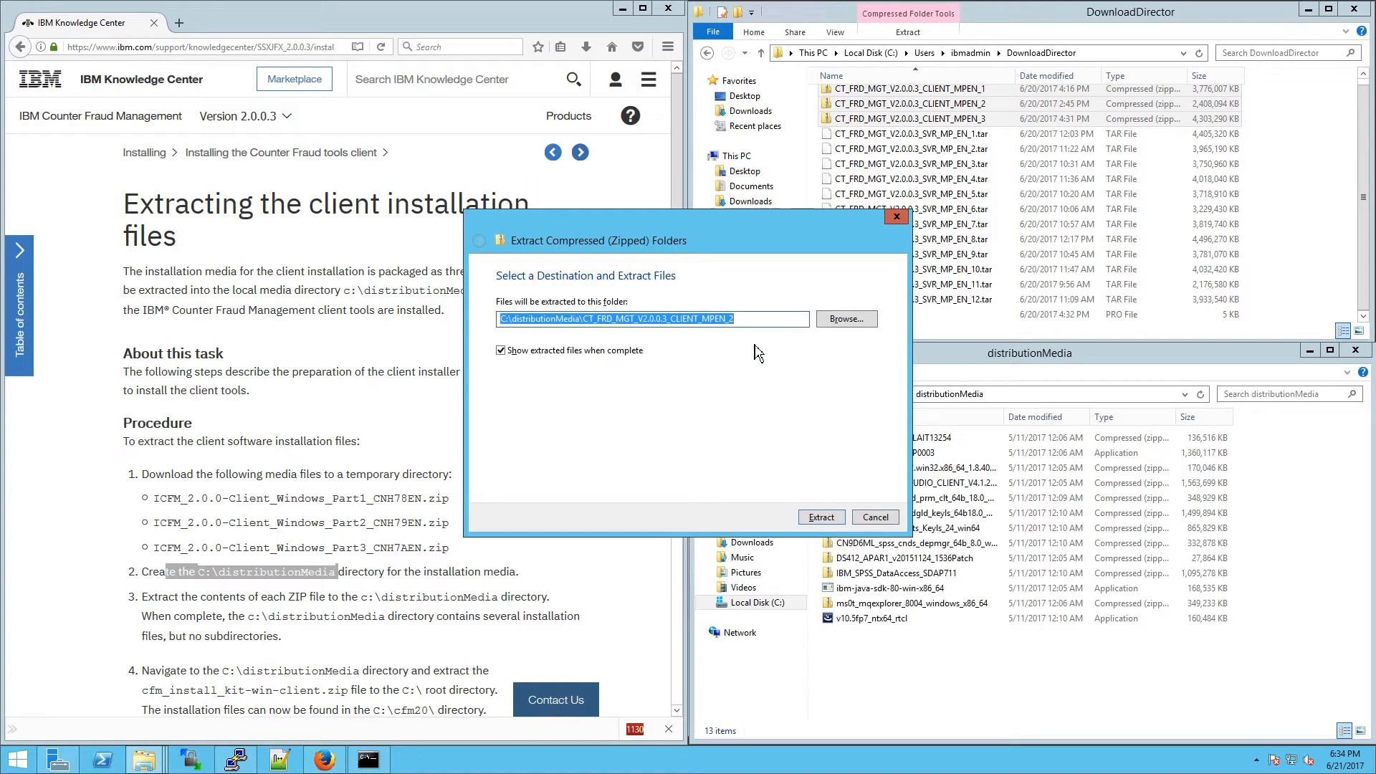
drag(757, 320, 593, 335)
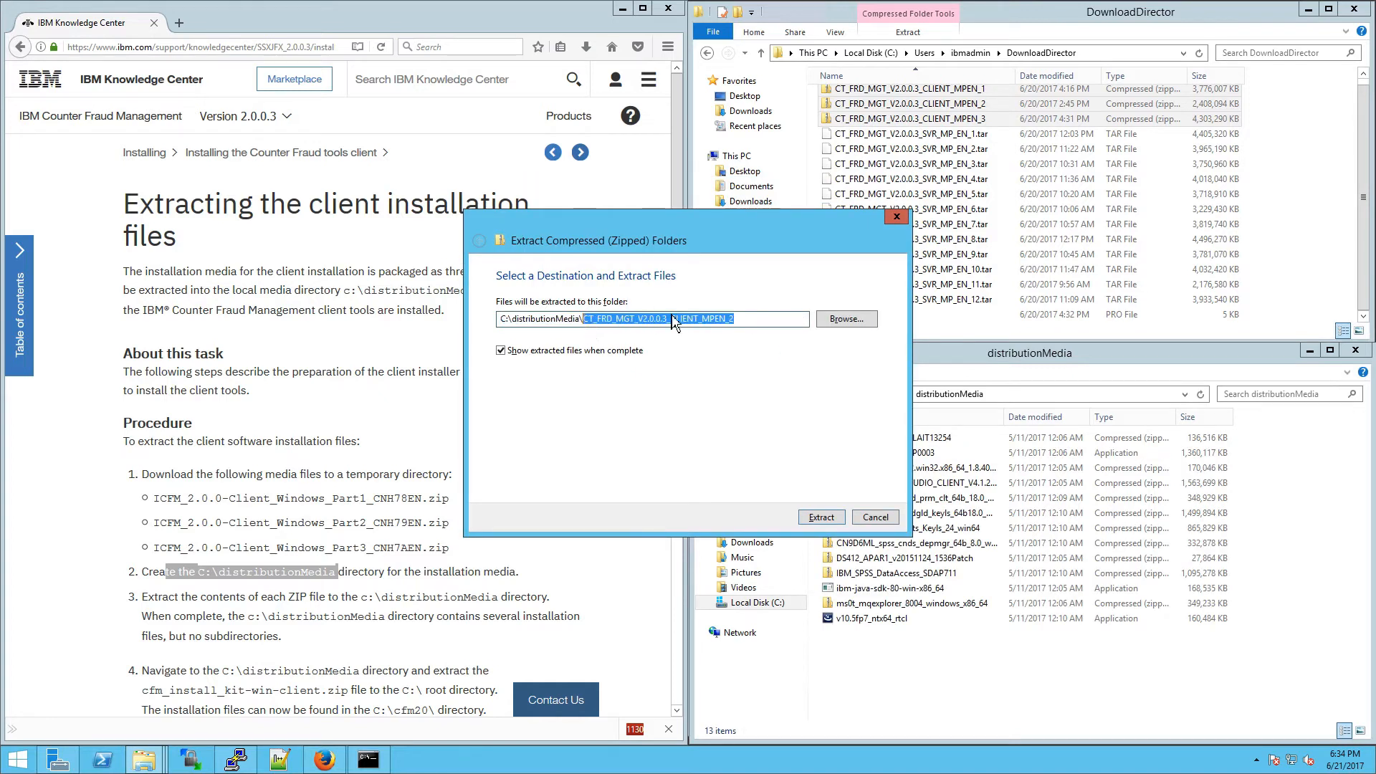
key(BackSpace)
key(BackSpace)
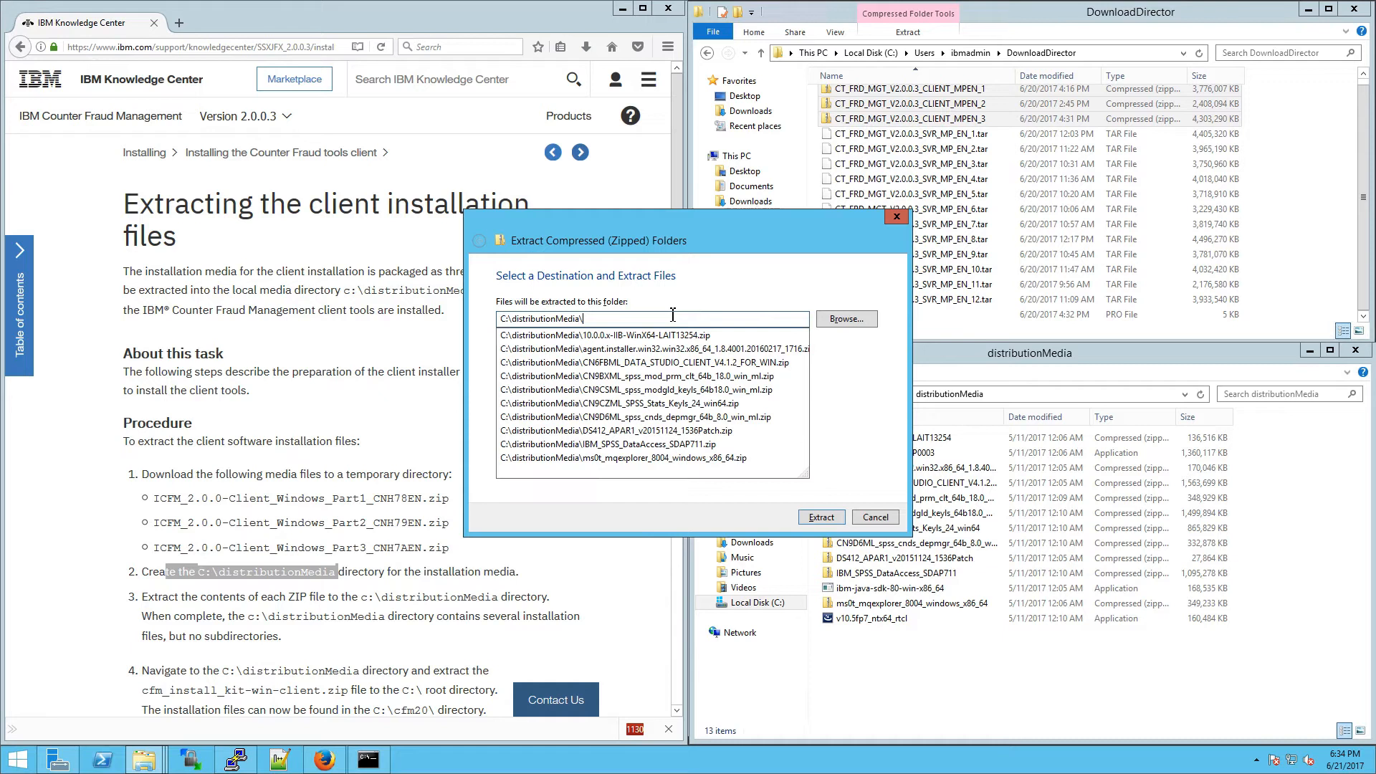
text(\)
key(Return)
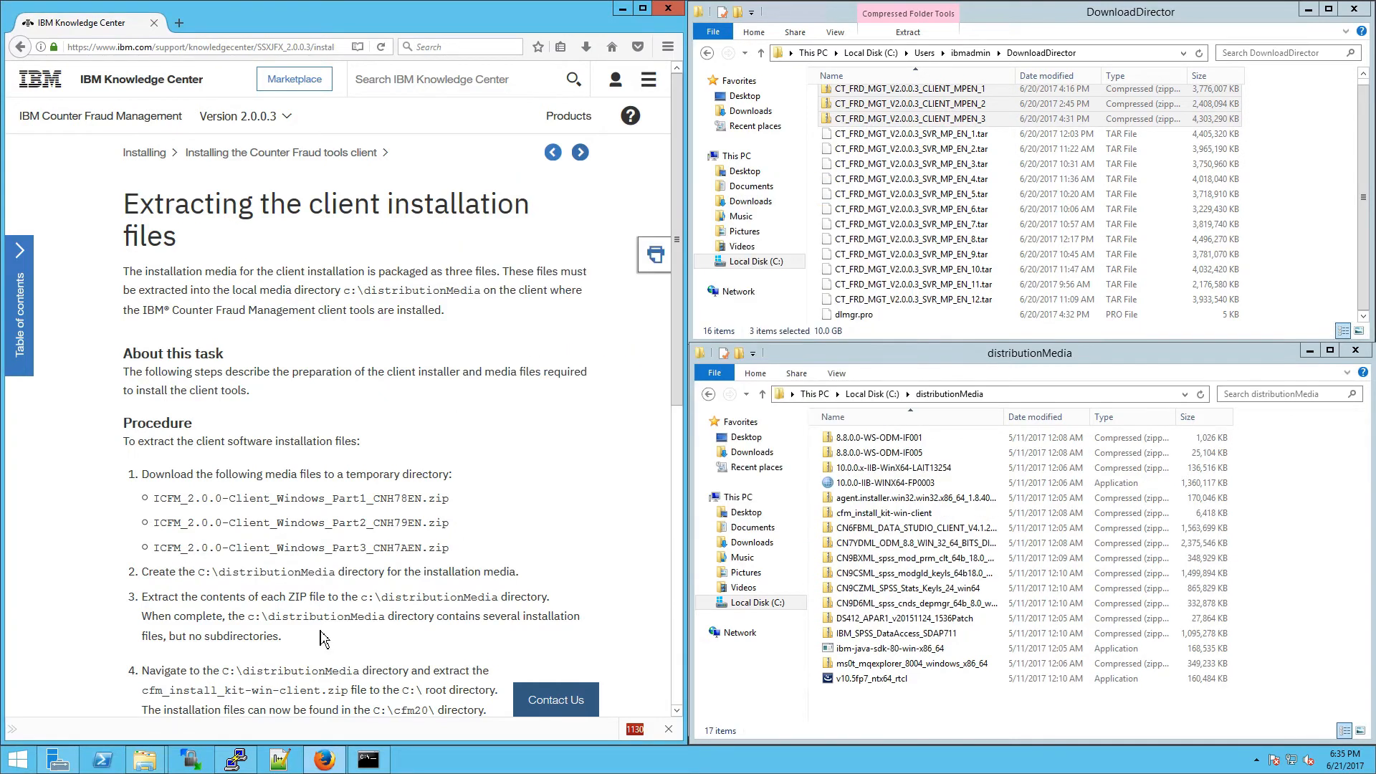
drag(322, 638, 176, 637)
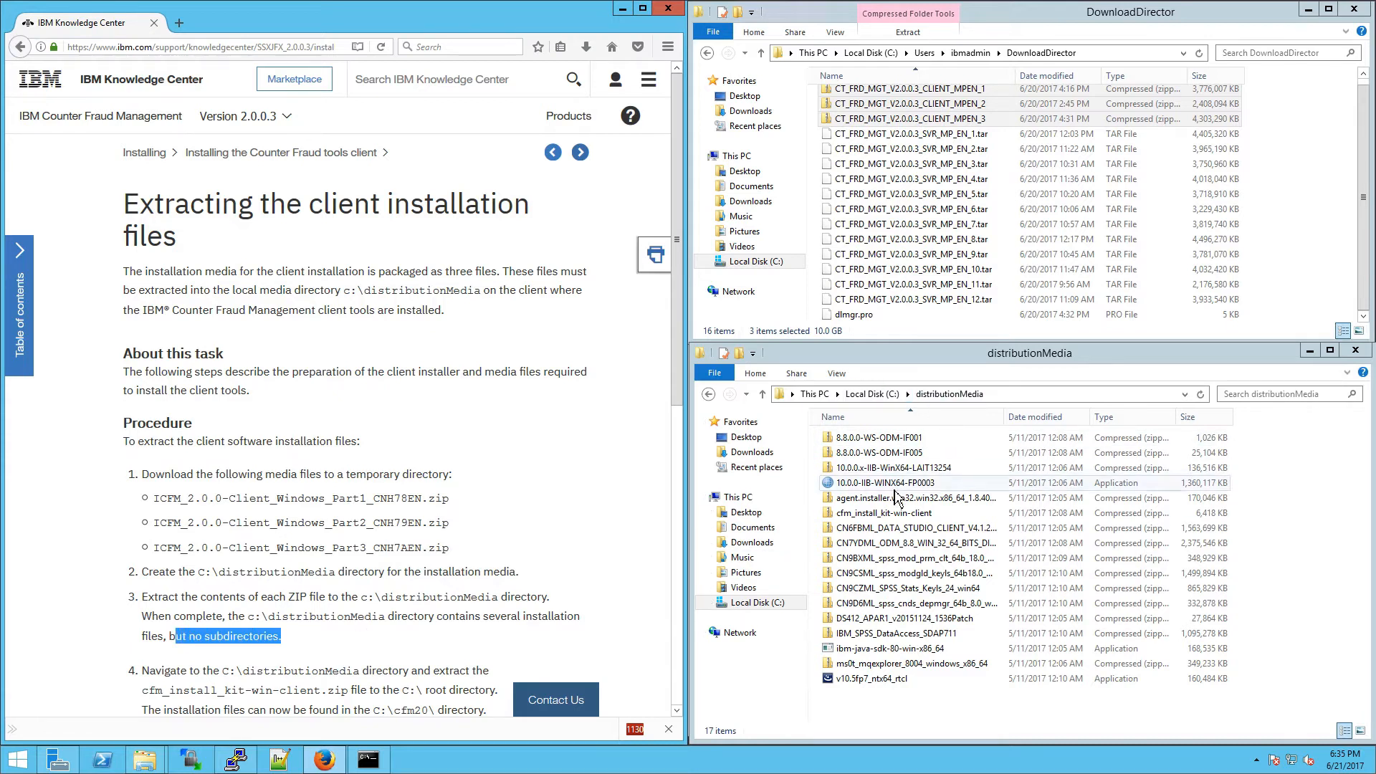
Step: Right-drag cfm_install_kit-win-client onto C: and extract it directly into C:\
click(883, 513)
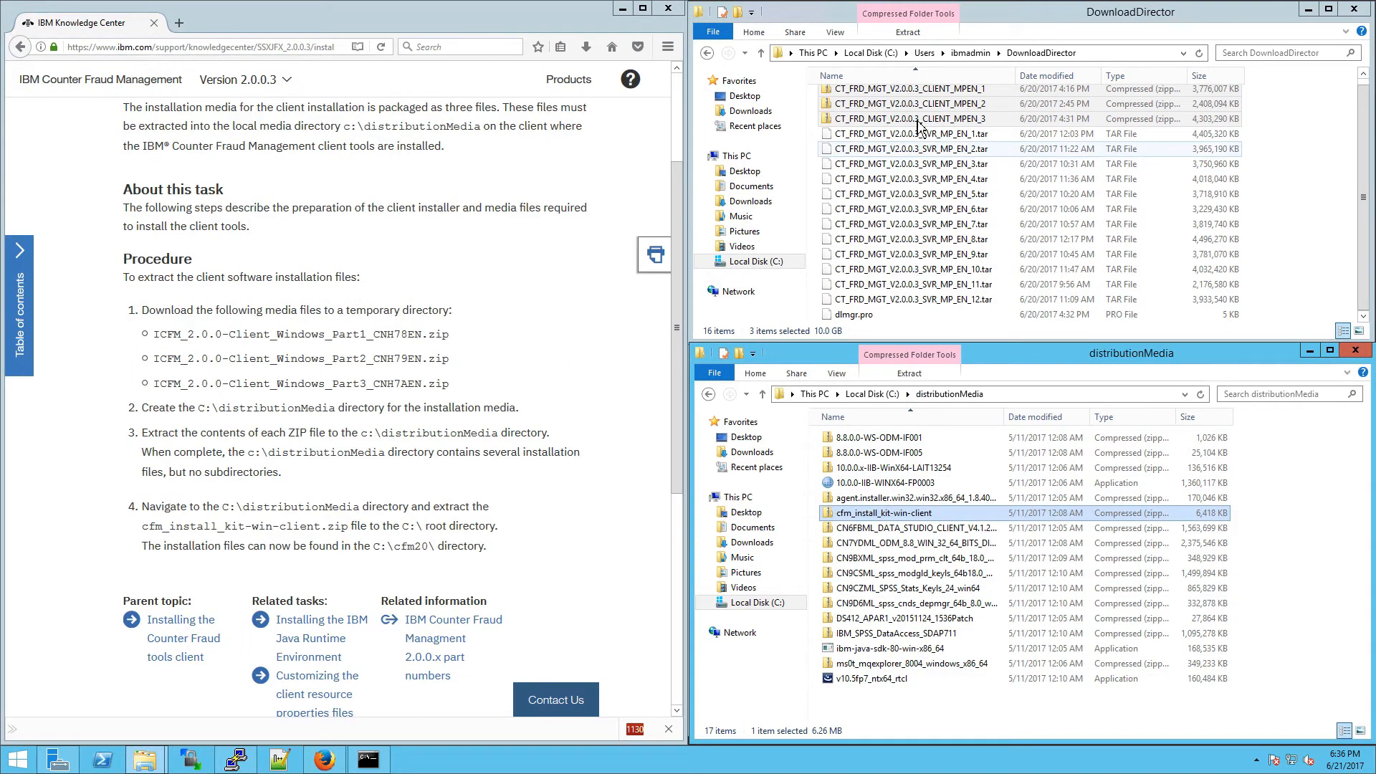
click(889, 54)
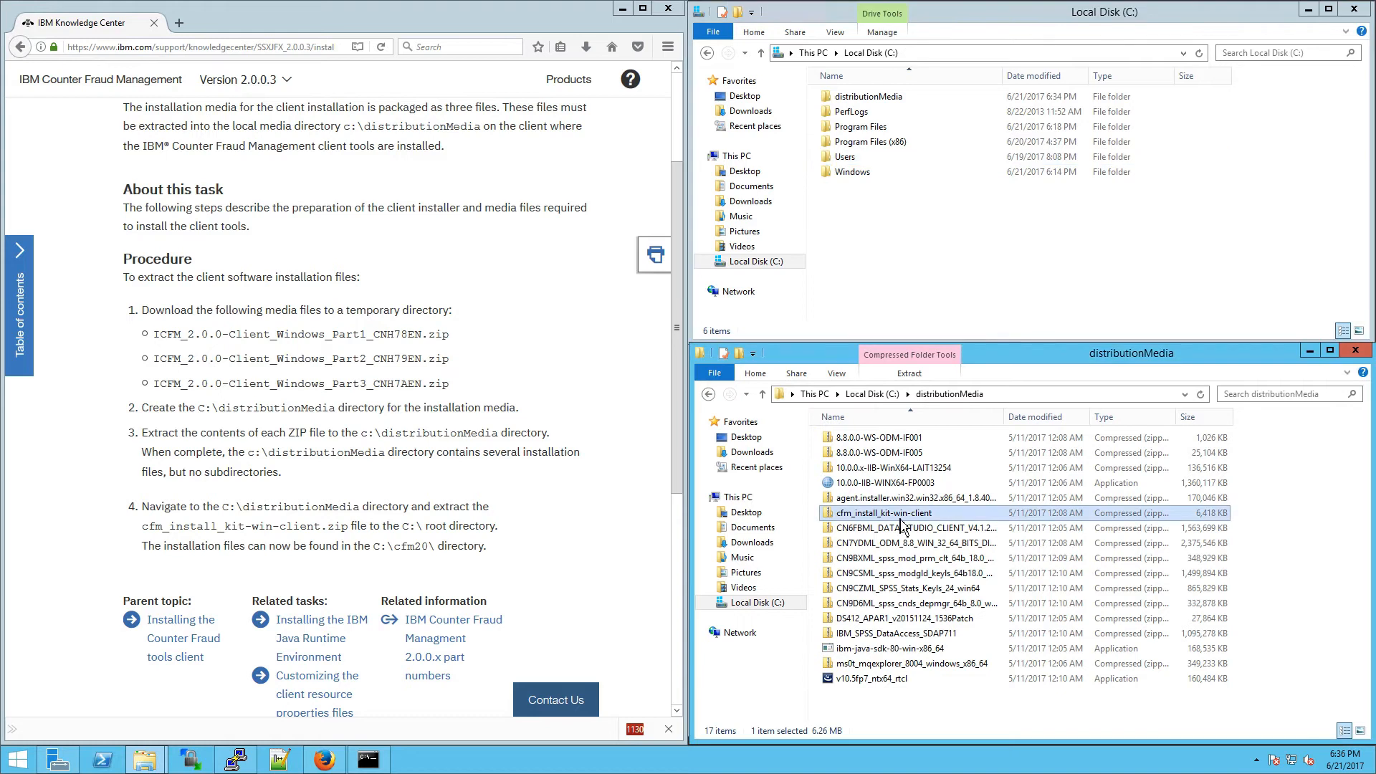
click(901, 528)
click(905, 513)
drag(878, 516, 864, 219)
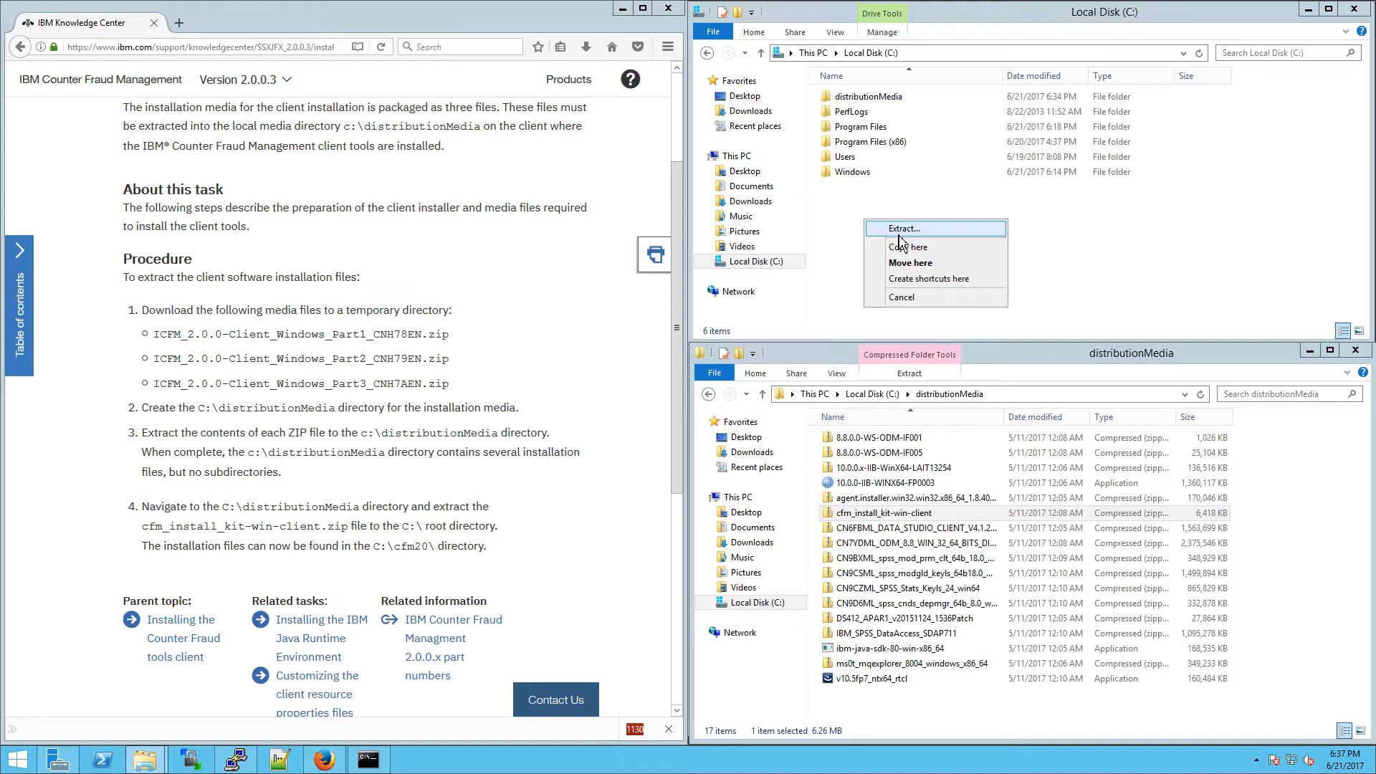
click(899, 234)
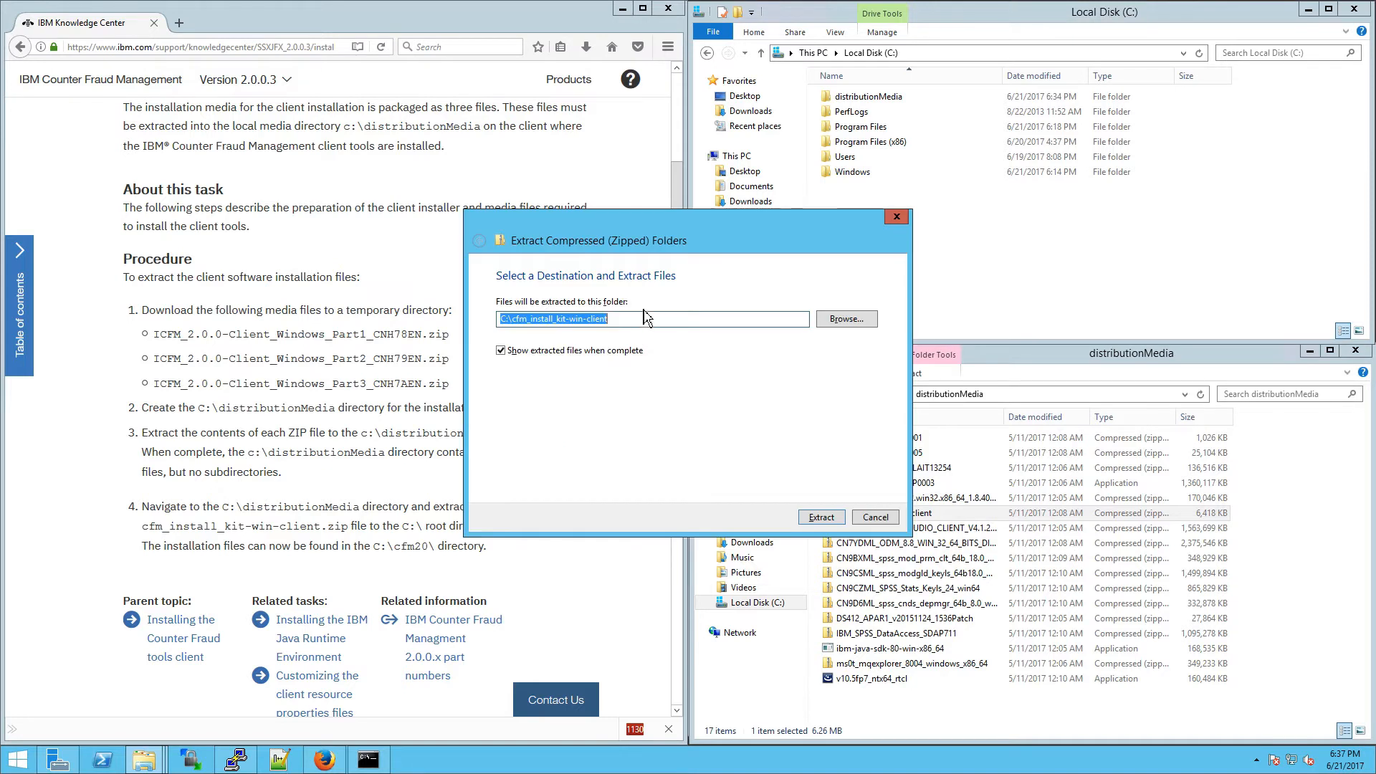
click(649, 320)
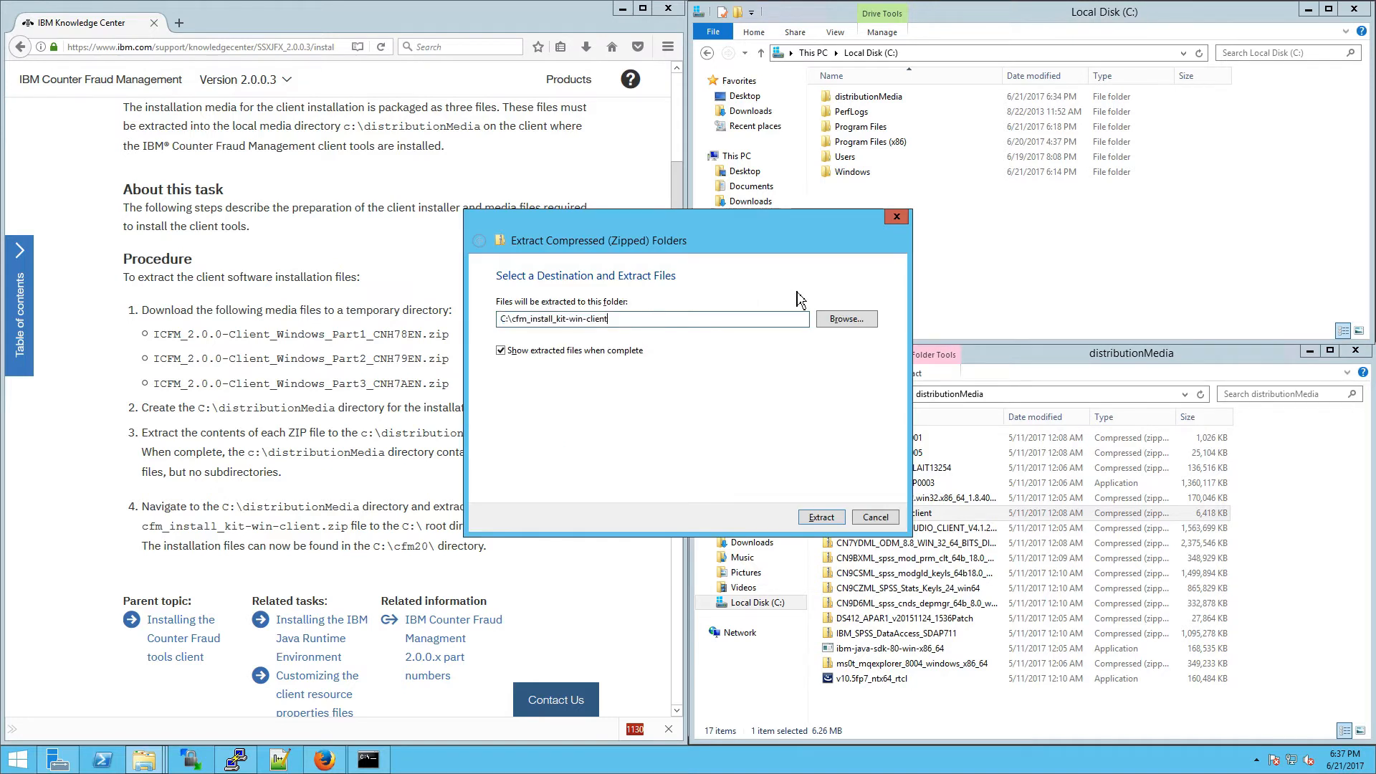
key(ctrl+a)
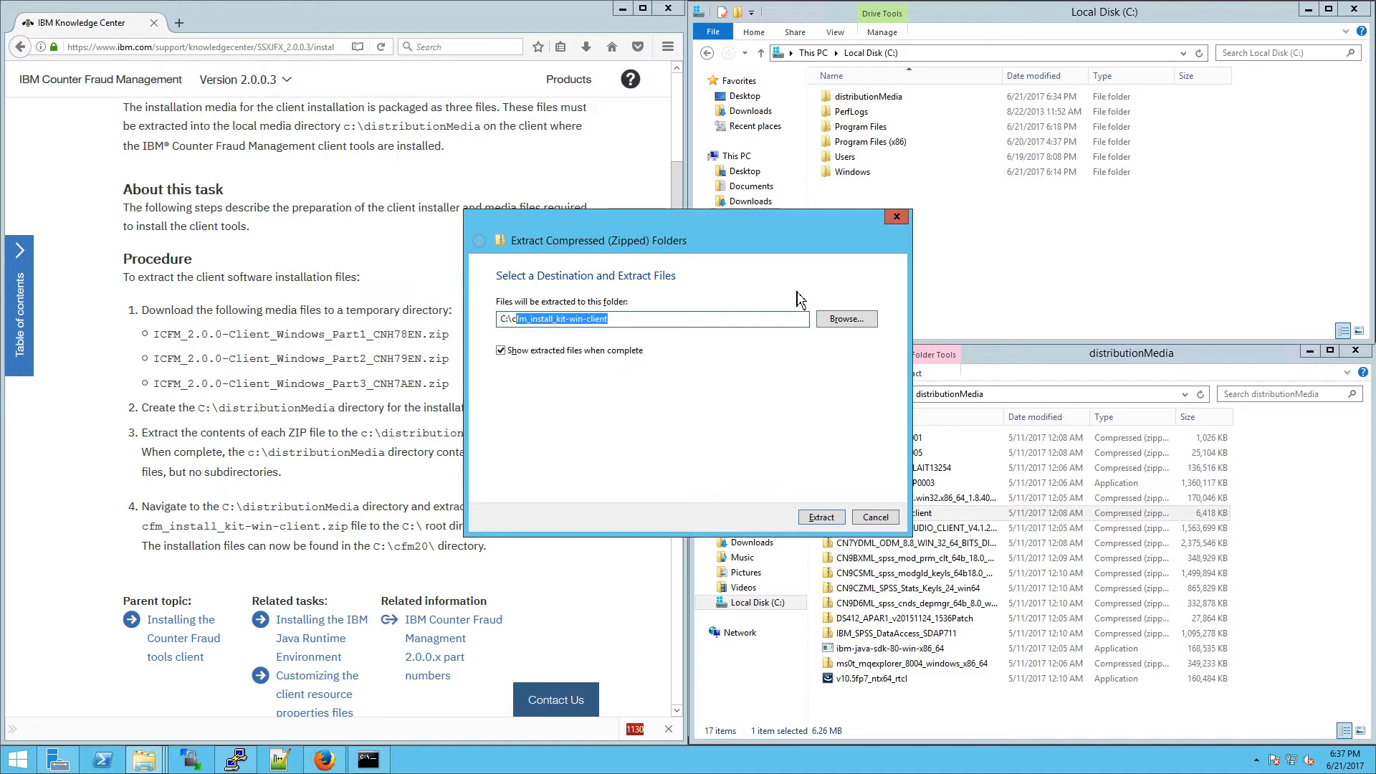
key(BackSpace)
key(Return)
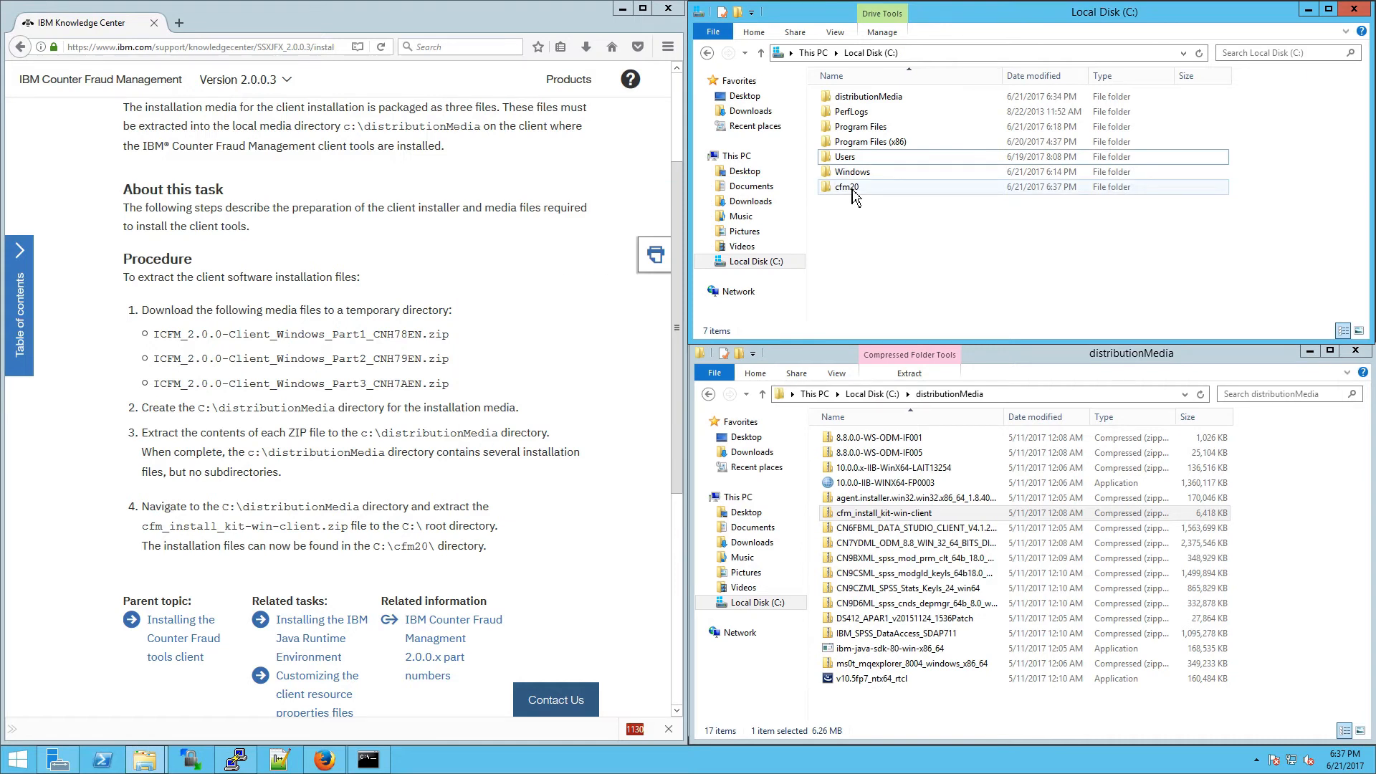
Step: Open the extracted cfm20 folder and select the ibm-java-sdk-80-win-x86_64 installer from the Java topic
double_click(847, 187)
scroll(589, 283, up, 3)
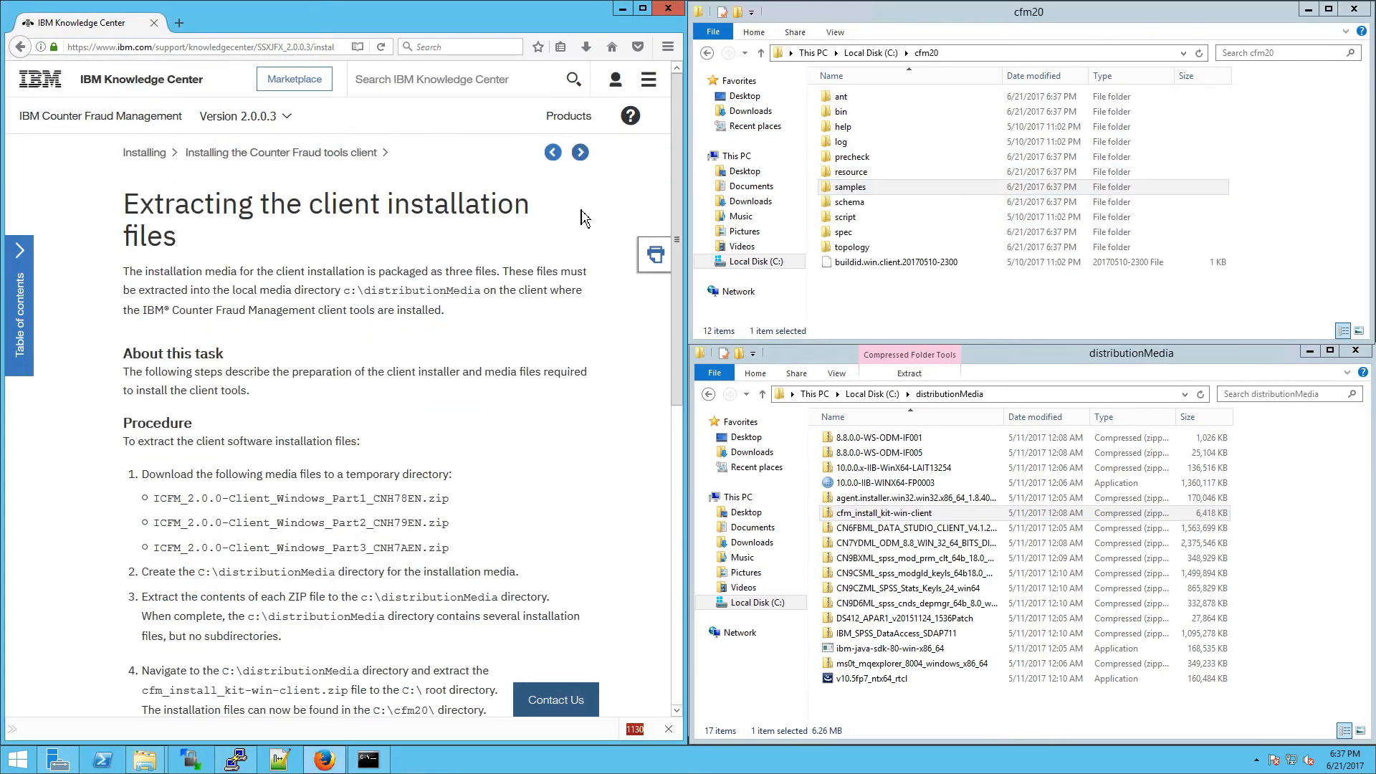
click(581, 152)
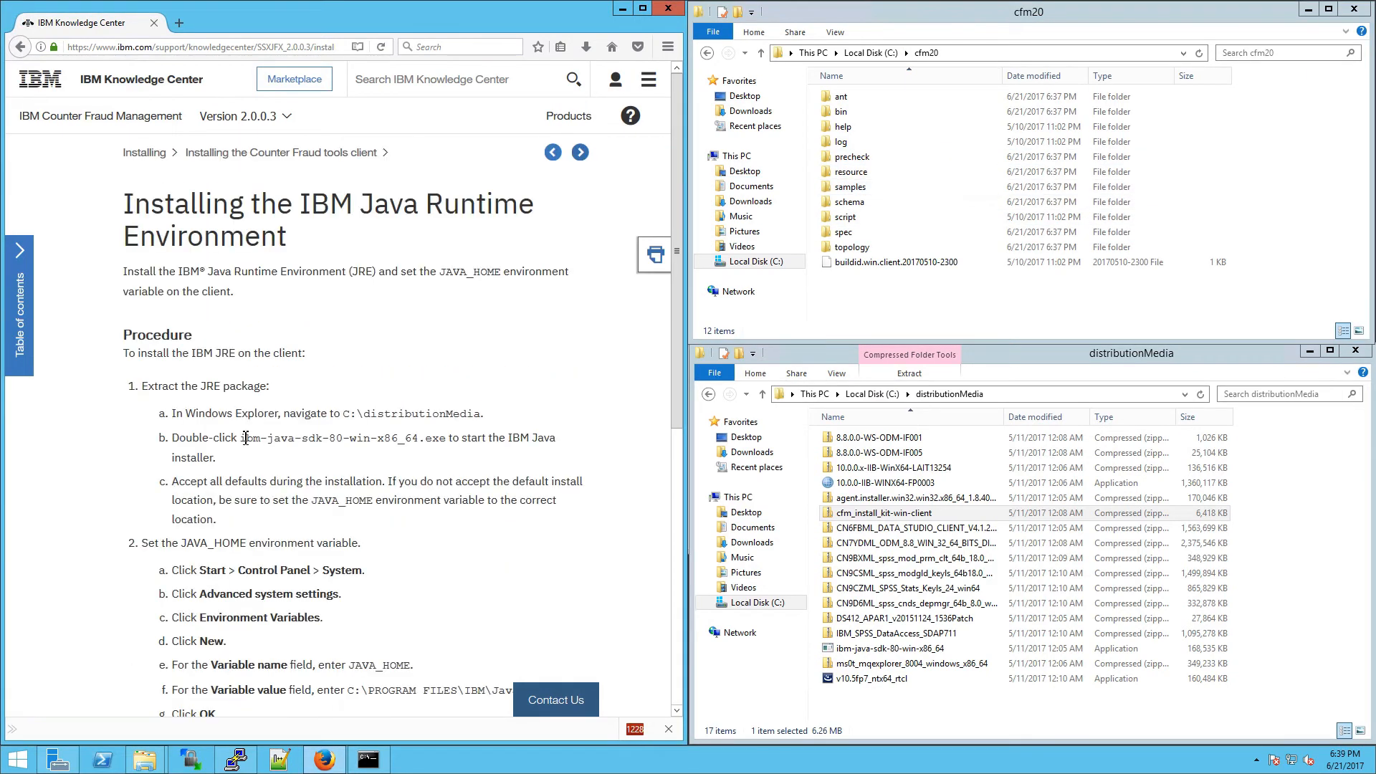
drag(244, 438, 439, 445)
click(873, 649)
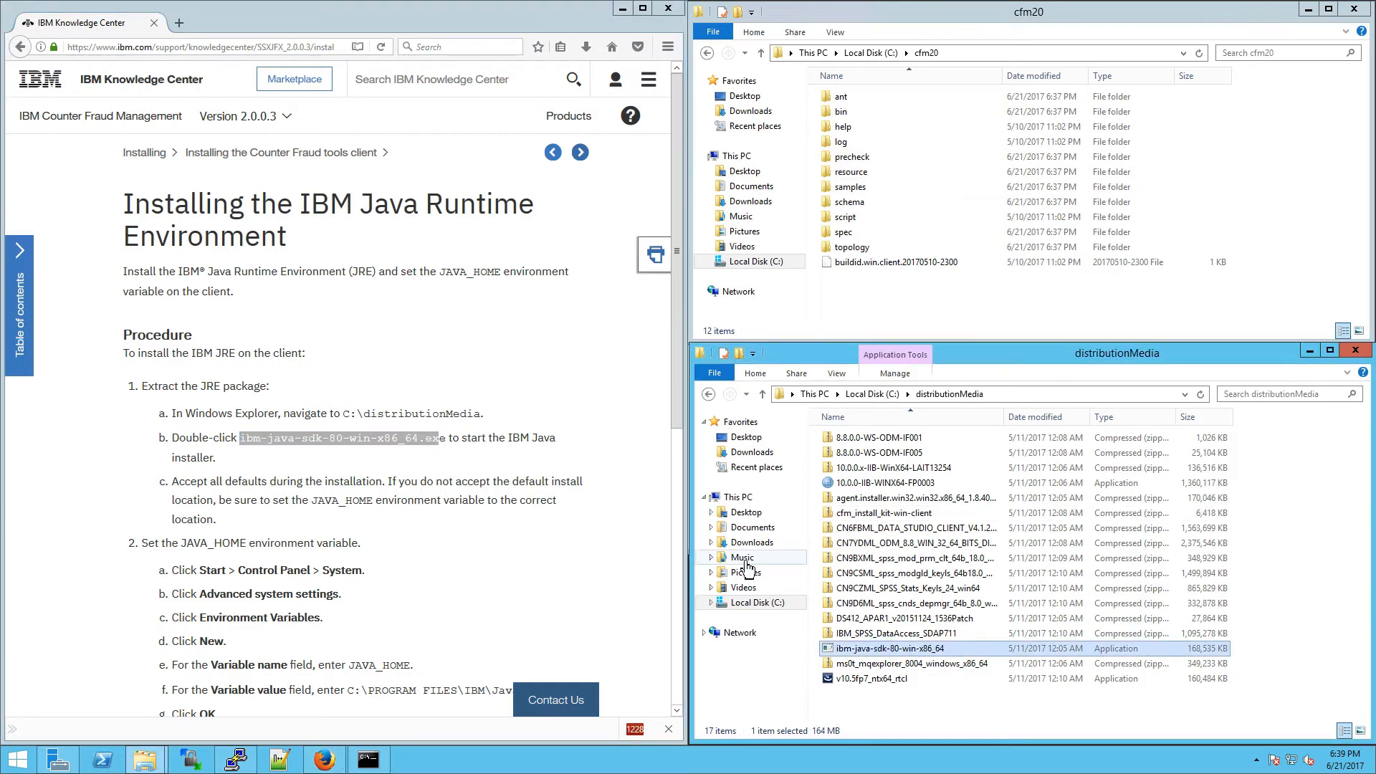
Step: Install IBM 64-bit SDK for Java v8.0 with default folder and setup type as system JVM
click(721, 410)
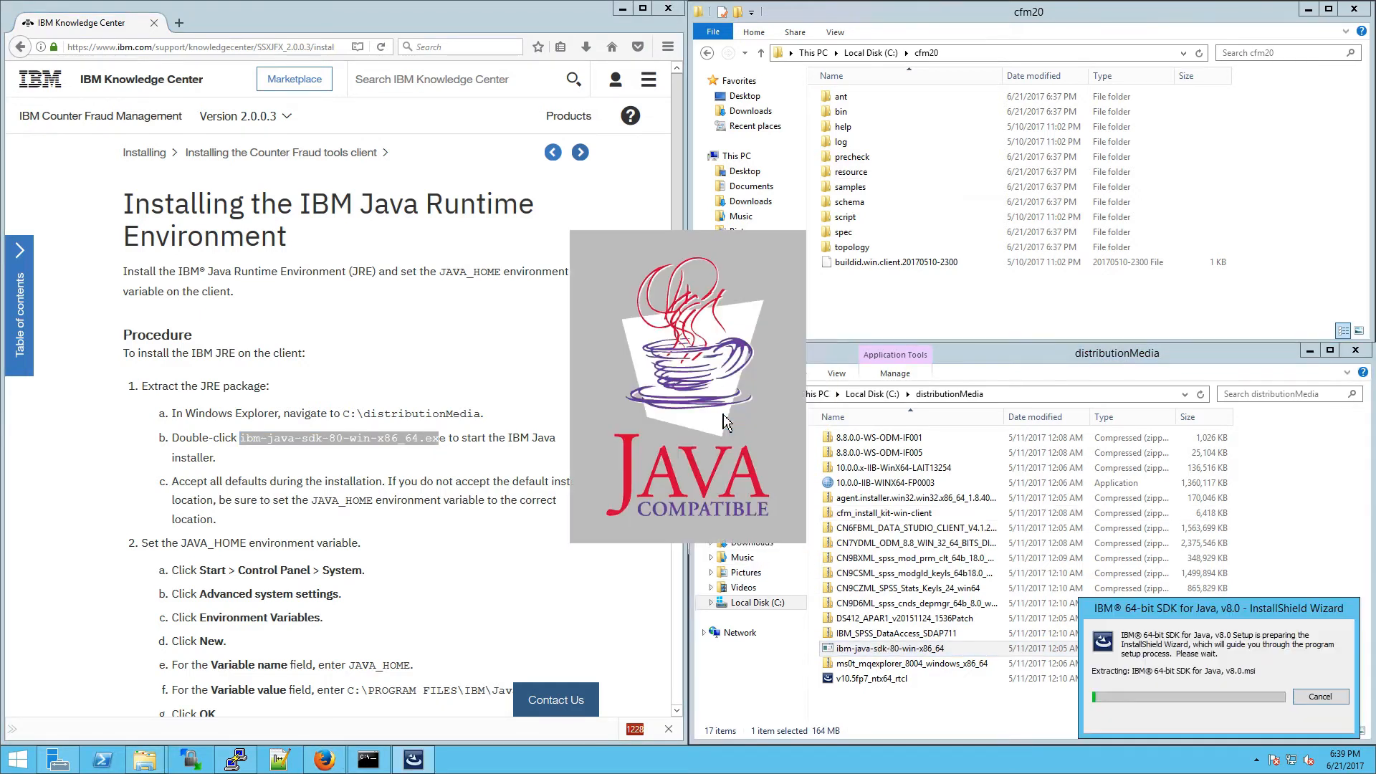
click(760, 456)
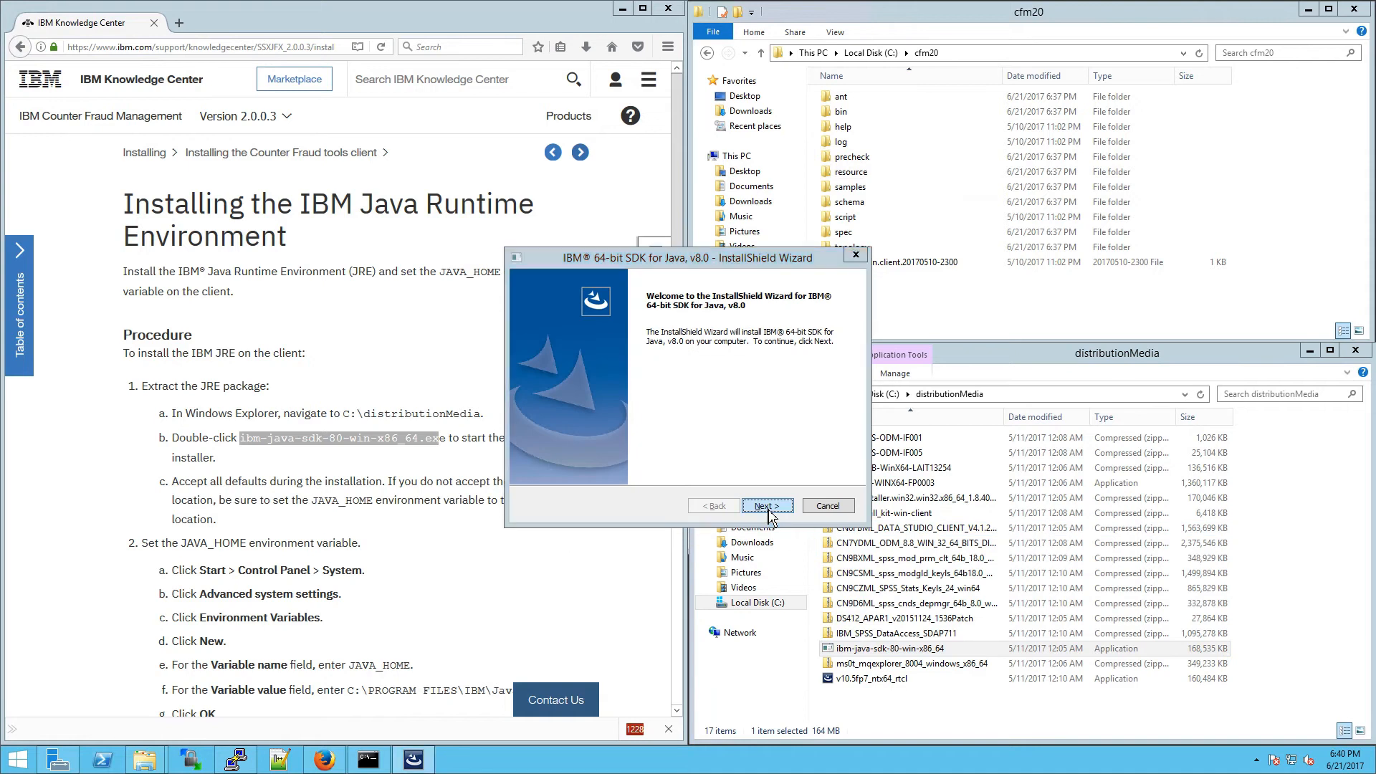
click(767, 506)
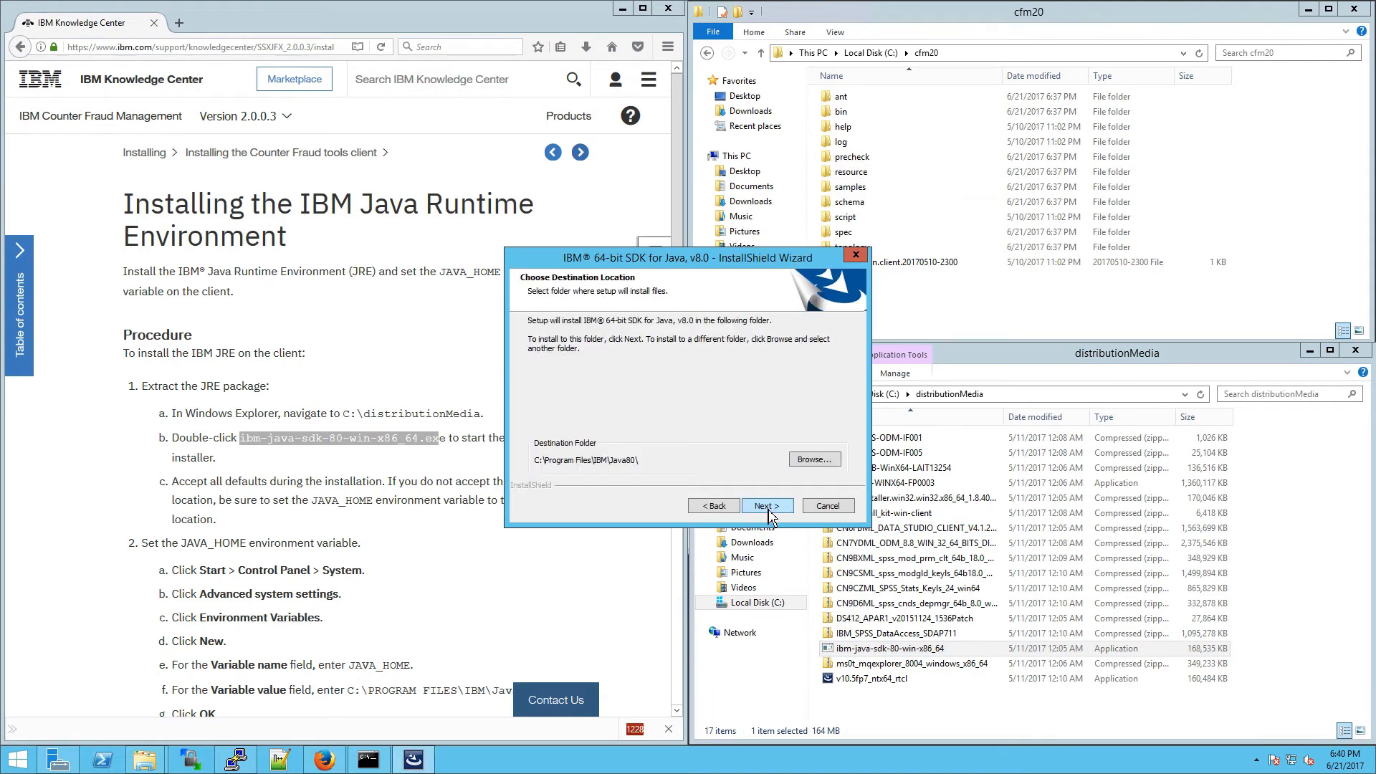
click(766, 506)
click(767, 508)
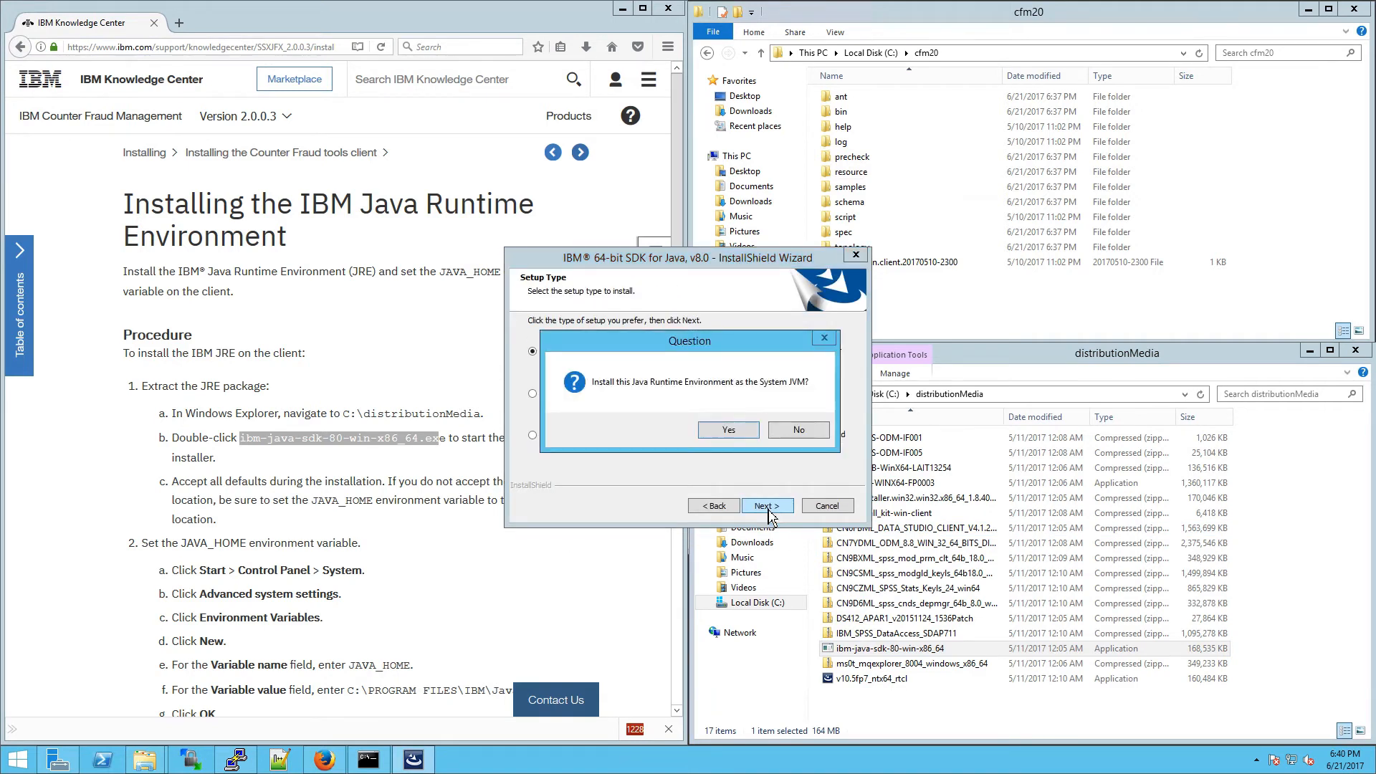
click(751, 434)
click(782, 504)
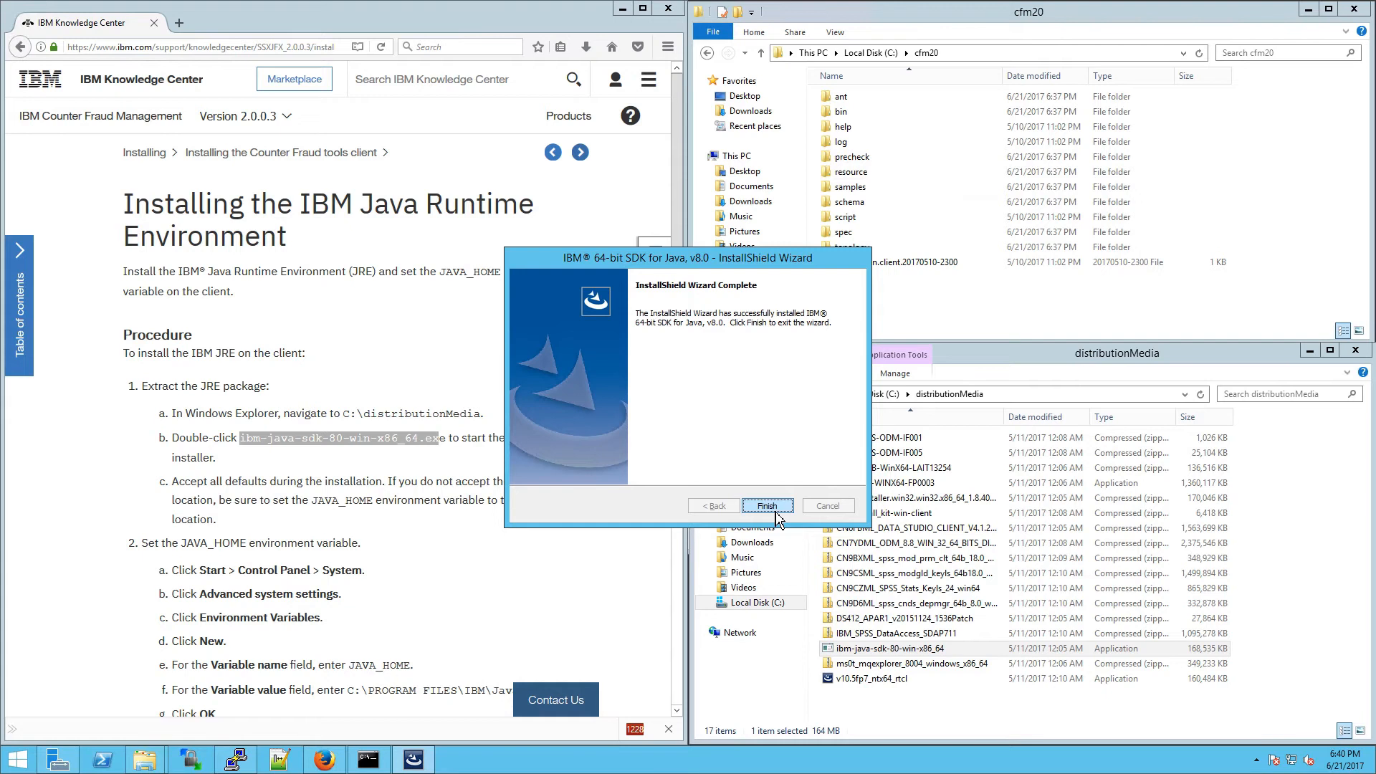
click(774, 510)
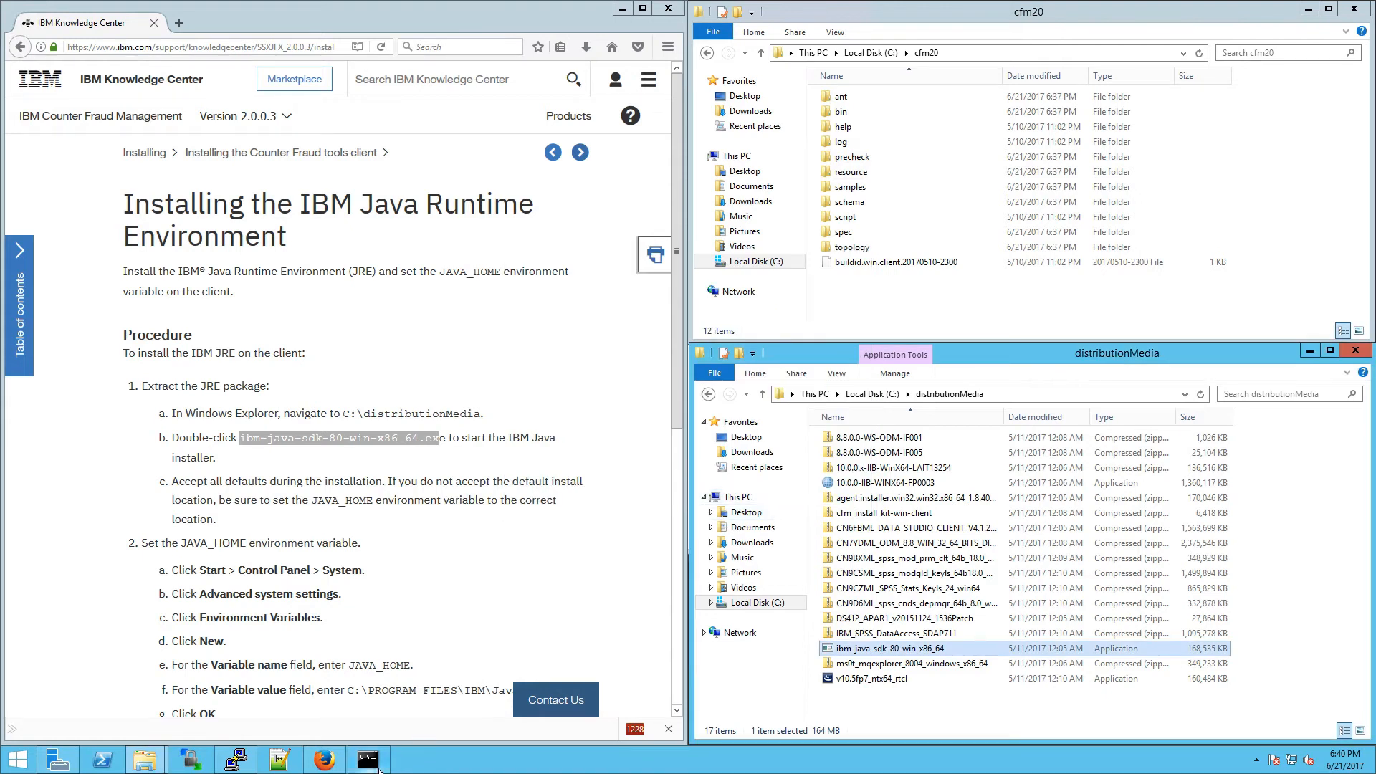
Step: Open System Properties with control sysdm.cpl and enter the new computer name client
click(367, 760)
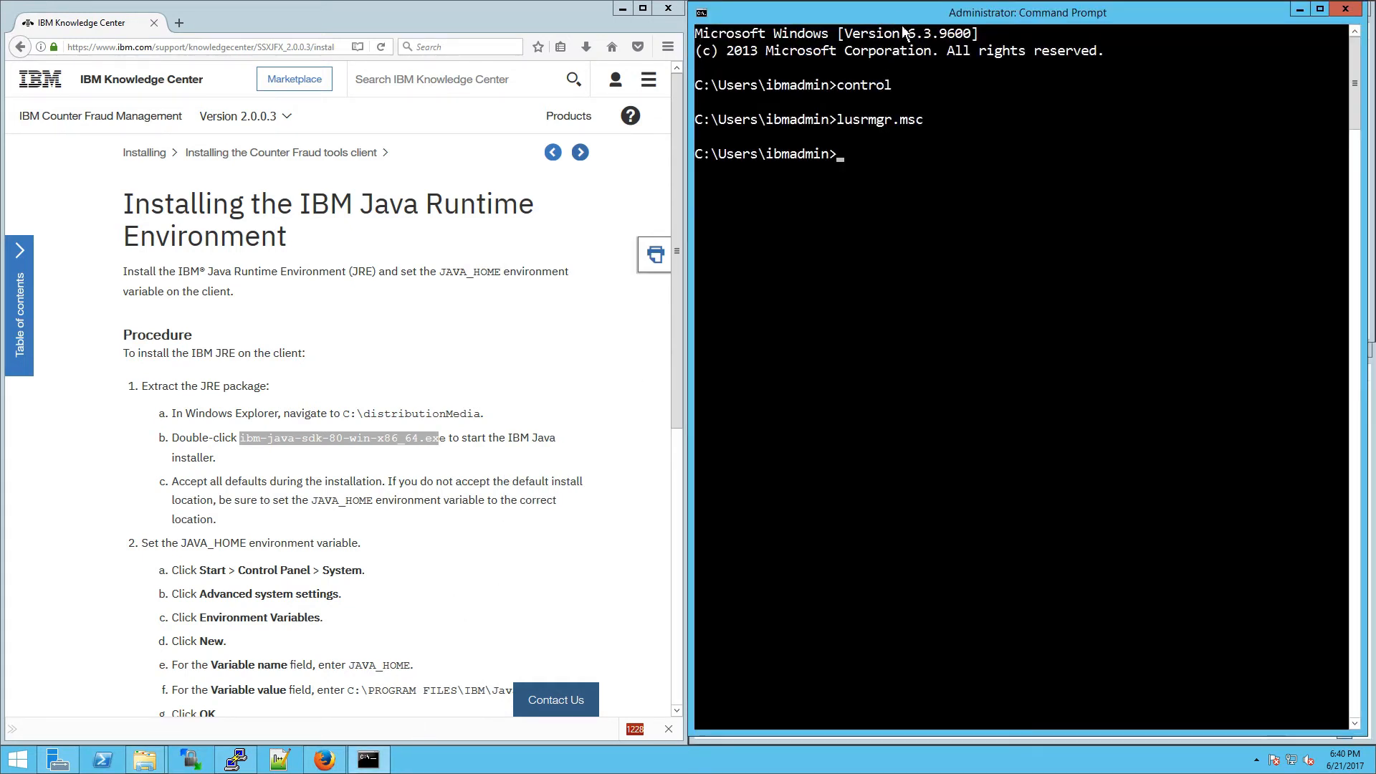
text(control sysdm.cpl)
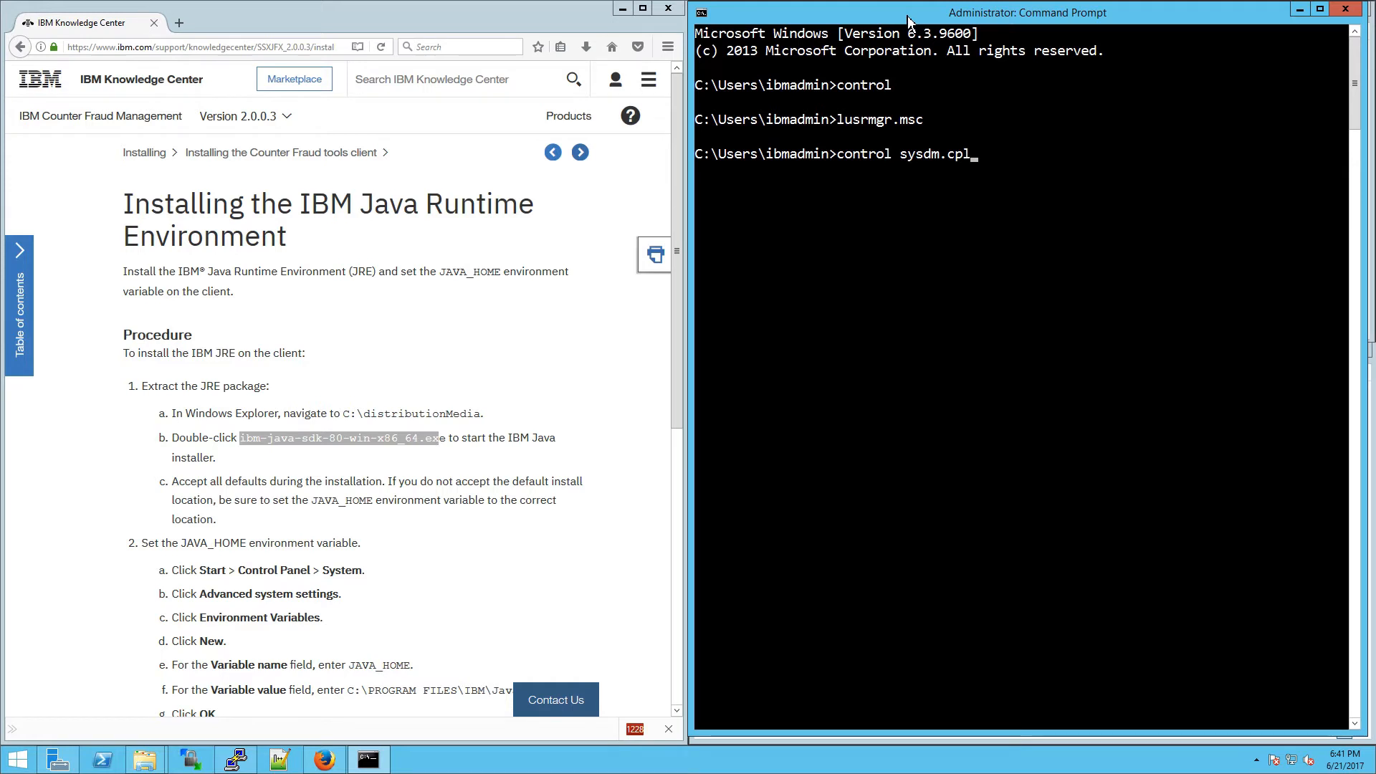
key(Return)
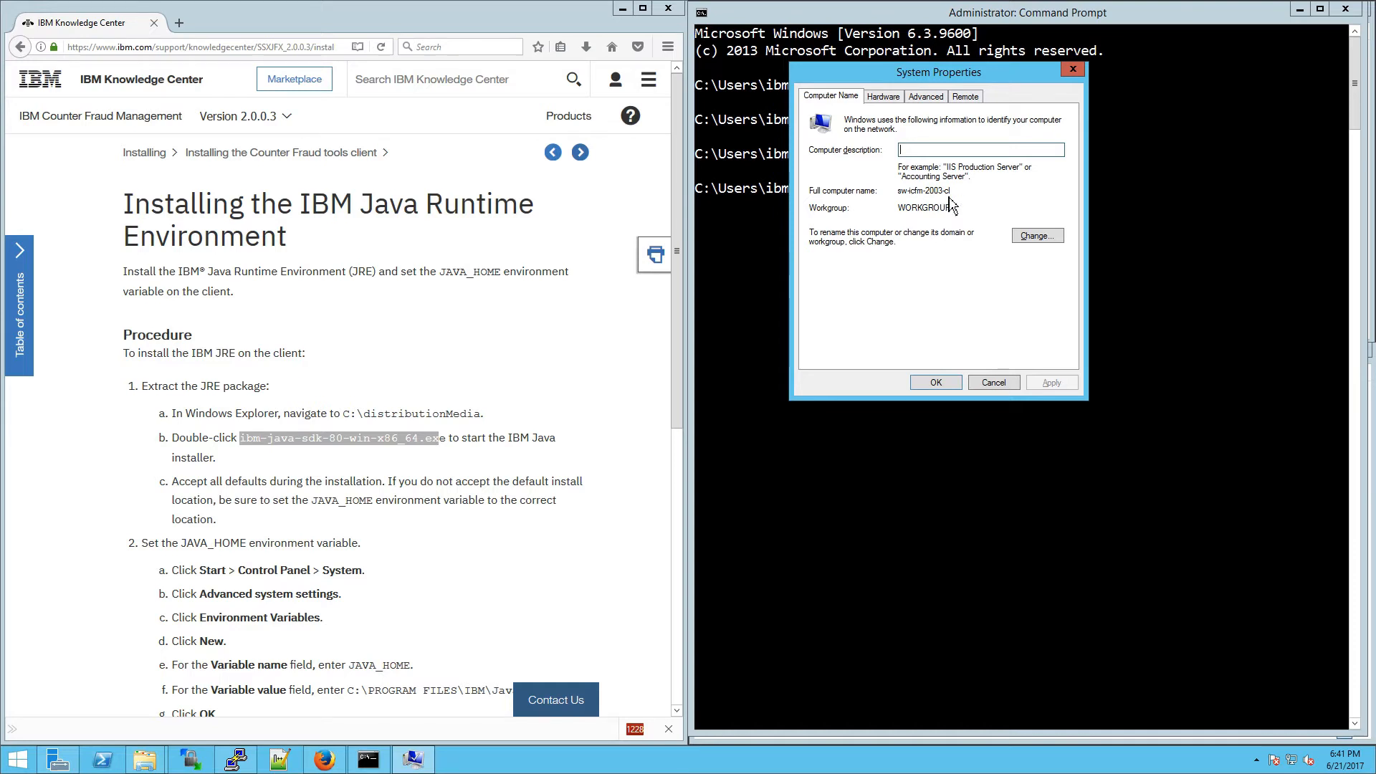
click(1027, 241)
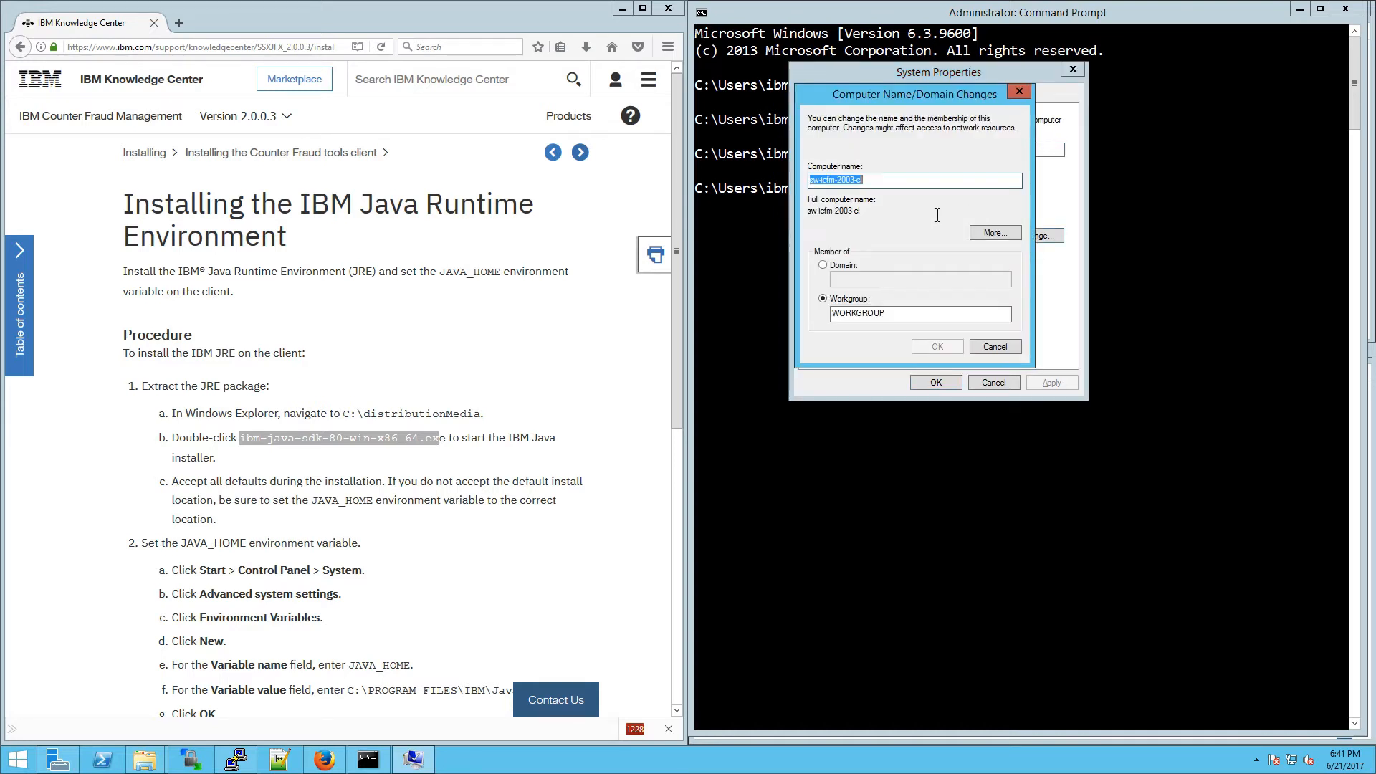
text(client)
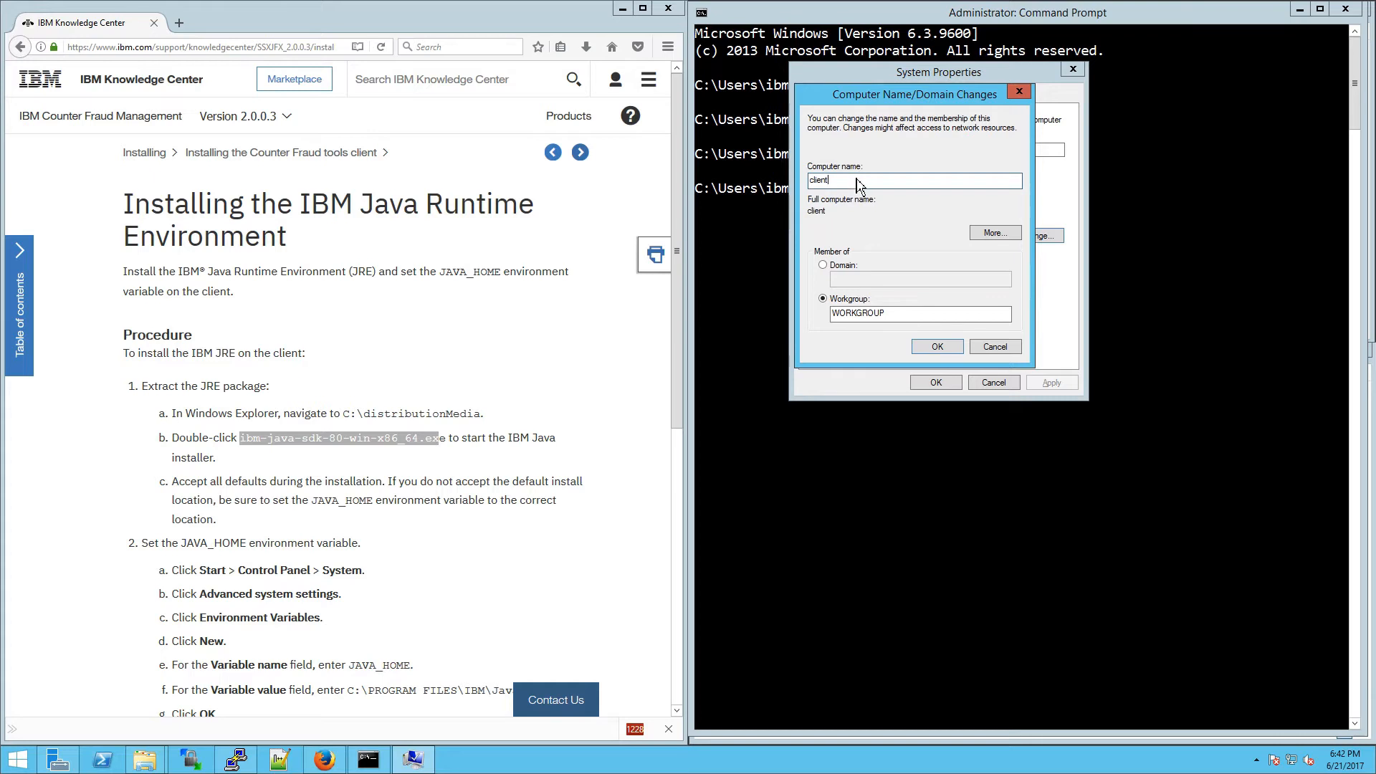
drag(860, 183, 801, 182)
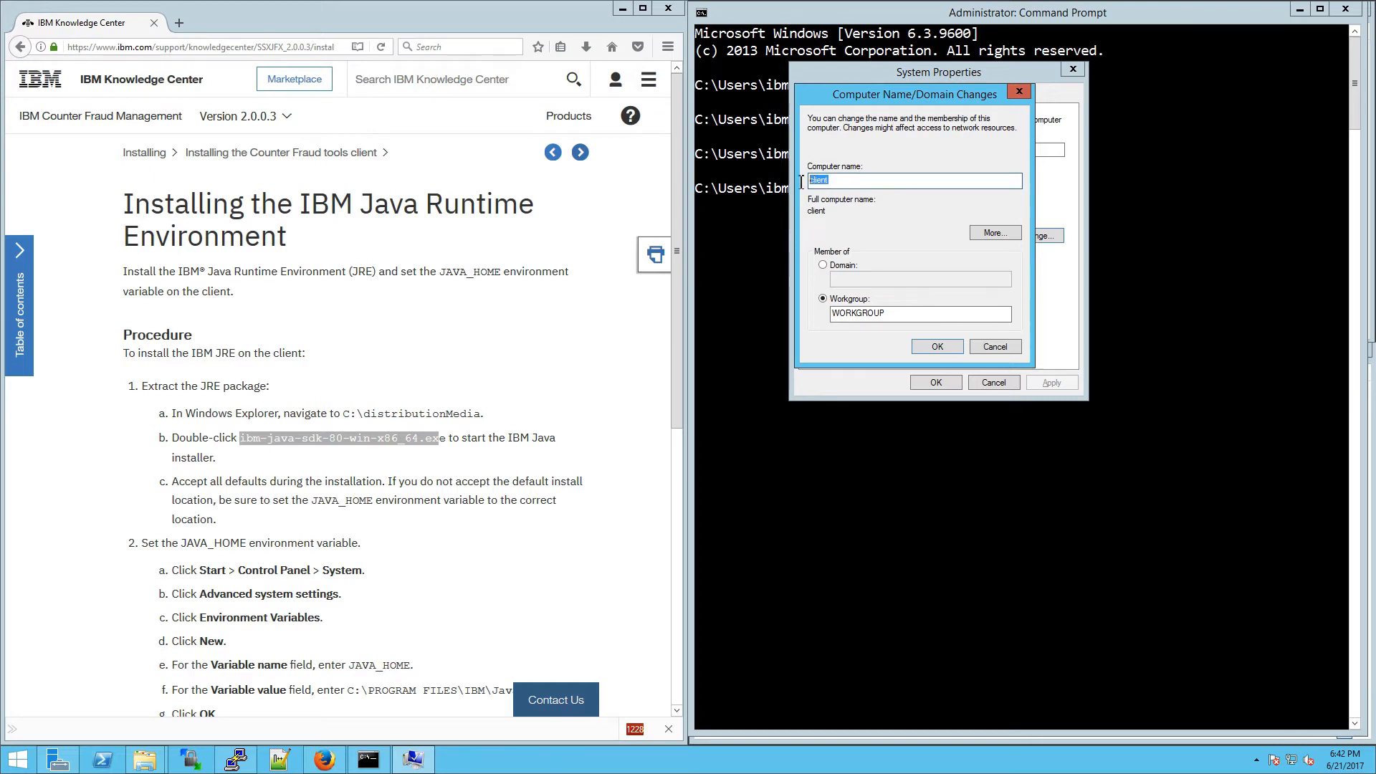
Step: Set primary DNS suffix ibm.com, apply the rename, and acknowledge the restart notice
click(982, 237)
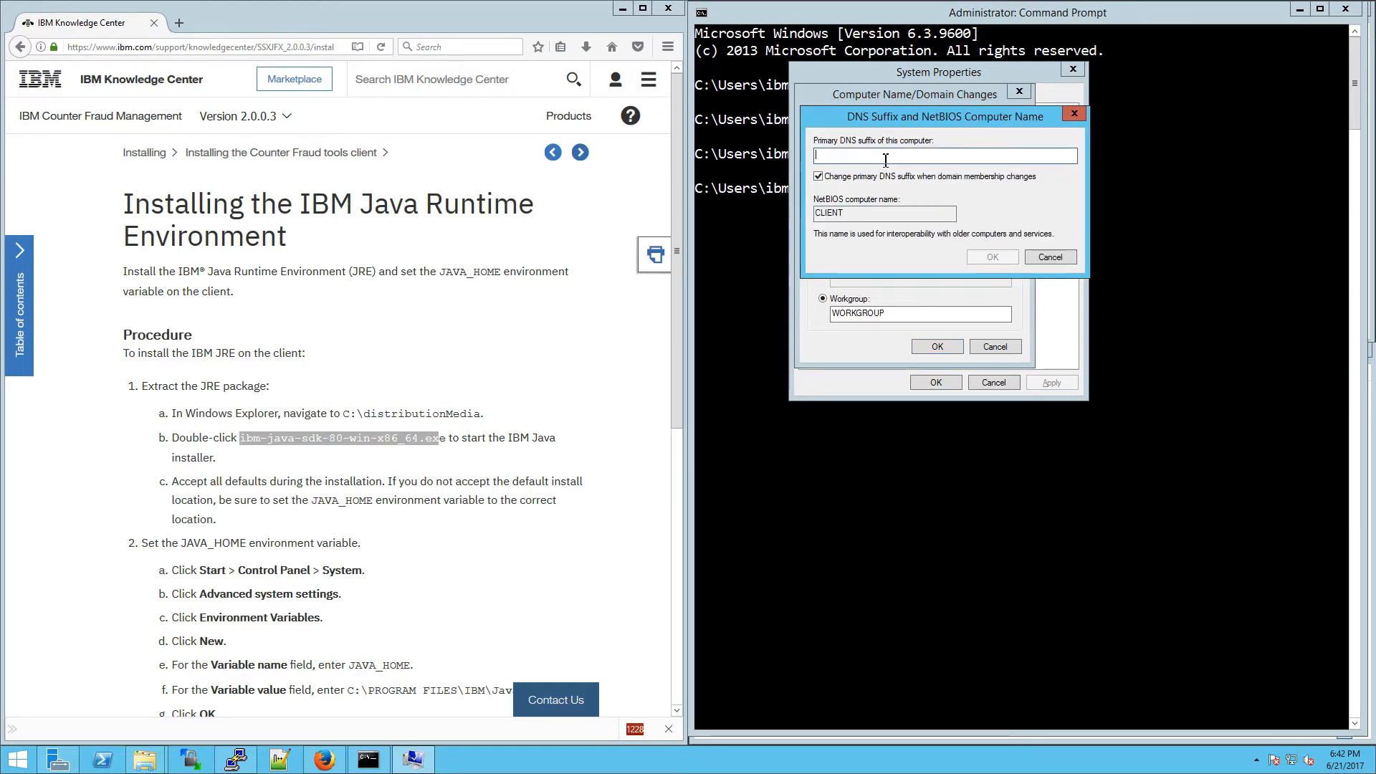
text(ibm.com)
key(Return)
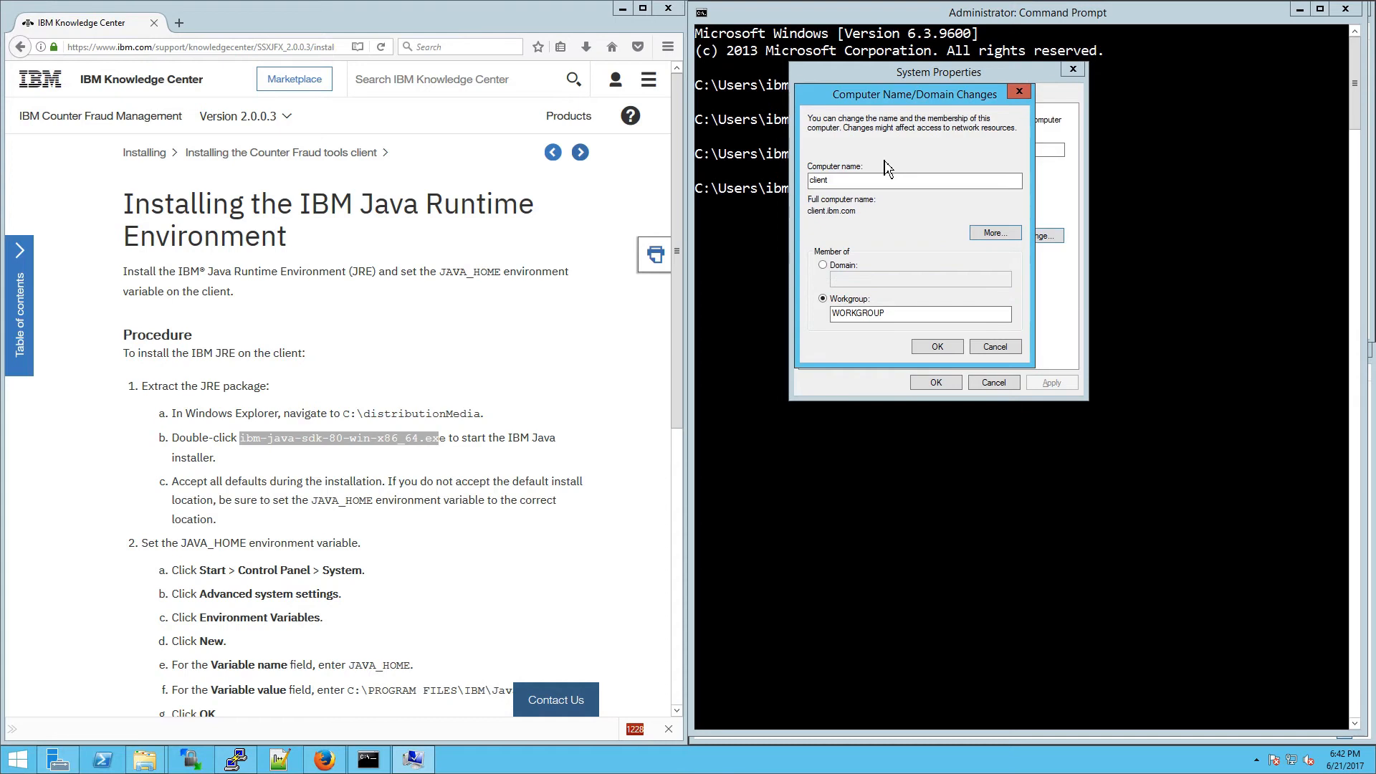
click(956, 349)
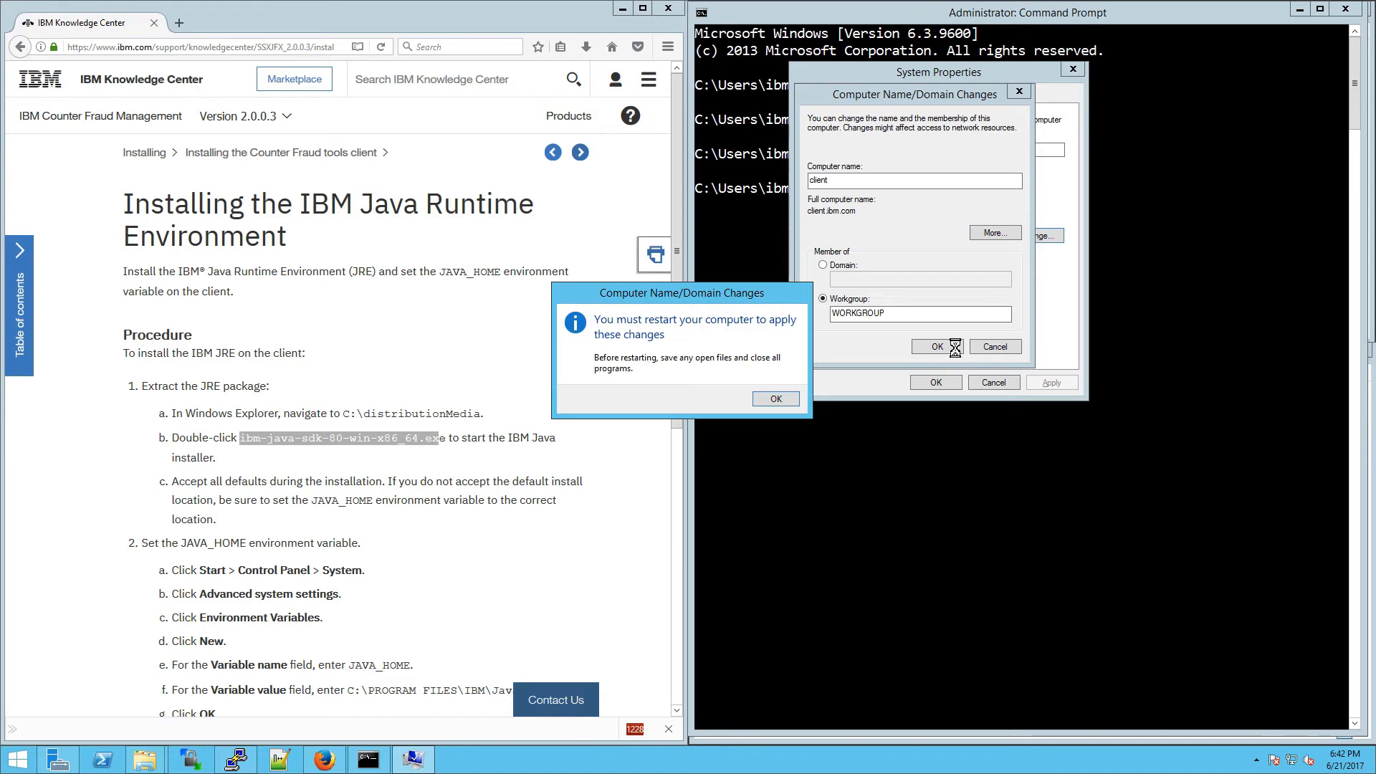
key(Return)
click(928, 384)
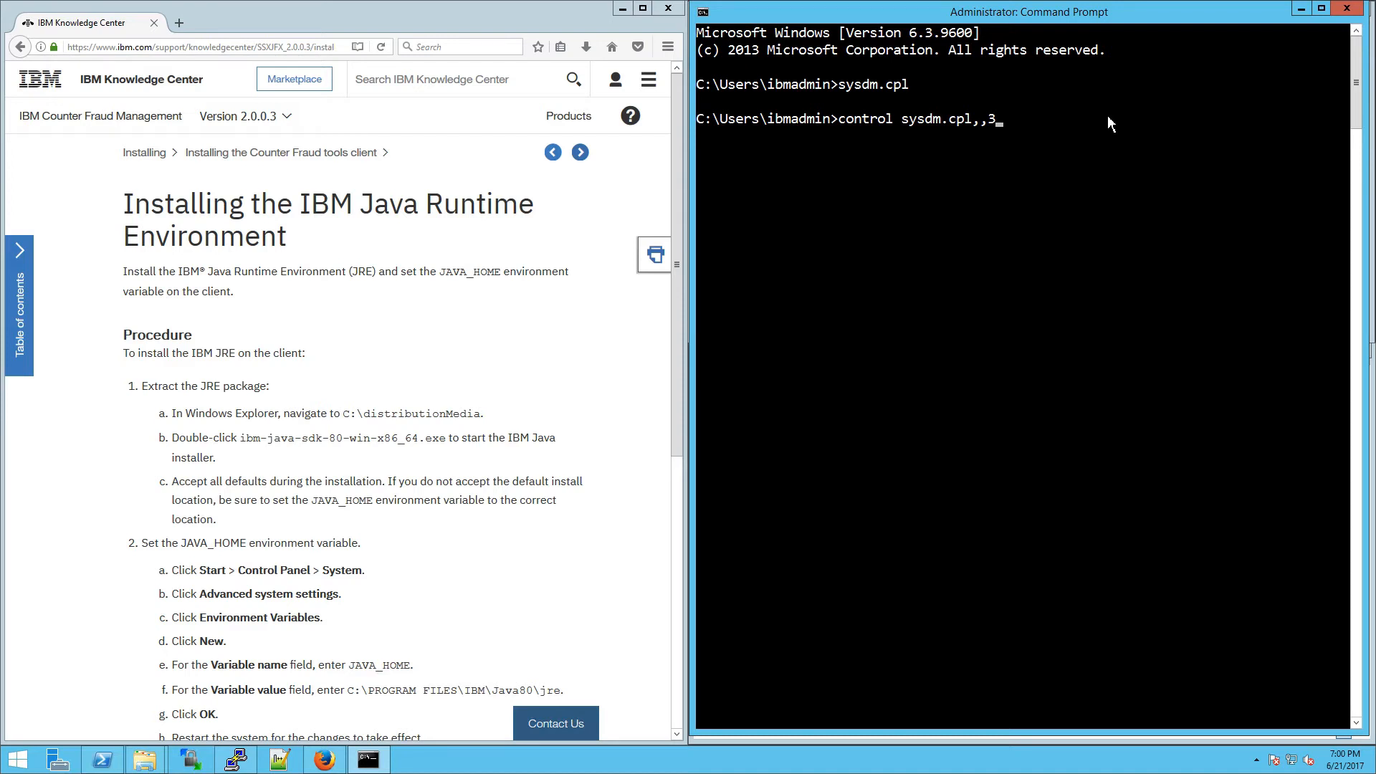
Step: Open advanced system settings, check the computer's new full name, and open Environment Variables
key(Return)
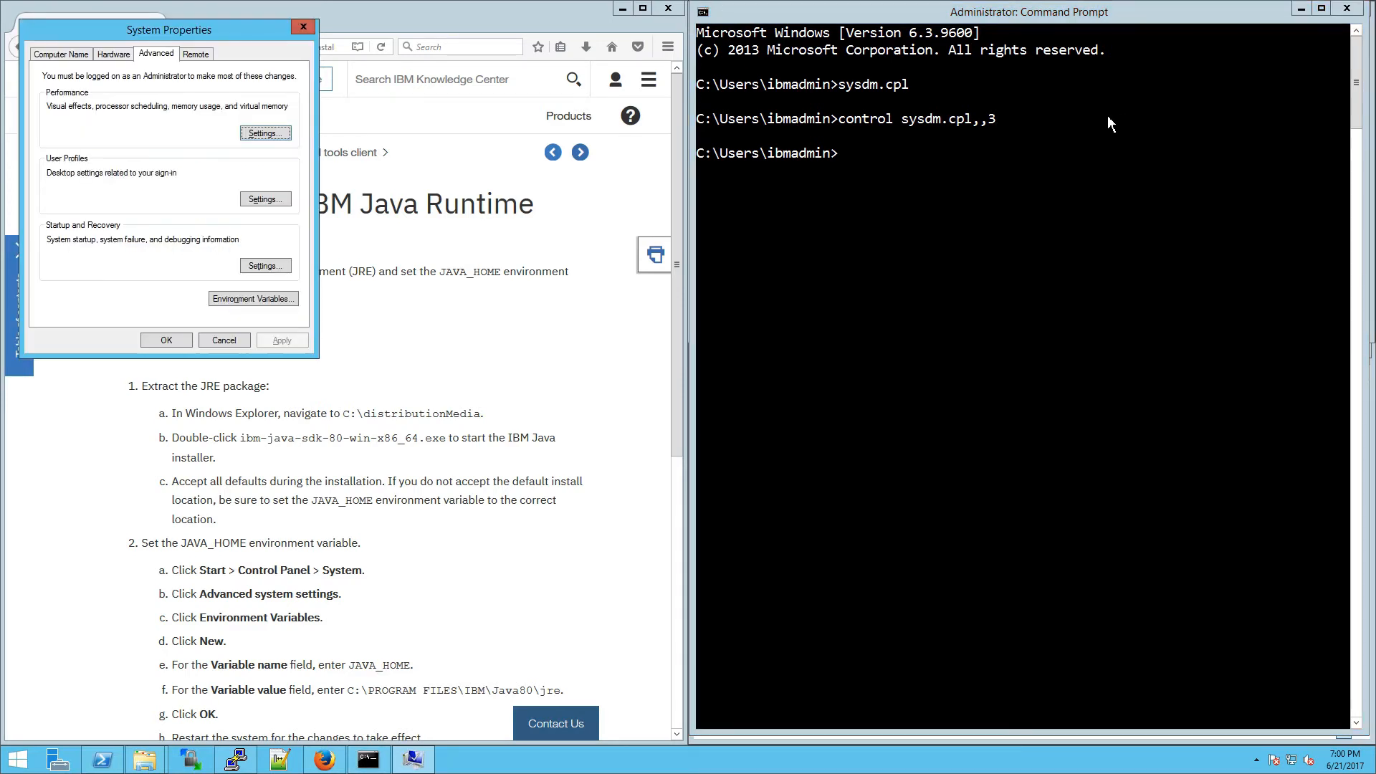
drag(243, 35, 999, 178)
click(836, 202)
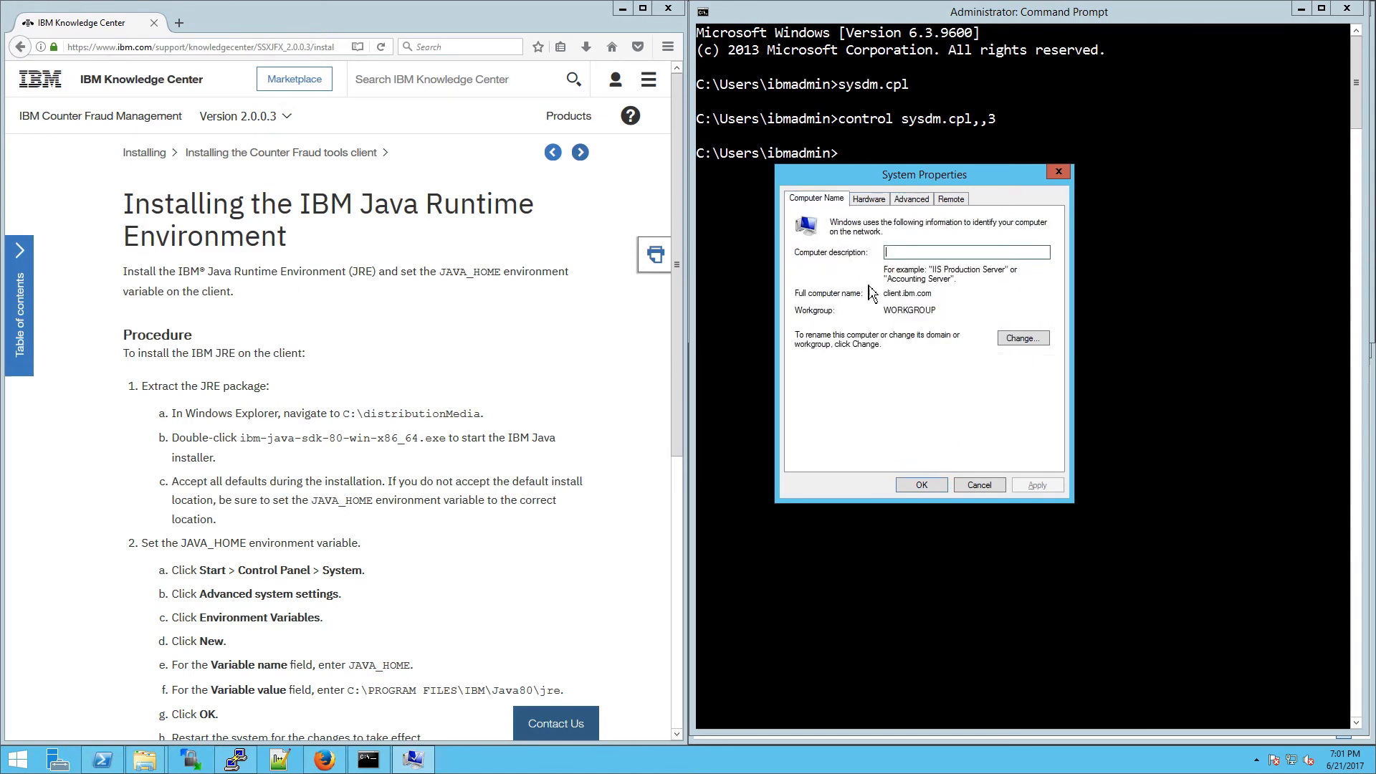
click(911, 200)
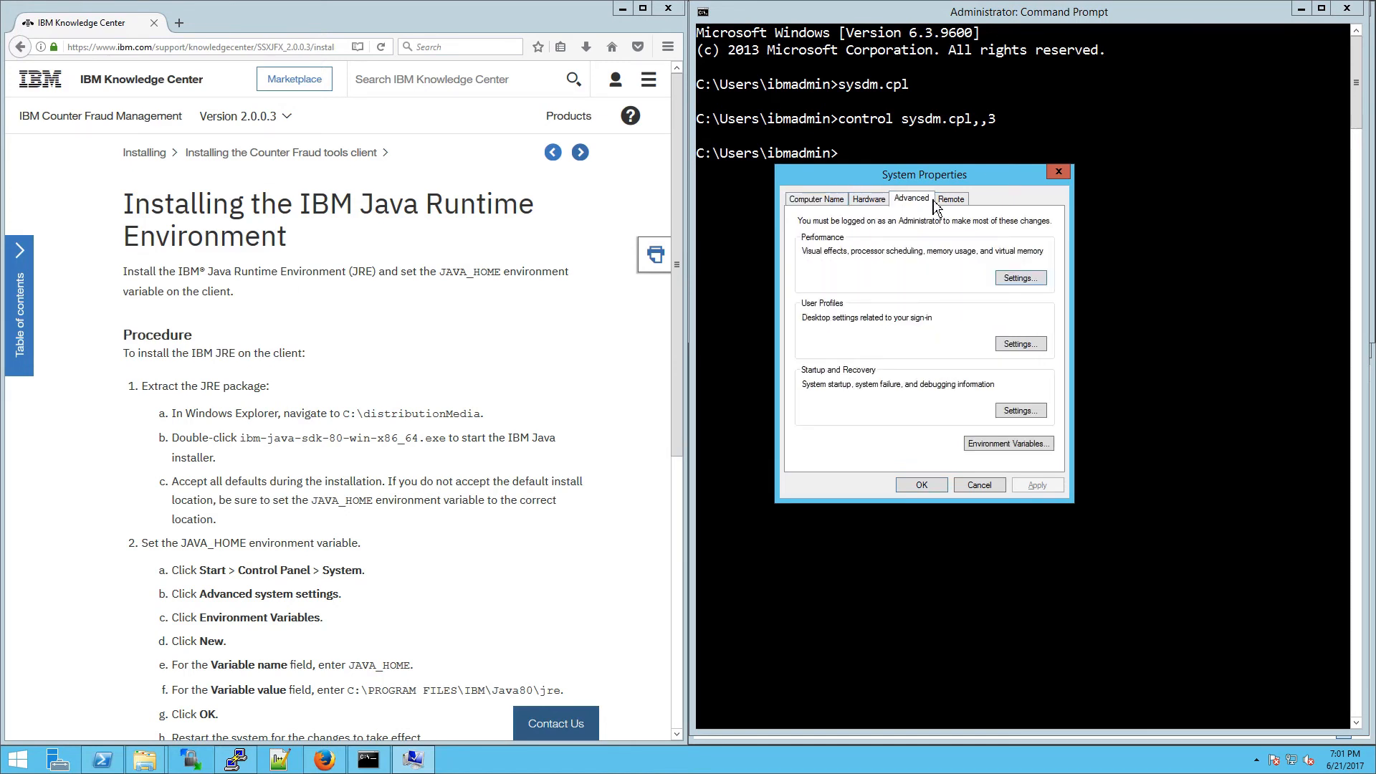
click(1009, 450)
click(887, 414)
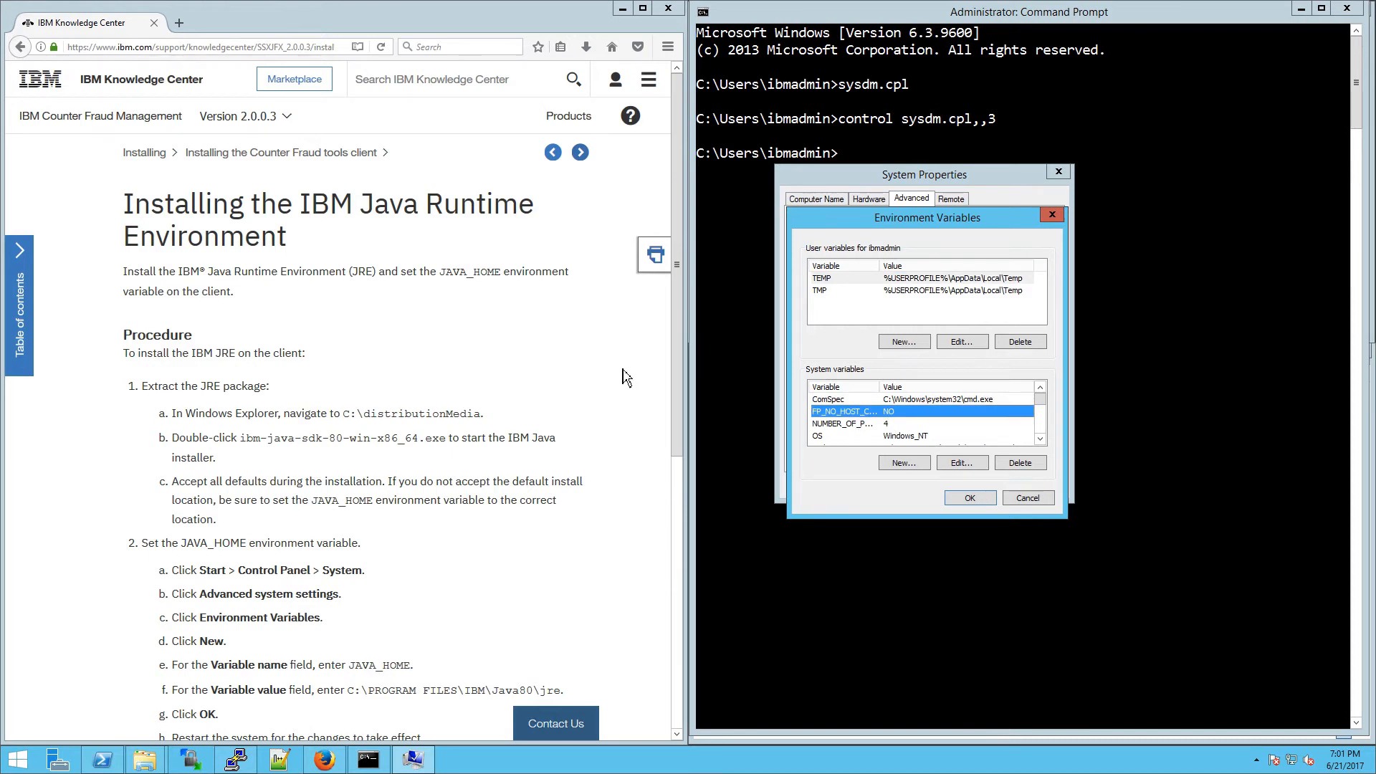
Step: Add system variable JAVA_HOME = C:\PROGRAM FILES\IBM\Java80\jre and close all settings windows
click(903, 465)
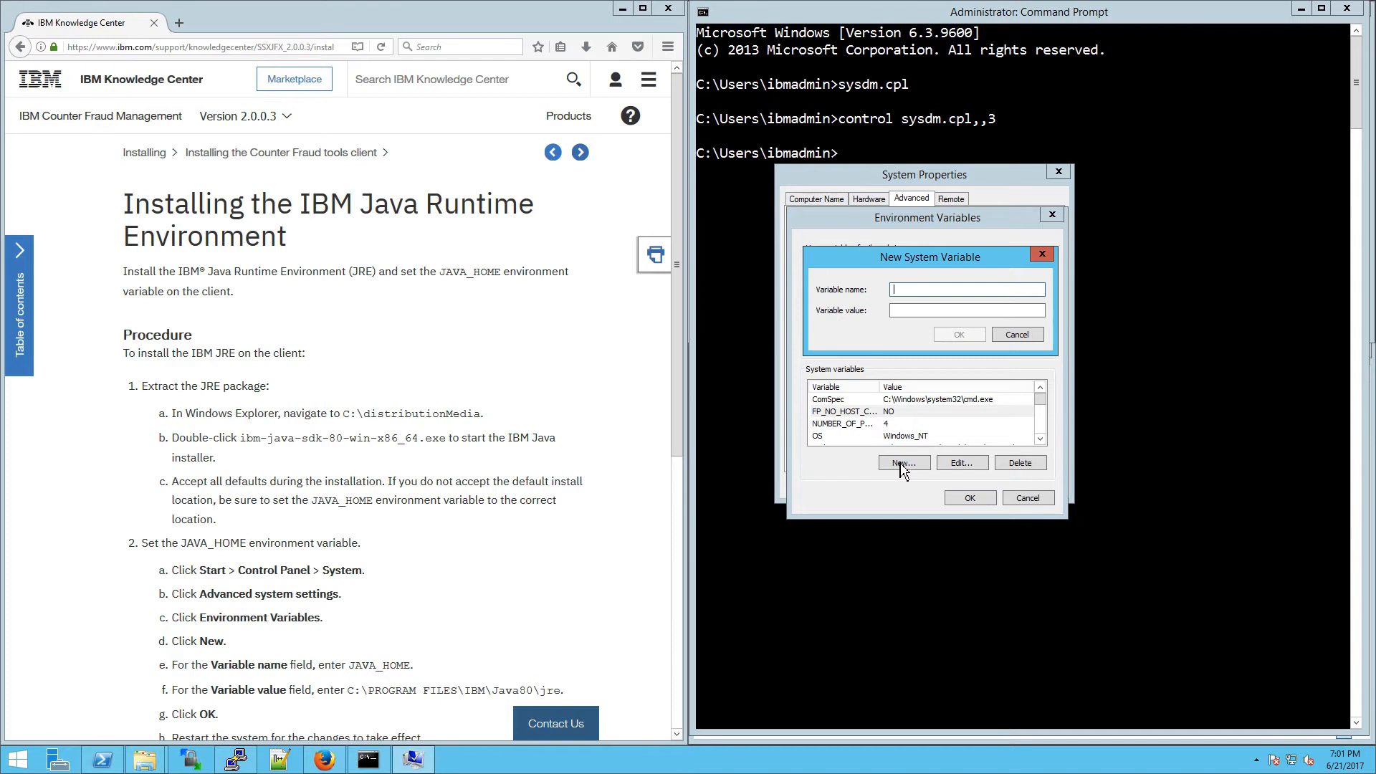
text(JAVA_HOME)
click(913, 311)
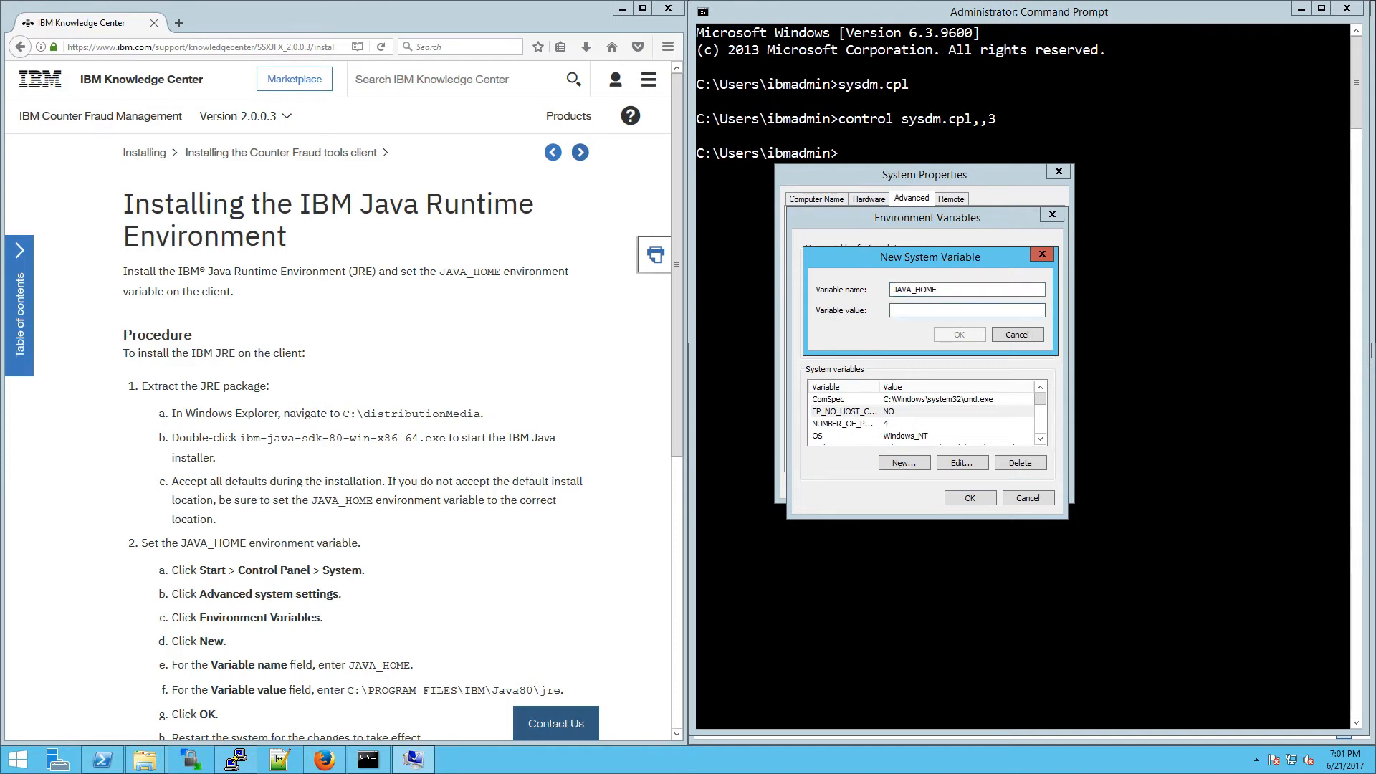
text(C:\PROGRAM FILES\IBM\Java80\jre)
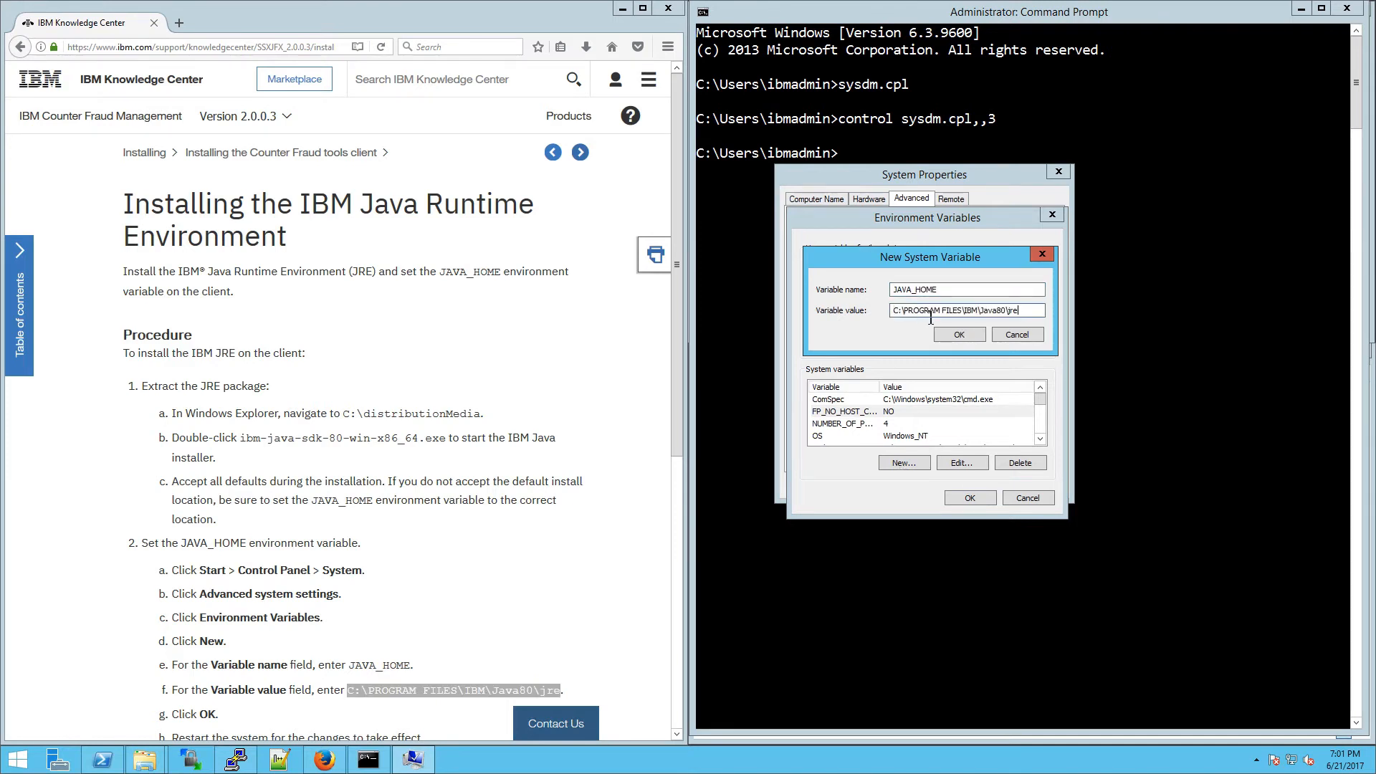
click(959, 336)
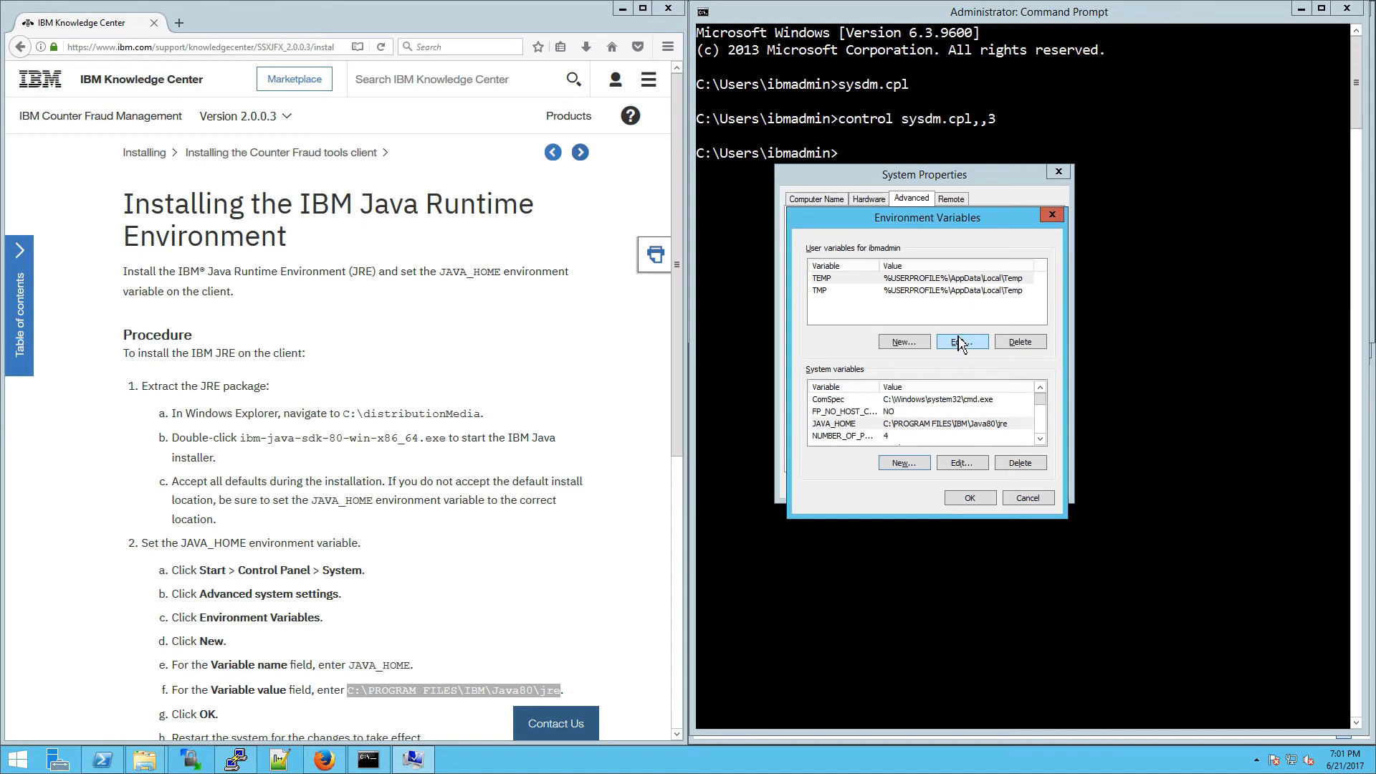
click(957, 502)
click(937, 484)
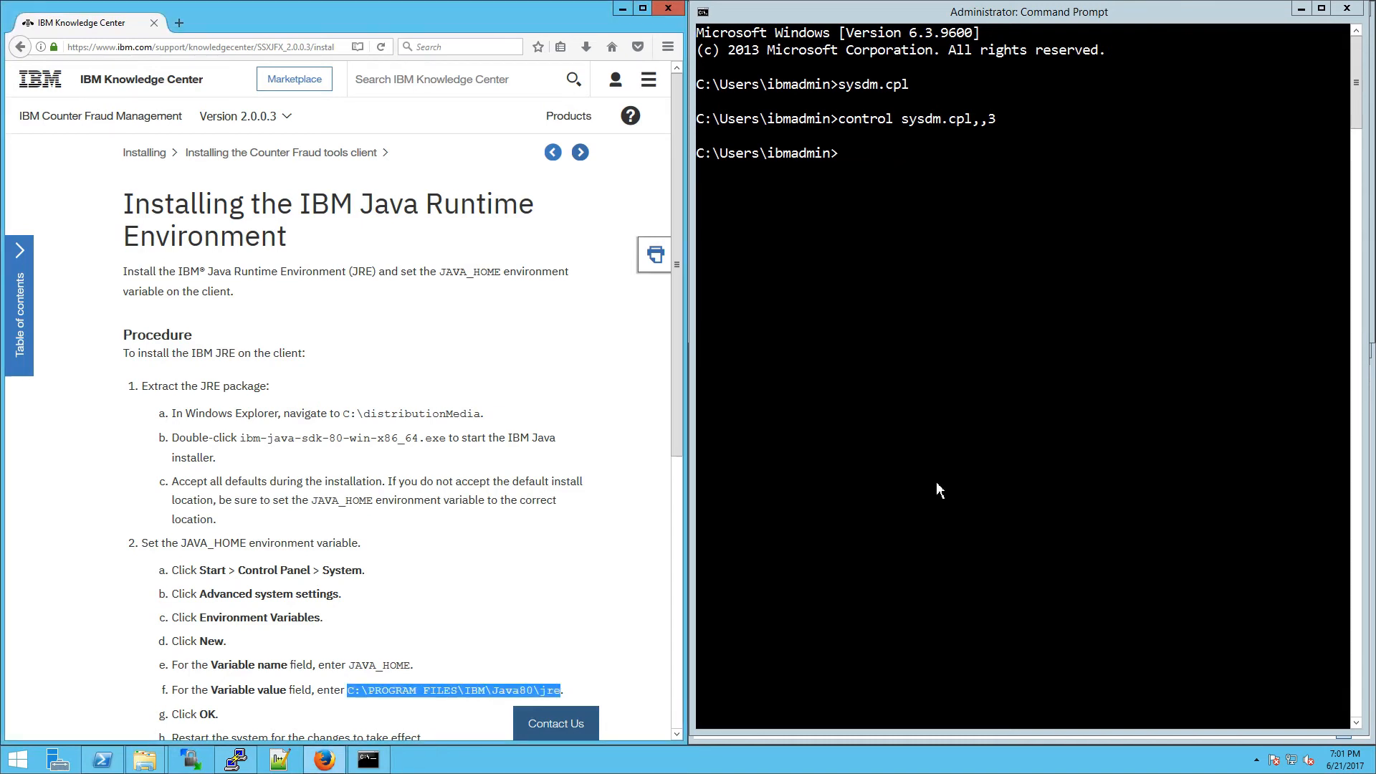
click(1343, 15)
Step: Launch Command Prompt as administrator from Start and snap it to the right half of the screen
click(21, 760)
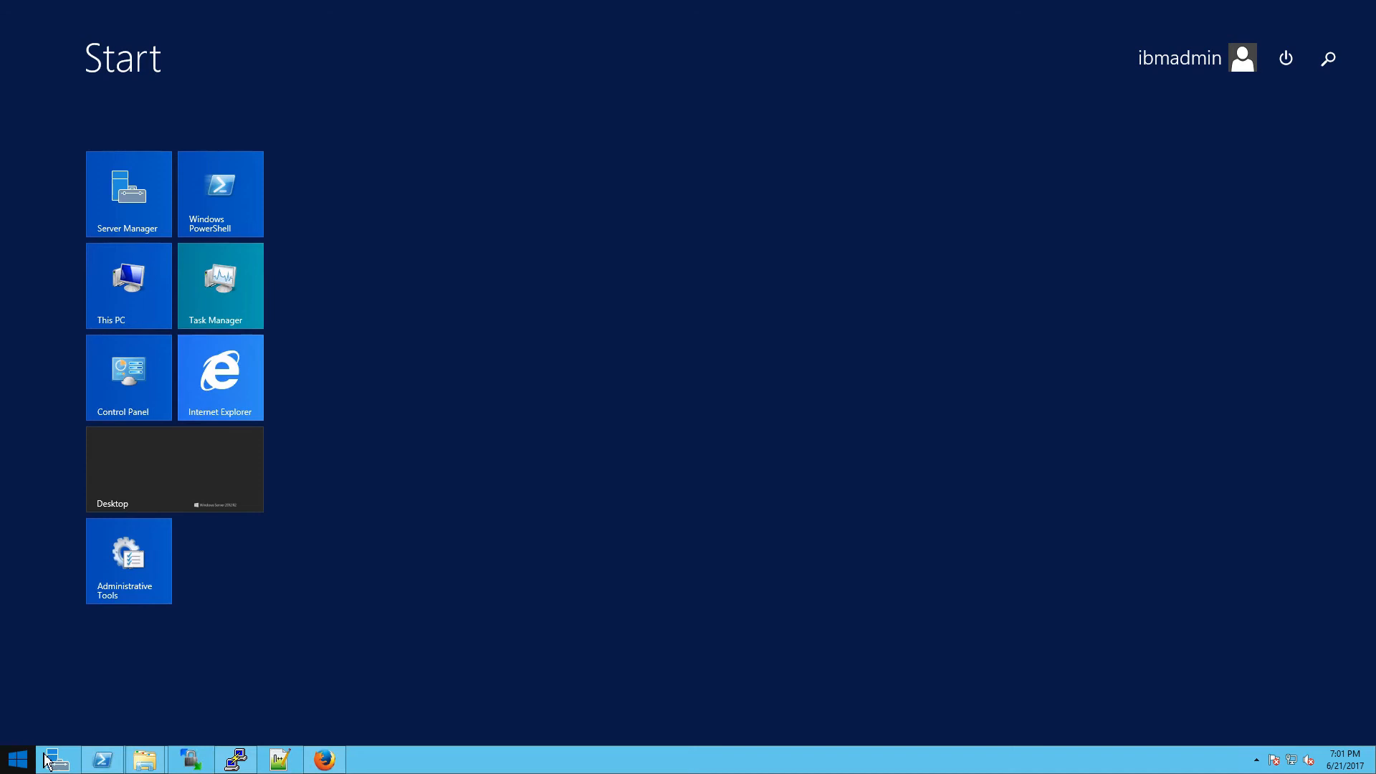
text(cmd)
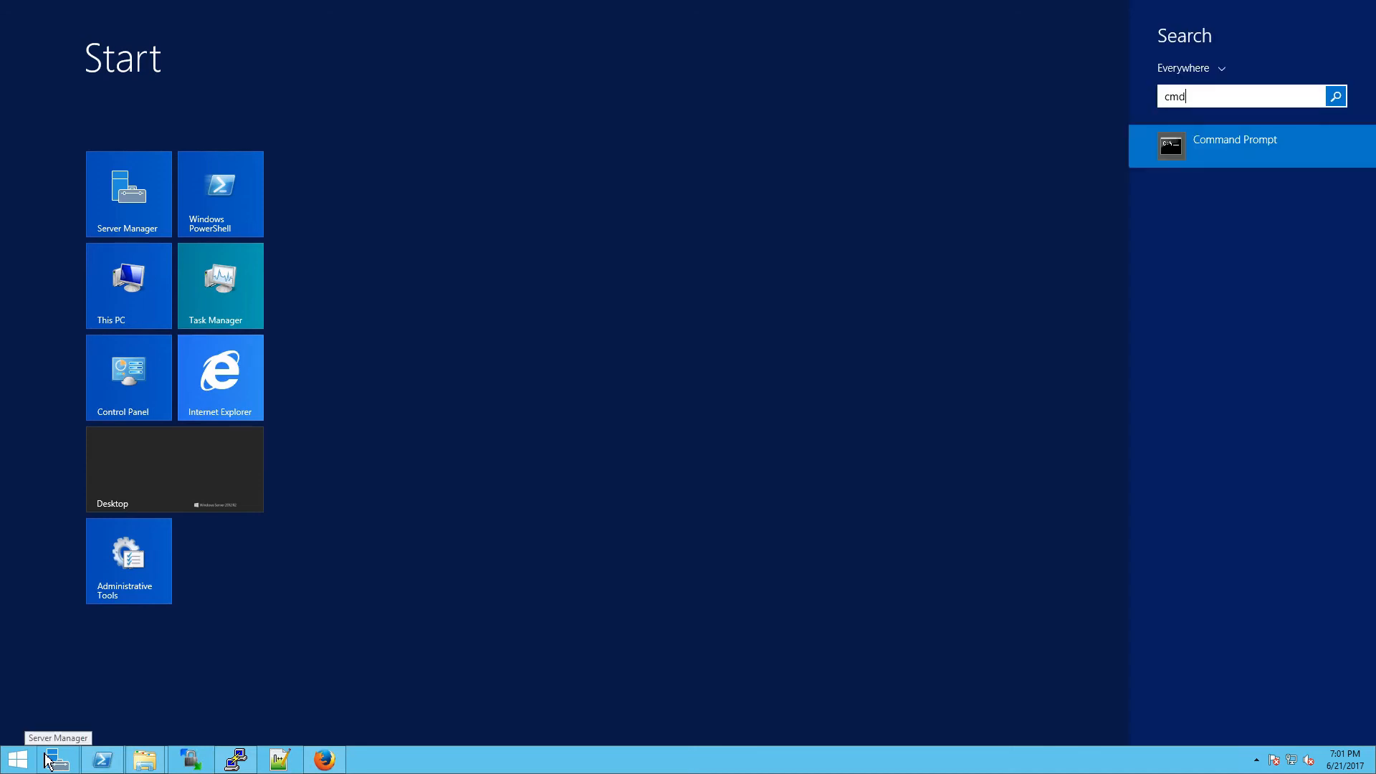
right_click(1187, 151)
click(1240, 261)
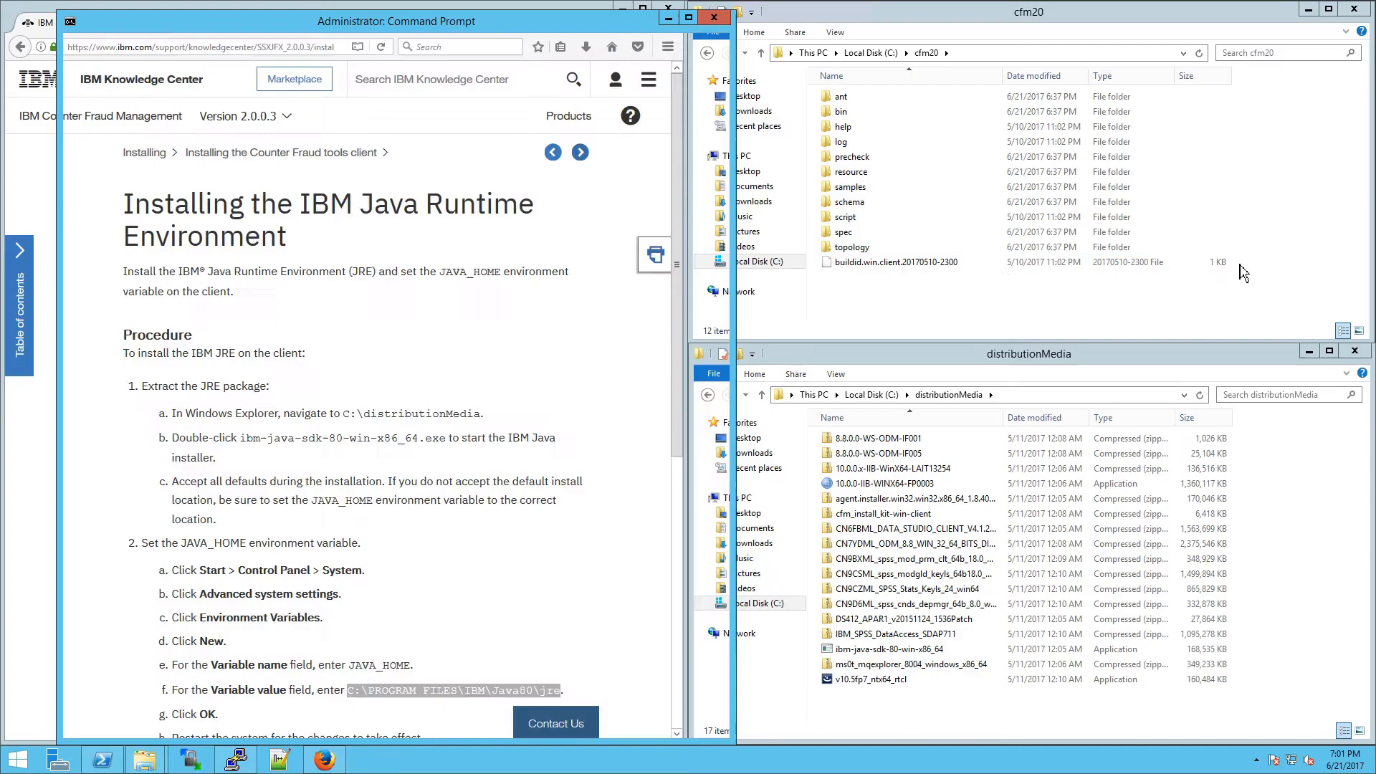
key(super+Right)
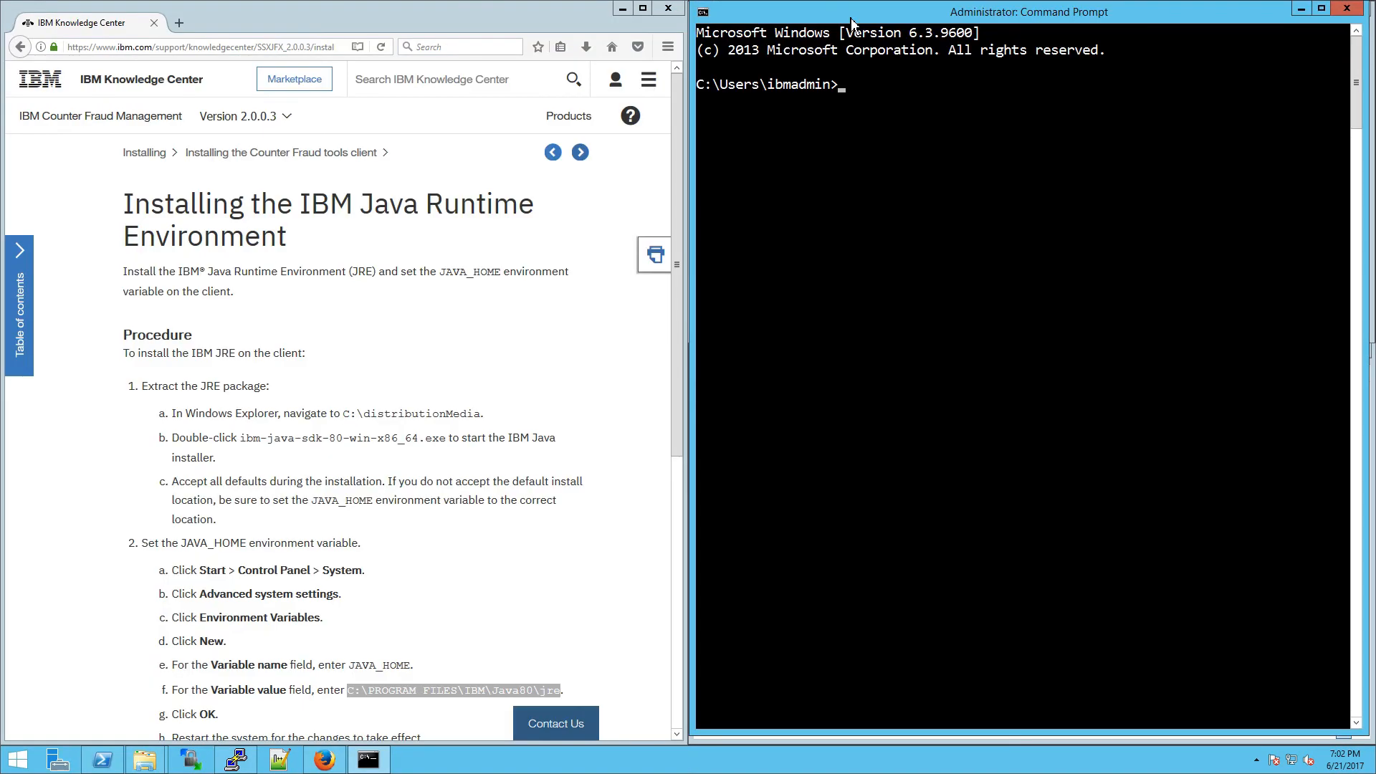
Step: Advance the docs to the next topic, Customizing the client resource properties files
scroll(446, 660, down, 2)
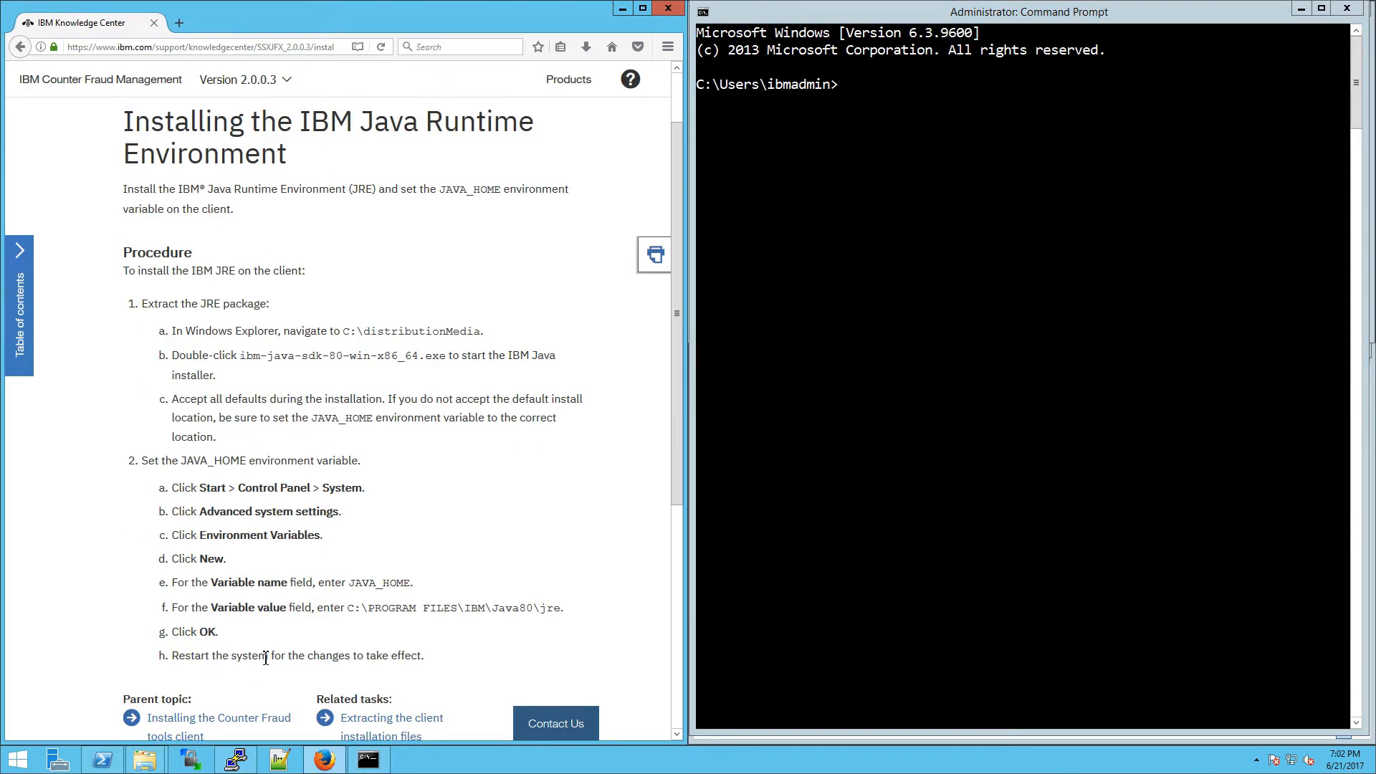
double_click(190, 660)
click(192, 661)
click(819, 29)
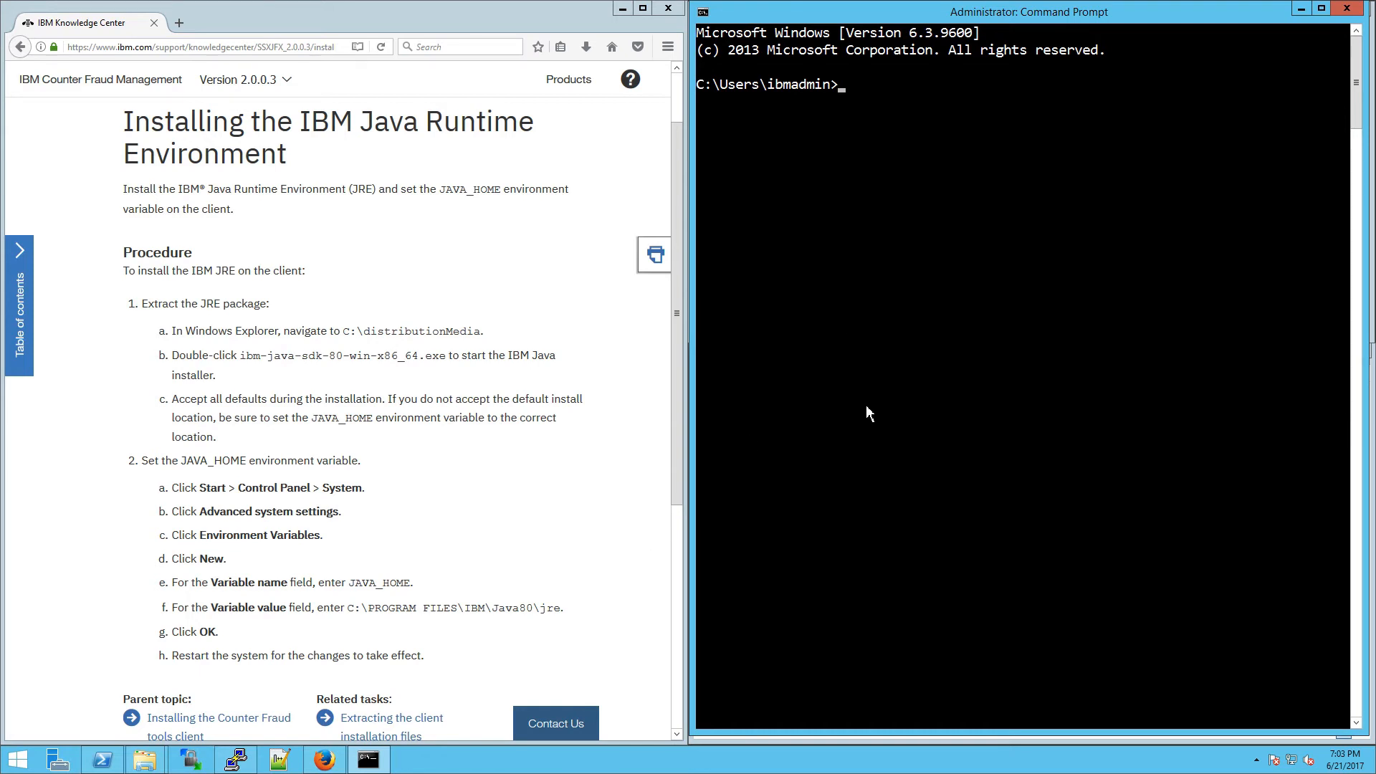
drag(419, 652, 316, 649)
click(299, 634)
scroll(309, 624, up, 2)
click(581, 152)
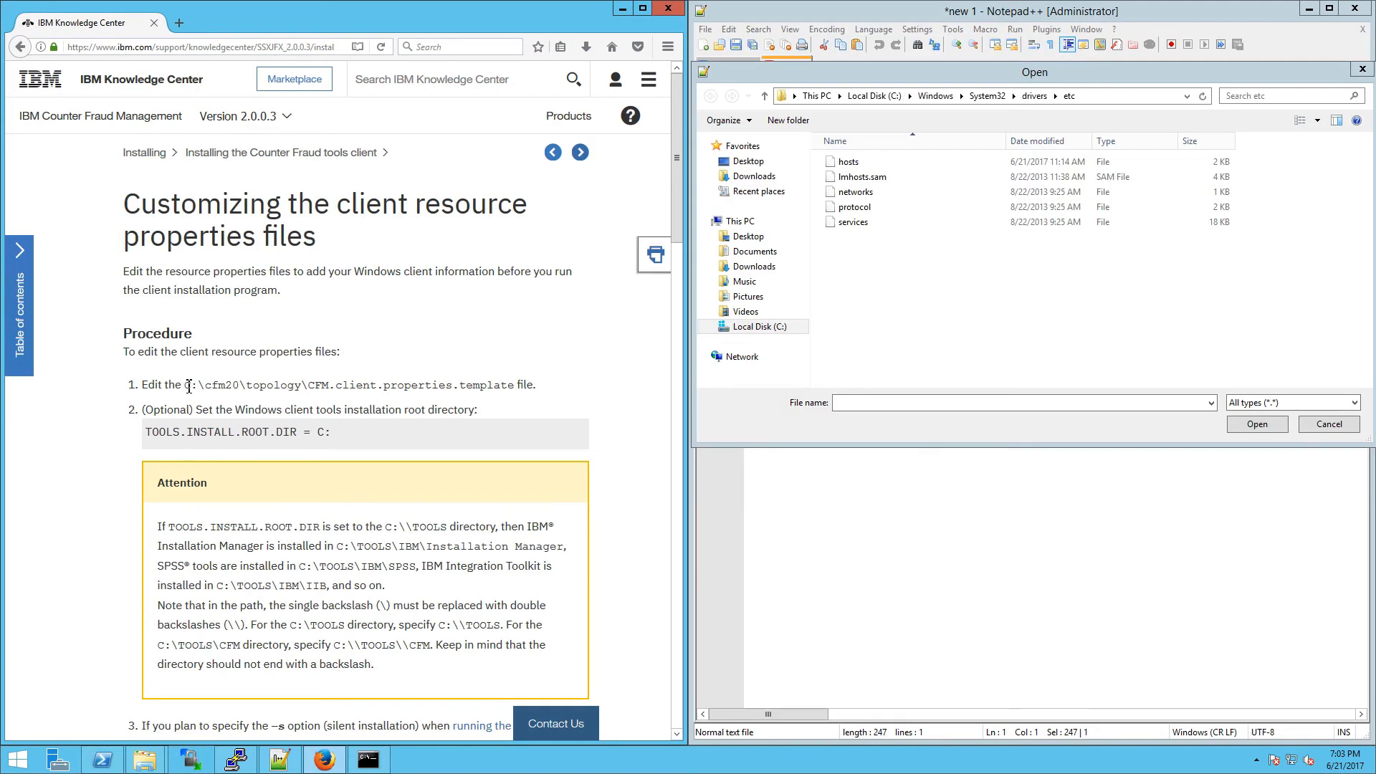
Step: Open C:\cfm20\topology\CFM.client.properties.template in Notepad++ using the path copied from the docs
drag(189, 387, 516, 388)
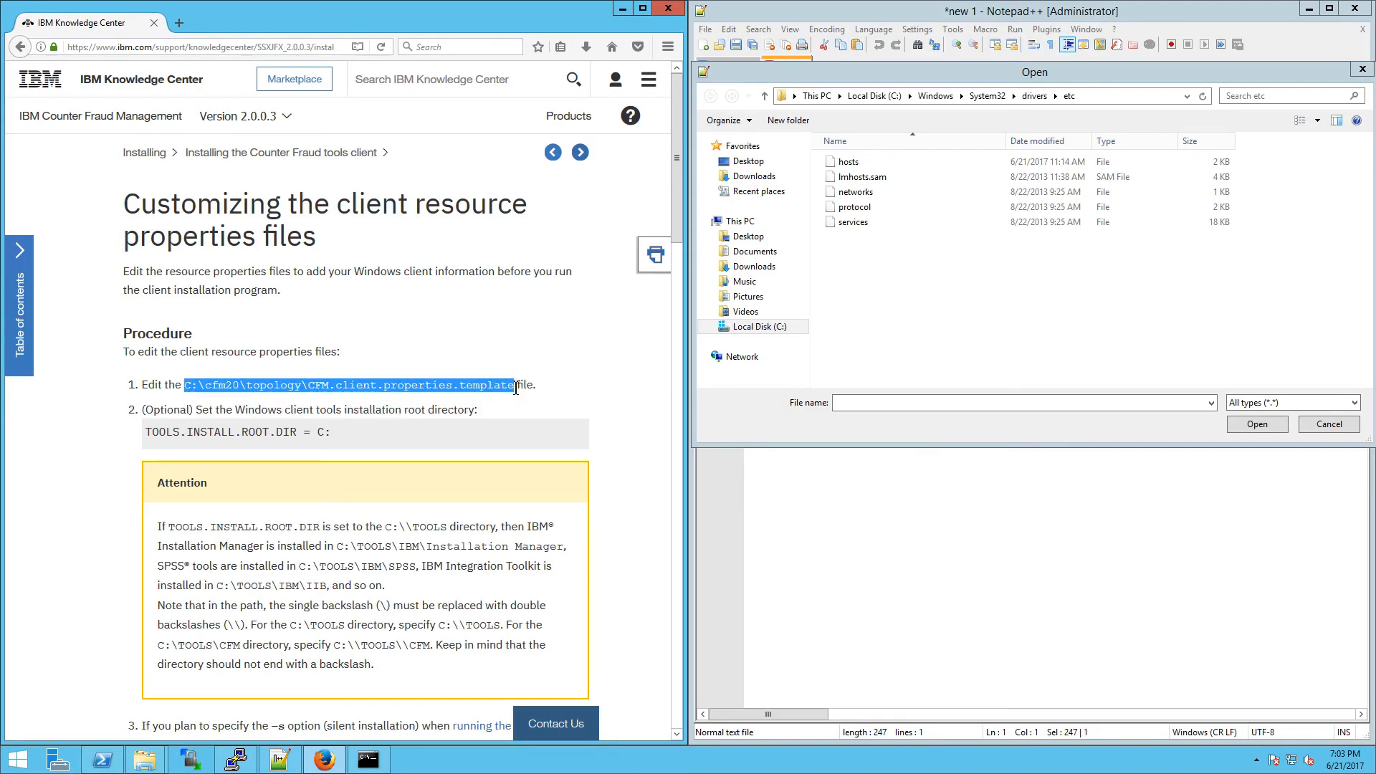
key(ctrl+c)
click(857, 405)
key(ctrl+v)
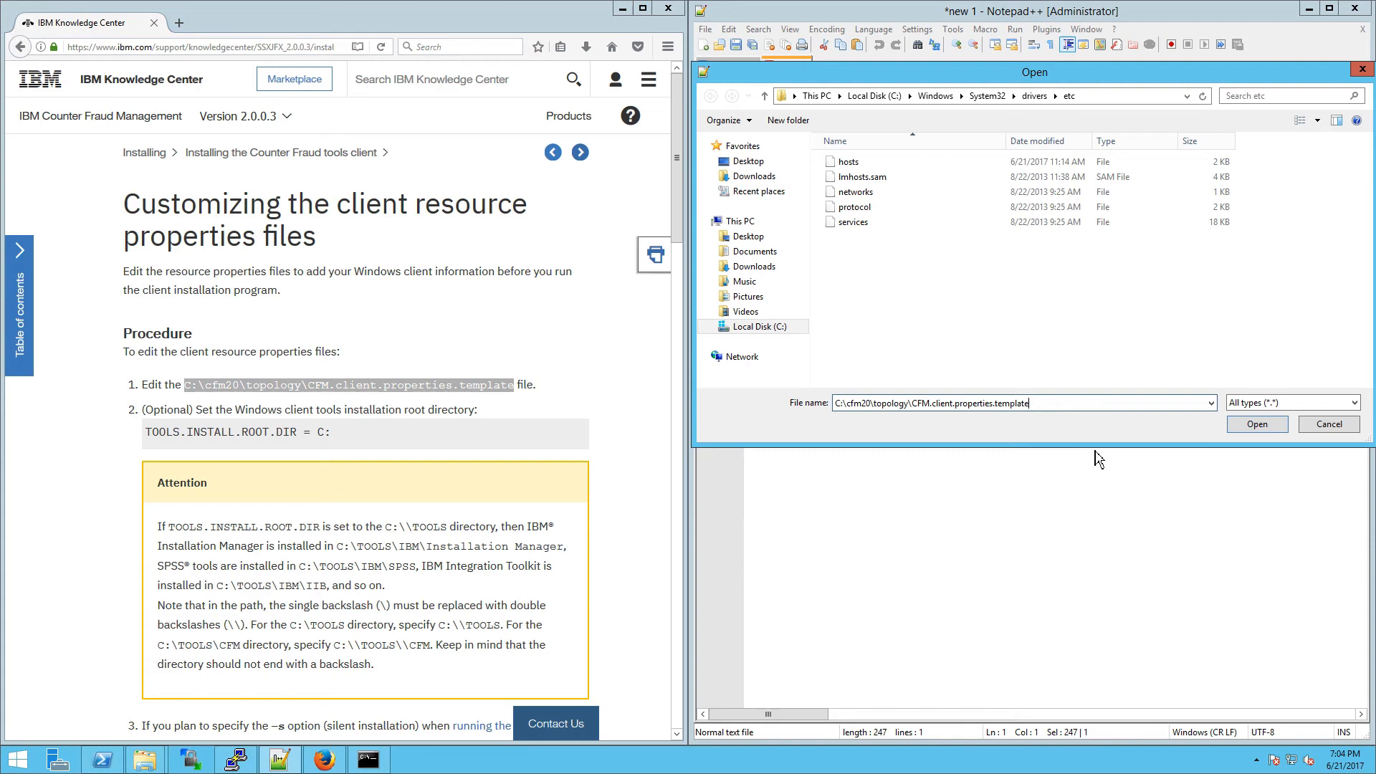
click(1259, 433)
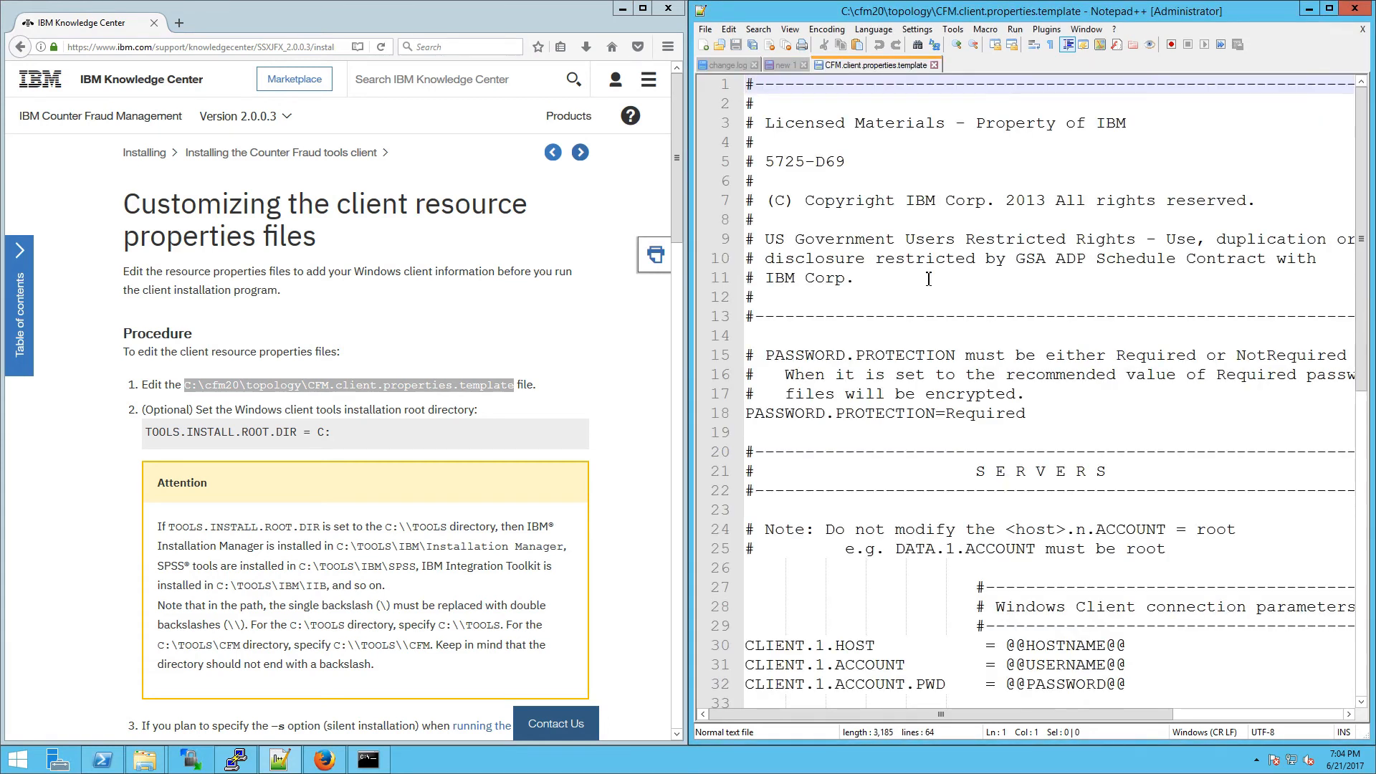
Step: Compare the template's TOOLS.INSTALL.ROOT.DIR and client settings with the docs' step 3
click(929, 278)
scroll(930, 279, down, 5)
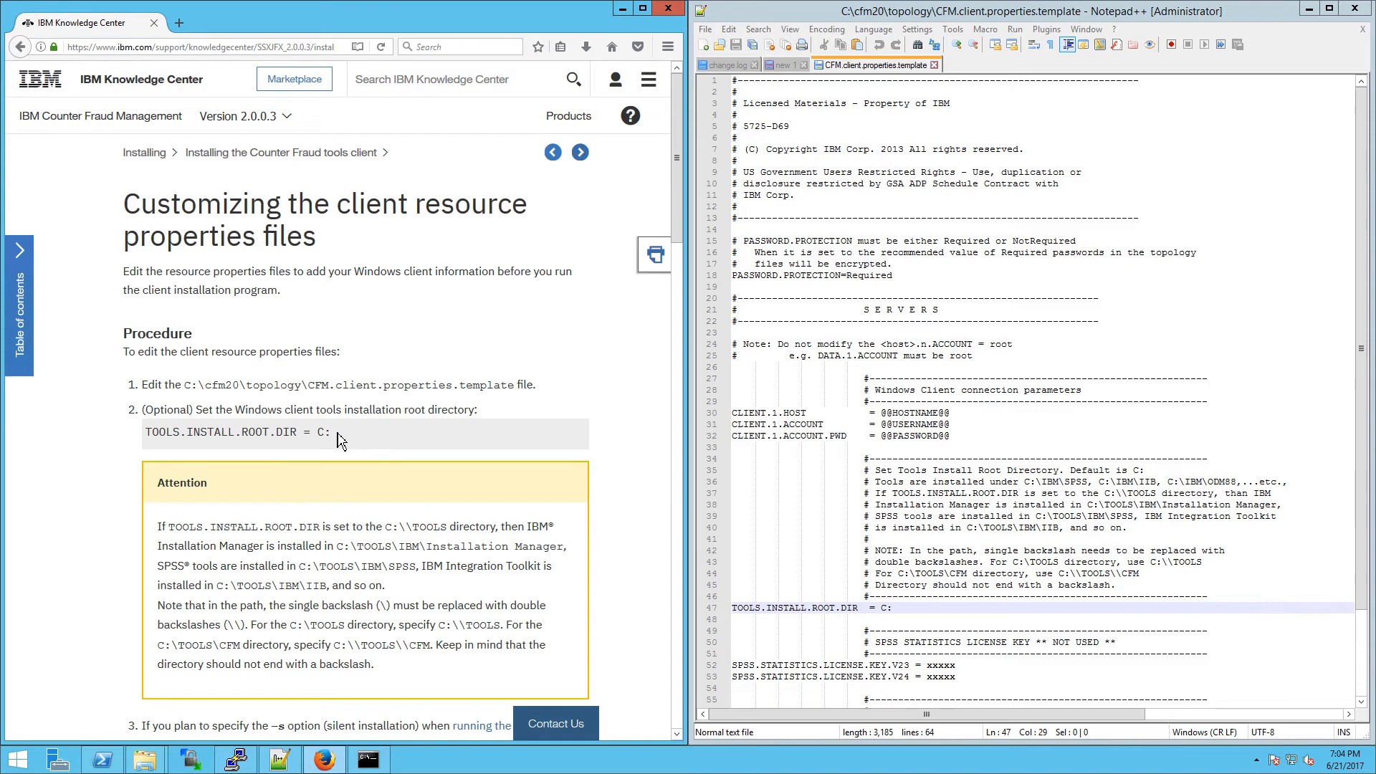
drag(374, 438, 145, 432)
drag(949, 607, 732, 601)
scroll(282, 174, down, 10)
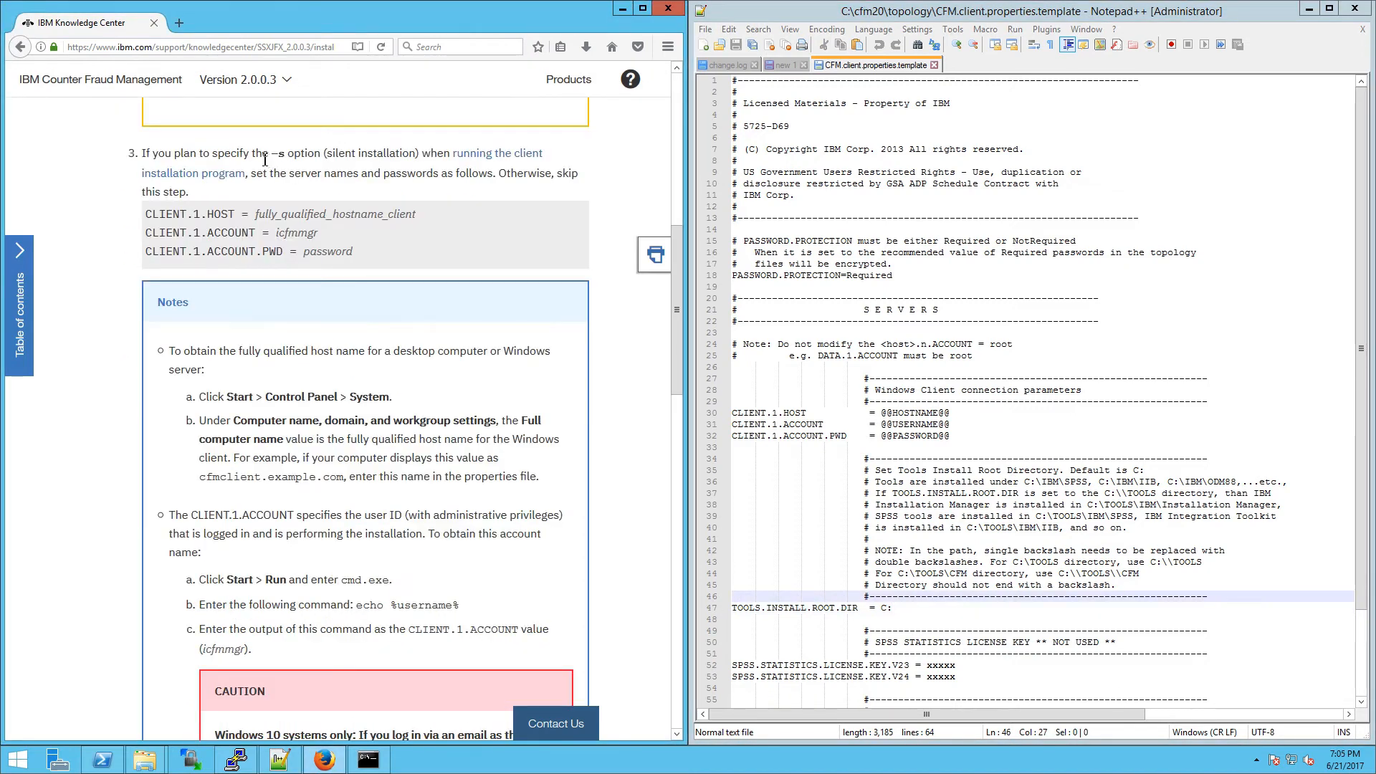
drag(256, 154, 357, 156)
click(384, 225)
drag(243, 220, 346, 255)
Step: Set CLIENT.1.HOST to client.ibm.com and fill in the client account credentials
click(881, 414)
scroll(1049, 353, up, 2)
scroll(1049, 354, down, 1)
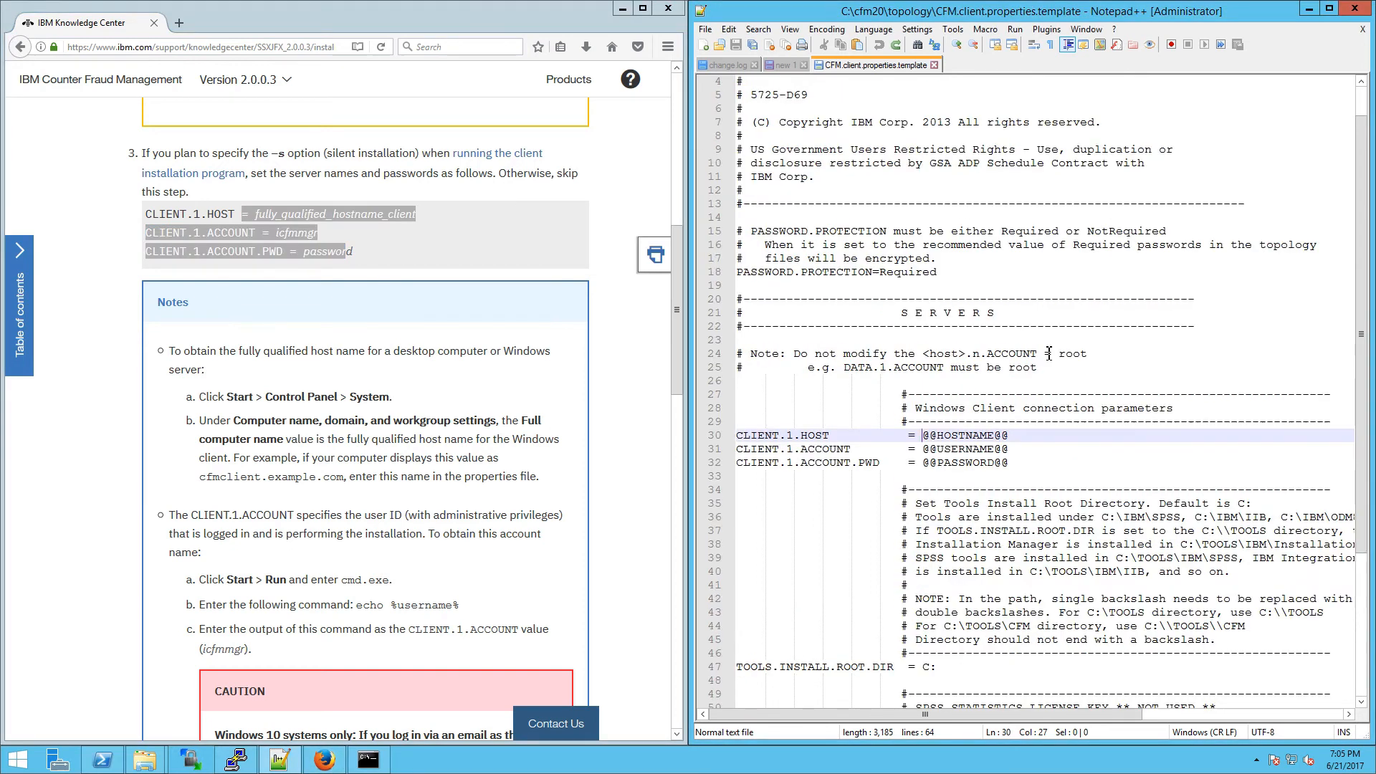
key(shift+End)
text(client.ibm.co)
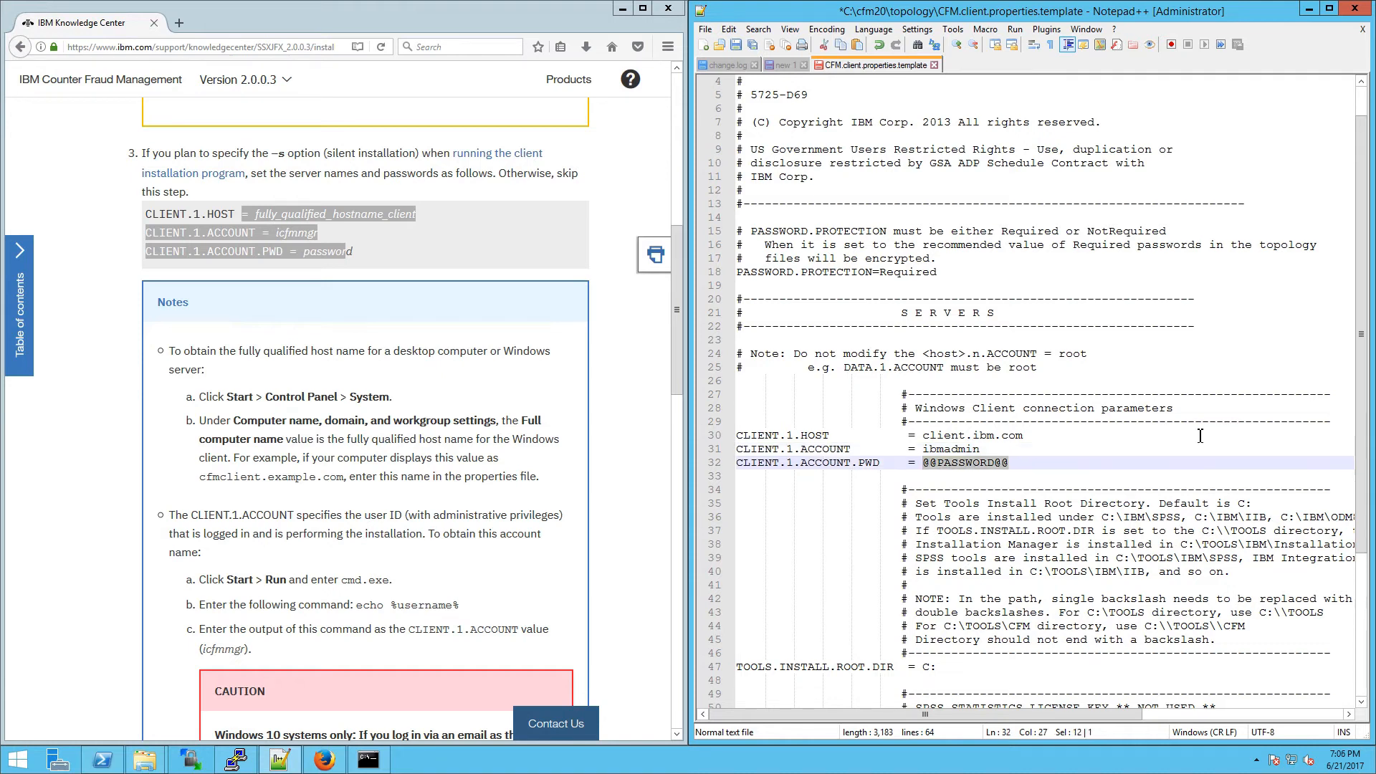
text(CounterFraud1)
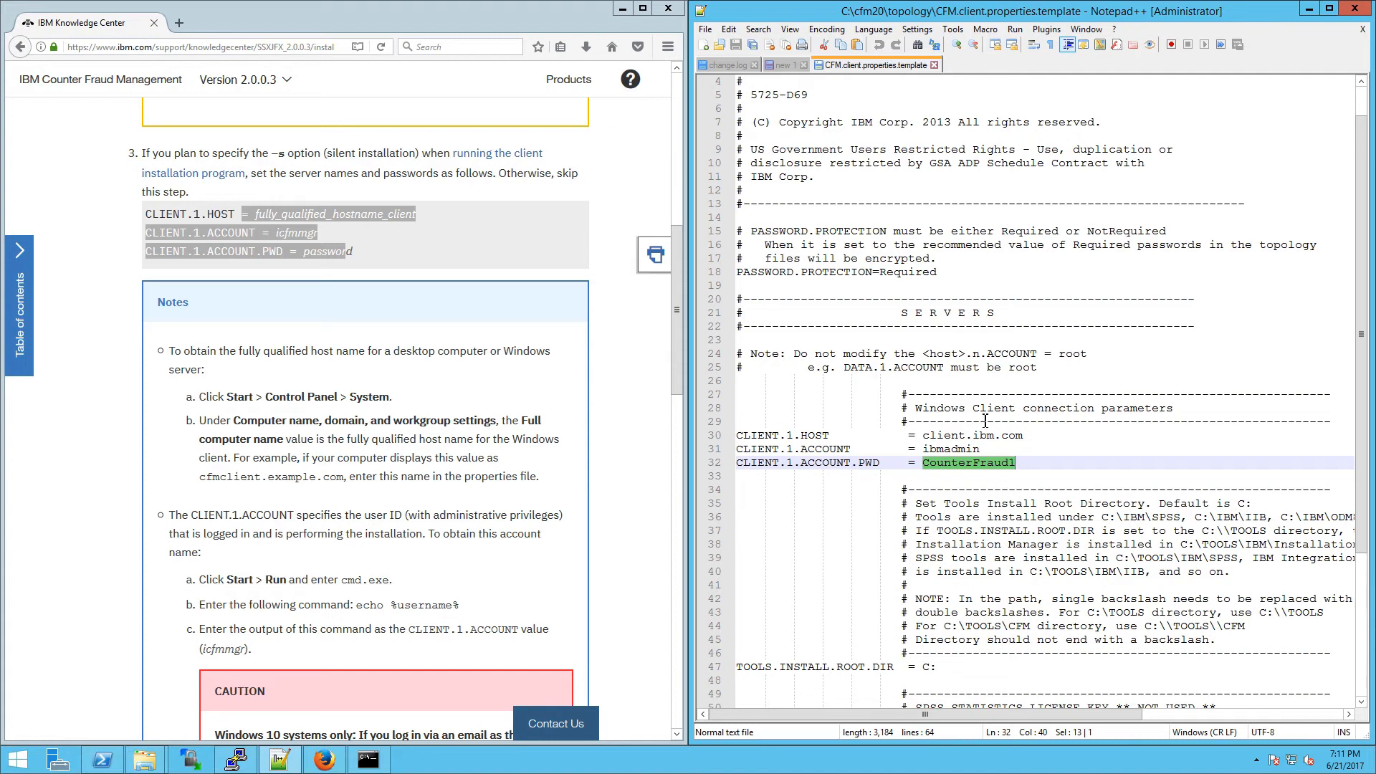
Step: Change the account password from the security screen, then restart the server
key(ctrl+alt+Delete)
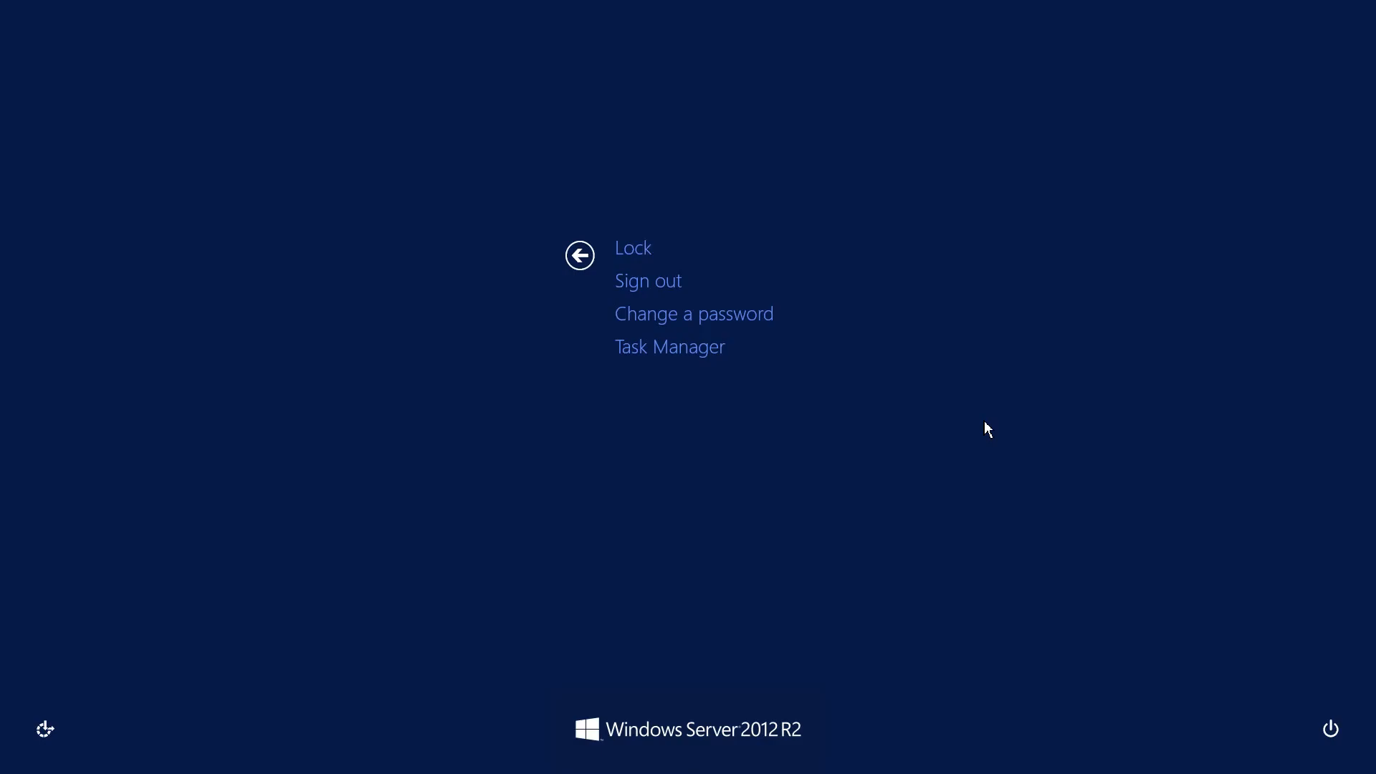
click(764, 315)
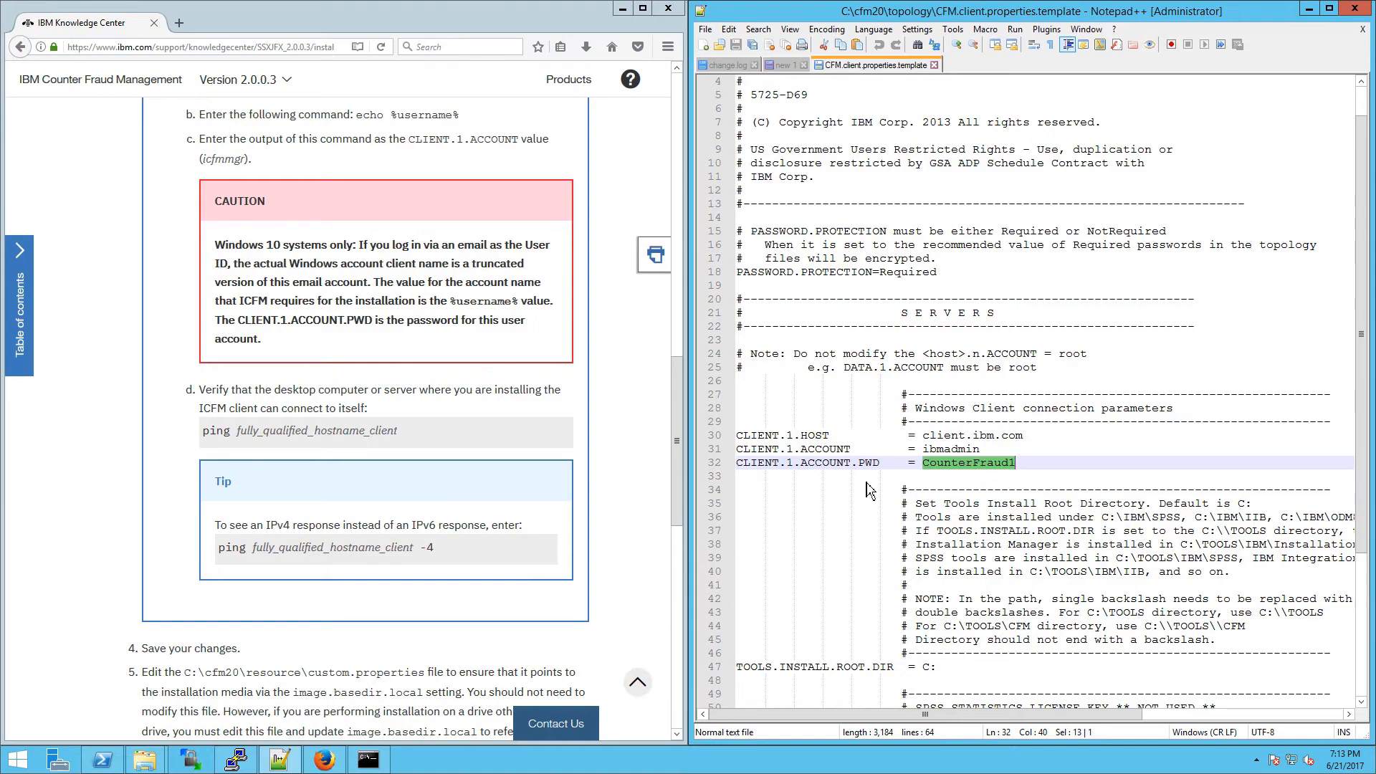
right_click(18, 759)
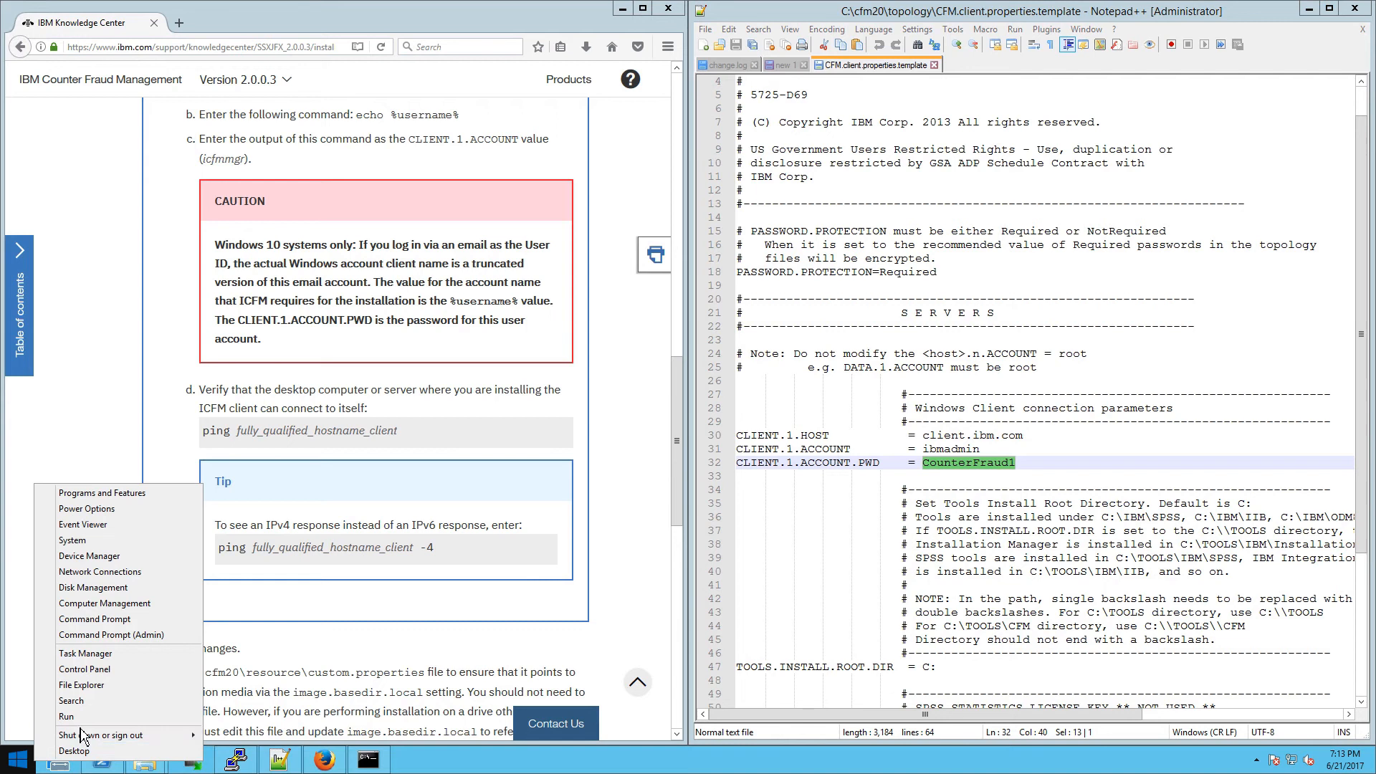
mouse_move(129, 735)
click(237, 734)
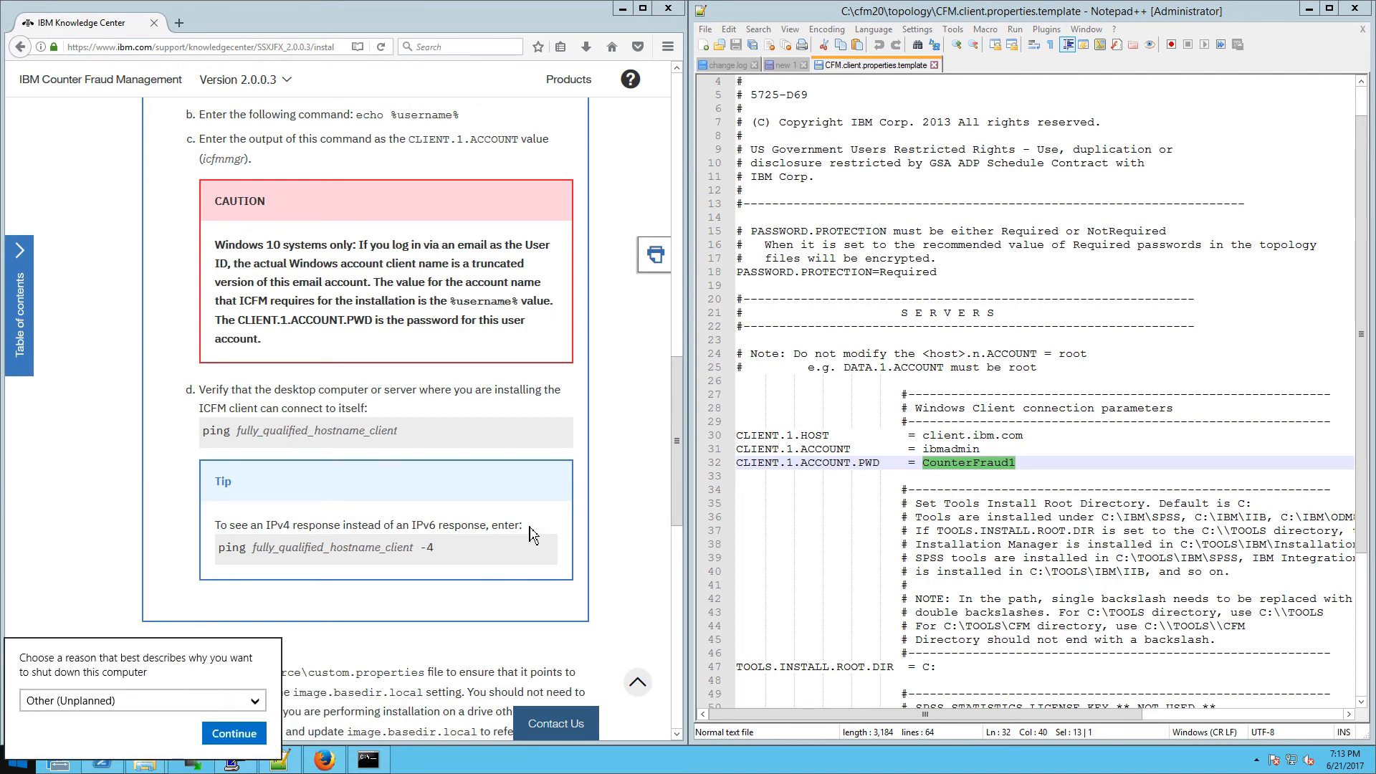
click(235, 733)
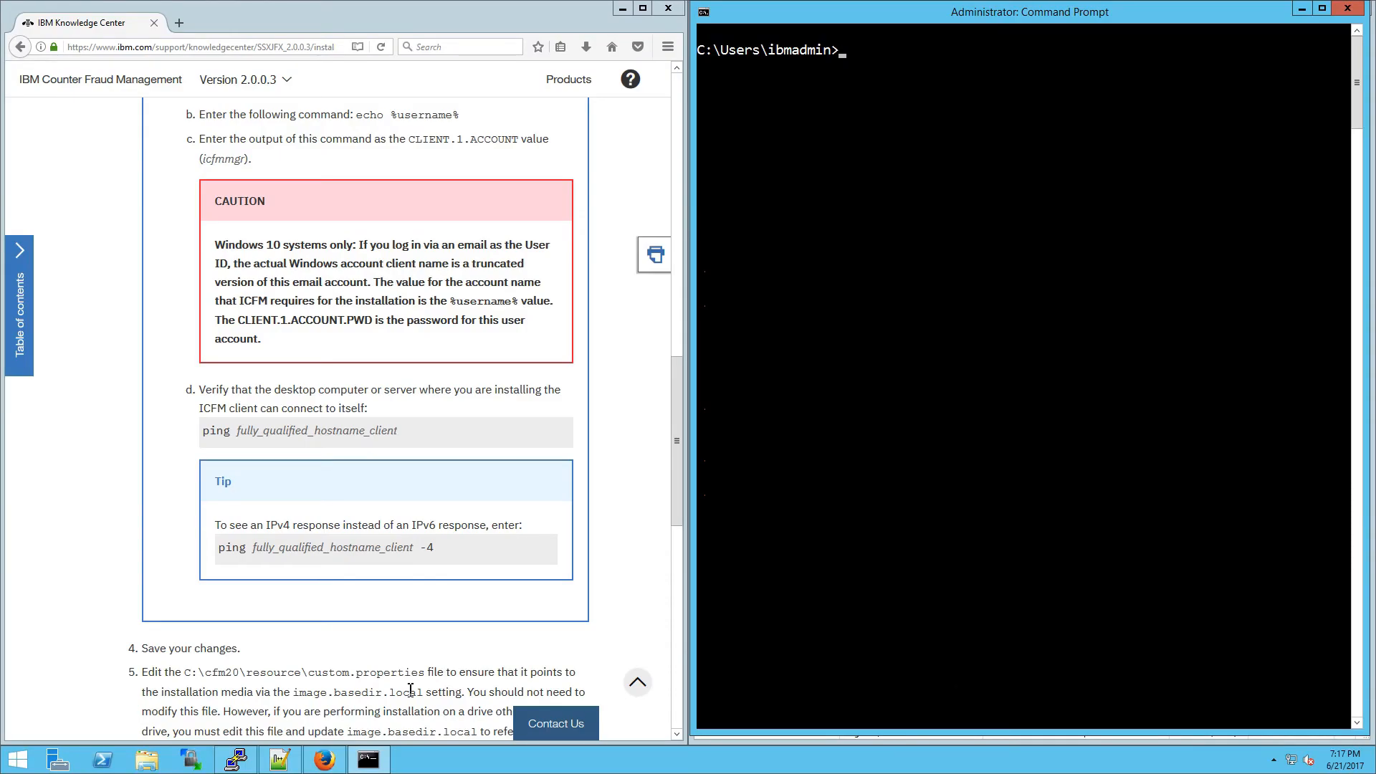
Step: Ping client until one reply arrives, then begin the IPv4 variant with -4
text(ping client)
key(Return)
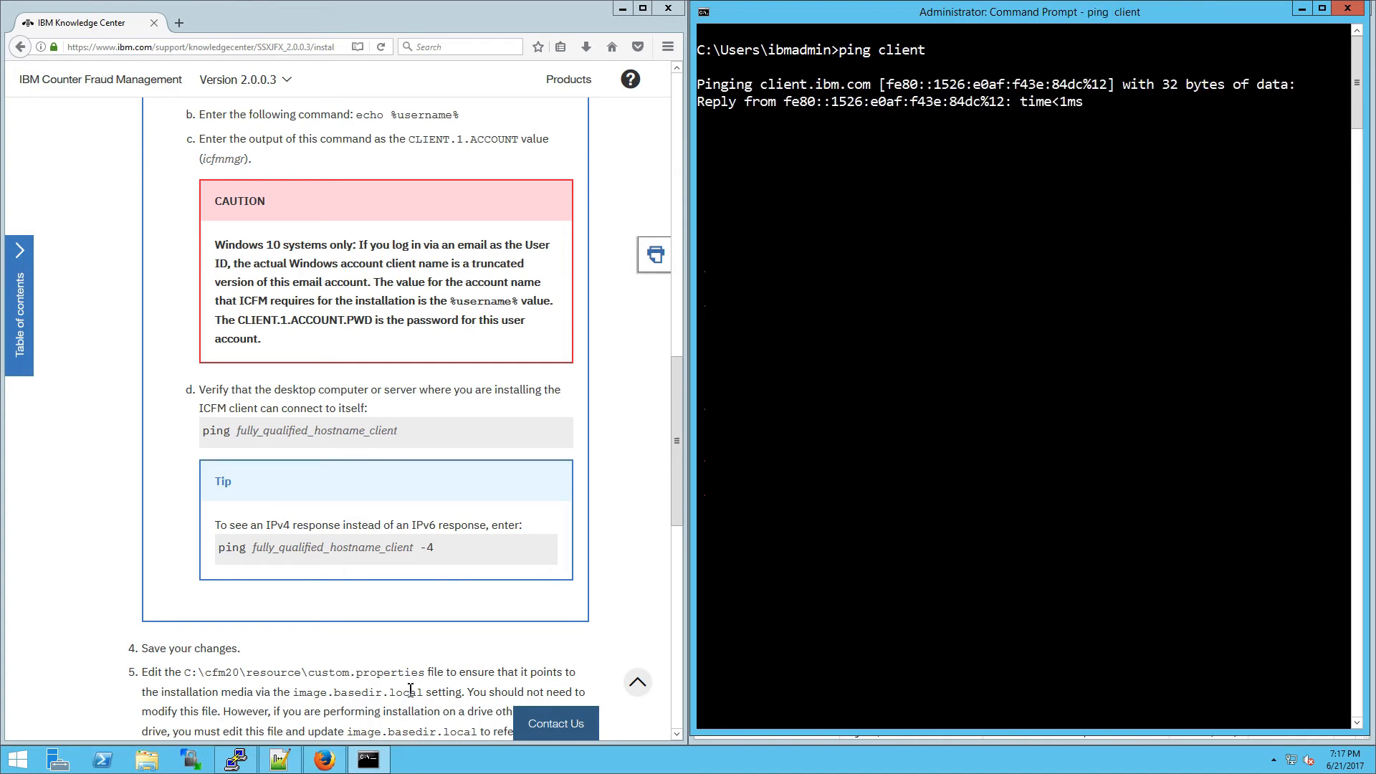
key(ctrl+c)
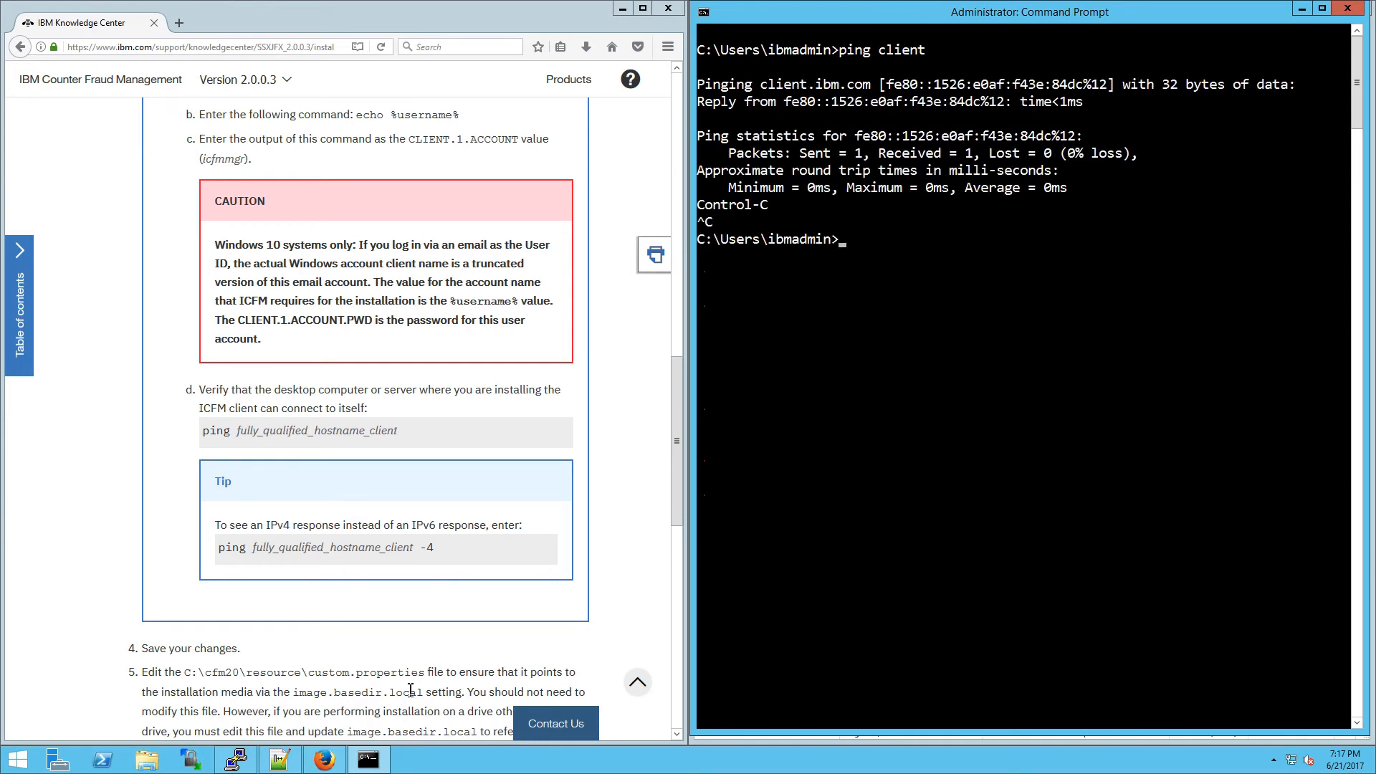
text(pint client -4)
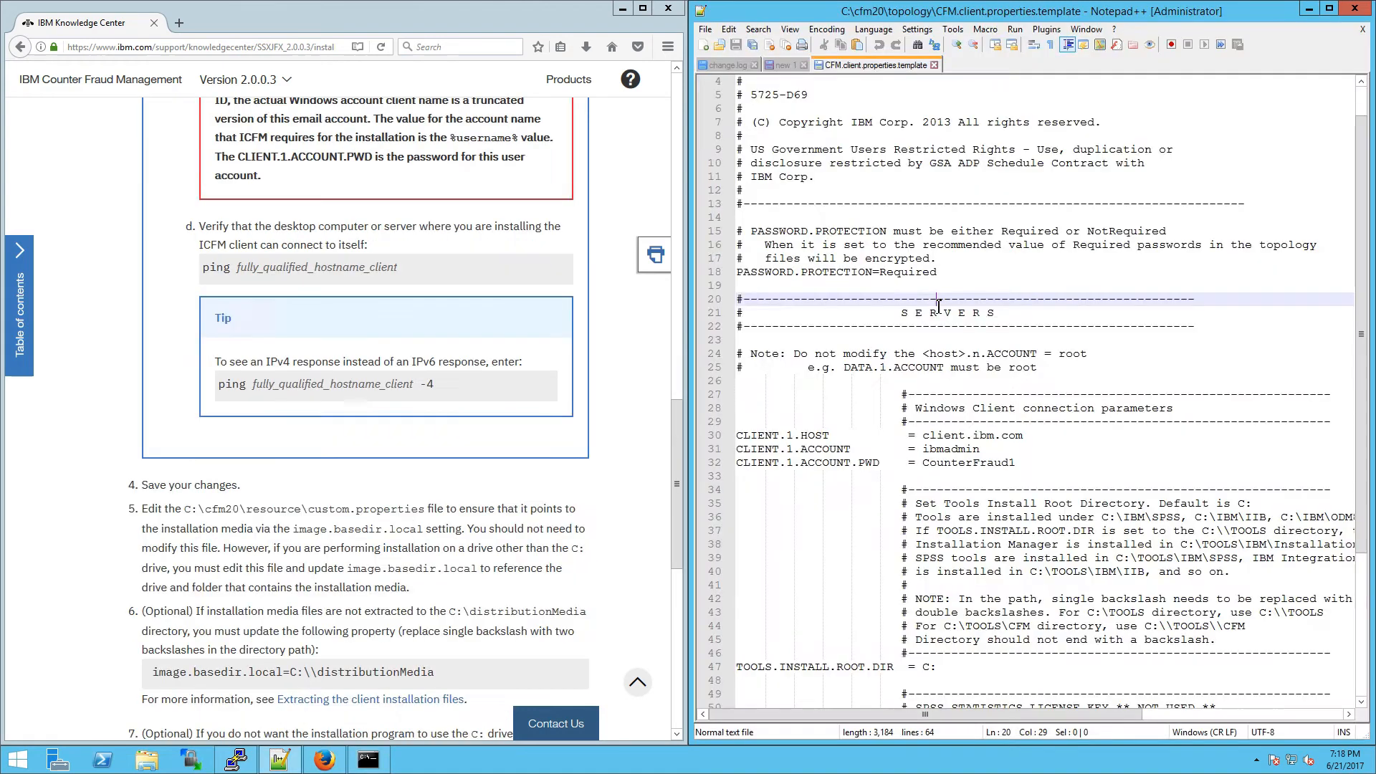
Step: Open C:\cfm20\resource\custom.properties in Notepad++ using the path copied from docs step 5
click(982, 285)
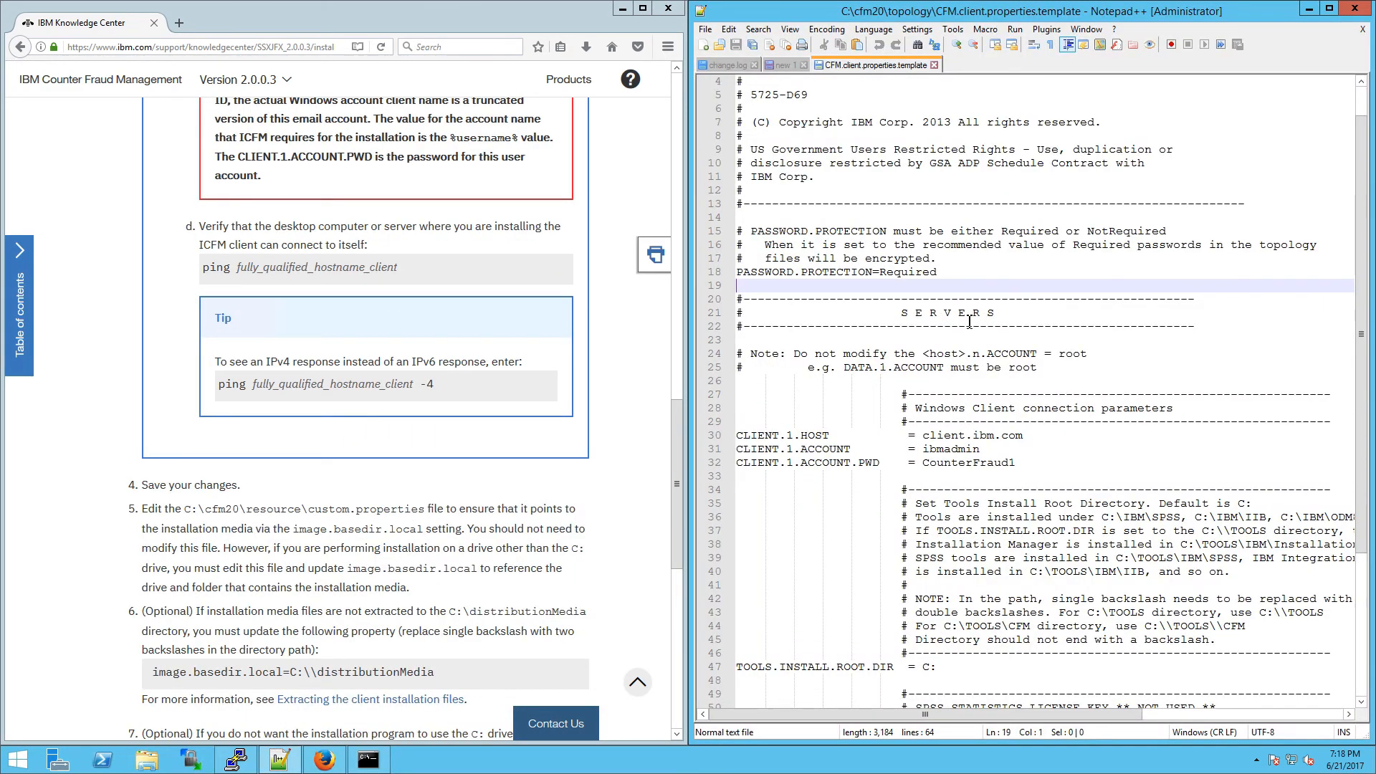
drag(185, 508, 425, 509)
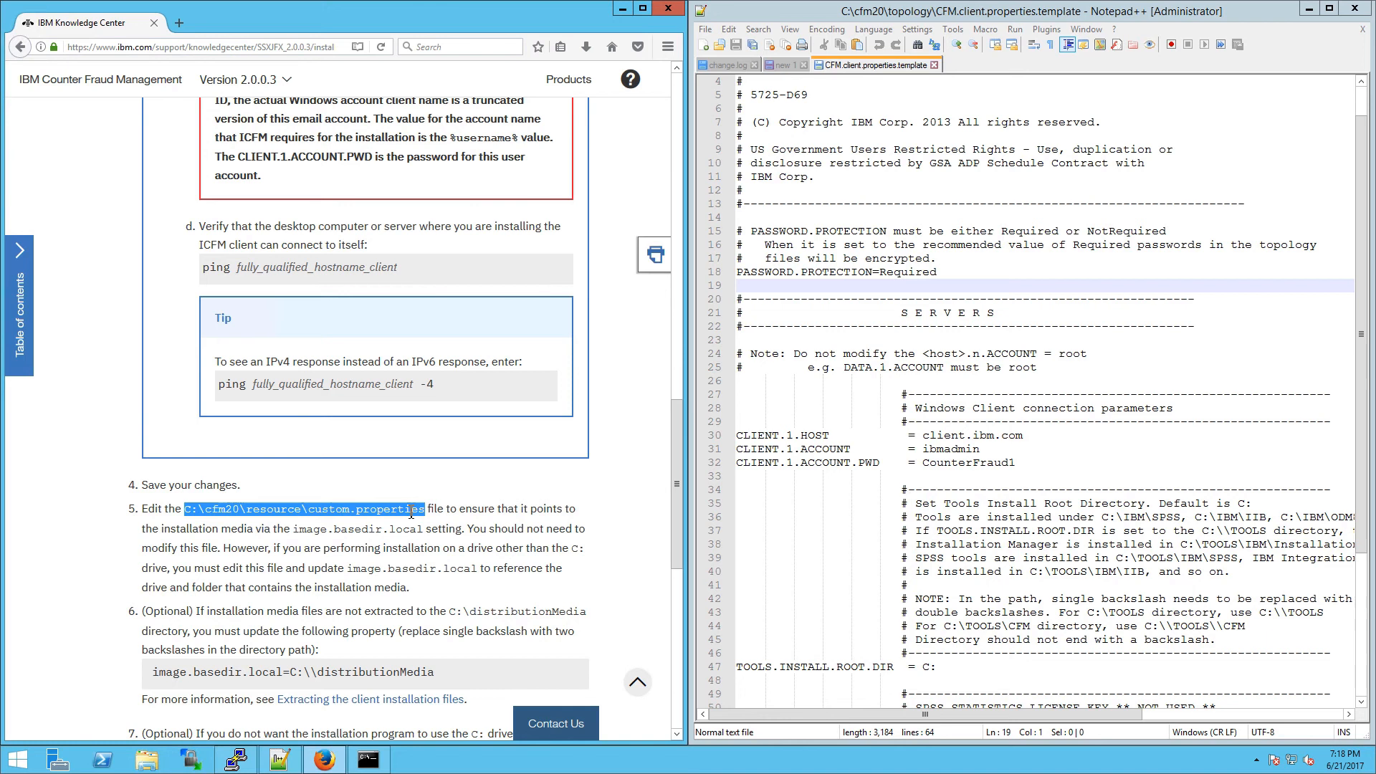
right_click(410, 513)
click(430, 518)
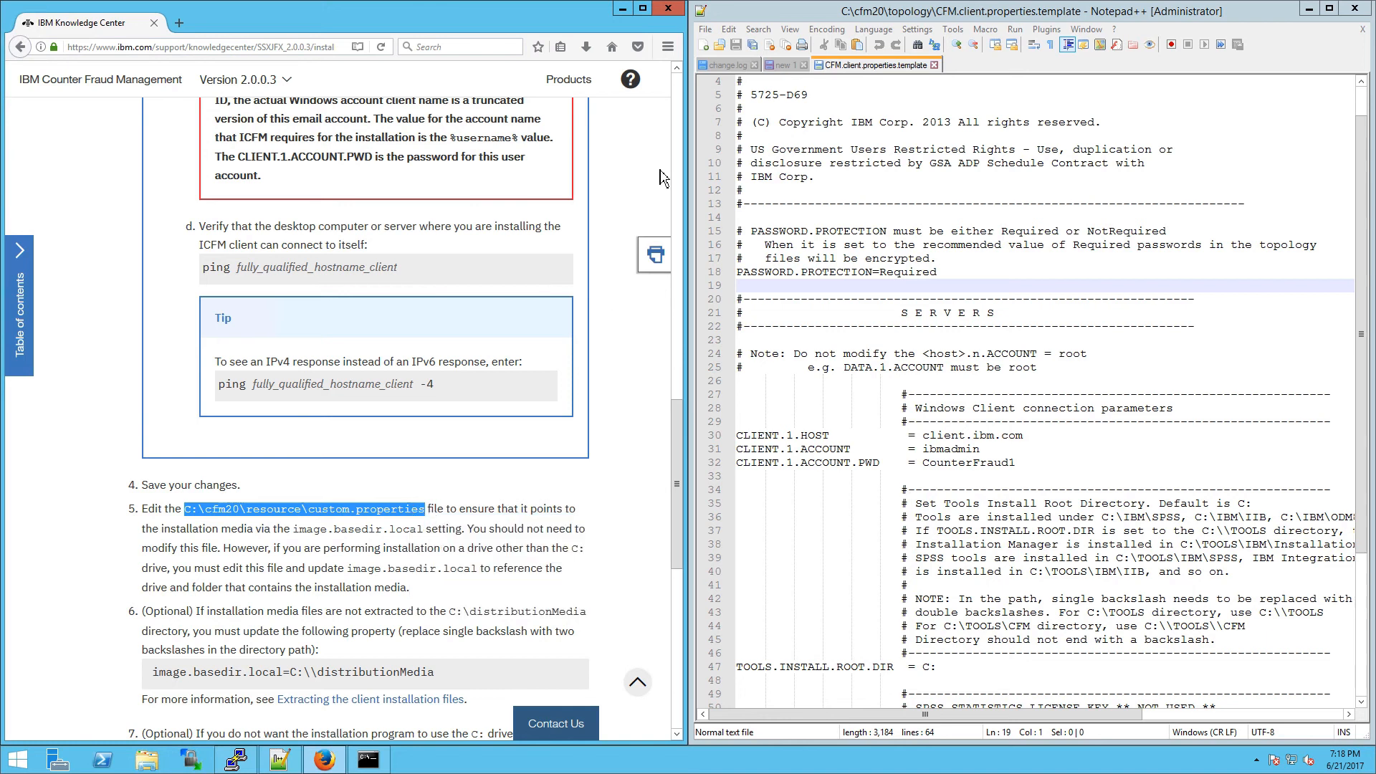
click(706, 31)
click(742, 59)
key(ctrl+v)
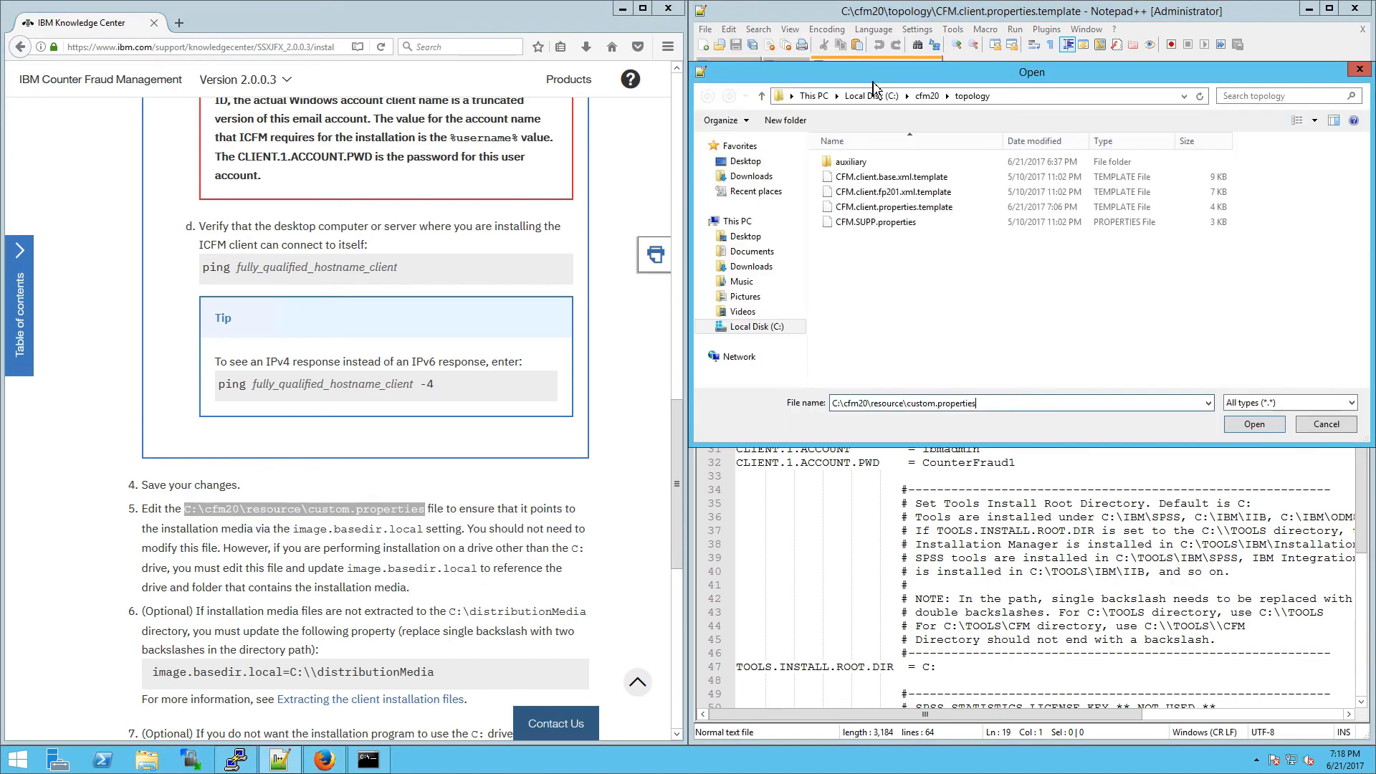
key(Return)
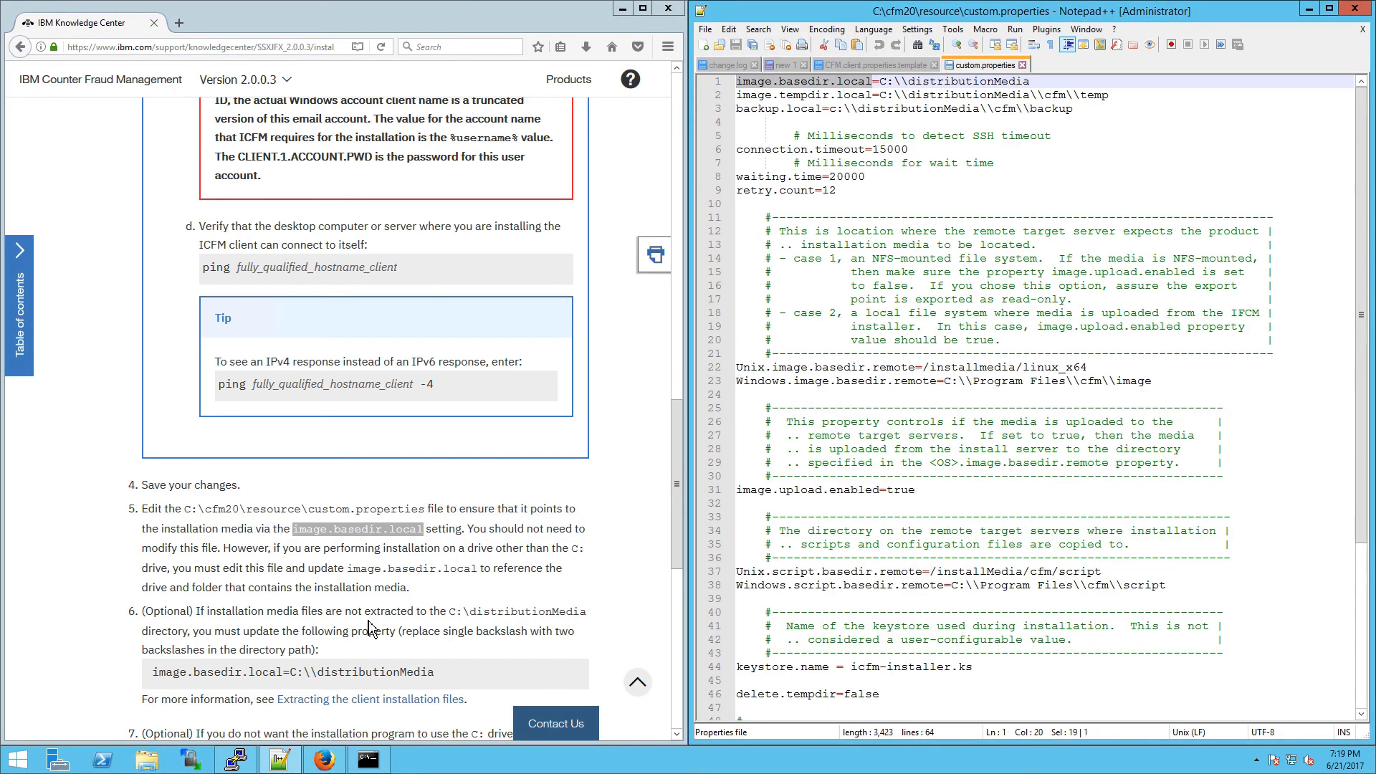
Step: Verify image.basedir.local is C:\\distributionMedia against the docs' steps 5–6
click(359, 646)
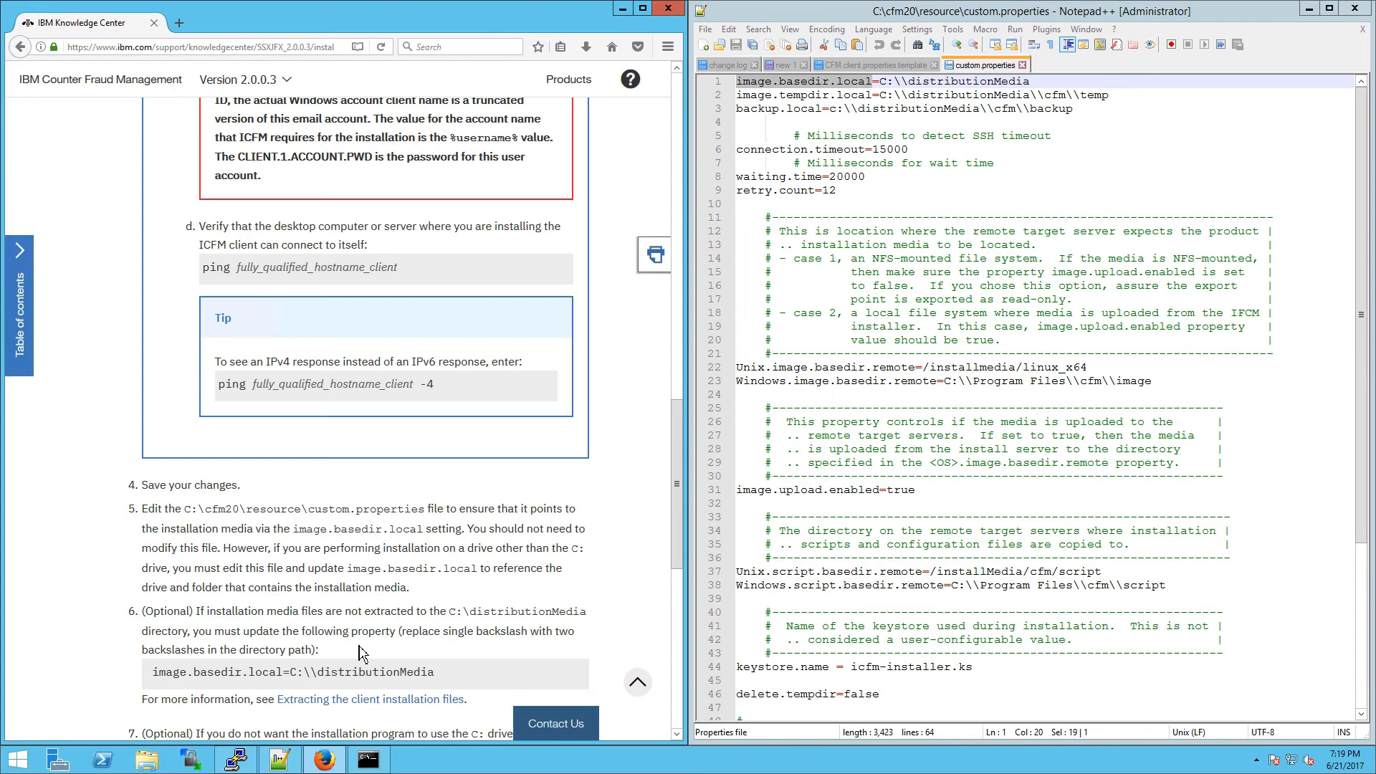
drag(452, 681, 206, 529)
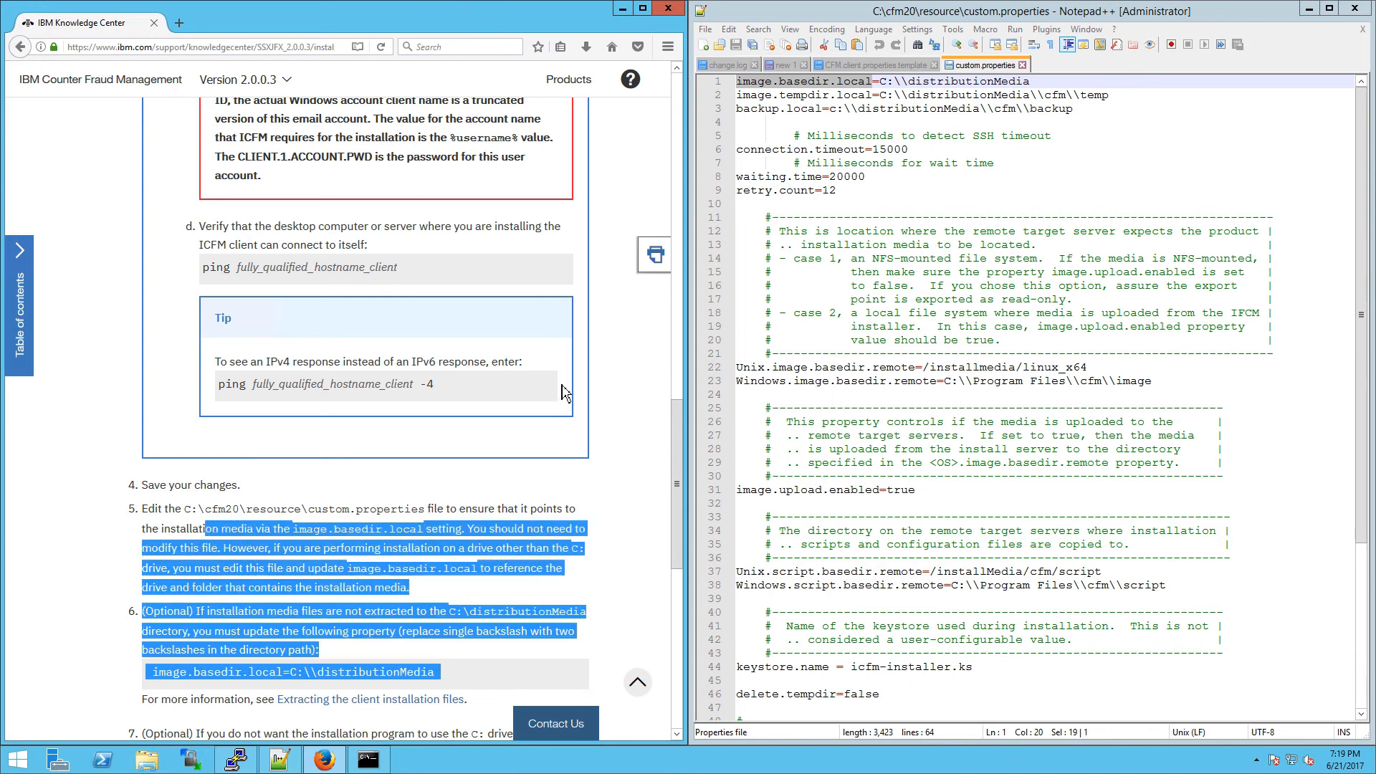
click(896, 94)
click(419, 573)
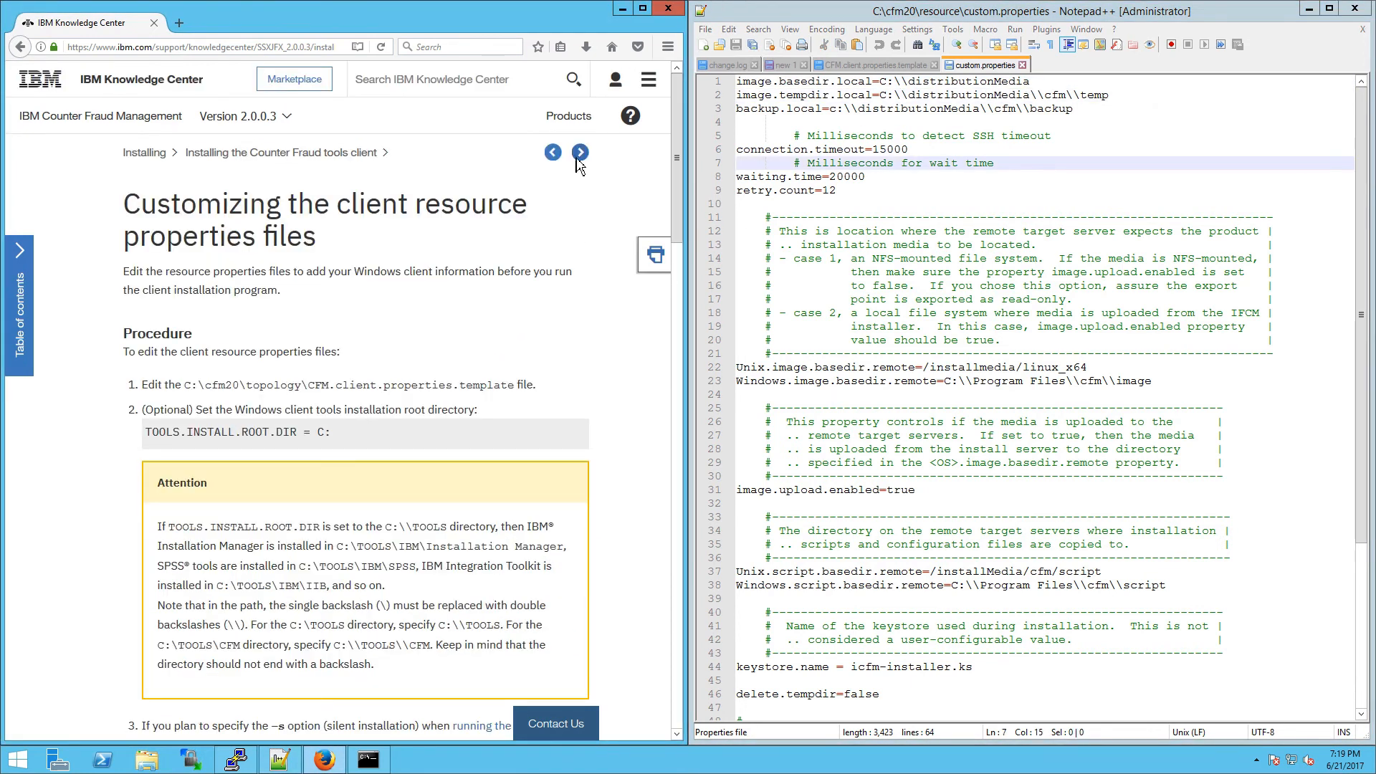
Step: Go to Running the client installation program and run cfm.install.win.bat from c:\cfm20\bin
click(580, 152)
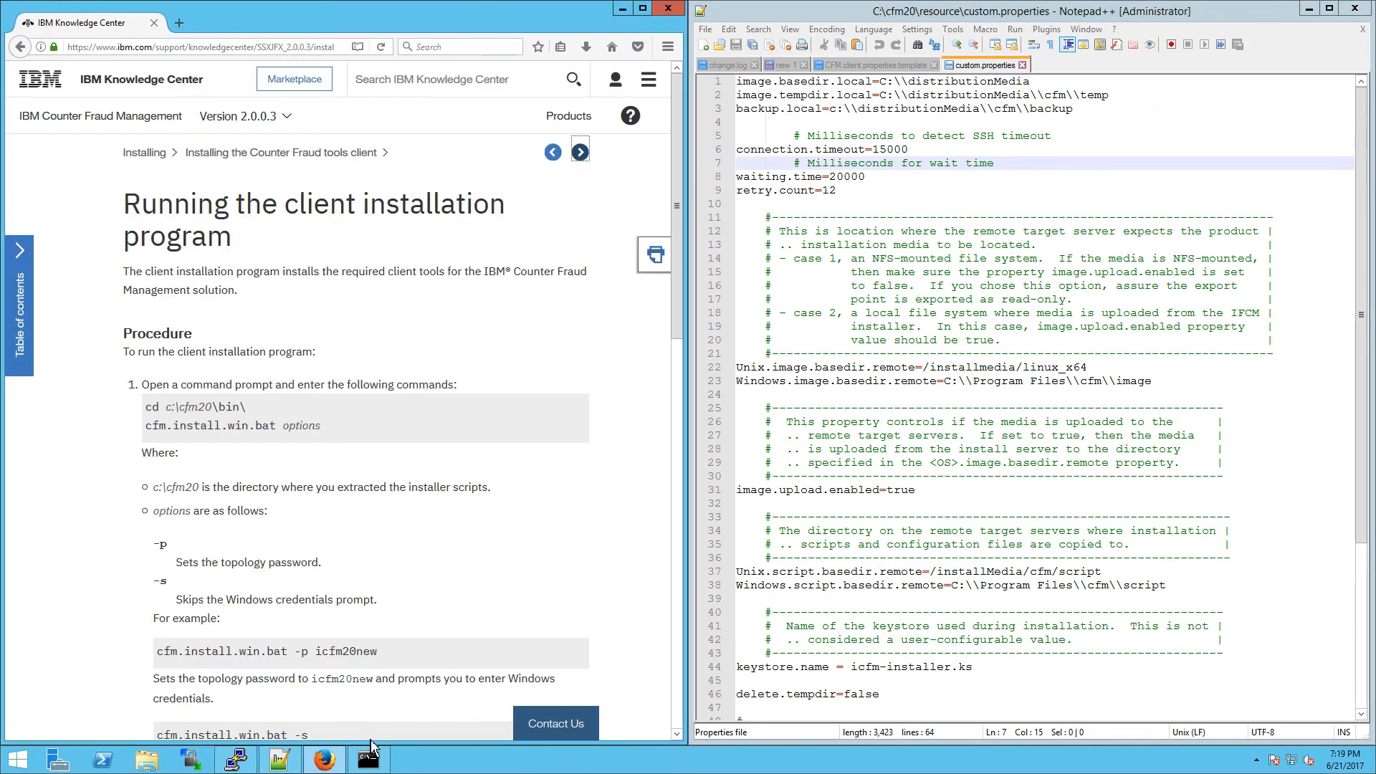
click(368, 758)
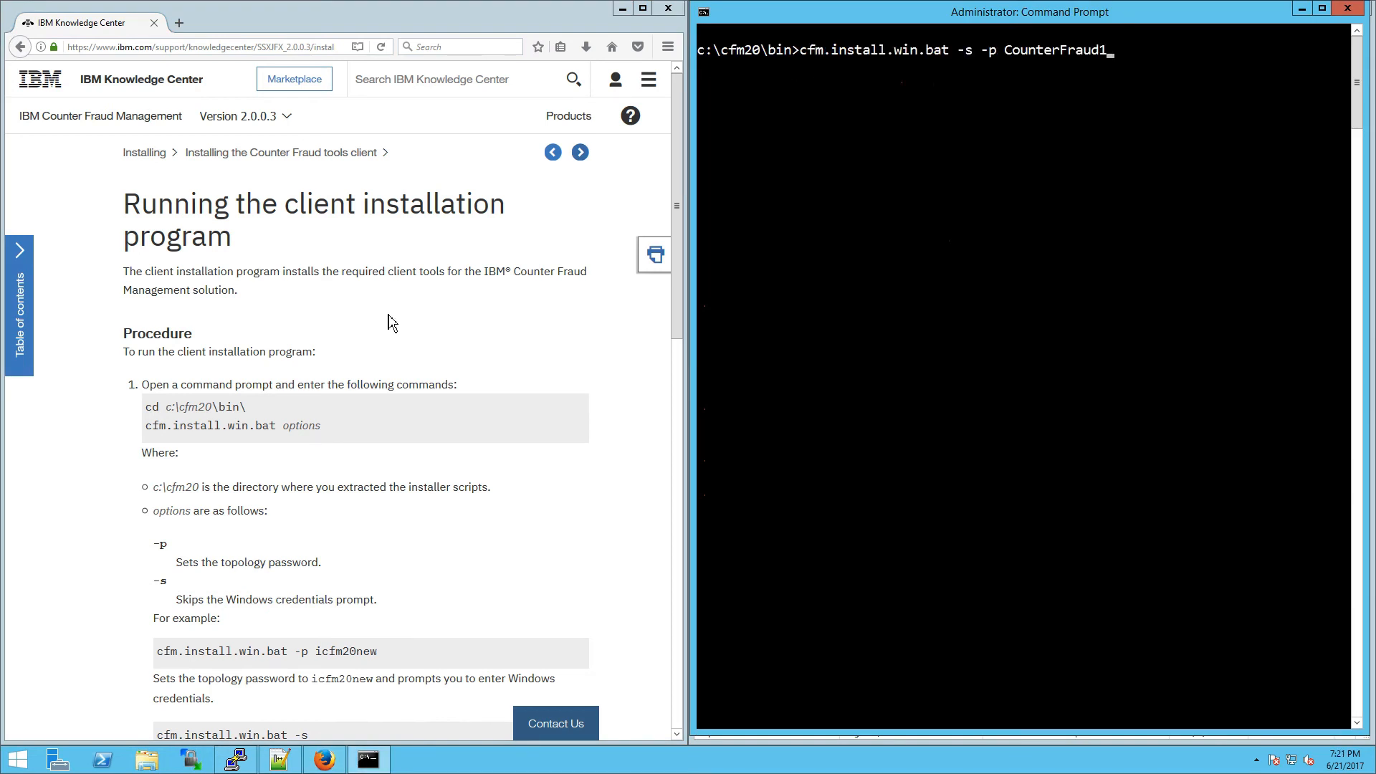
key(Return)
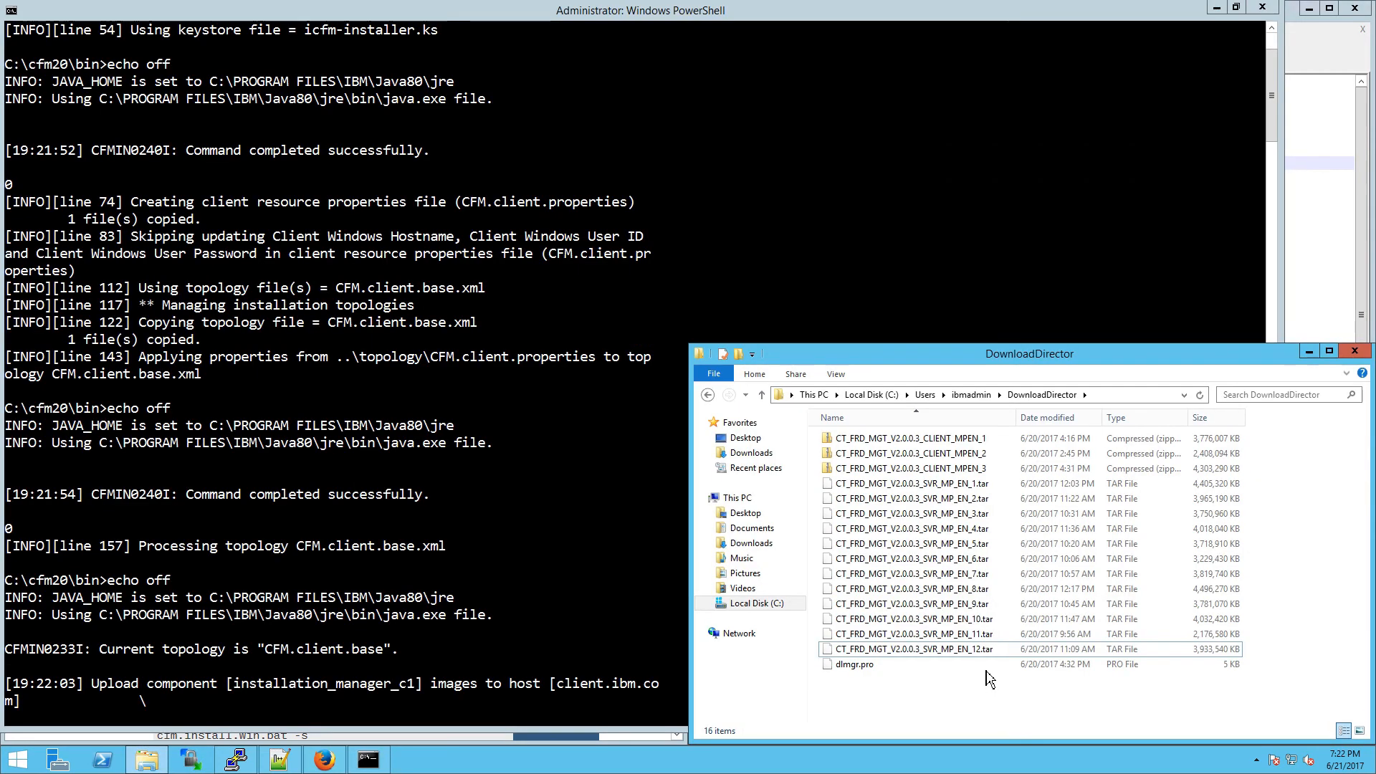
Step: Permanently delete the twelve server .tar files in Explorer
drag(985, 663, 990, 487)
right_click(990, 487)
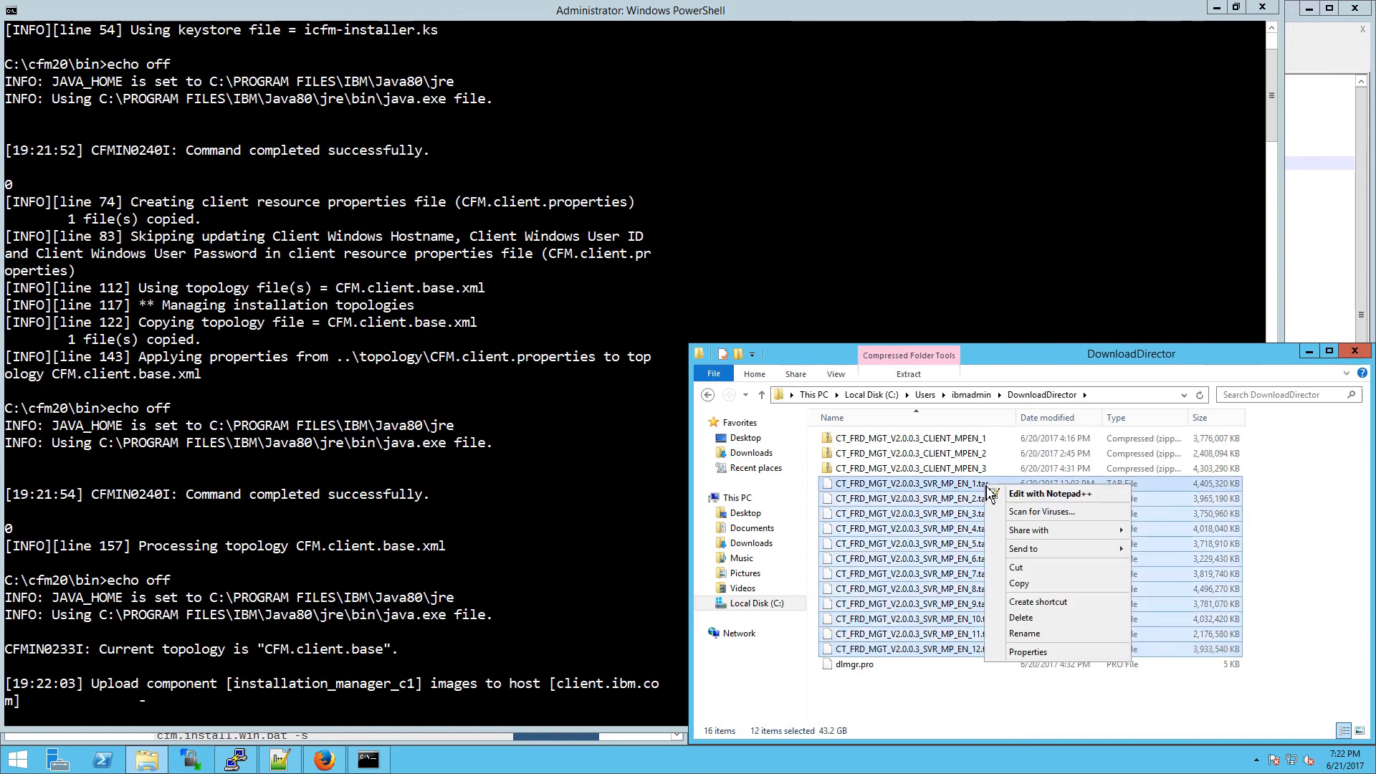
click(1025, 618)
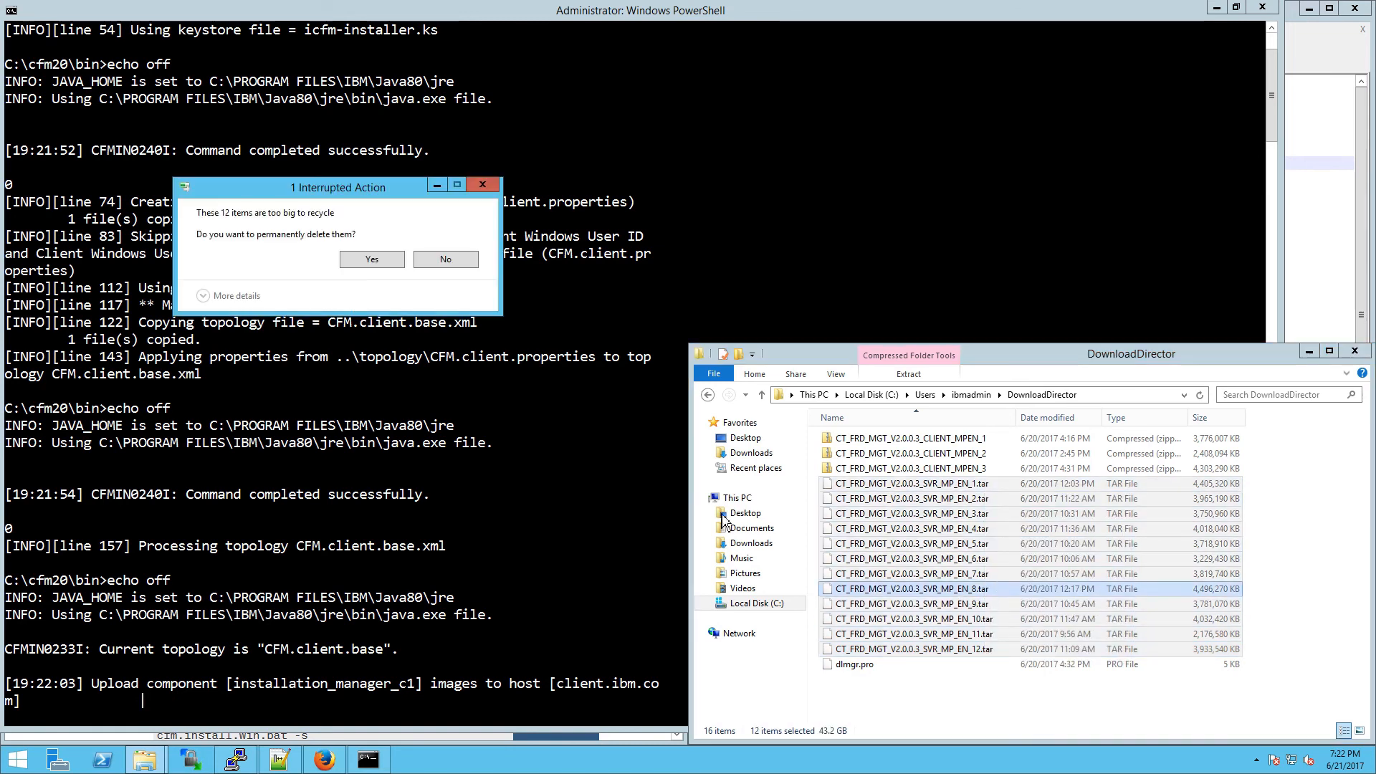
click(372, 259)
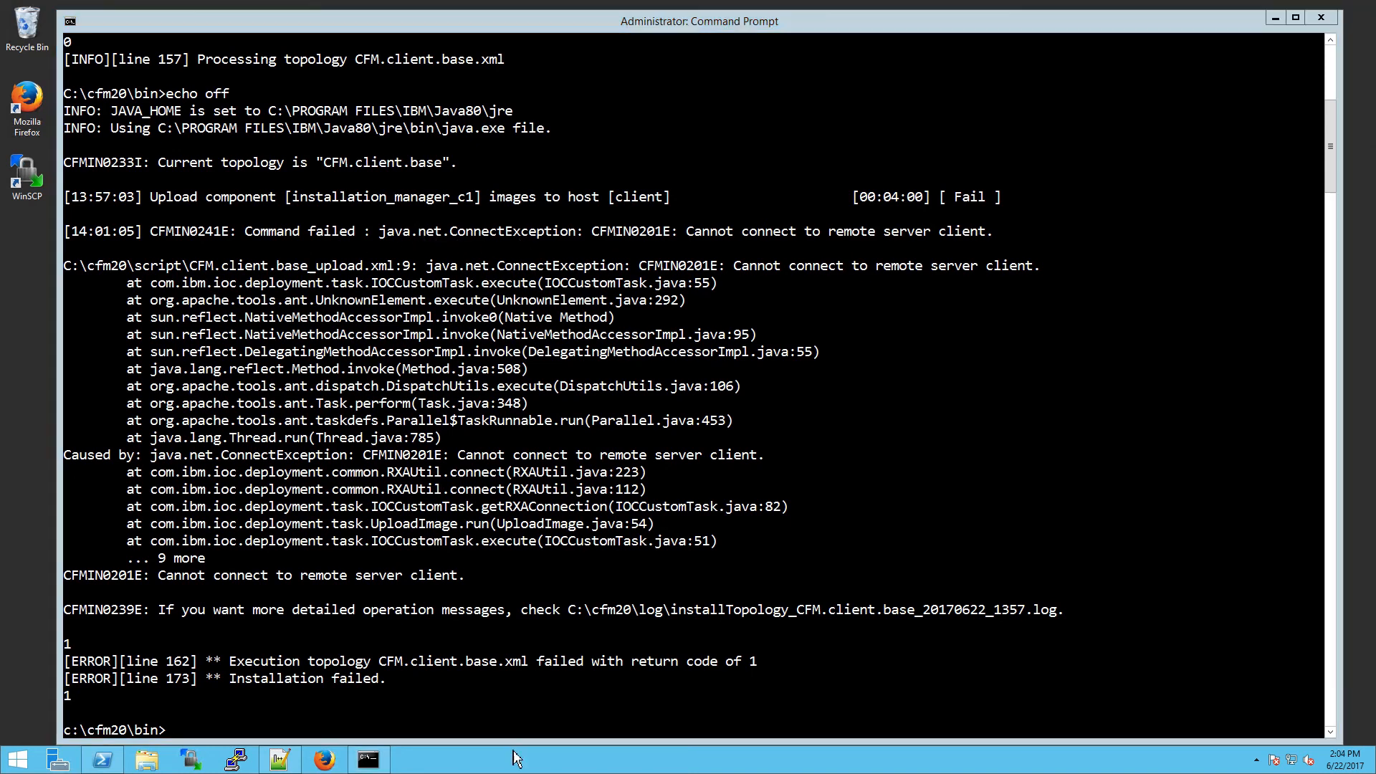
Step: Enable SMB1 in PowerShell with Set-SmbServerConfiguration -EnableSMB1Protocol $true, answering Y
click(120, 761)
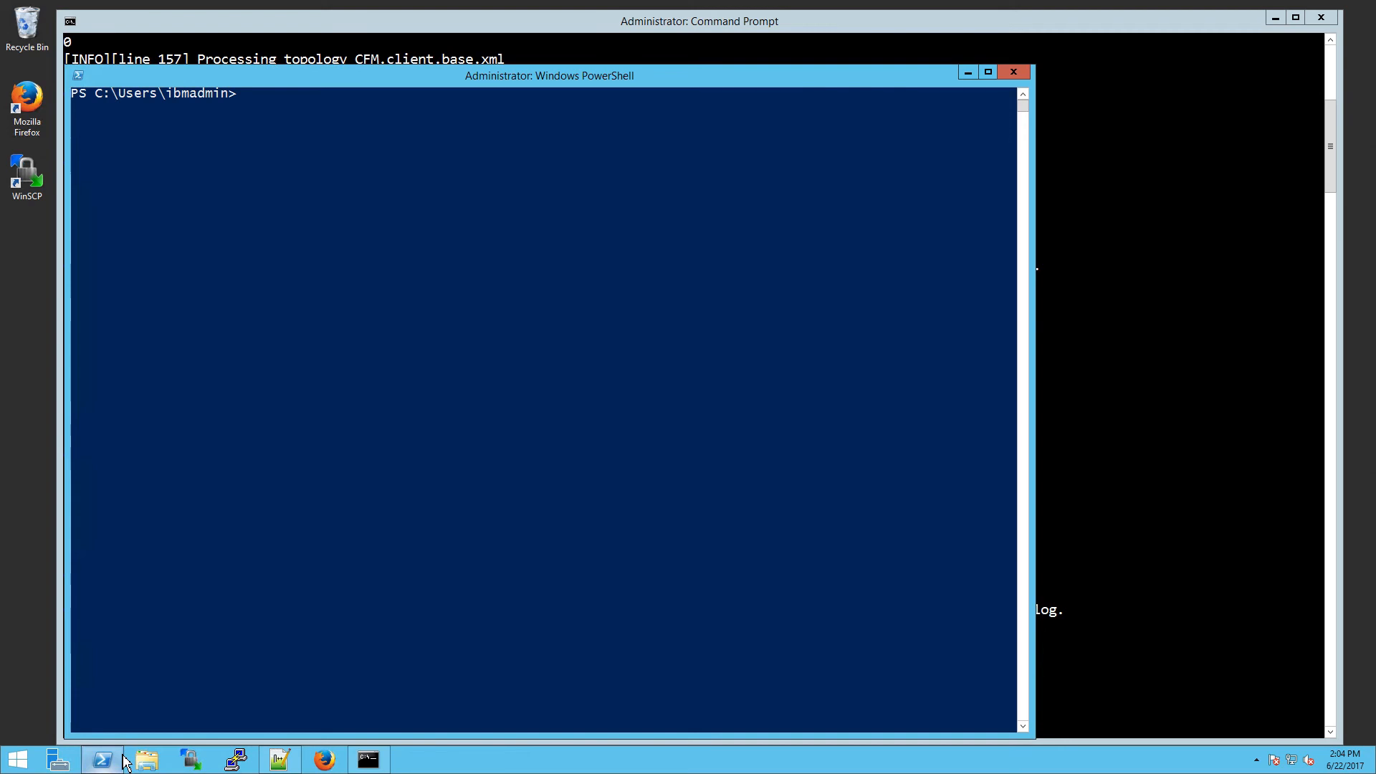
right_click(396, 224)
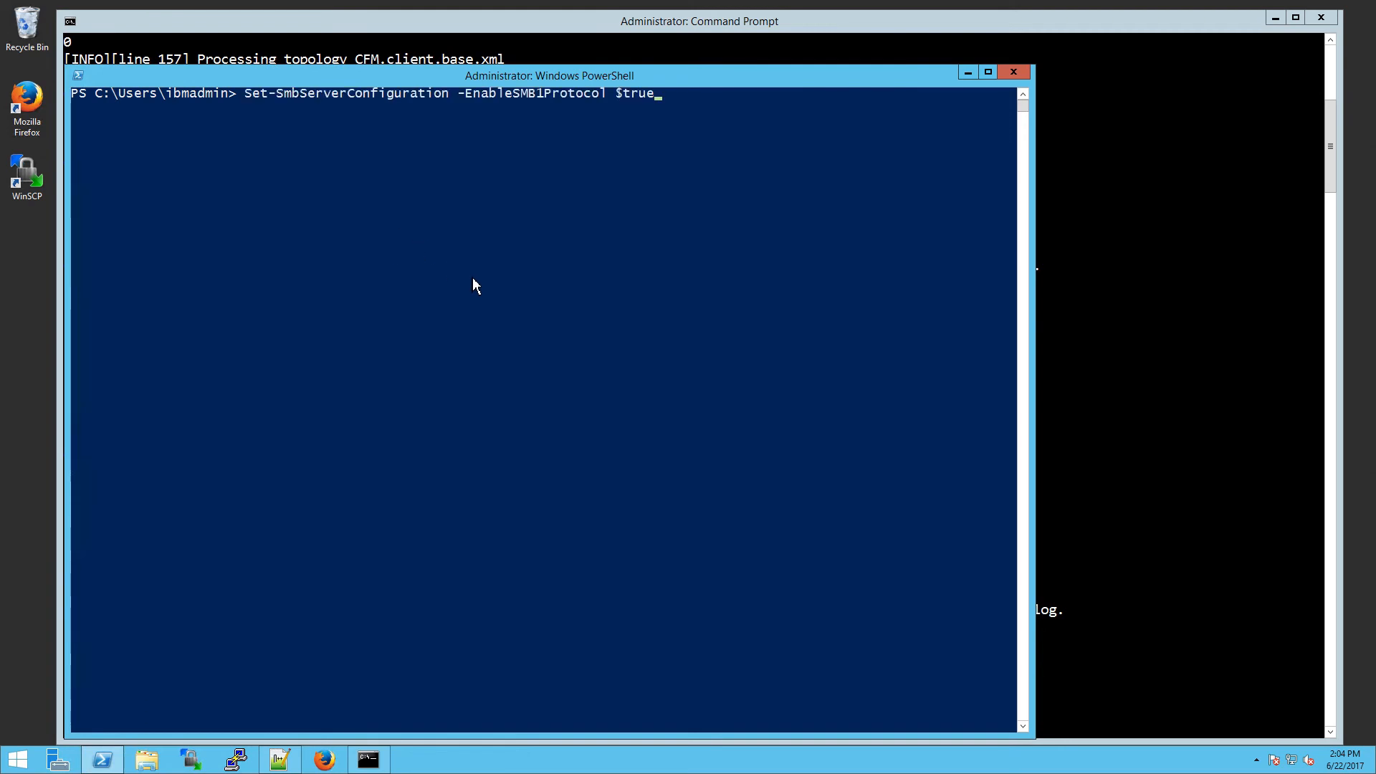
key(Return)
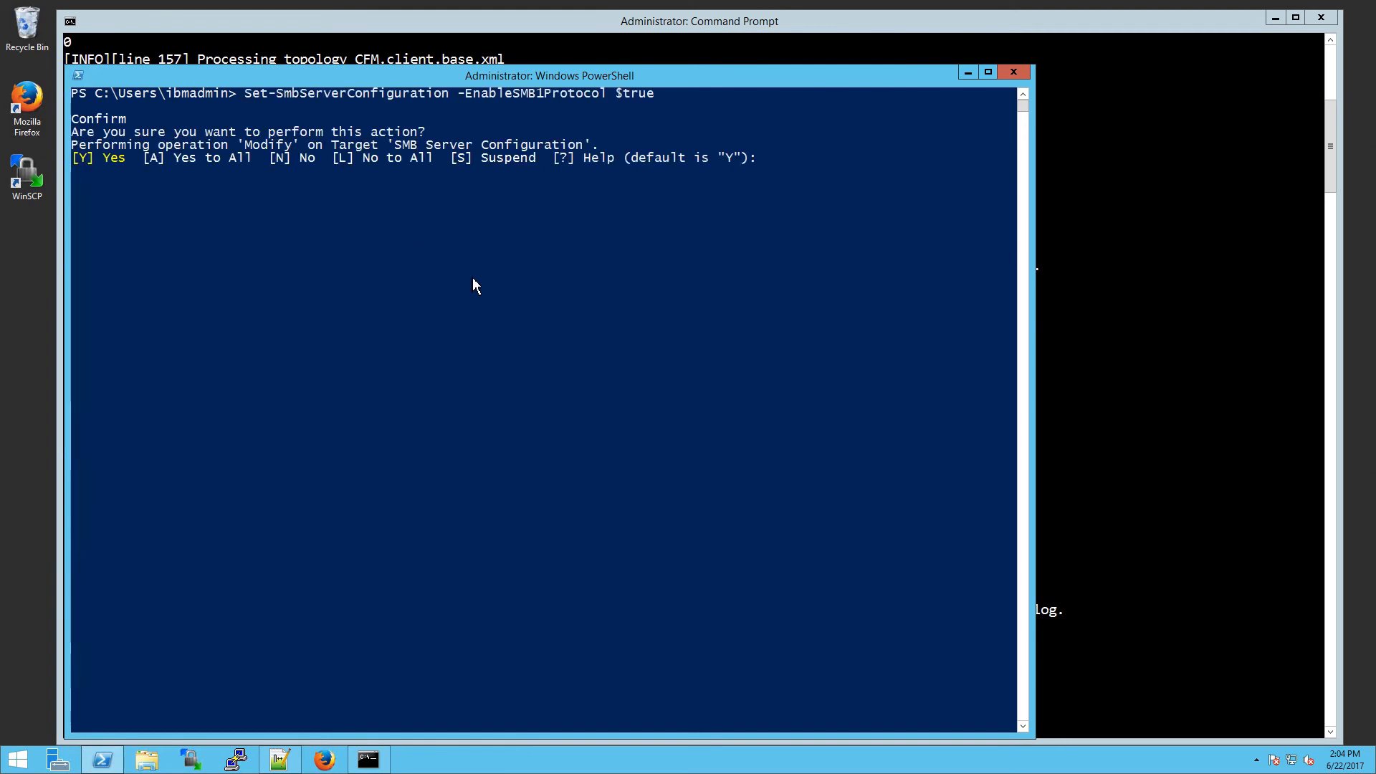
text(Y)
key(Return)
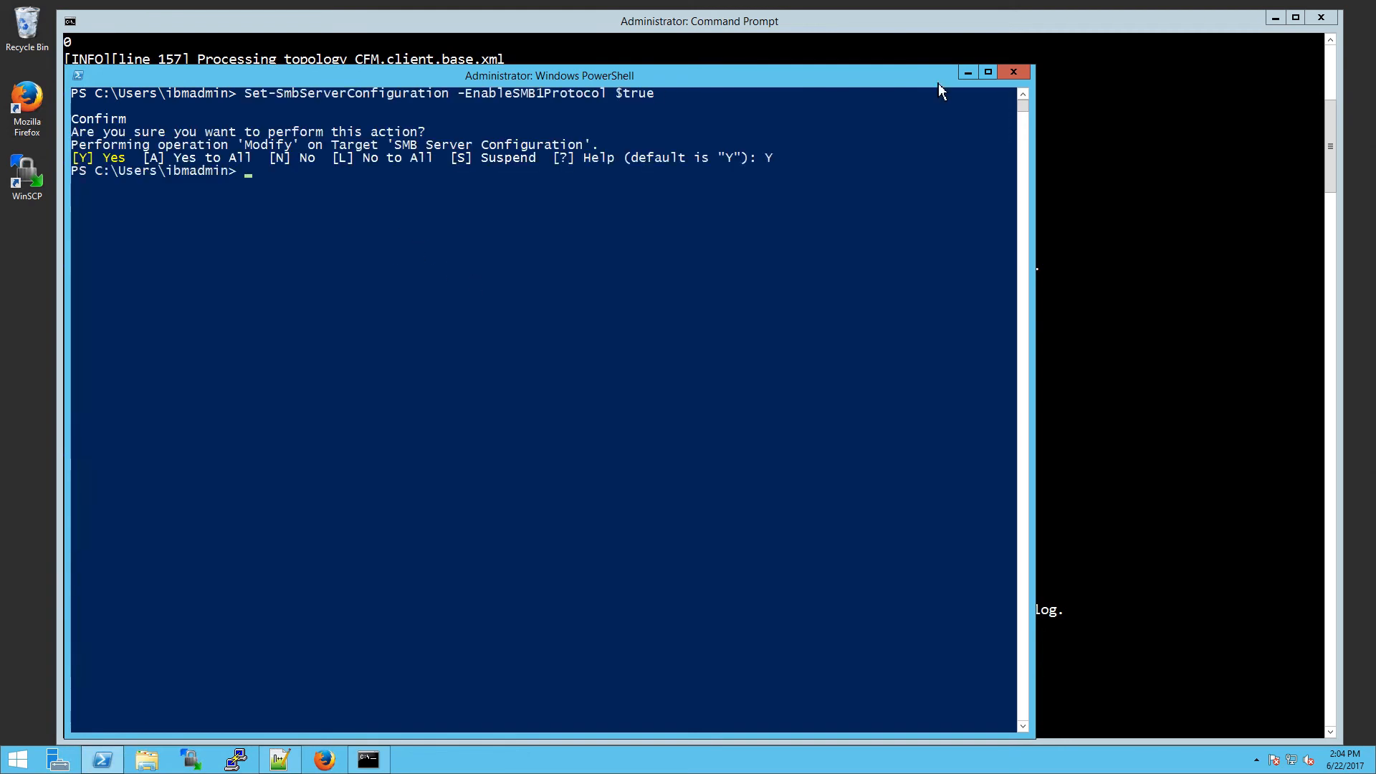
click(968, 73)
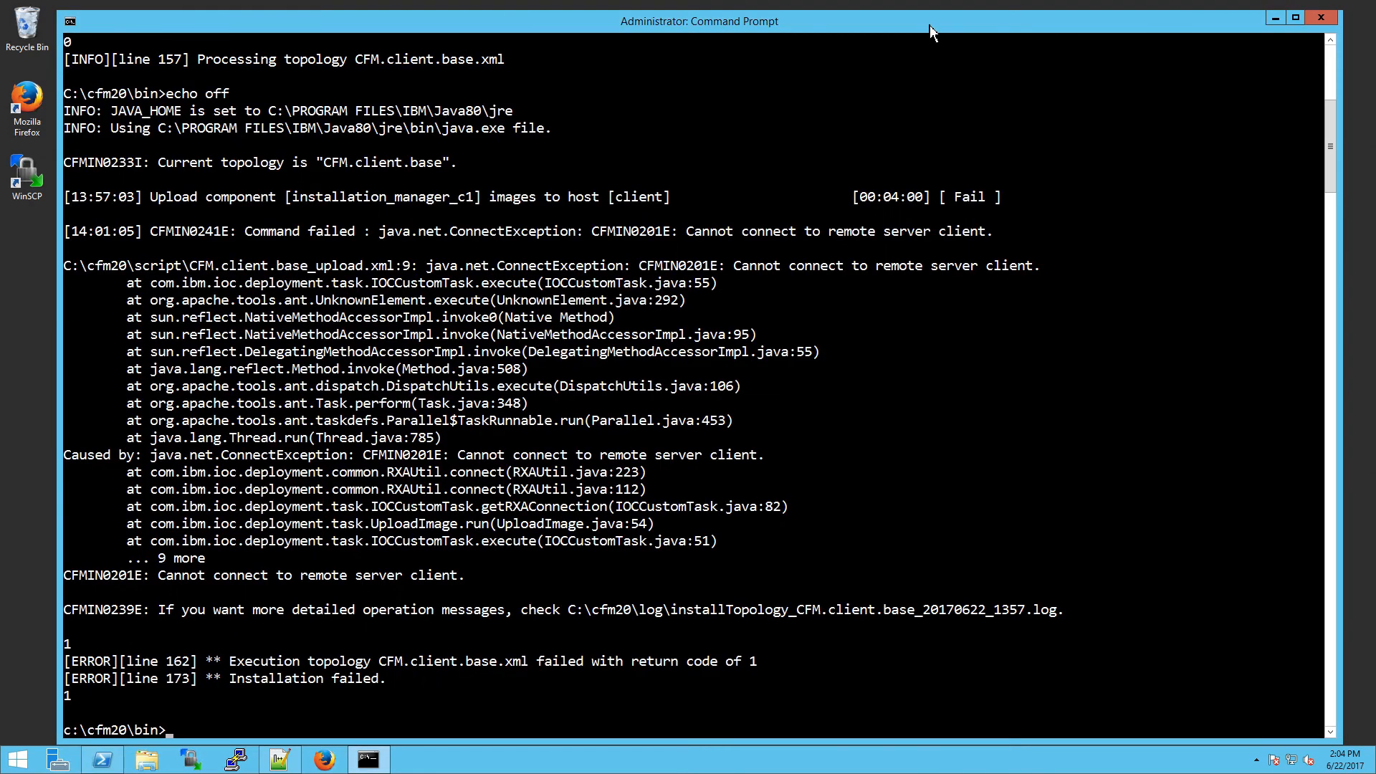
Step: Clear the console and rerun cfm.install.win.bat -s -p, reaching Installation successful
text(cls)
key(Return)
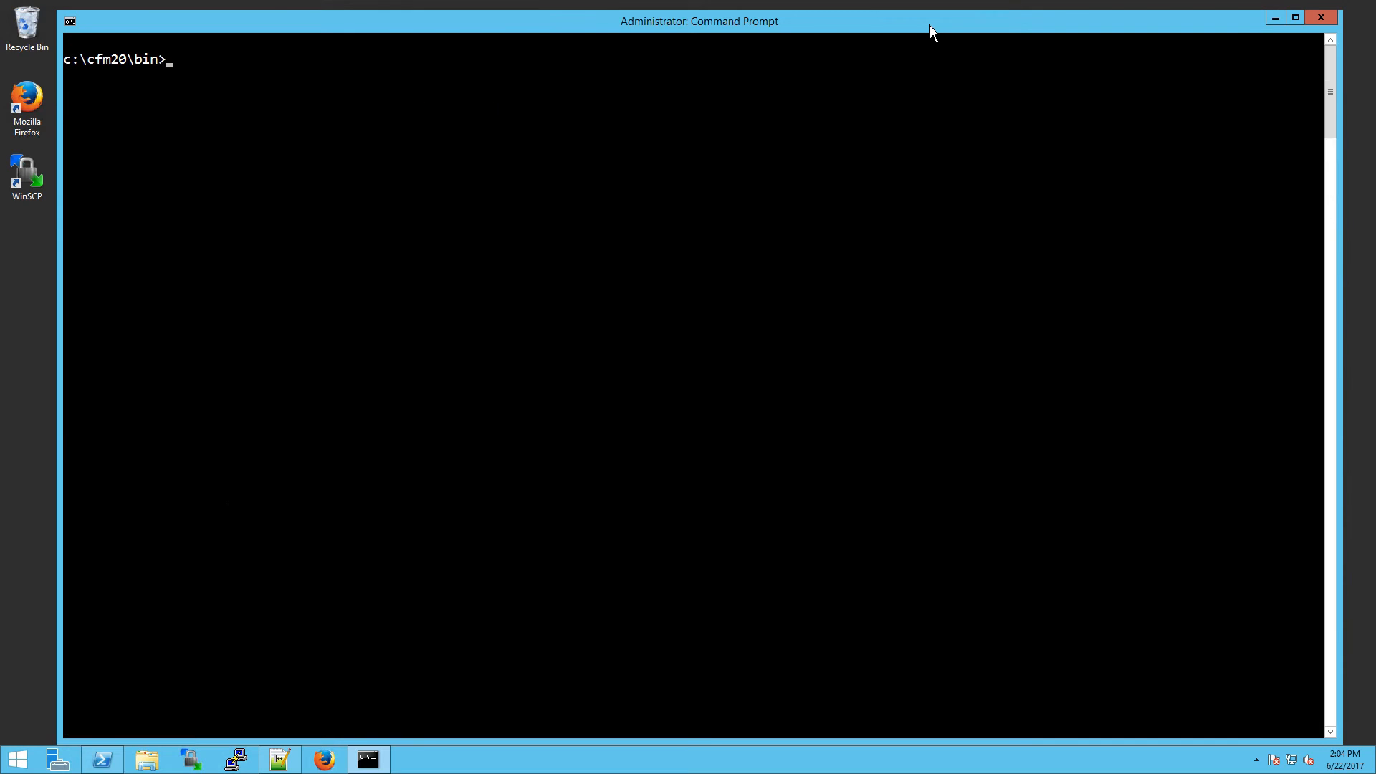
key(Up)
key(Up)
key(Return)
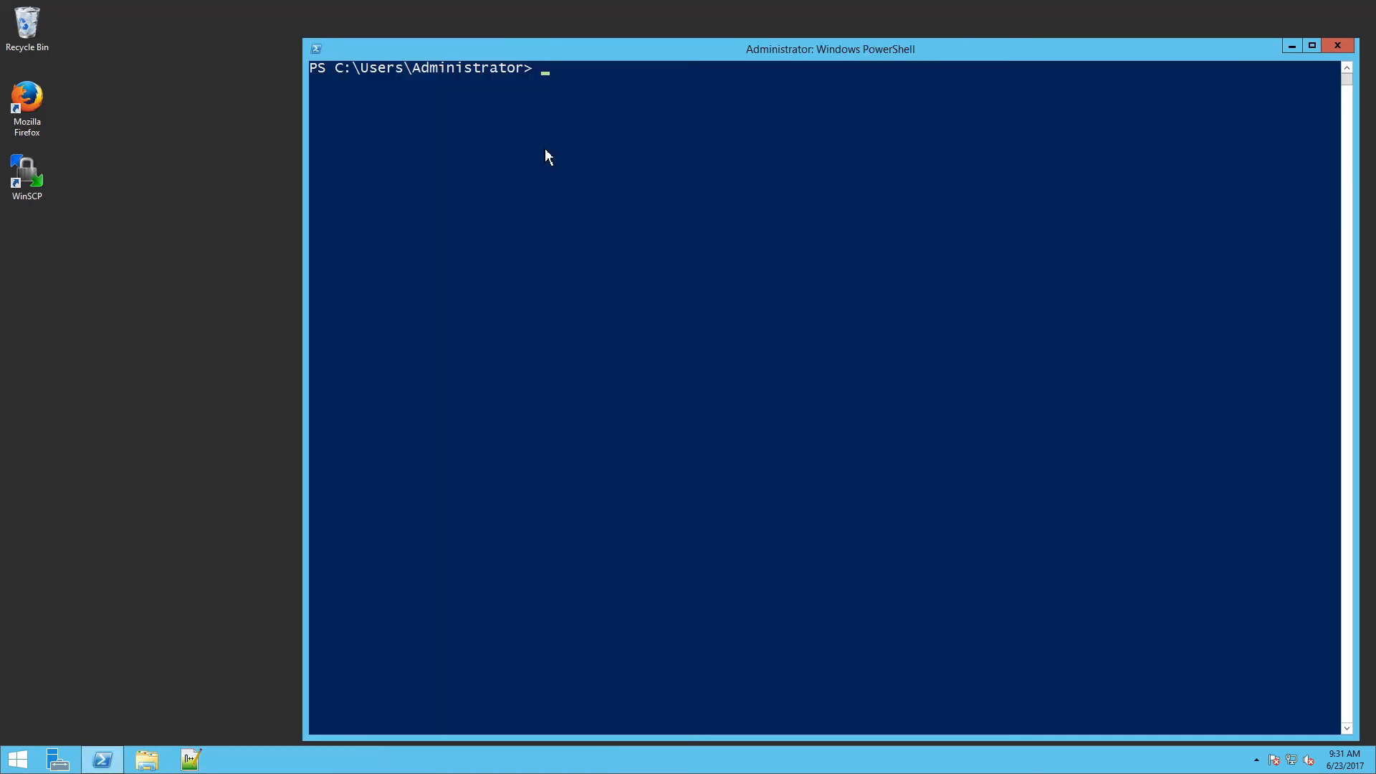
Step: Disable SMB1 again with Set-SmbServerConfiguration -EnableSMB1Protocol $false
right_click(597, 105)
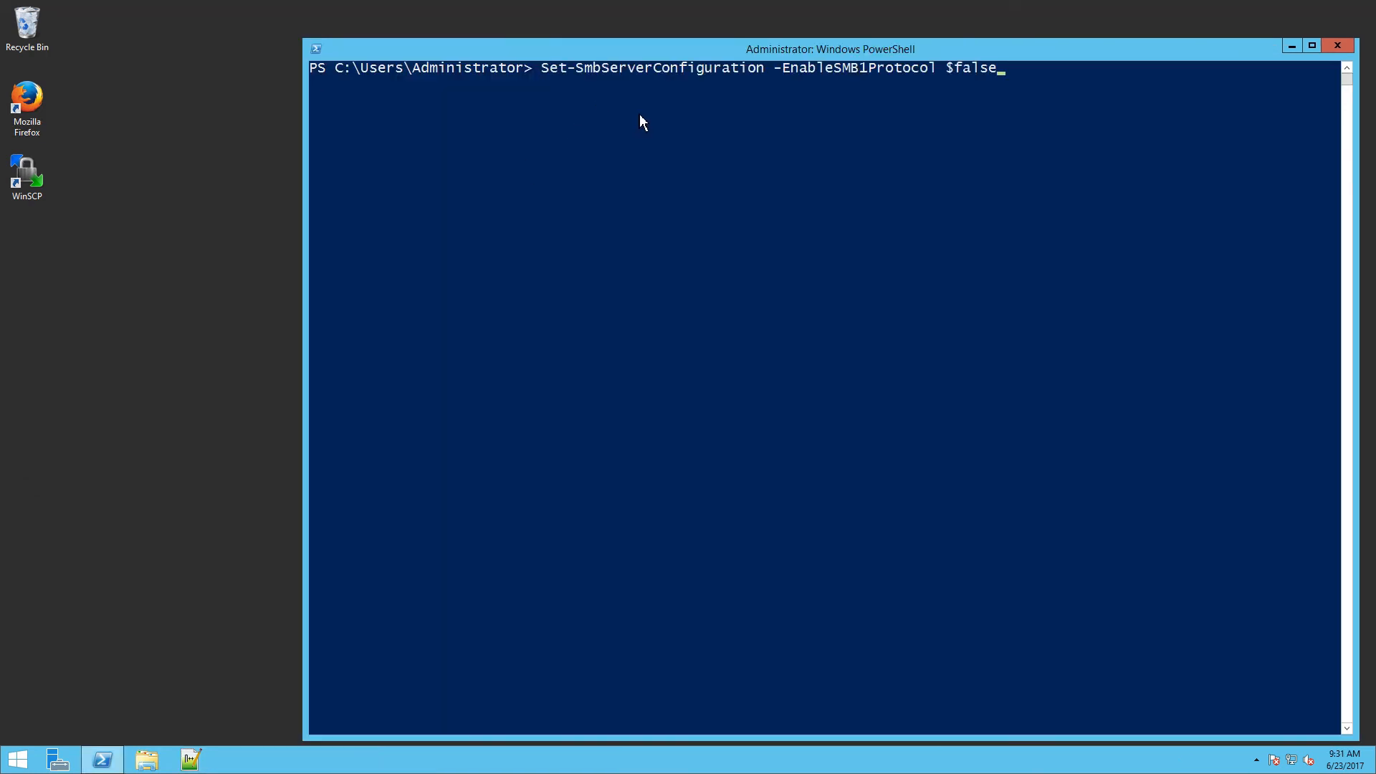
key(Return)
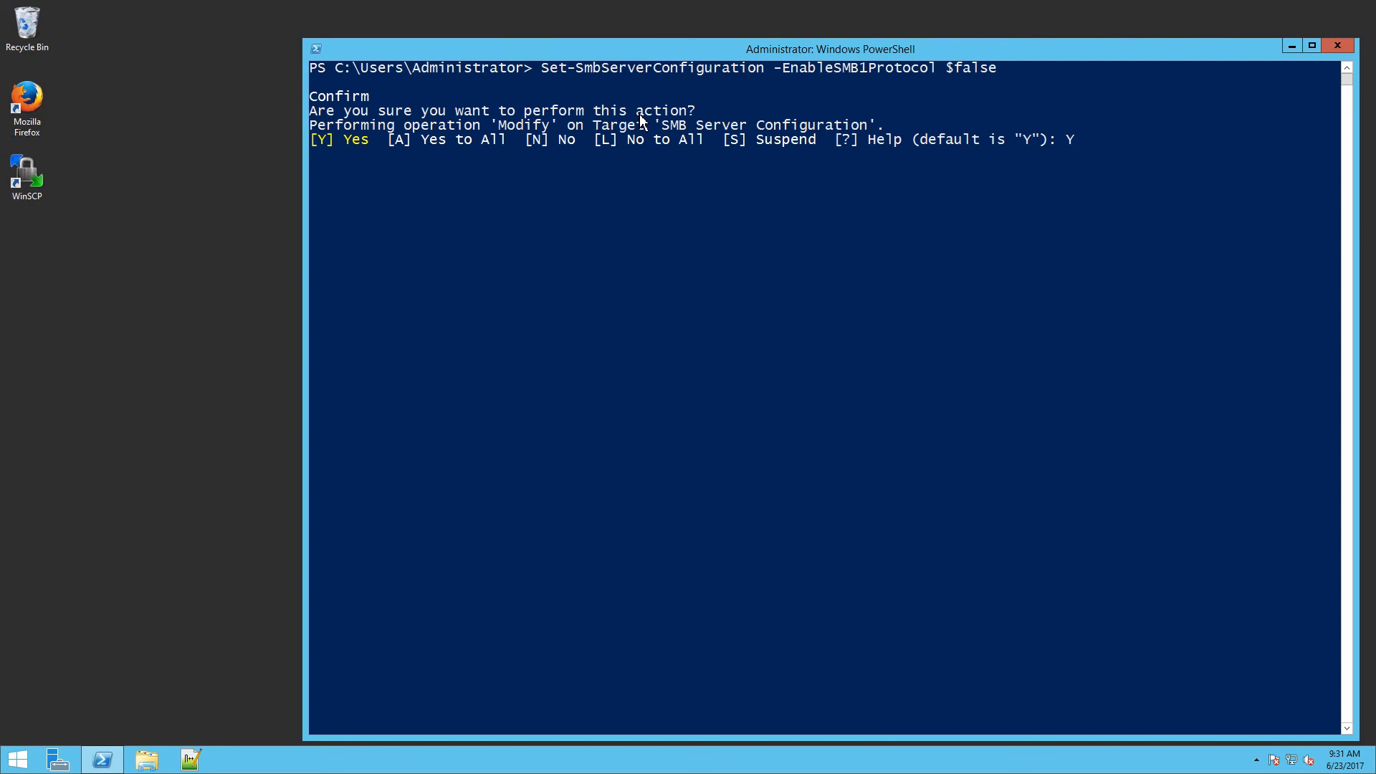
key(Return)
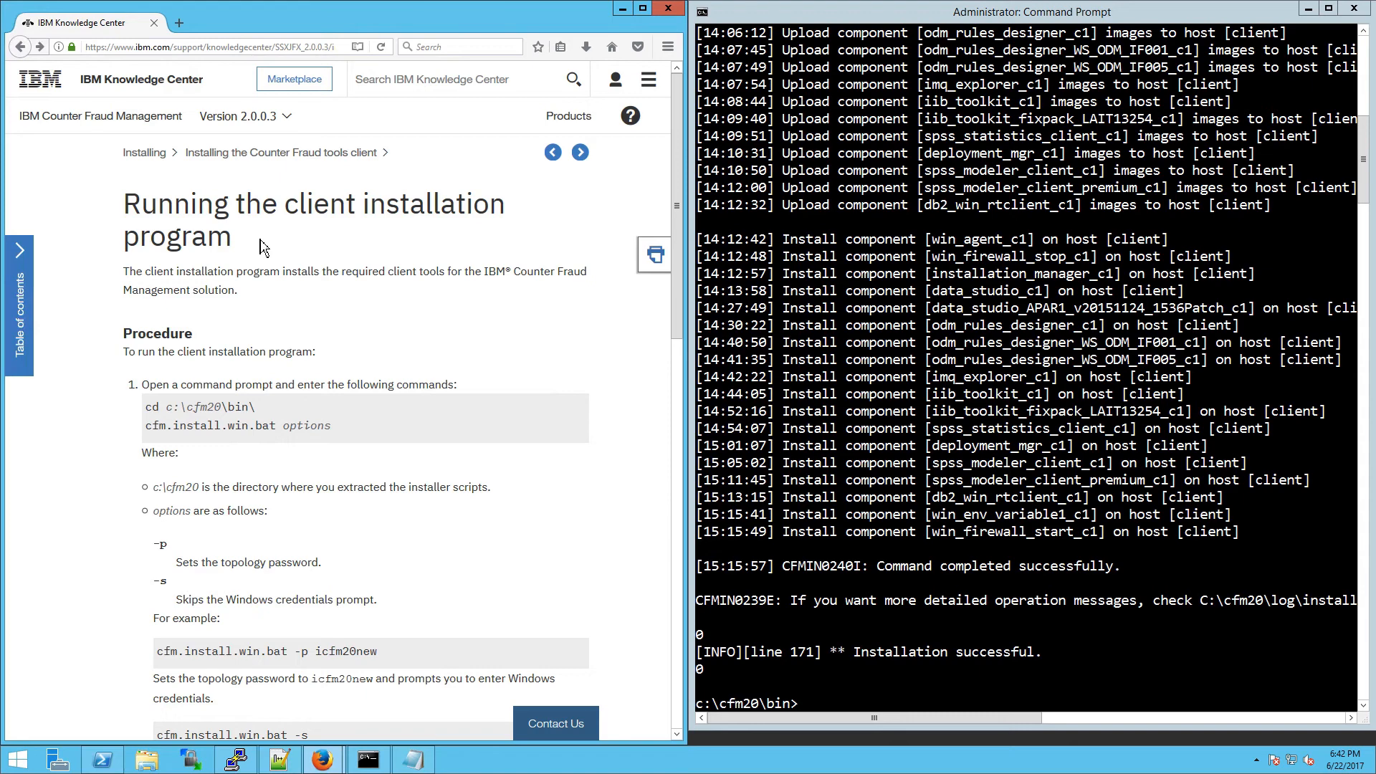
Step: Check the installer's Installation successful result, then advance the docs to Configuring the Counter Fraud client
drag(260, 246, 283, 206)
click(580, 152)
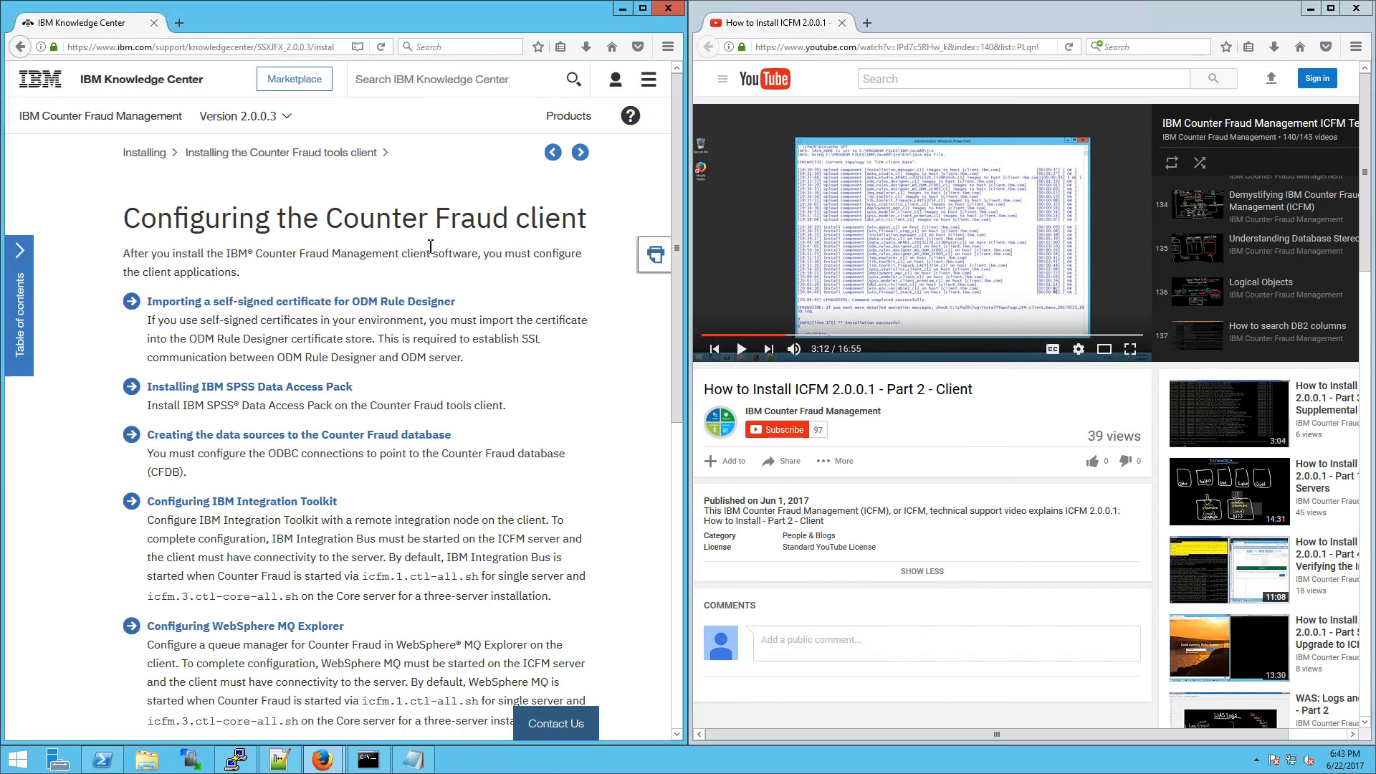
Step: Read the client intro, then advance to Importing a self-signed certificate for ODM Rule Designer
drag(304, 228, 387, 278)
click(387, 278)
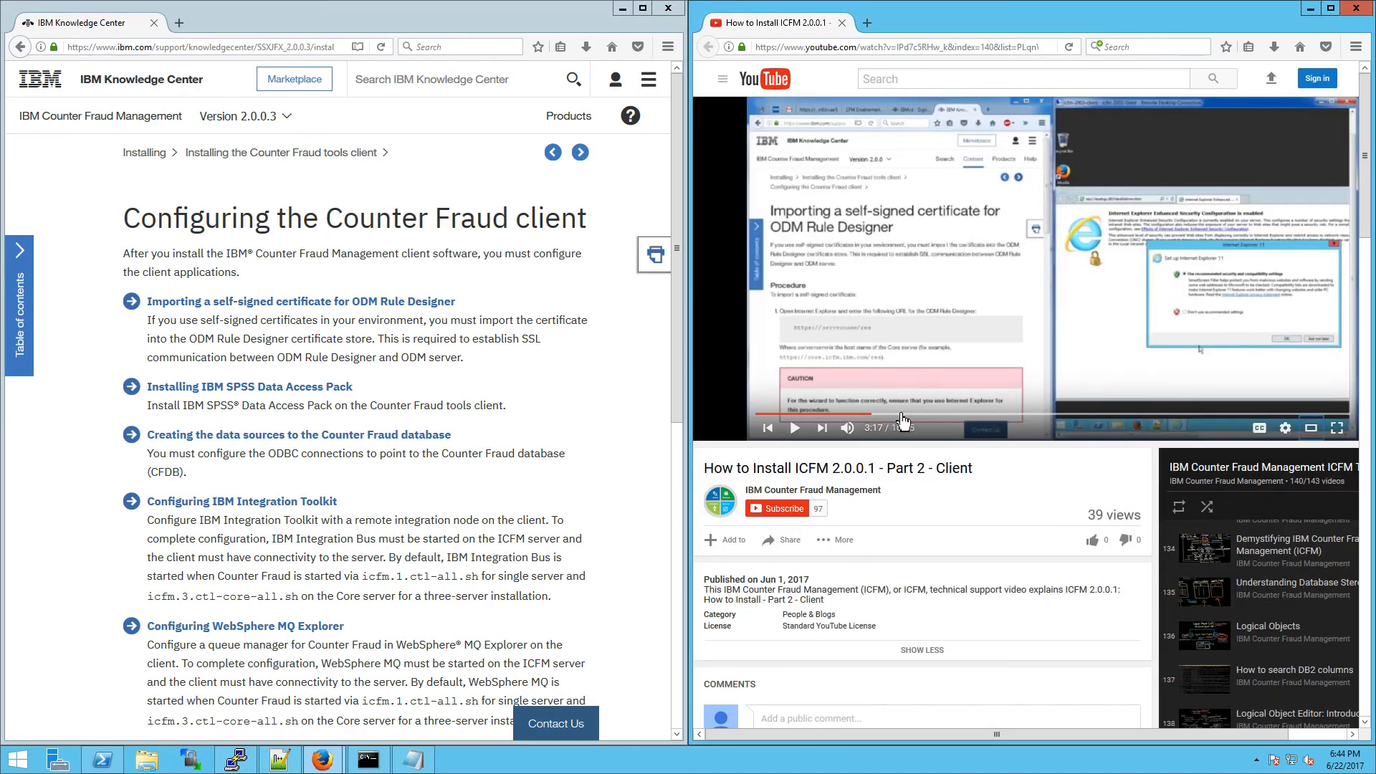
click(581, 152)
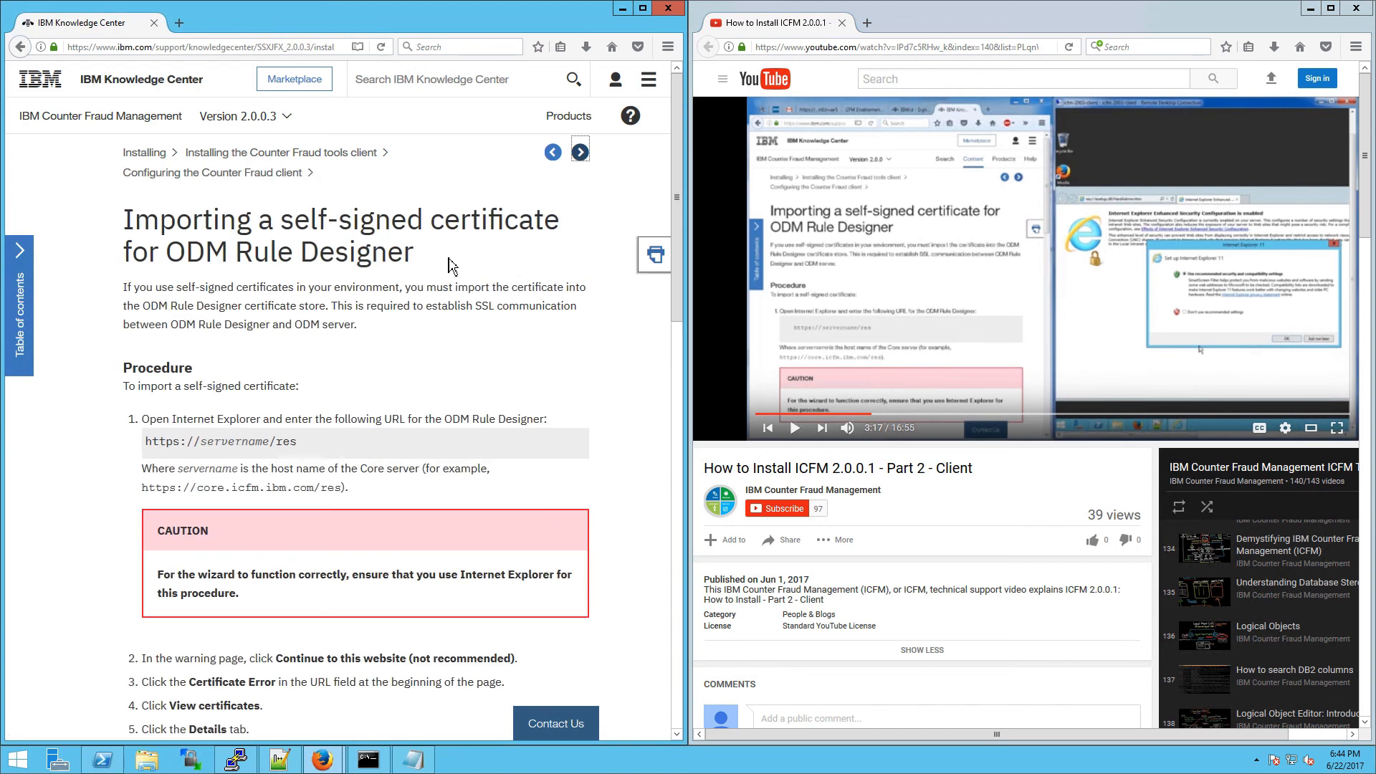
drag(449, 259, 203, 219)
click(202, 219)
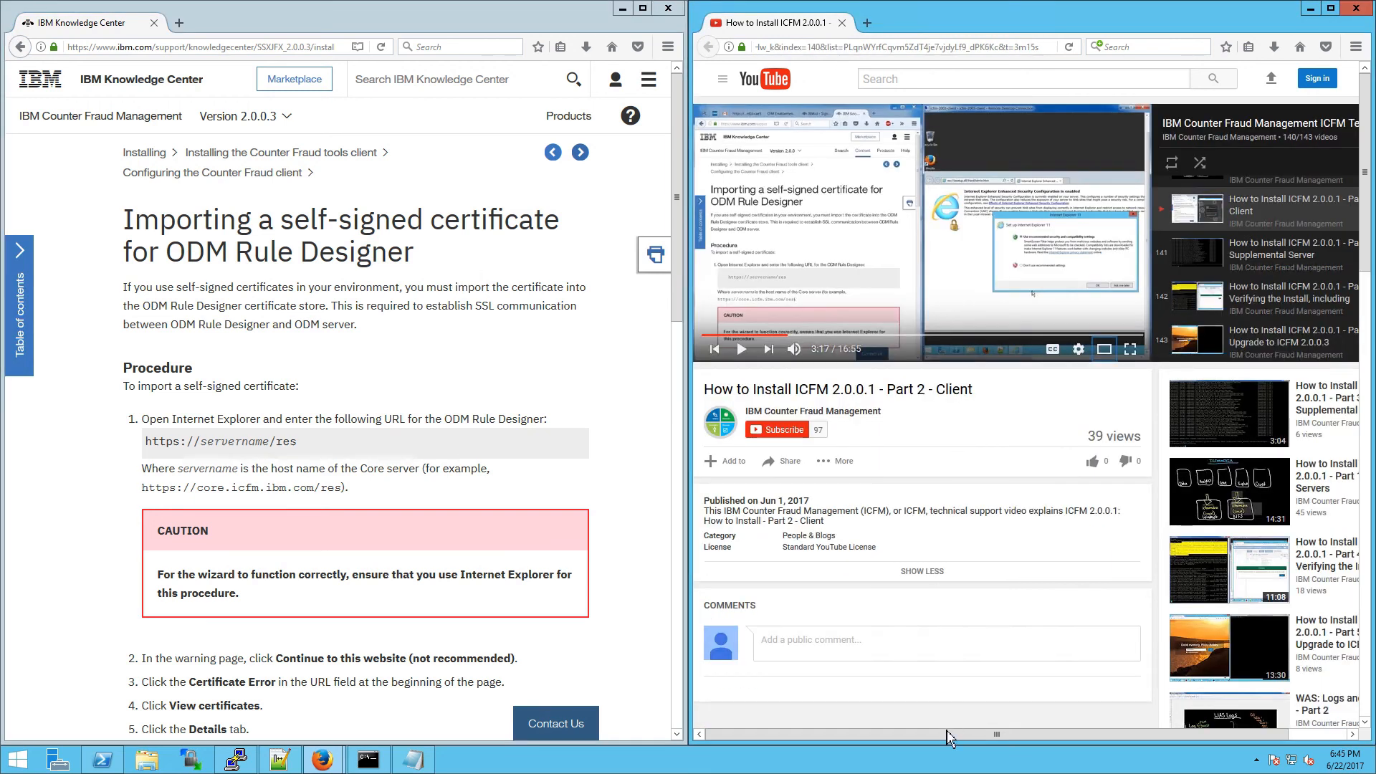
drag(950, 738, 996, 738)
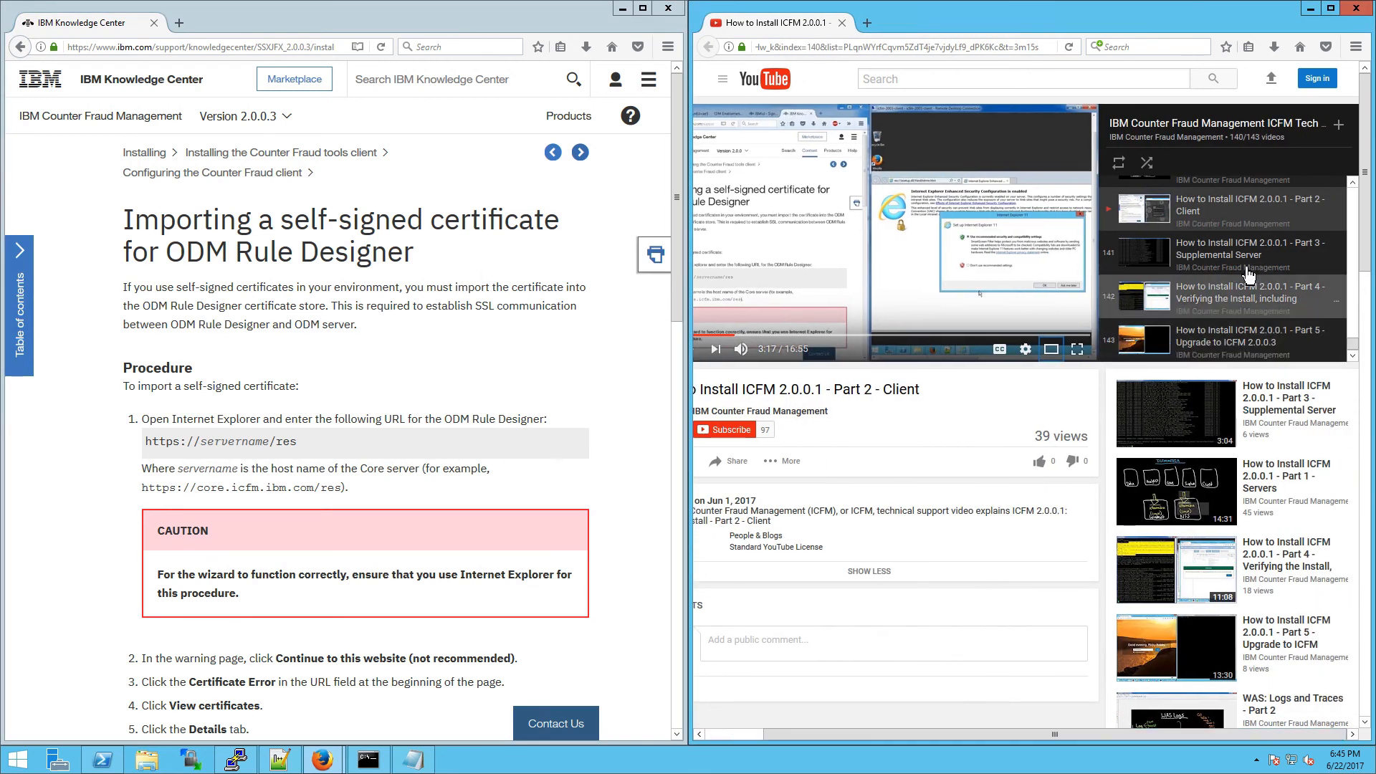